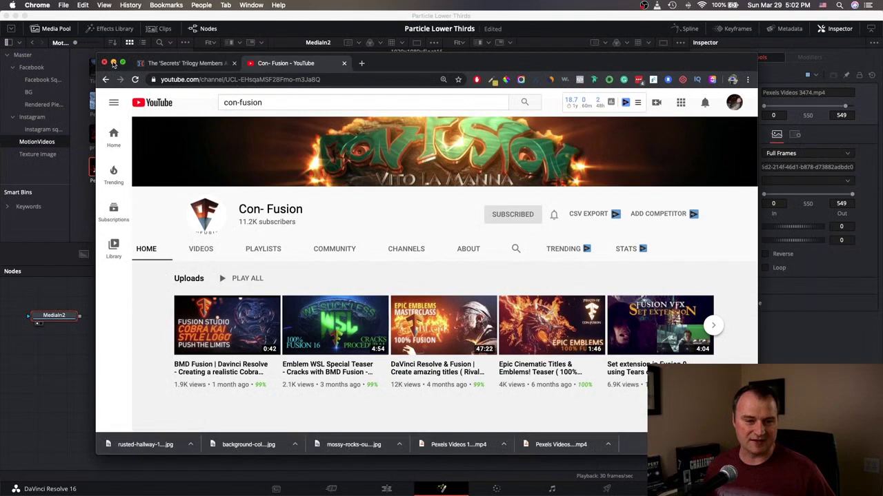
Switch back to DaVinci Resolve and look through the Texture Image and MotionVideos media bins
{"action": "left_click", "coordinate": [113, 63]}
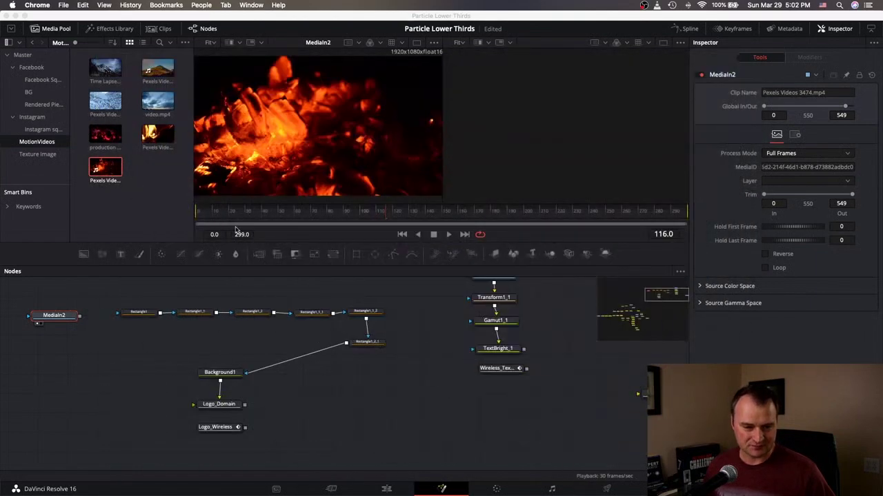
{"action": "left_click", "coordinate": [49, 156]}
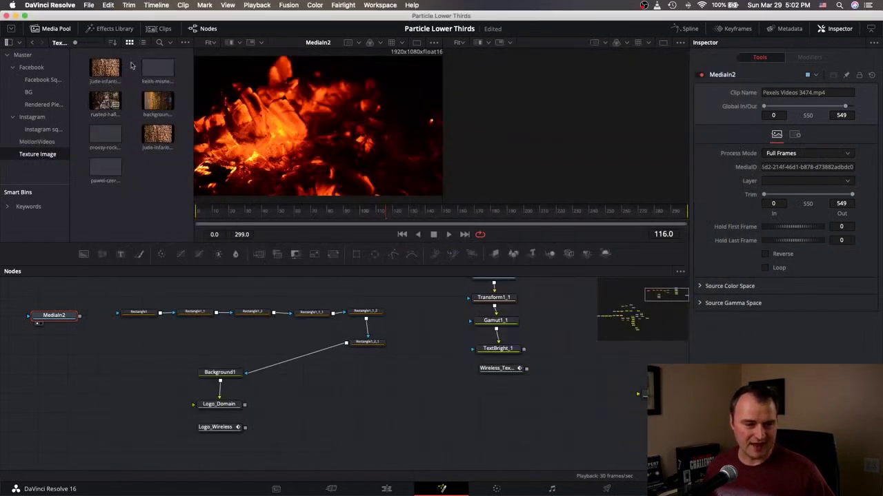
{"action": "left_click", "coordinate": [53, 143]}
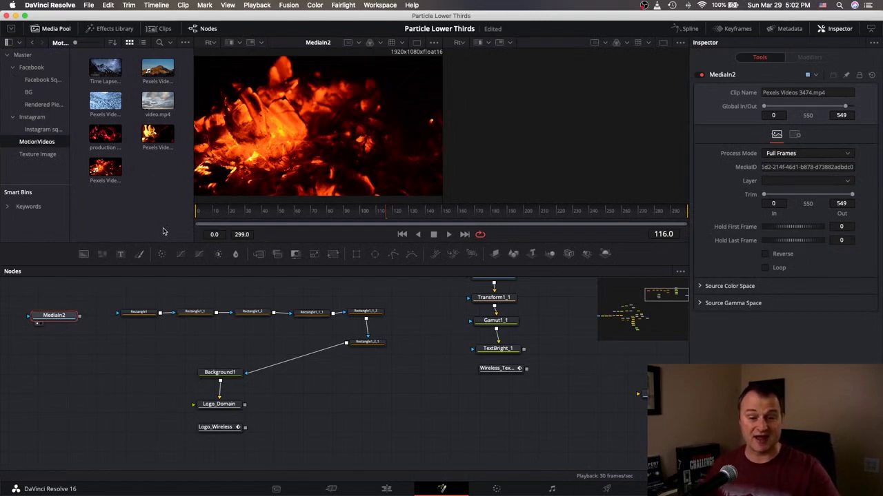
Play the MediaIn2 embers clip briefly and look at the chain of Rectangle nodes feeding Background1
{"action": "left_click", "coordinate": [448, 234]}
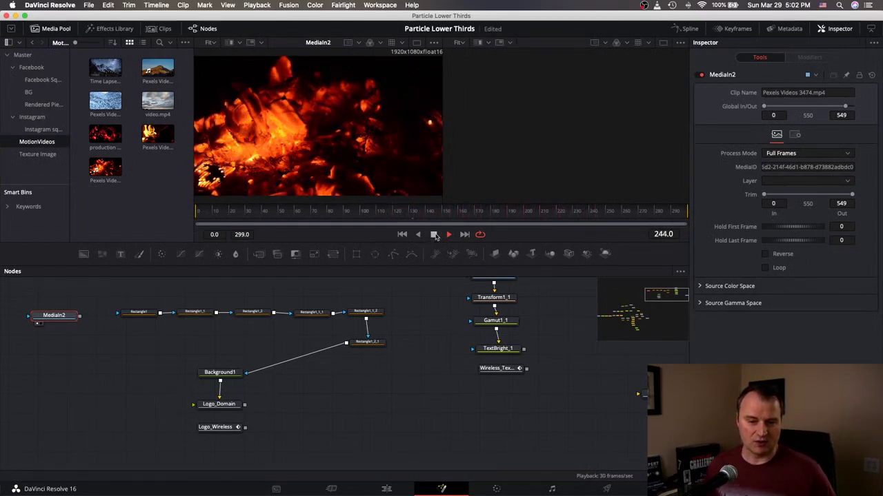
{"action": "left_click", "coordinate": [433, 235]}
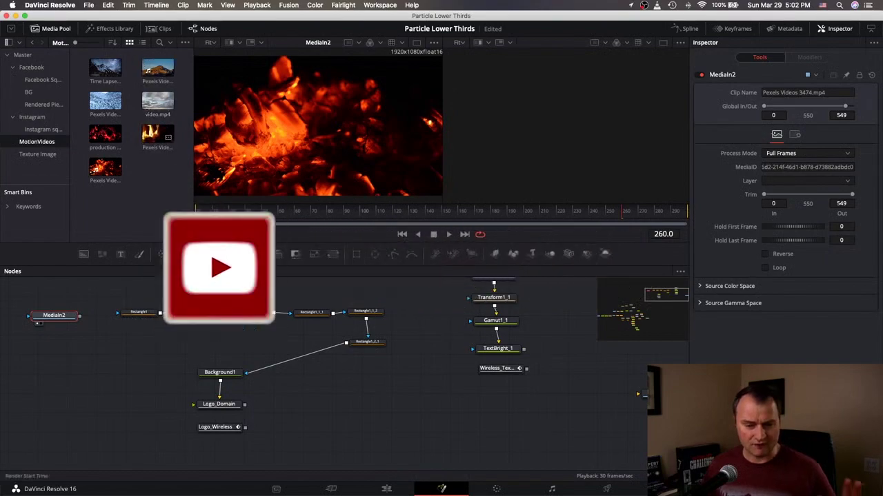
{"action": "left_click_drag", "start_coordinate": [134, 298], "coordinate": [385, 352]}
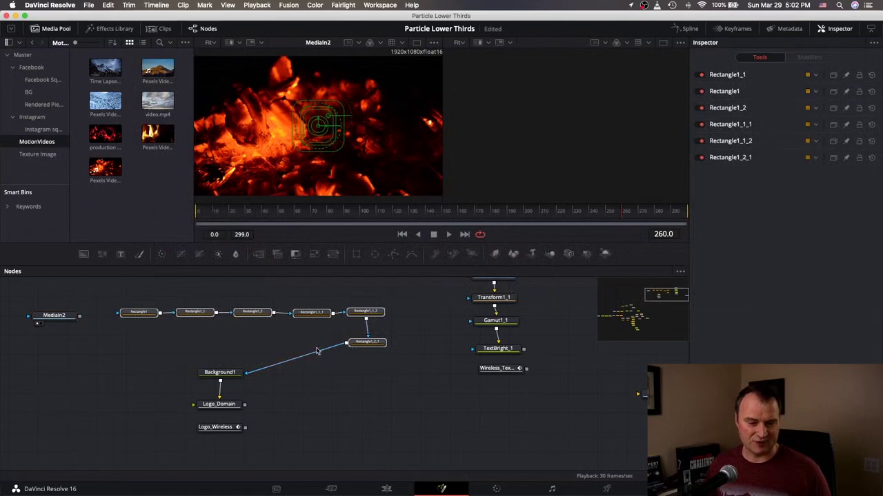
{"action": "left_click", "coordinate": [246, 346]}
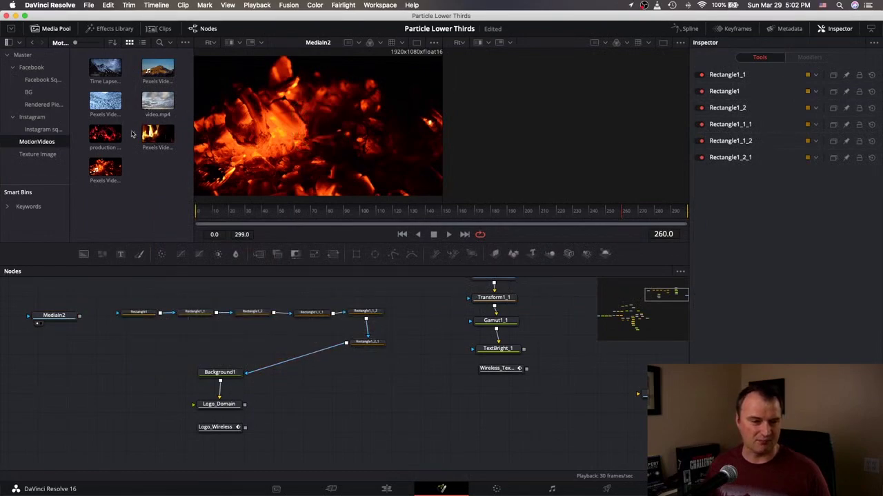
Add Facebook_Logo.mov from the rendered clips bin under Facebook to the node graph and show it in the second viewer
{"action": "left_click", "coordinate": [33, 69]}
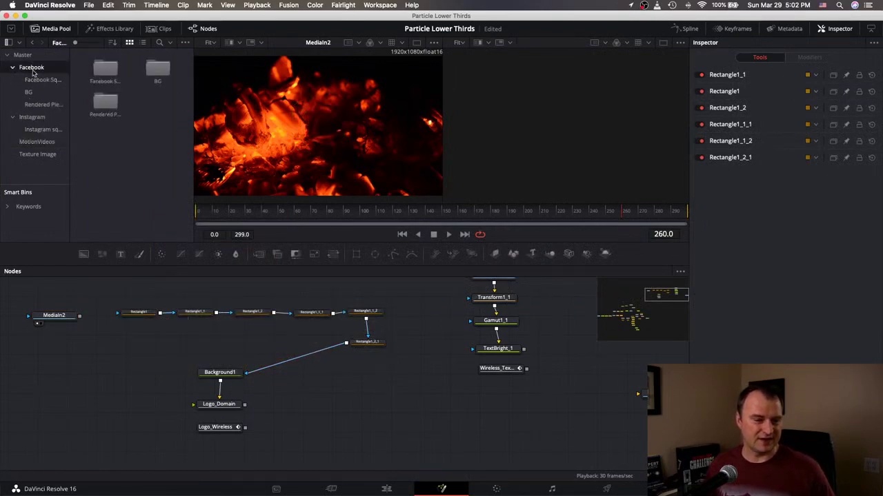
{"action": "left_click", "coordinate": [36, 80]}
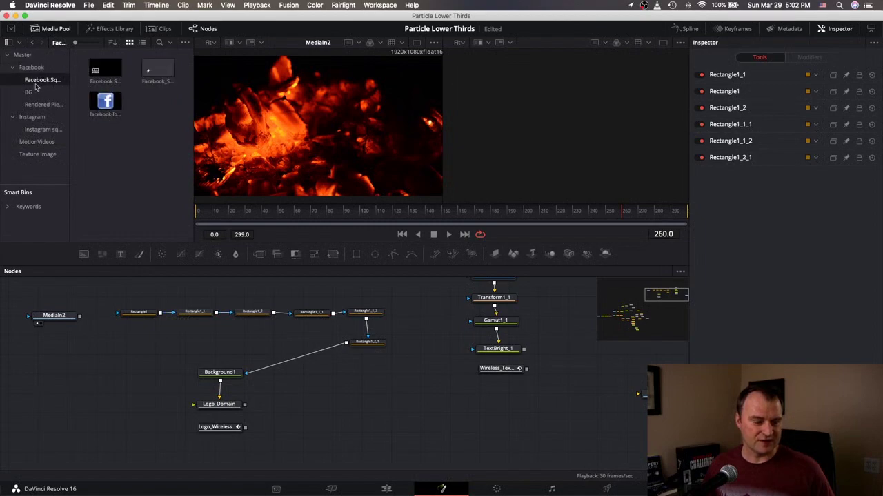
{"action": "left_click", "coordinate": [91, 100]}
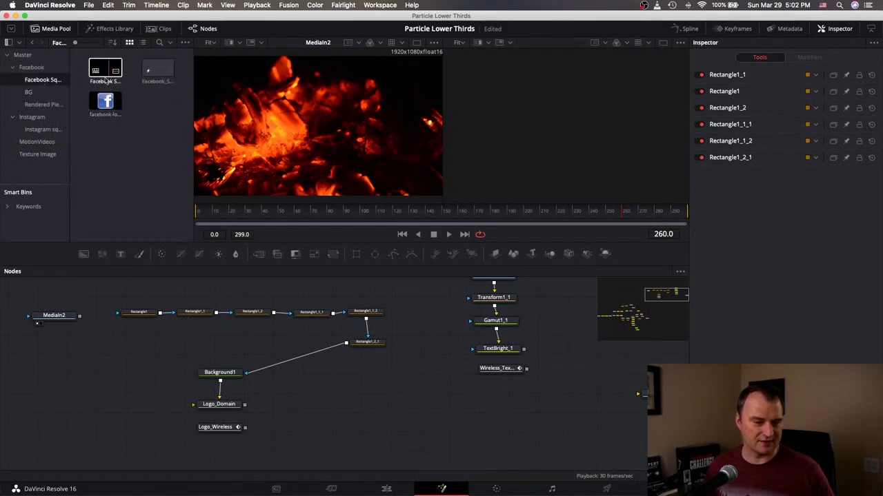
{"action": "left_click", "coordinate": [29, 92]}
{"action": "left_click", "coordinate": [54, 80]}
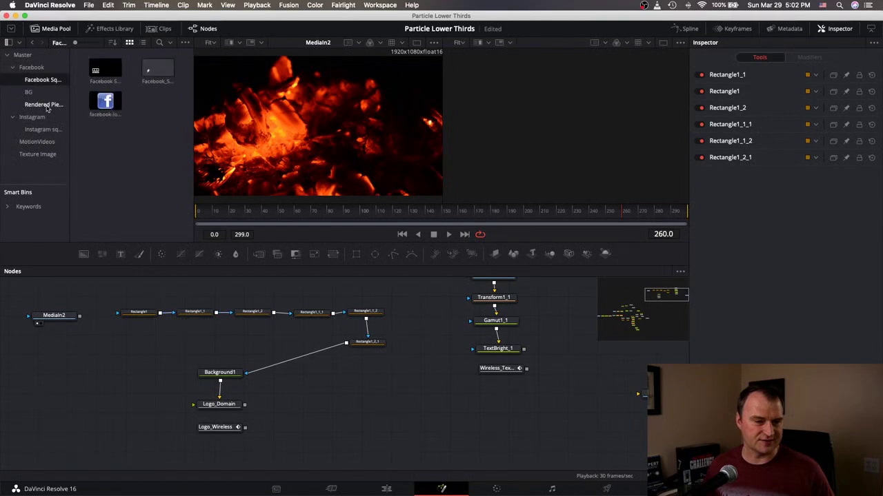
{"action": "left_click", "coordinate": [45, 105]}
{"action": "left_click_drag", "start_coordinate": [158, 69], "coordinate": [421, 340]}
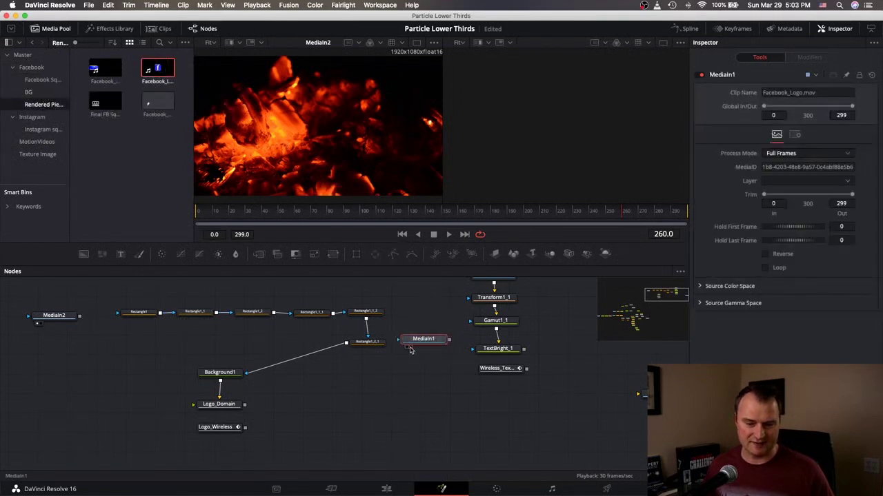
{"action": "left_click", "coordinate": [409, 348]}
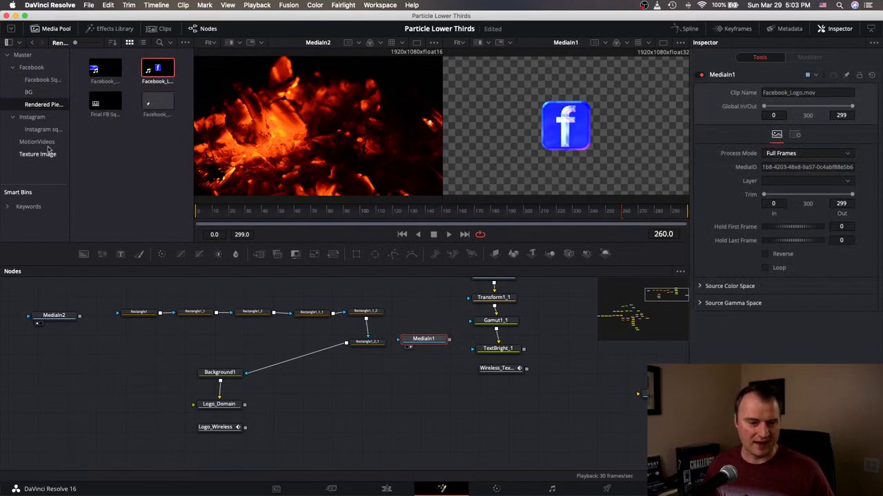
Add the Instagram logo image from the Instagram bin to the node graph, merged with the MediaIn1 output
{"action": "left_click", "coordinate": [32, 118]}
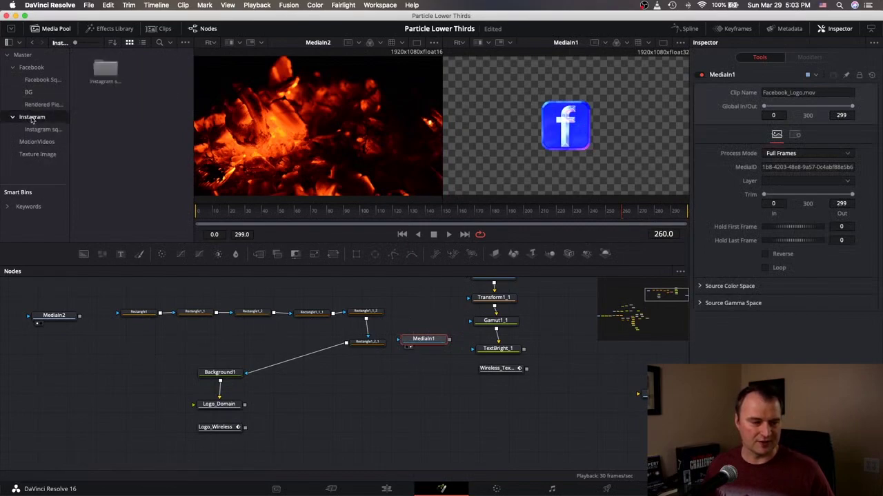
{"action": "double_click", "coordinate": [96, 66]}
{"action": "left_click_drag", "start_coordinate": [104, 102], "coordinate": [450, 340]}
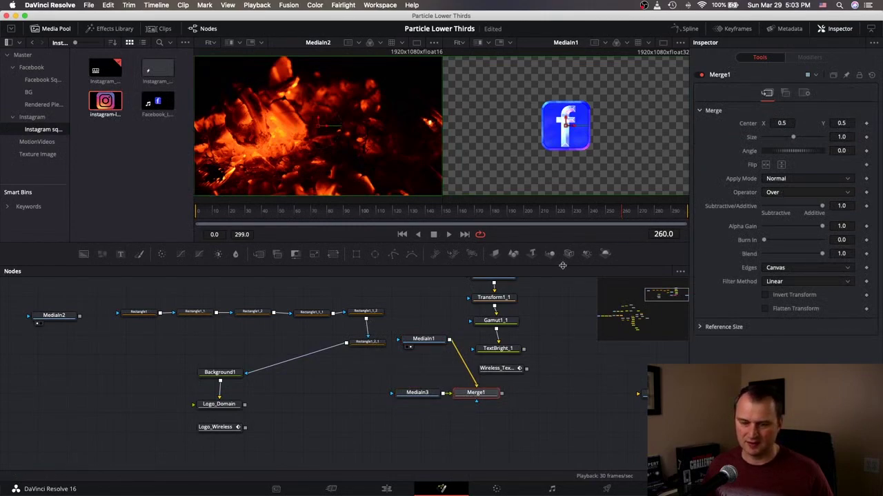
{"action": "left_click_drag", "start_coordinate": [443, 393], "coordinate": [476, 386]}
{"action": "left_click_drag", "start_coordinate": [449, 340], "coordinate": [479, 404]}
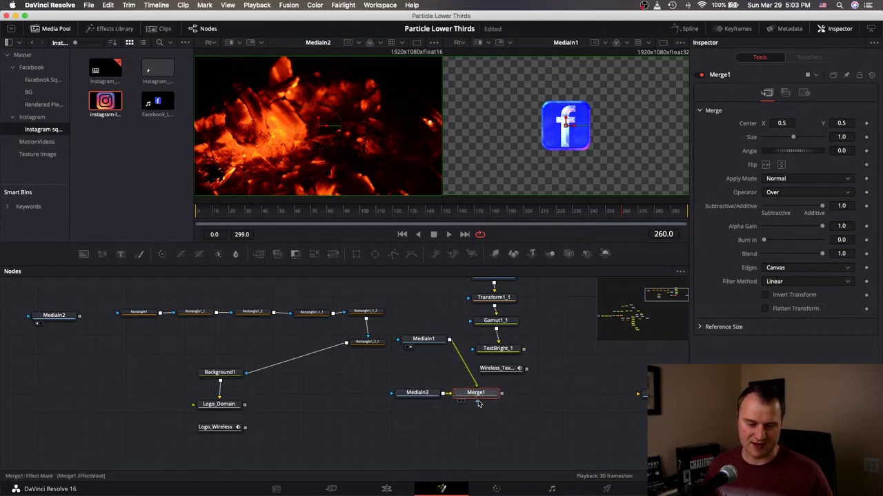
Make the Instagram logo the foreground of Merge1 and set the merge size to 0.38
{"action": "left_click", "coordinate": [463, 402]}
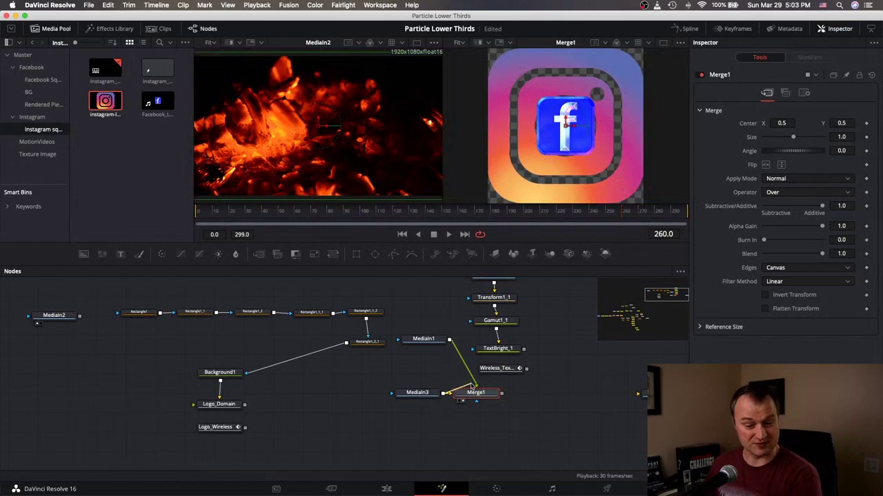
{"action": "mouse_move", "coordinate": [471, 385]}
{"action": "left_mouse_down"}
{"action": "mouse_move", "coordinate": [474, 403]}
{"action": "mouse_move", "coordinate": [455, 399]}
{"action": "mouse_move", "coordinate": [476, 394]}
{"action": "left_mouse_up"}
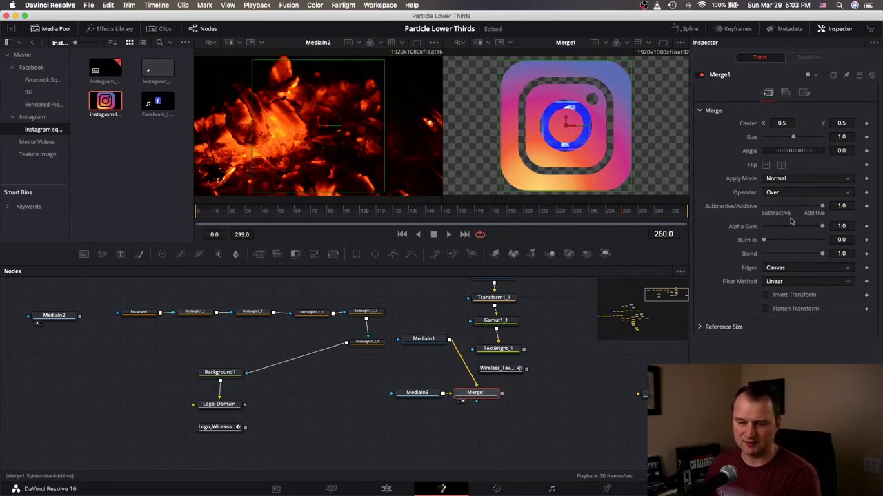
{"action": "left_click_drag", "start_coordinate": [793, 138], "coordinate": [776, 143]}
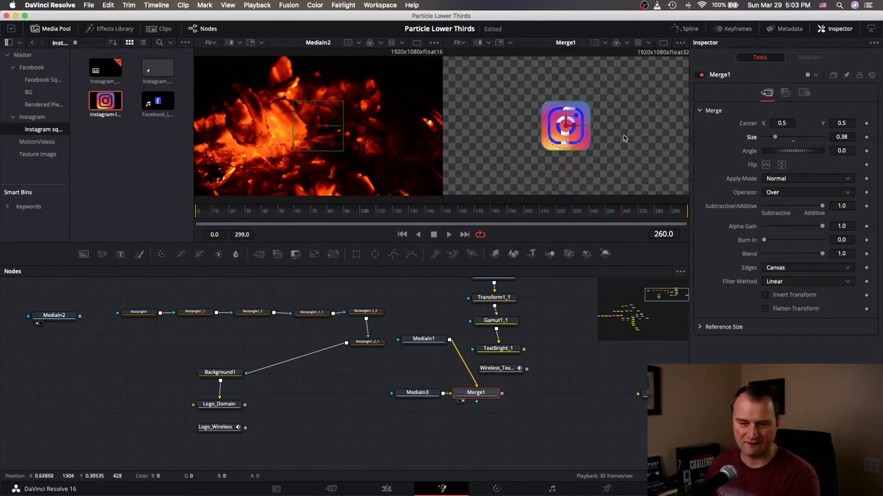
Merge Background1 over the Merge1 output and compare the new merge with Merge1 in the two viewers
{"action": "left_click", "coordinate": [419, 342]}
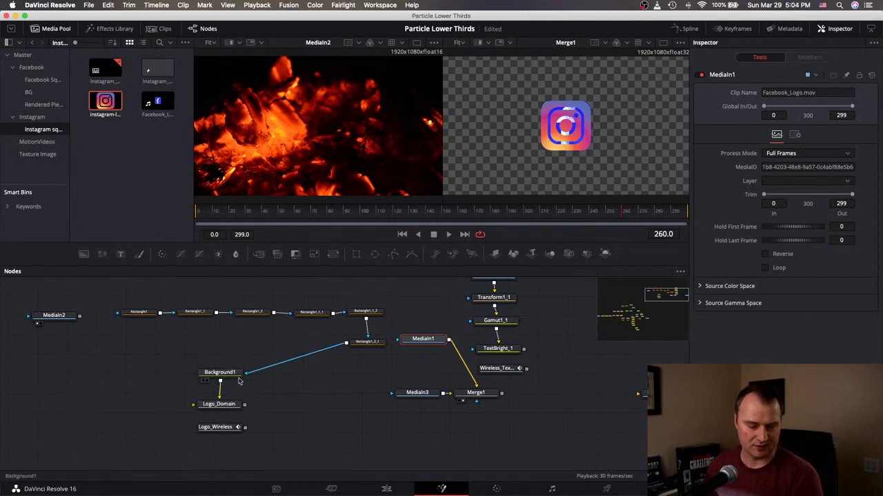
{"action": "left_click_drag", "start_coordinate": [220, 382], "coordinate": [501, 393]}
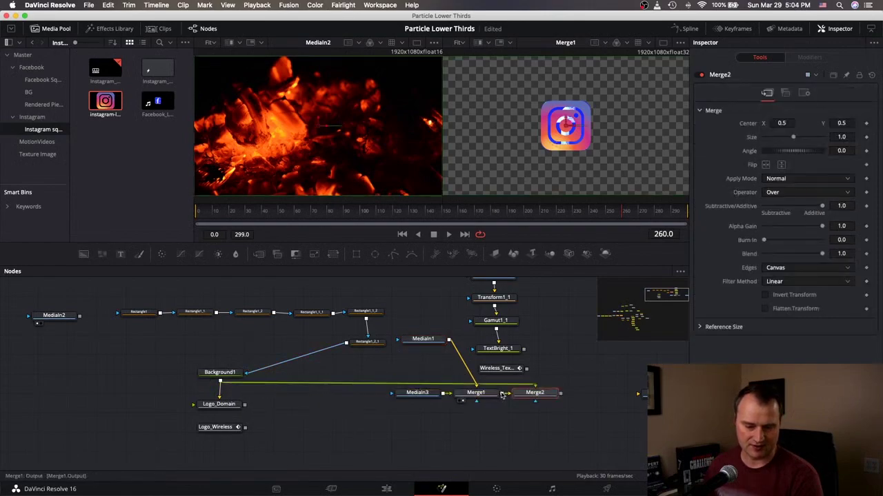
{"action": "left_click", "coordinate": [521, 401]}
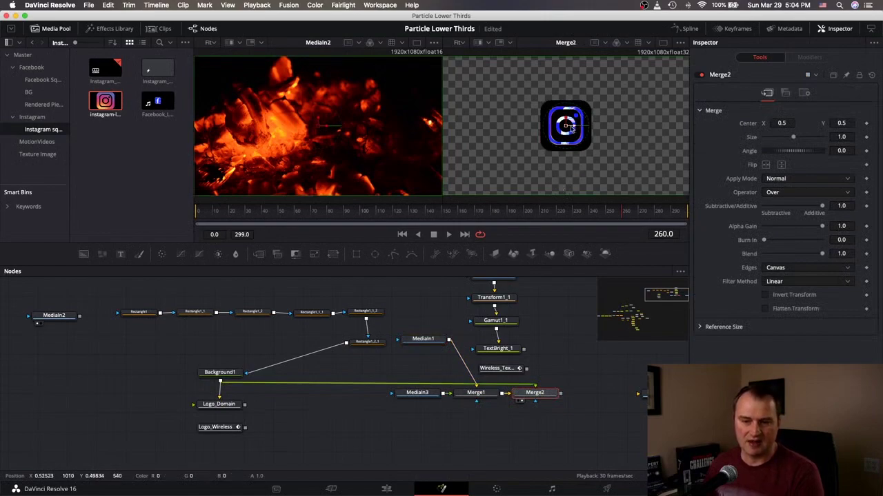
{"action": "left_click", "coordinate": [461, 402]}
{"action": "left_click_drag", "start_coordinate": [521, 403], "coordinate": [399, 178]}
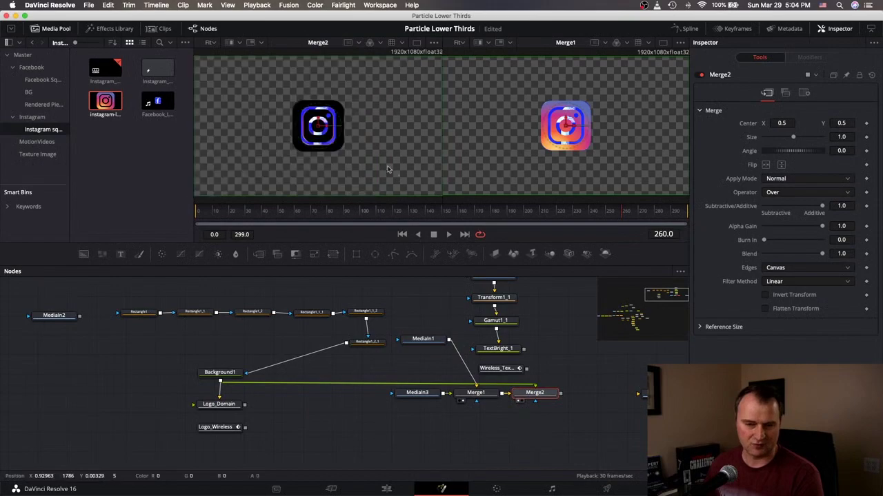
Show Background1 in the first viewer and Merge1 in the second to compare the mask shape with the logo
{"action": "left_click", "coordinate": [146, 315]}
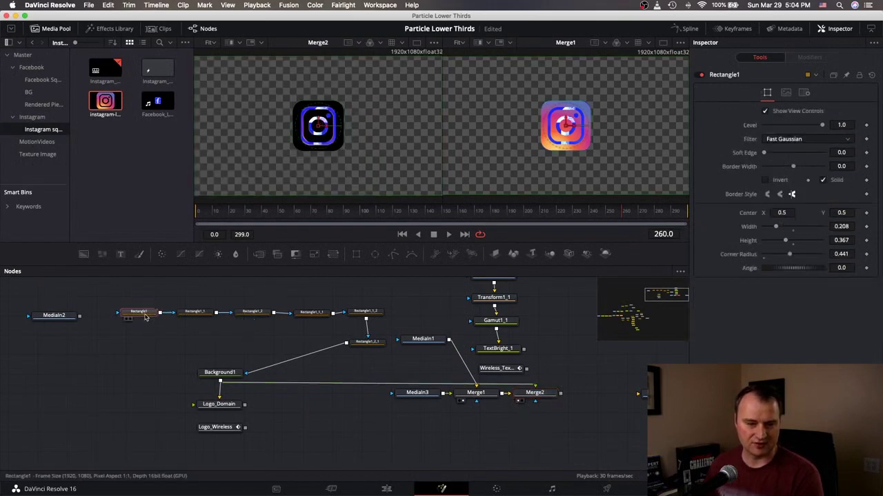
{"action": "left_click", "coordinate": [205, 381]}
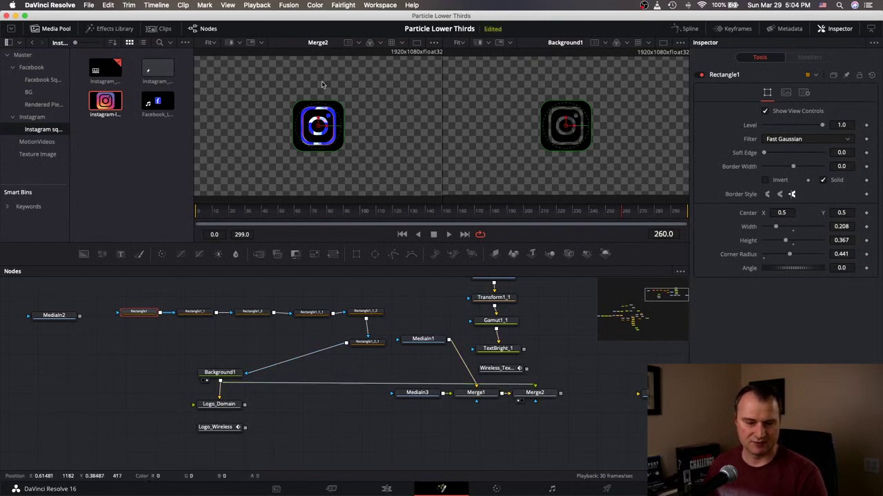
{"action": "left_click", "coordinate": [463, 398]}
{"action": "left_click", "coordinate": [463, 402]}
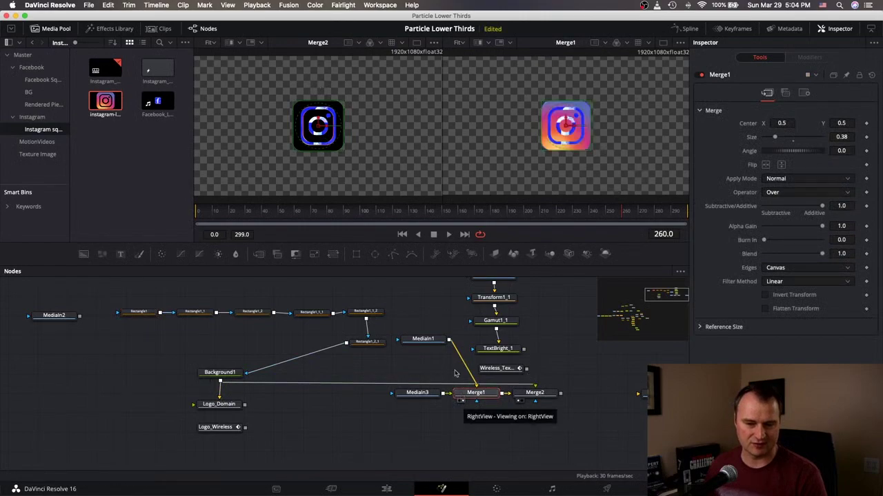
{"action": "left_click", "coordinate": [203, 383]}
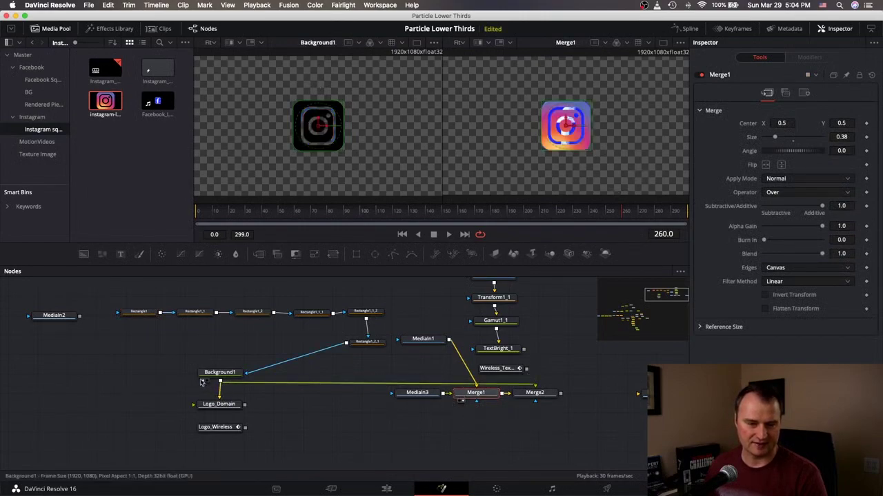
Delete the Merge2 node that combines Background1 with Merge1
{"action": "left_click", "coordinate": [537, 393]}
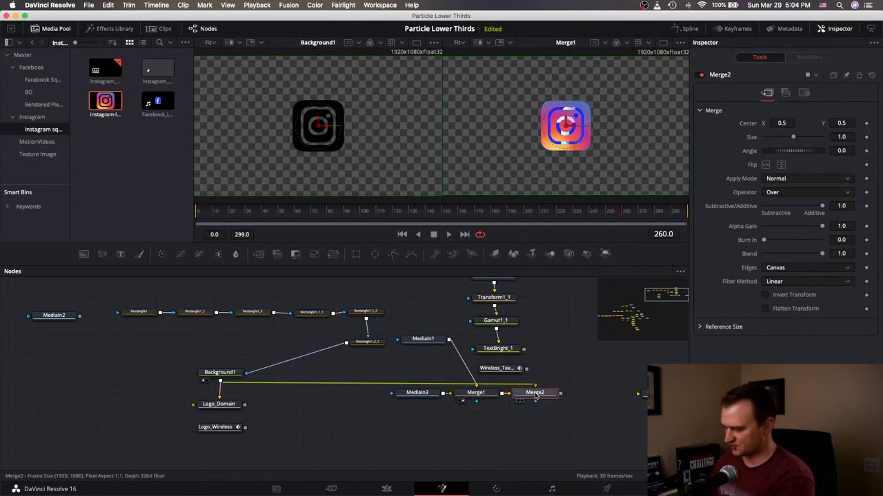
{"action": "key", "text": "Delete"}
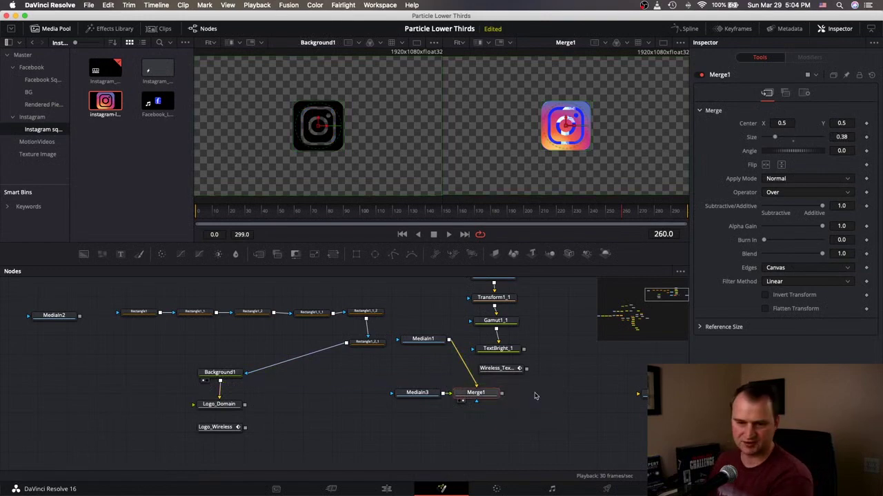
Examine the settings of the six chained Rectangle masks, from Rectangle1 through Rectangle1_2_1, against the Instagram logo
{"action": "left_click", "coordinate": [136, 314]}
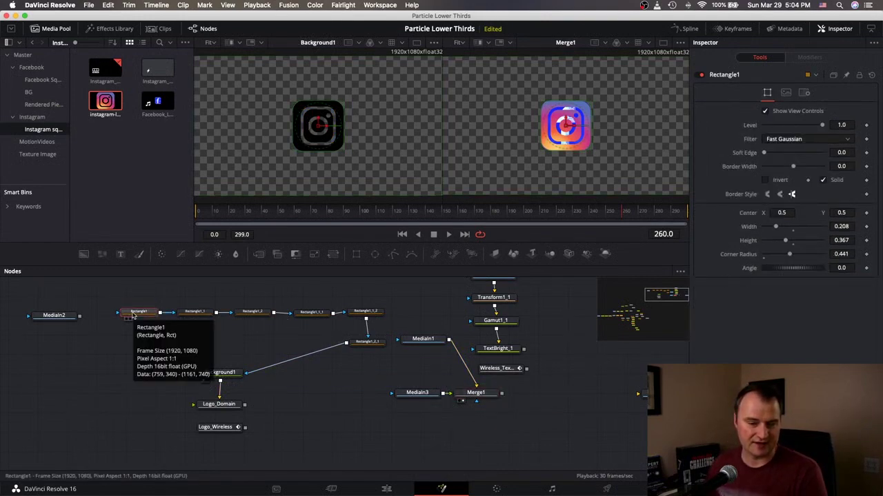
{"action": "left_click", "coordinate": [188, 315]}
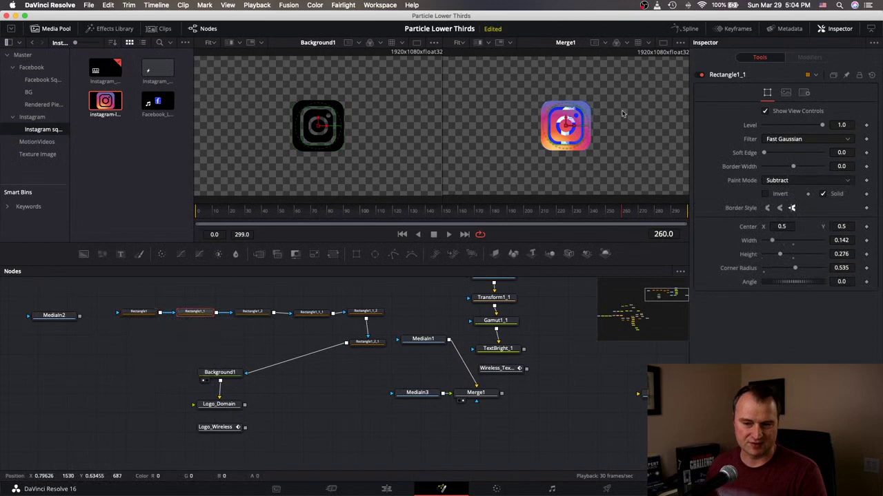
{"action": "left_click", "coordinate": [252, 312]}
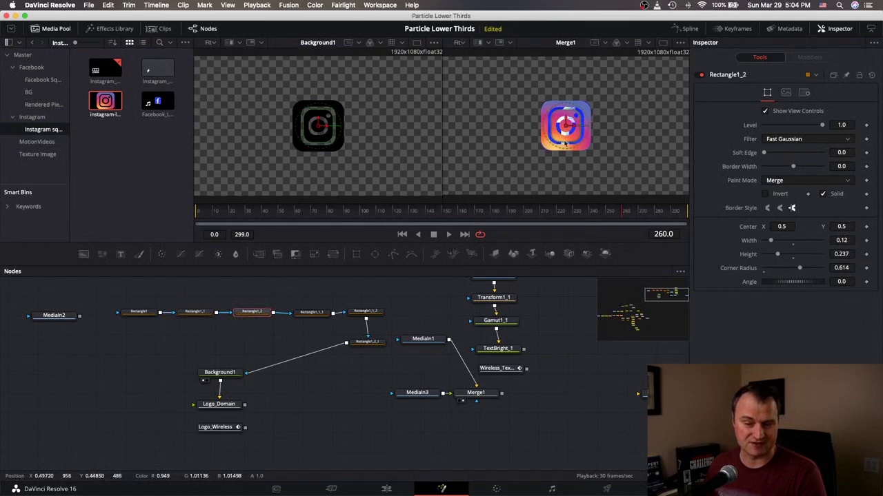
{"action": "left_click", "coordinate": [311, 313]}
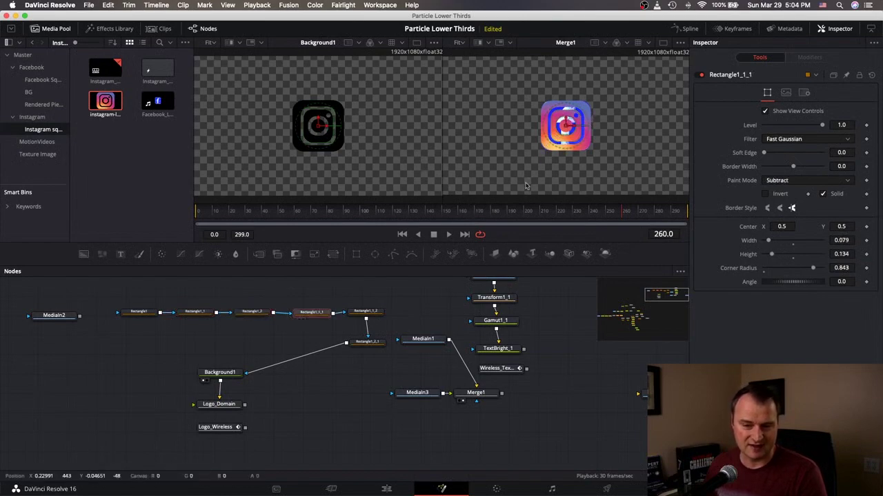
{"action": "left_click", "coordinate": [366, 314]}
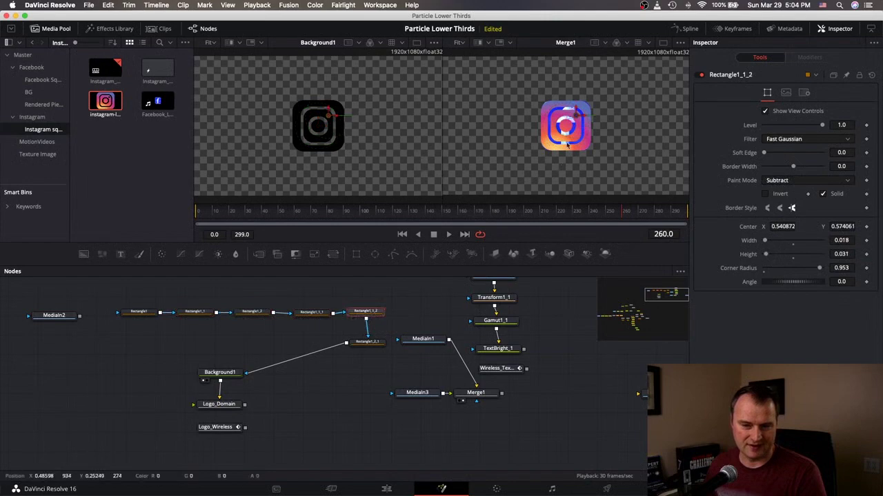
{"action": "left_click", "coordinate": [360, 343]}
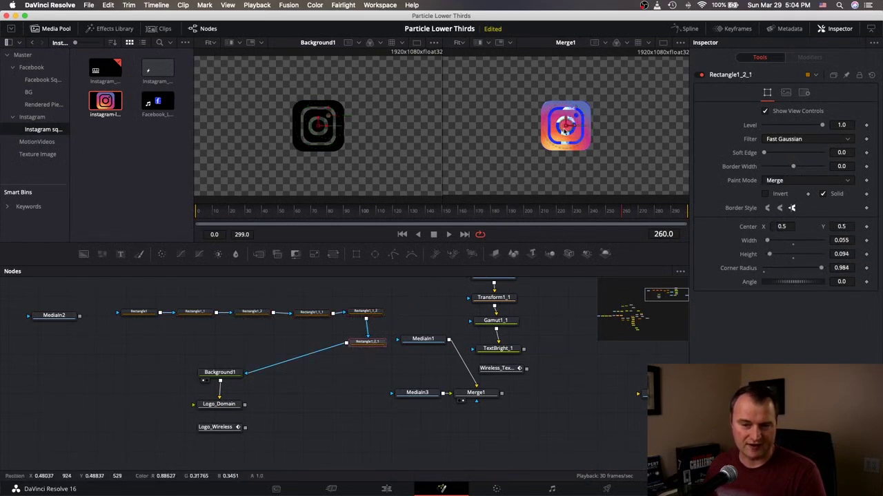
Group Background1 together with the six chained Rectangle masks that feed it
{"action": "left_click", "coordinate": [209, 374]}
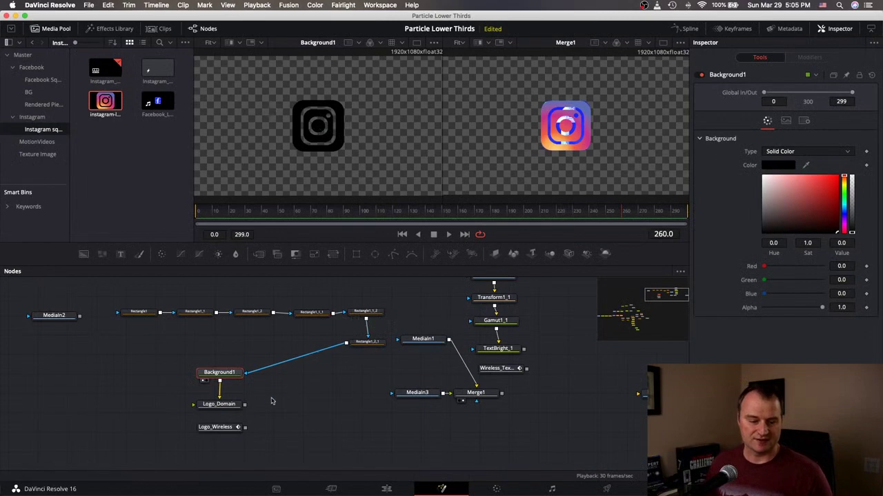
{"action": "left_click_drag", "start_coordinate": [115, 304], "coordinate": [393, 358]}
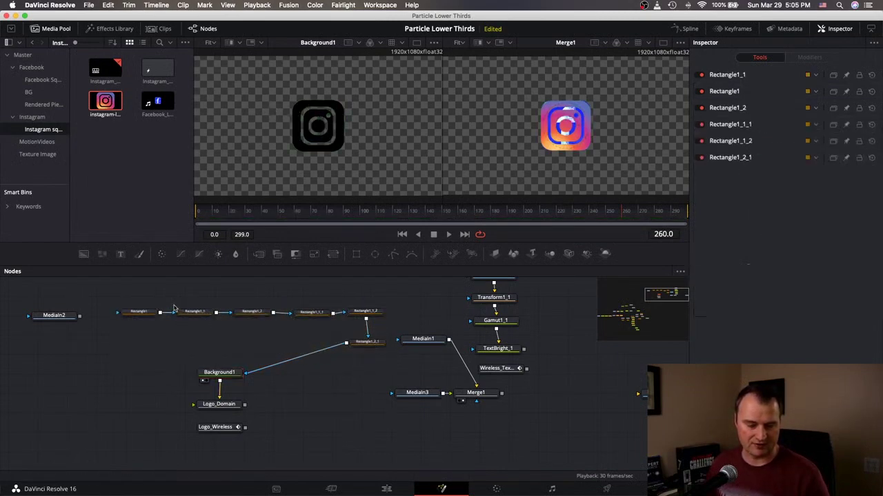
{"action": "left_click_drag", "start_coordinate": [111, 305], "coordinate": [377, 380]}
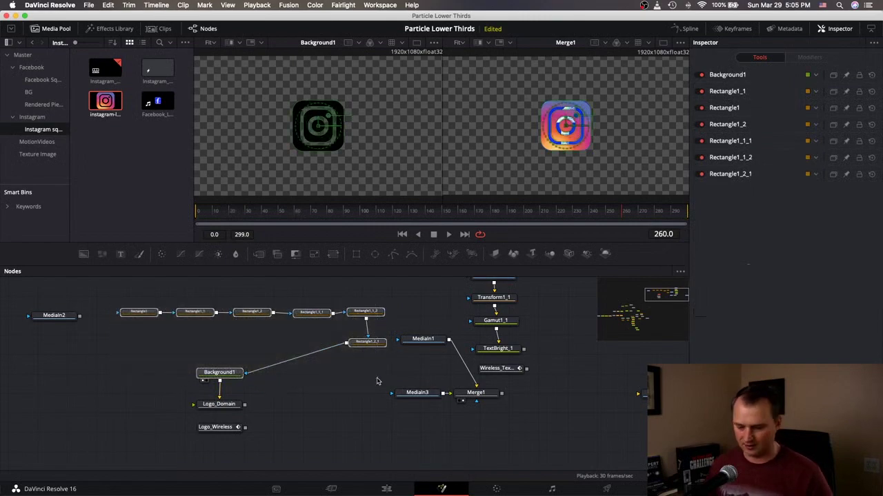
{"action": "right_click", "coordinate": [216, 372]}
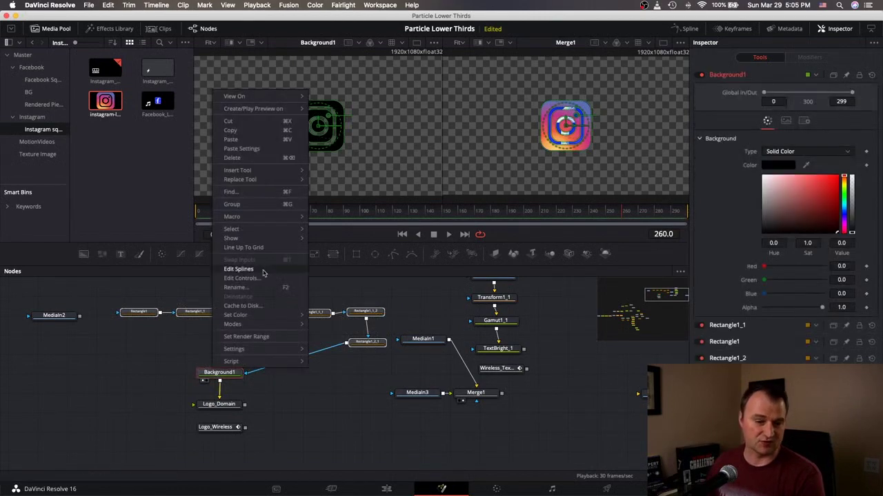
{"action": "left_click", "coordinate": [293, 201]}
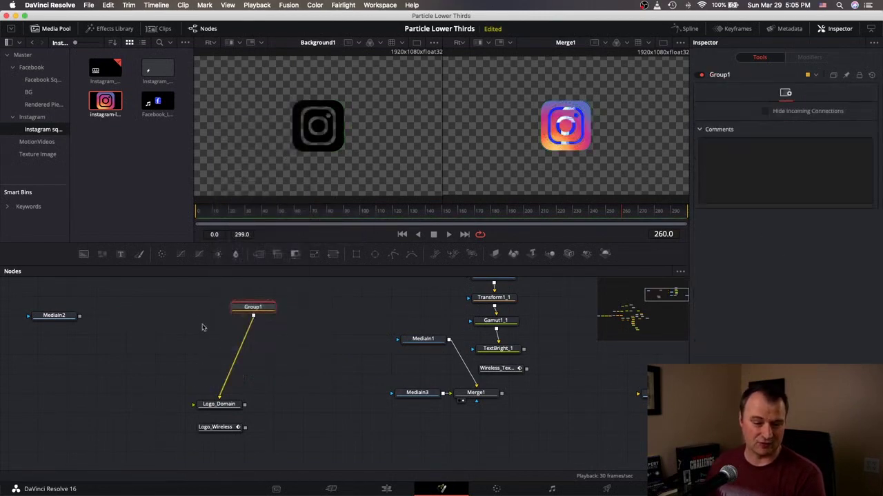
Place the new group straight above Logo_Domain and open its name for editing
{"action": "left_click_drag", "start_coordinate": [252, 308], "coordinate": [218, 296]}
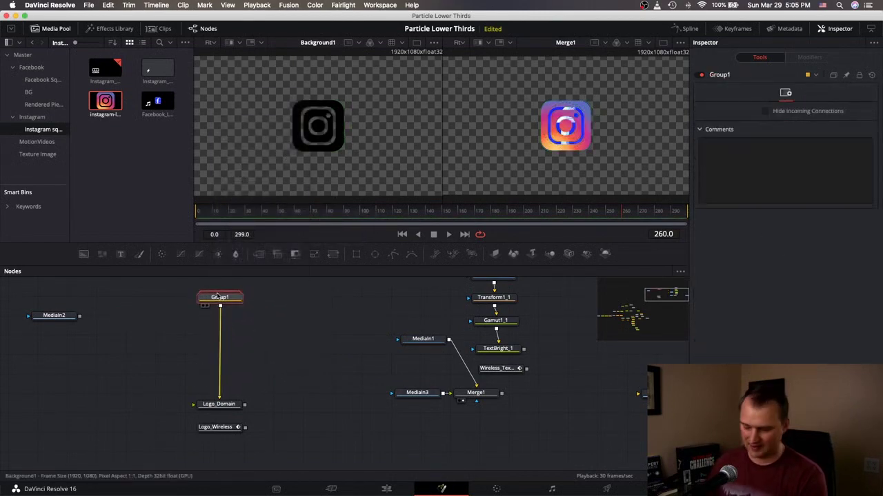
{"action": "key", "text": "F2"}
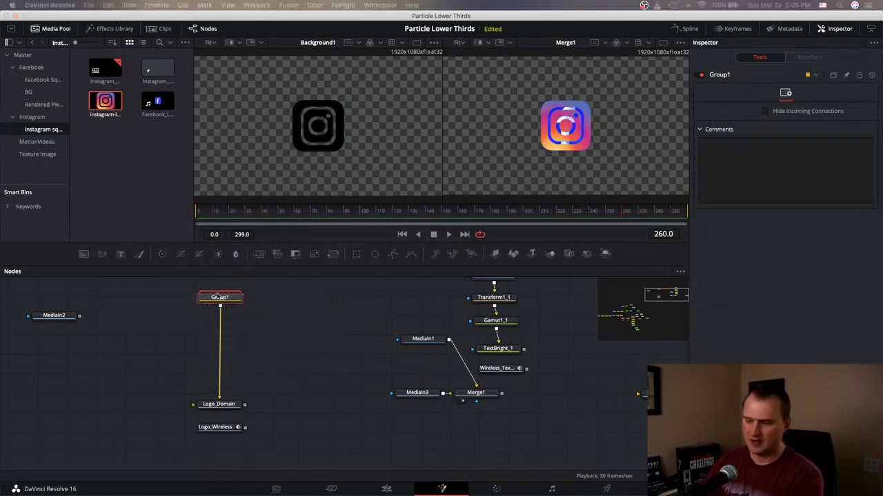
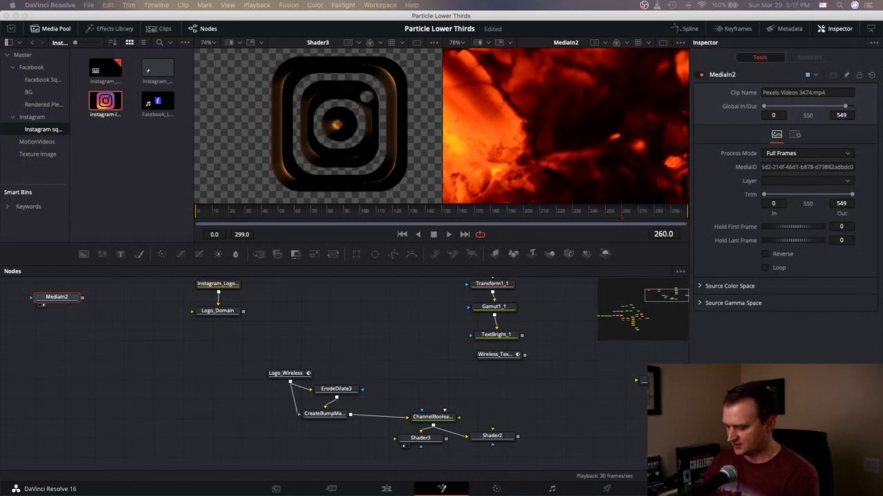
Add a Gamut node after MediaIn2 and set its Output Space to sRGB
{"action": "key", "text": "shift+space"}
{"action": "type", "text": "gamut"}
{"action": "key", "text": "Return"}
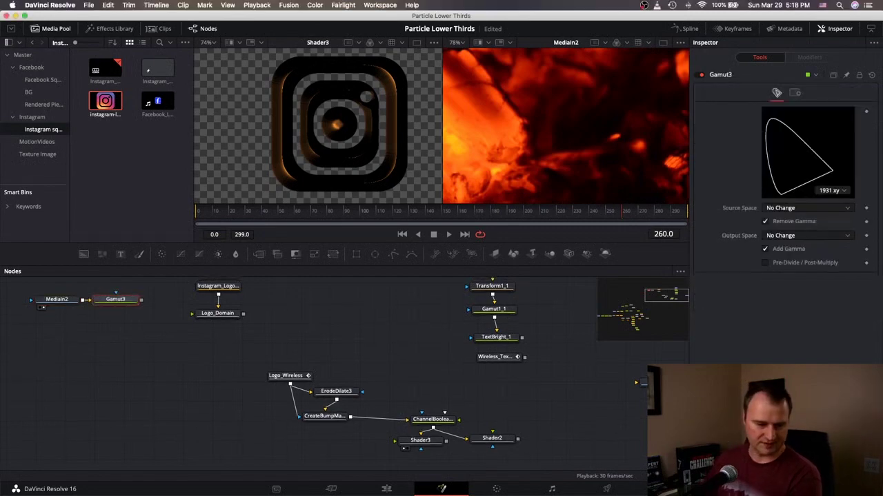
{"action": "left_click", "coordinate": [807, 235]}
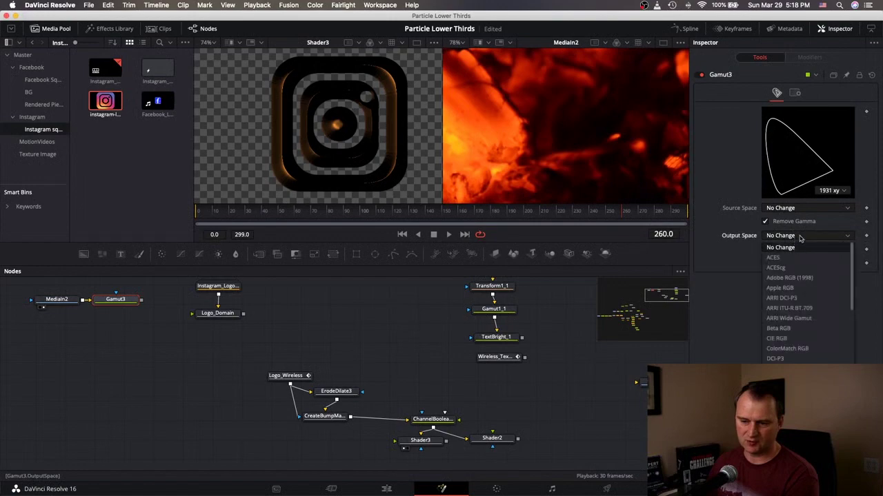
{"action": "left_click", "coordinate": [793, 318]}
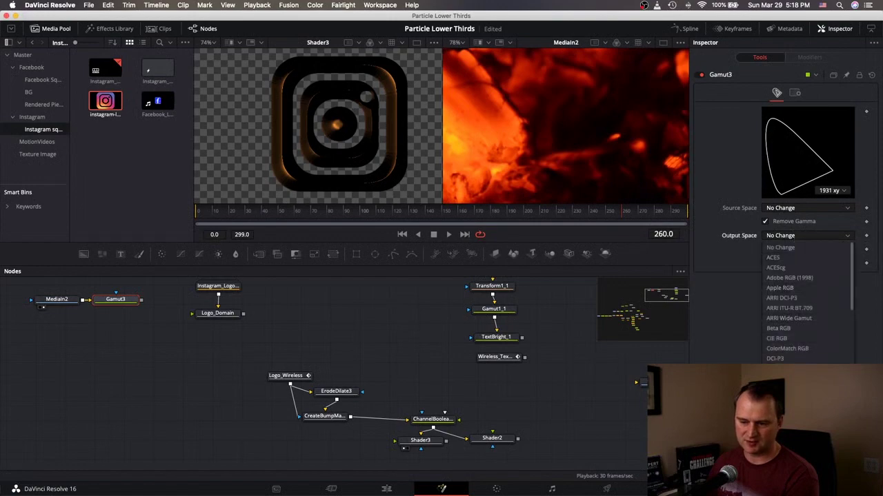
{"action": "left_click", "coordinate": [815, 236]}
{"action": "scroll", "coordinate": [813, 292], "scroll_direction": "down", "scroll_amount": 3}
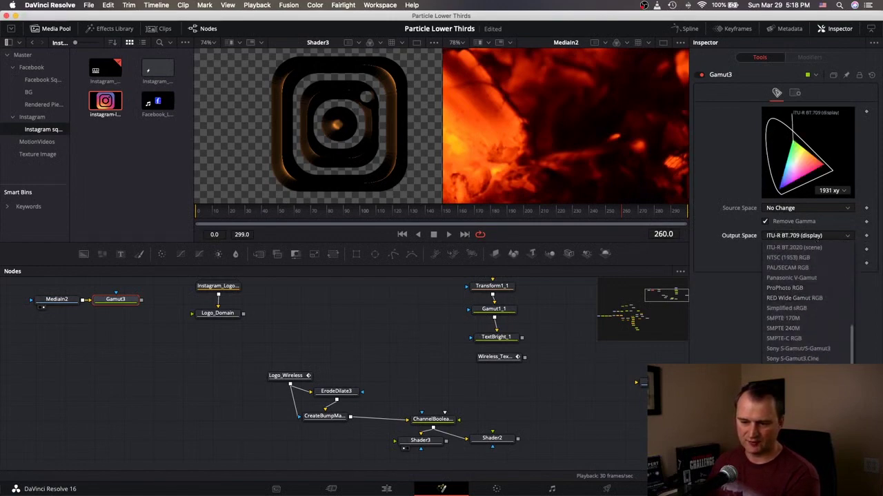
{"action": "left_click", "coordinate": [764, 359]}
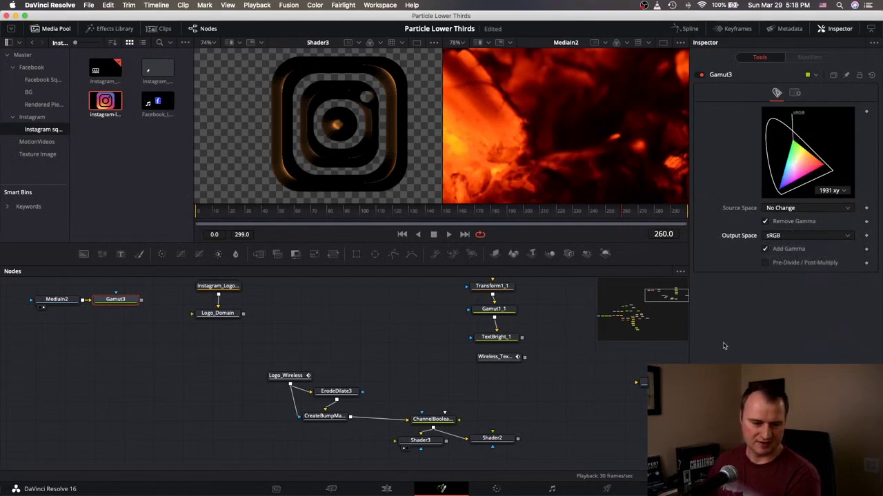
Place Gamut3 below MediaIn2 and show its output in the second viewer
{"action": "left_click_drag", "start_coordinate": [125, 301], "coordinate": [64, 328]}
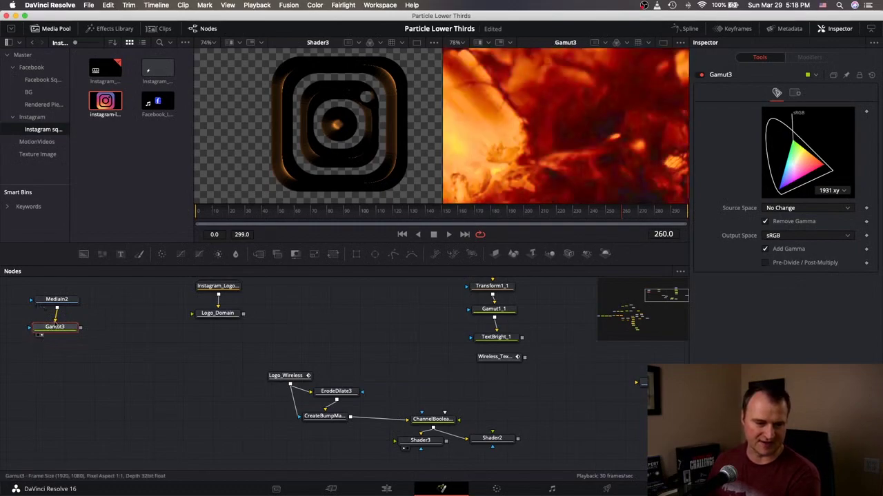
{"action": "key", "text": "2"}
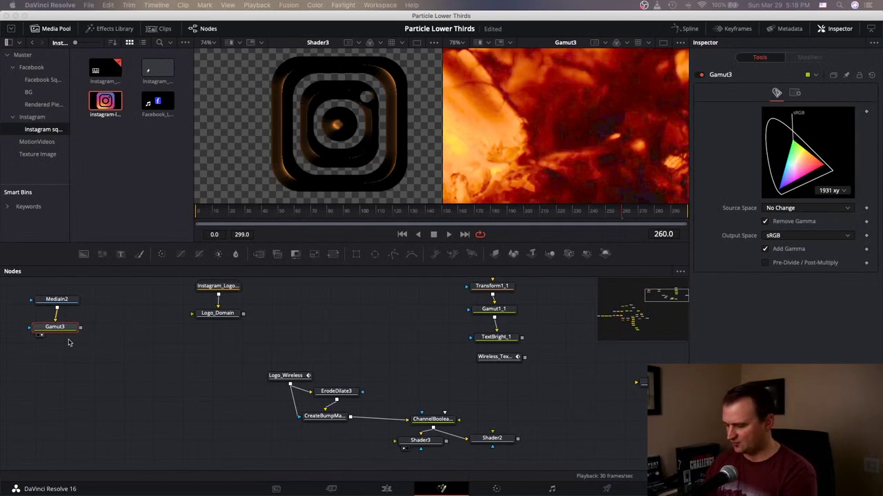
Add a Color Corrector after Gamut3, offset it from the column and show it in the second viewer
{"action": "key", "text": "super+v"}
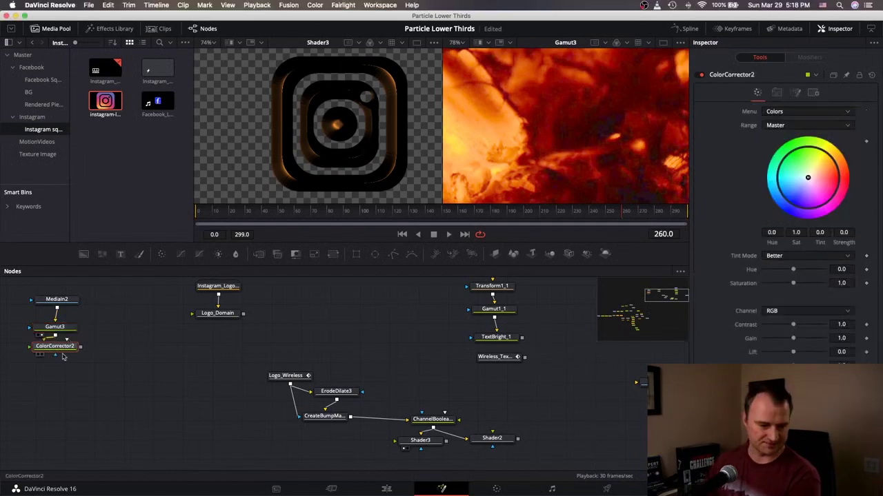
{"action": "left_click_drag", "start_coordinate": [61, 350], "coordinate": [51, 364]}
{"action": "left_click", "coordinate": [41, 365]}
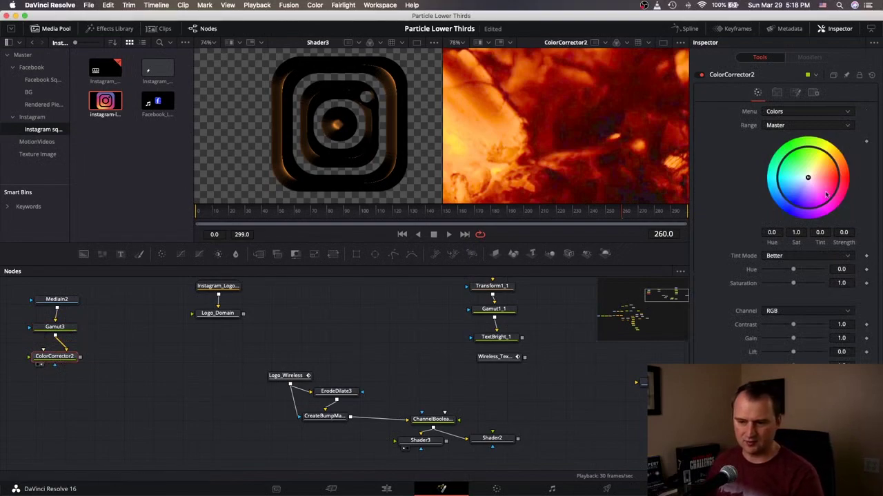
{"action": "left_click_drag", "start_coordinate": [53, 362], "coordinate": [92, 359]}
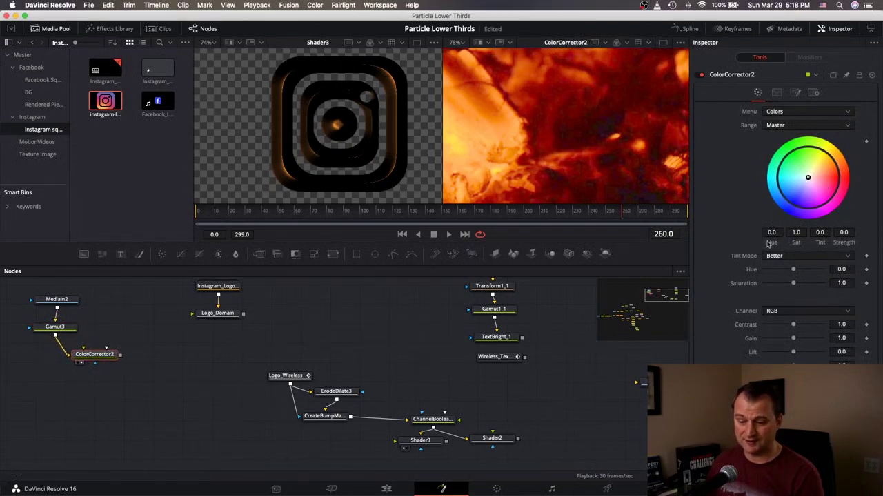
Tint the fire footage magenta with ColorCorrector2's color wheel, at about -0.125 tint and 0.78 strength
{"action": "left_click_drag", "start_coordinate": [808, 182], "coordinate": [826, 196]}
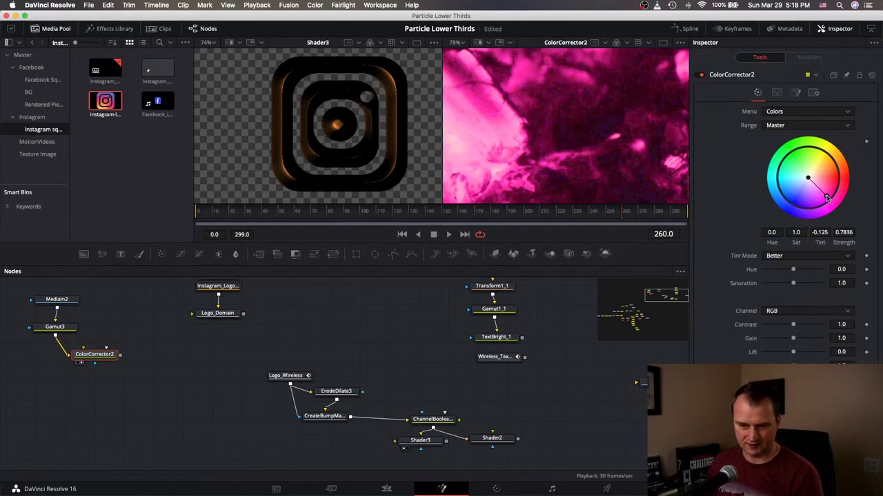
{"action": "scroll", "coordinate": [626, 167], "scroll_direction": "down", "scroll_amount": 5}
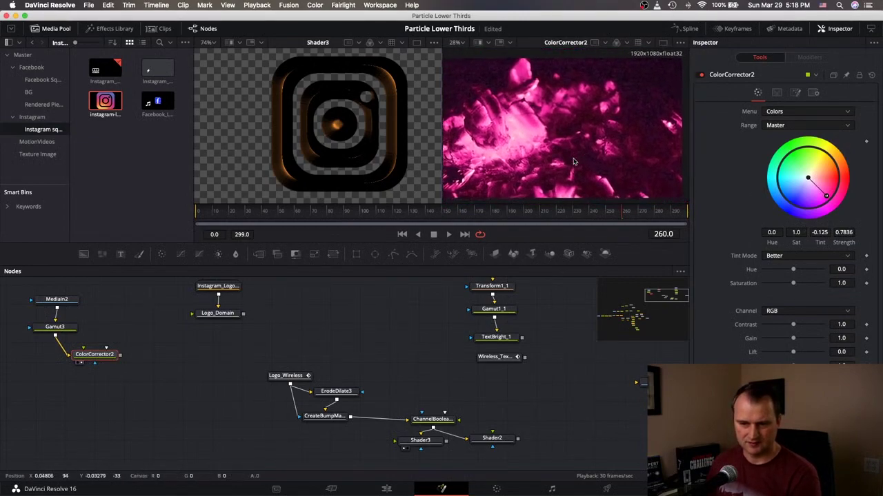
{"action": "scroll", "coordinate": [573, 162], "scroll_direction": "up", "scroll_amount": 1}
{"action": "scroll", "coordinate": [573, 161], "scroll_direction": "down", "scroll_amount": 1}
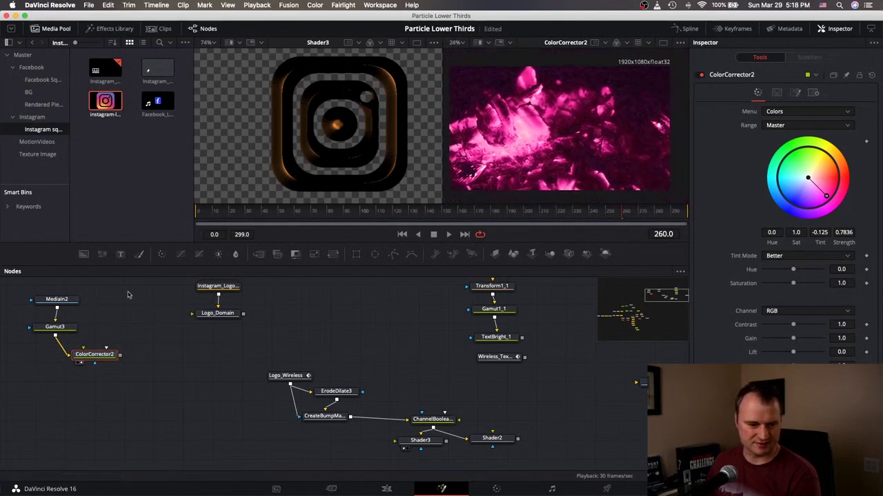
Compare Gamut3, MediaIn2 and ColorCorrector2 in the second viewer and play back the color-corrected footage
{"action": "left_click", "coordinate": [41, 336]}
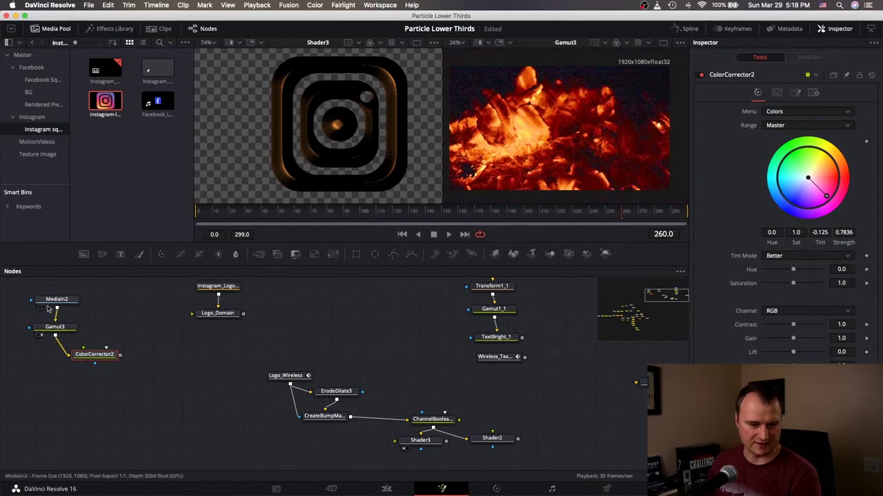
{"action": "left_click", "coordinate": [43, 308]}
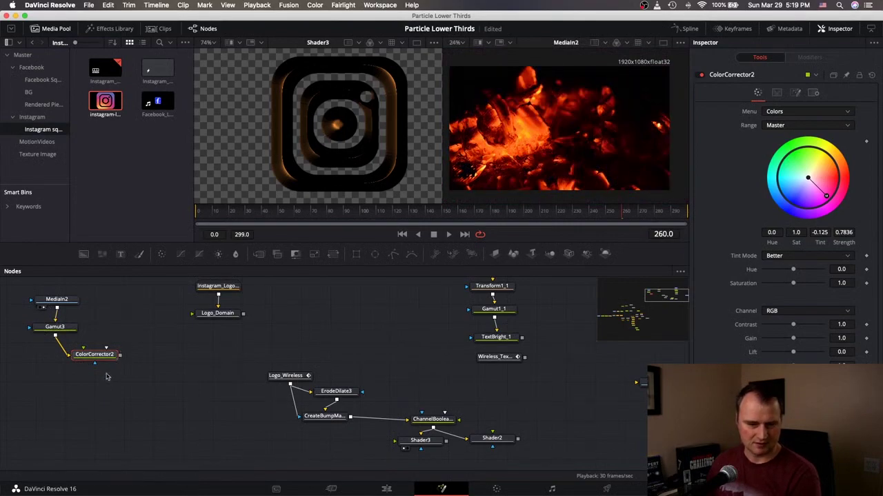
{"action": "left_click", "coordinate": [81, 363]}
{"action": "key", "text": "space"}
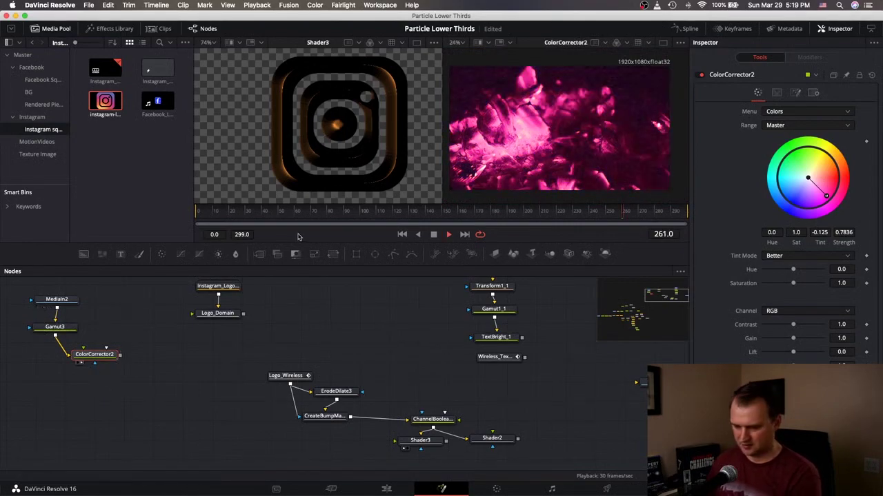
{"action": "key", "text": "space"}
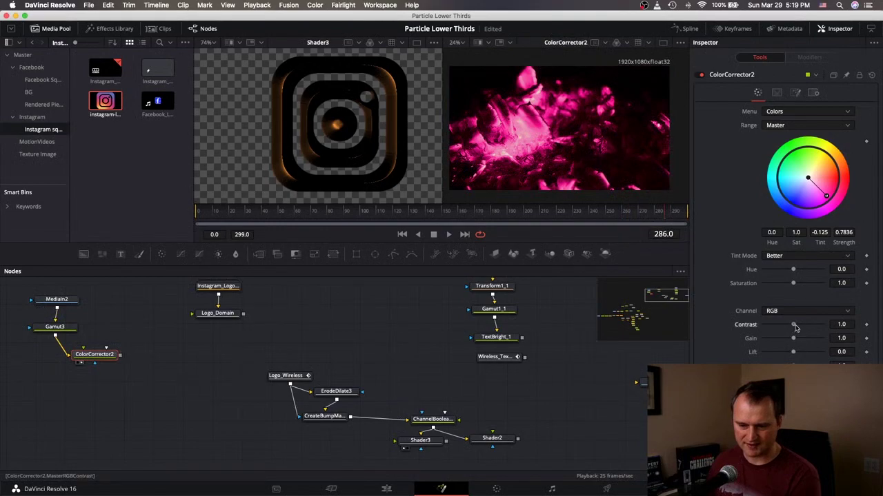
Raise ColorCorrector2's Contrast to 1.25
{"action": "left_click_drag", "start_coordinate": [793, 324], "coordinate": [797, 324]}
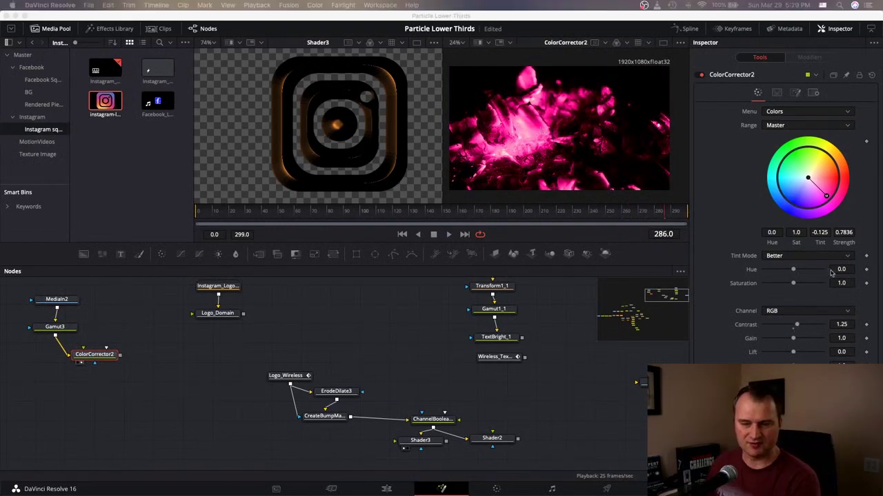
Try raising ColorCorrector2's Gain to 1.38 and Lift to 0.13, and undo both changes
{"action": "mouse_move", "coordinate": [793, 338]}
{"action": "left_mouse_down"}
{"action": "mouse_move", "coordinate": [789, 354]}
{"action": "mouse_move", "coordinate": [800, 354]}
{"action": "left_mouse_up"}
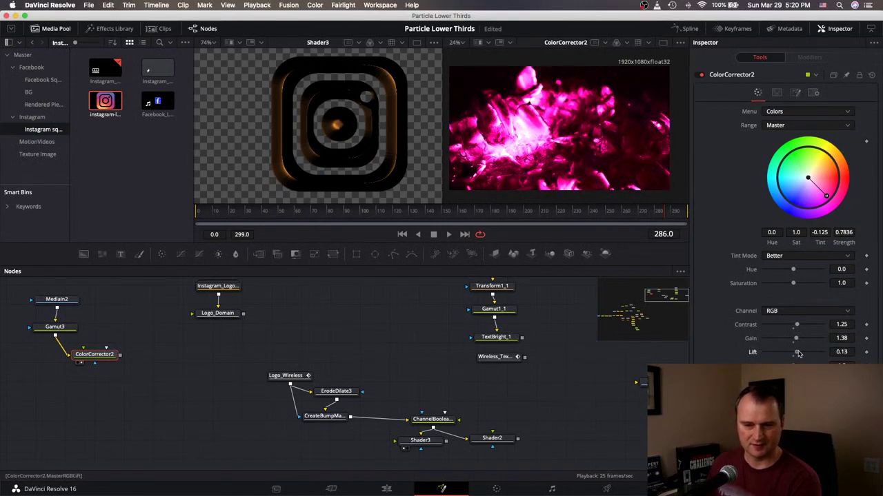
{"action": "key", "text": "super+z"}
{"action": "key", "text": "super+z"}
{"action": "key", "text": "super+z"}
{"action": "key", "text": "super+z"}
{"action": "key", "text": "super+z"}
{"action": "key", "text": "super+z"}
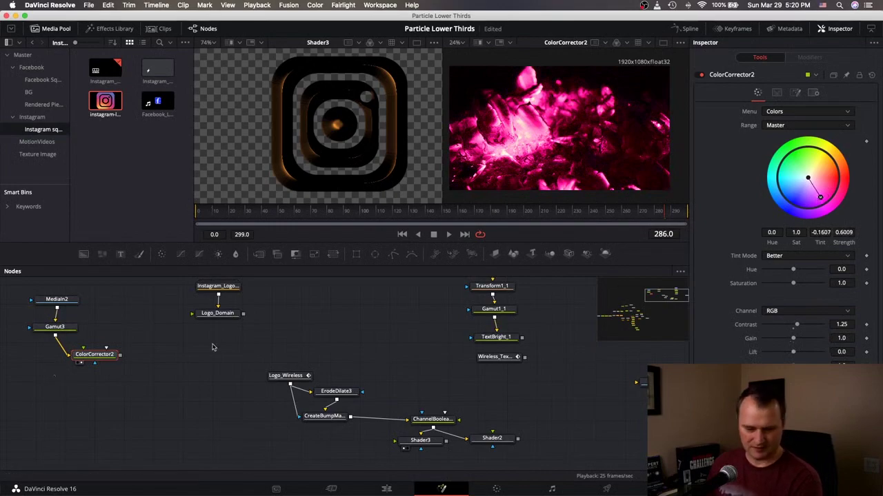
Add a second Color Corrector node and place it below Gamut3, beside ColorCorrector2
{"action": "key", "text": "shift+space"}
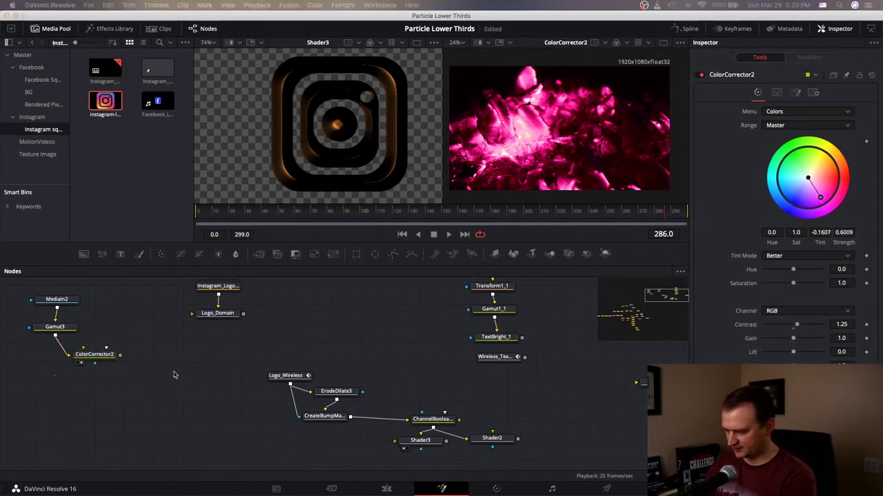
{"action": "key", "text": "Return"}
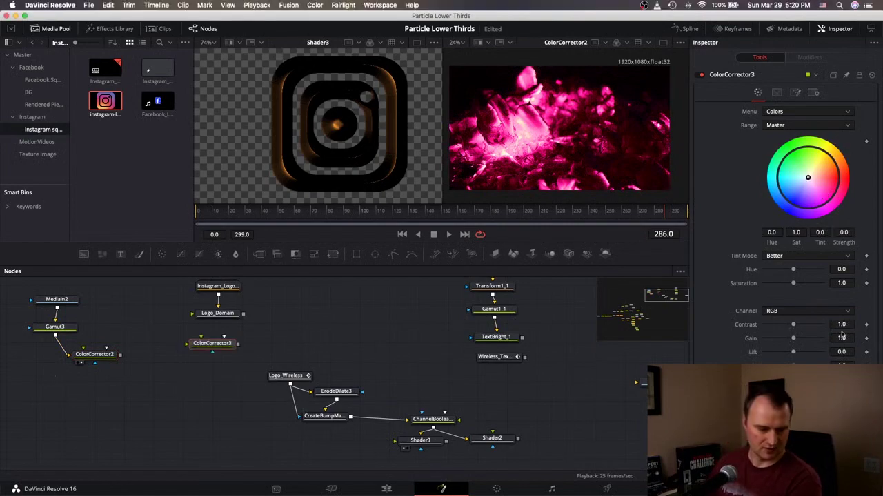
{"action": "left_click_drag", "start_coordinate": [230, 351], "coordinate": [48, 371]}
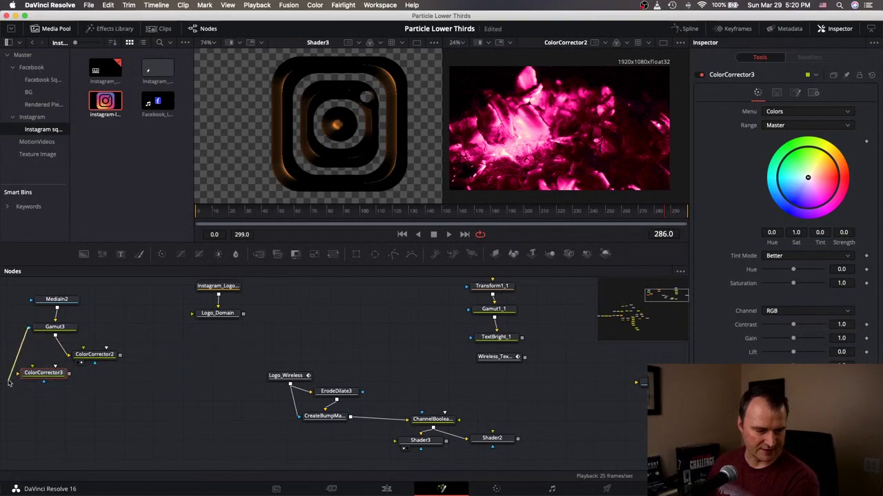
Connect Gamut3's output to ColorCorrector3's input and show ColorCorrector3 in the first viewer
{"action": "left_click_drag", "start_coordinate": [26, 337], "coordinate": [32, 365]}
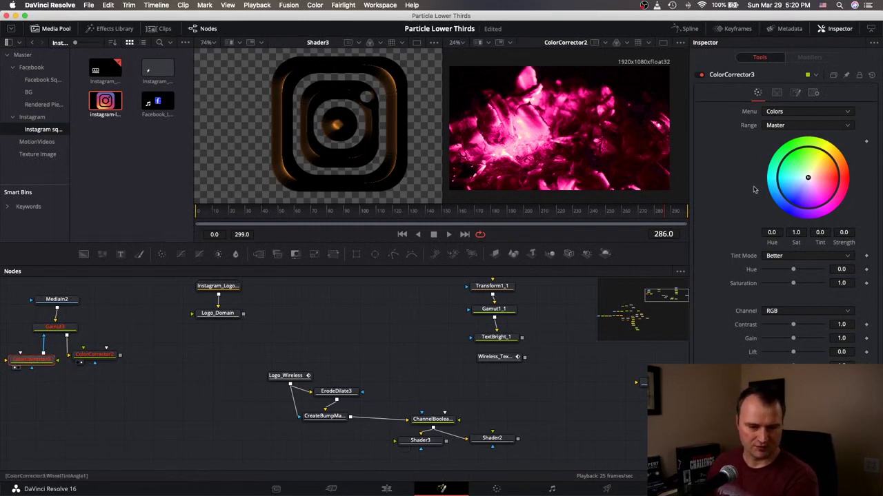
{"action": "left_click", "coordinate": [44, 341]}
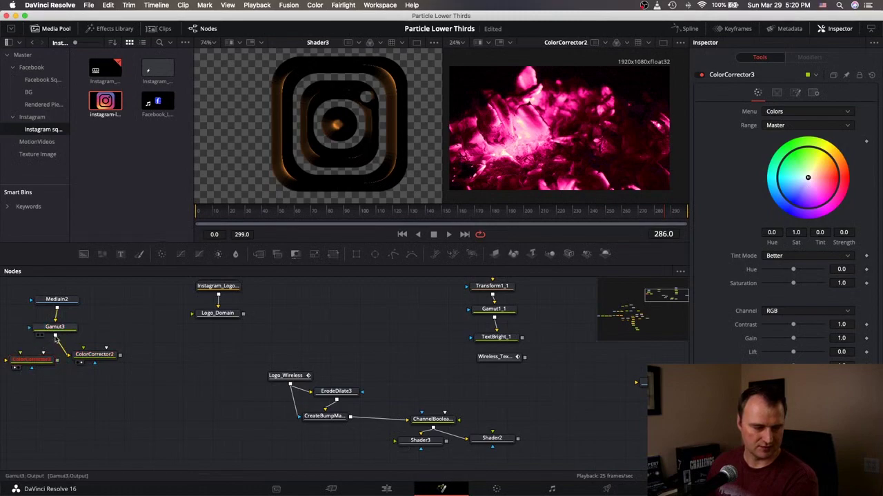
{"action": "left_click_drag", "start_coordinate": [55, 337], "coordinate": [32, 361]}
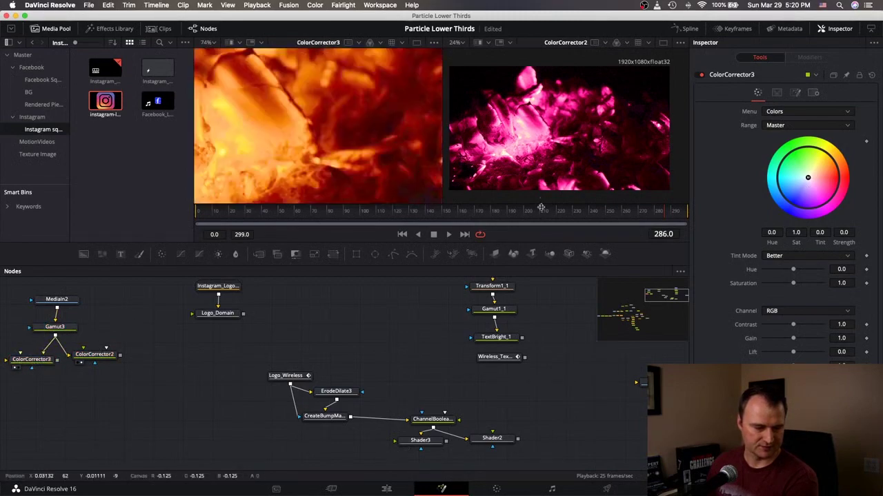
{"action": "scroll", "coordinate": [397, 131], "scroll_direction": "down", "scroll_amount": 2}
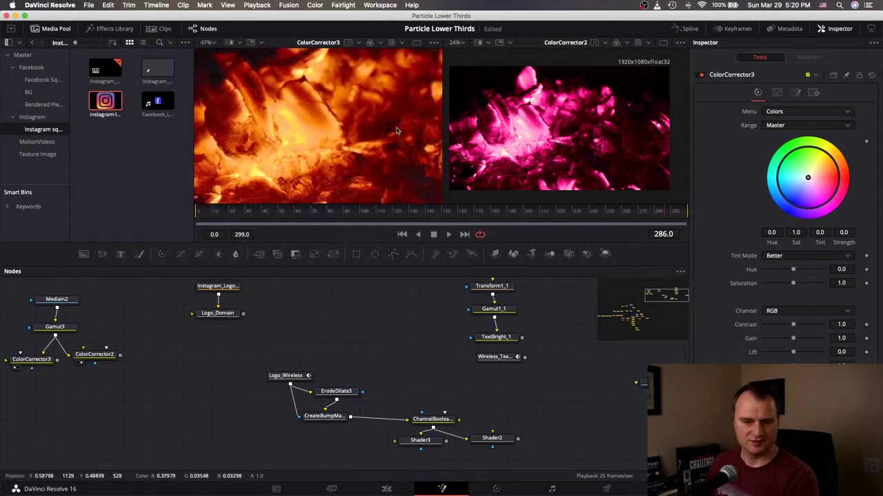
Tint ColorCorrector3 toward red-orange, with tint about 0.028 and strength 0.6251, and line up ColorCorrector2 beside it
{"action": "scroll", "coordinate": [396, 131], "scroll_direction": "down", "scroll_amount": 3}
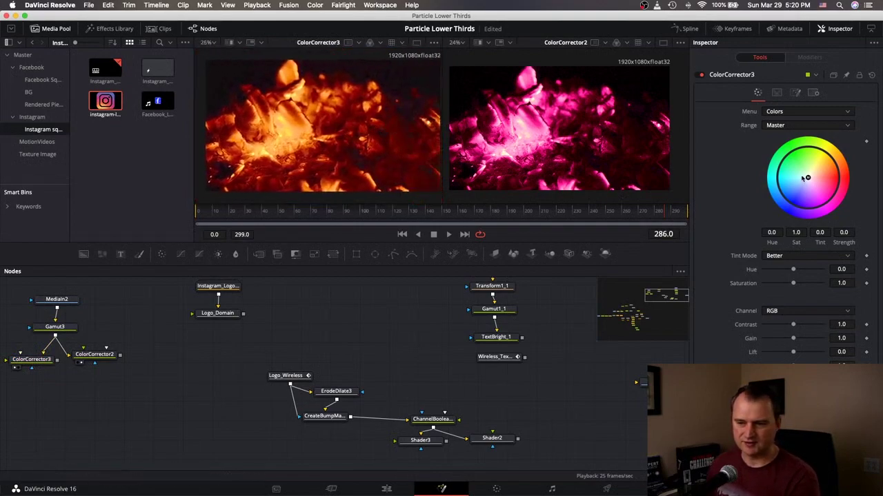
{"action": "left_click_drag", "start_coordinate": [810, 179], "coordinate": [831, 174]}
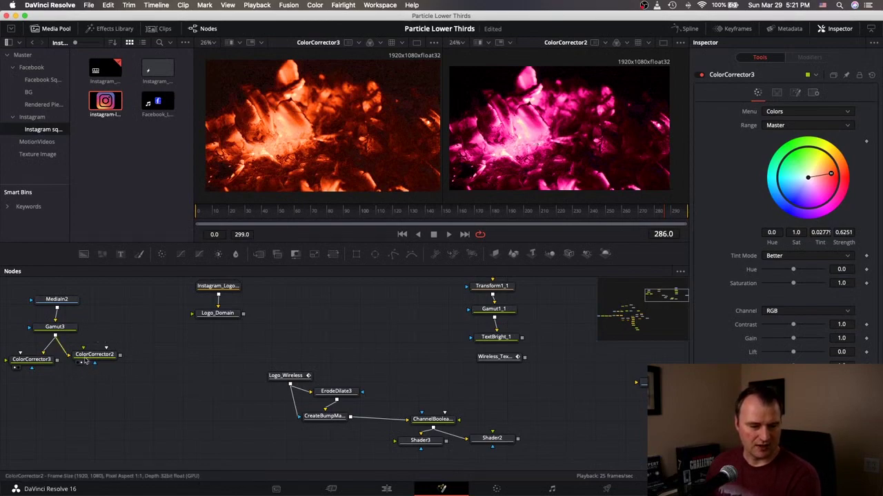
{"action": "left_click_drag", "start_coordinate": [108, 354], "coordinate": [112, 361]}
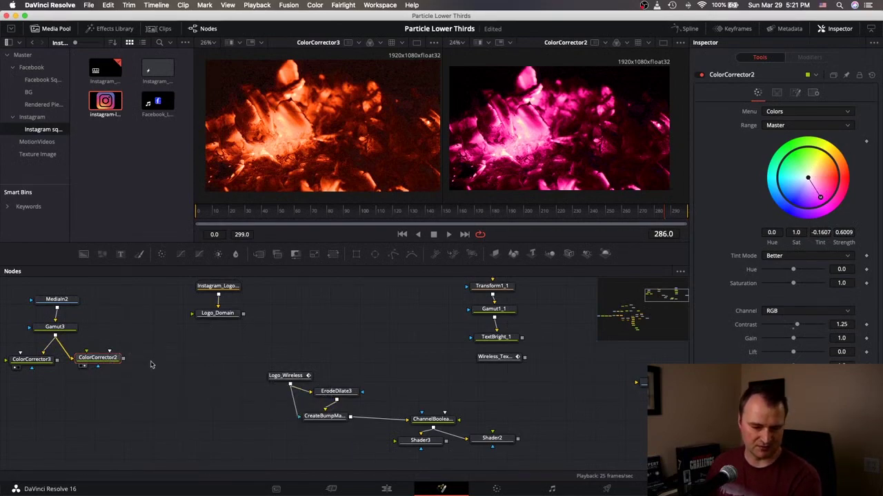
{"action": "left_click_drag", "start_coordinate": [108, 361], "coordinate": [111, 365]}
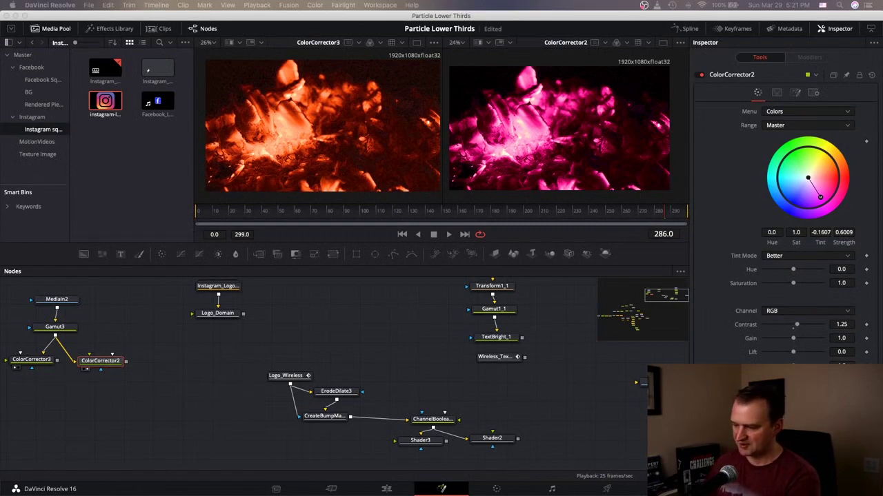
Examine the existing texture node chain from MediaIn5 through Resize1 to Blur2 in the node graph
{"action": "scroll", "coordinate": [231, 340], "scroll_direction": "down", "scroll_amount": 10}
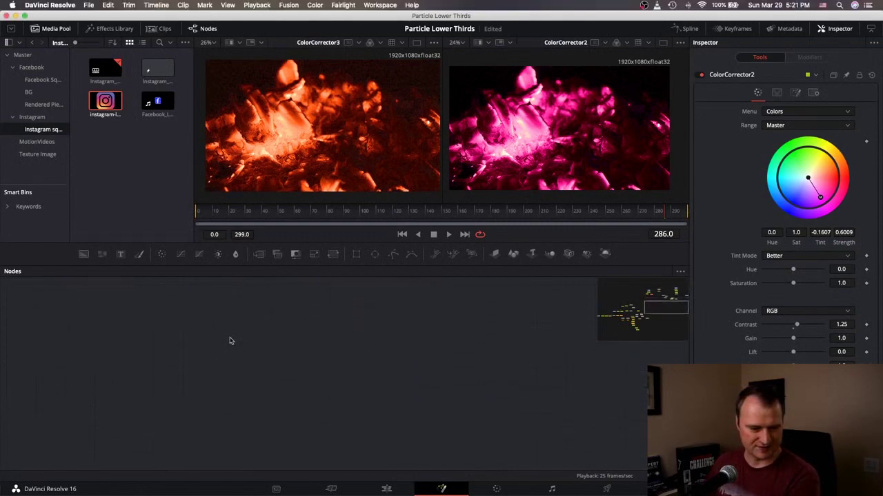
{"action": "scroll", "coordinate": [231, 341], "scroll_direction": "left", "scroll_amount": 15}
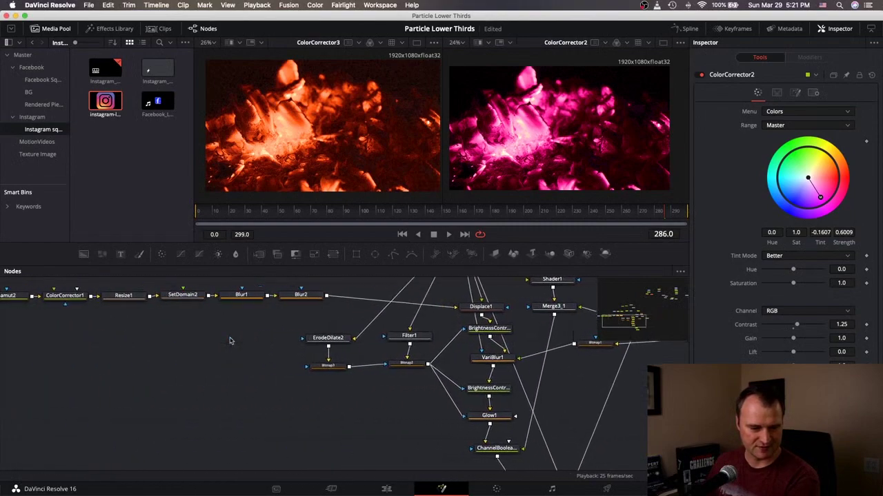
{"action": "scroll", "coordinate": [231, 340], "scroll_direction": "left", "scroll_amount": 3}
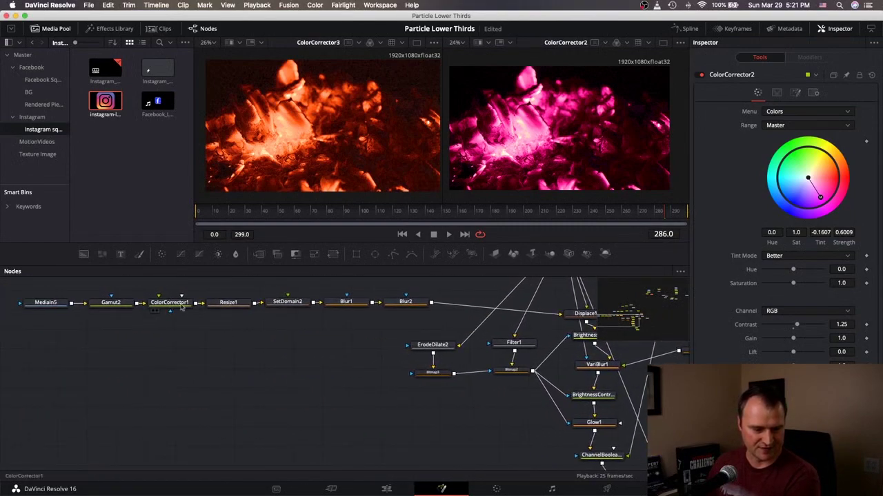
{"action": "scroll", "coordinate": [234, 329], "scroll_direction": "up", "scroll_amount": 10}
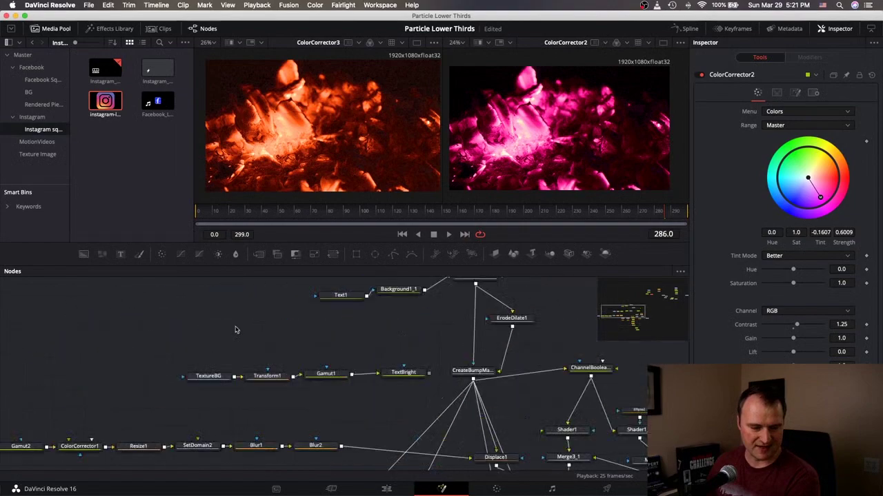
{"action": "scroll", "coordinate": [235, 330], "scroll_direction": "down", "scroll_amount": 5}
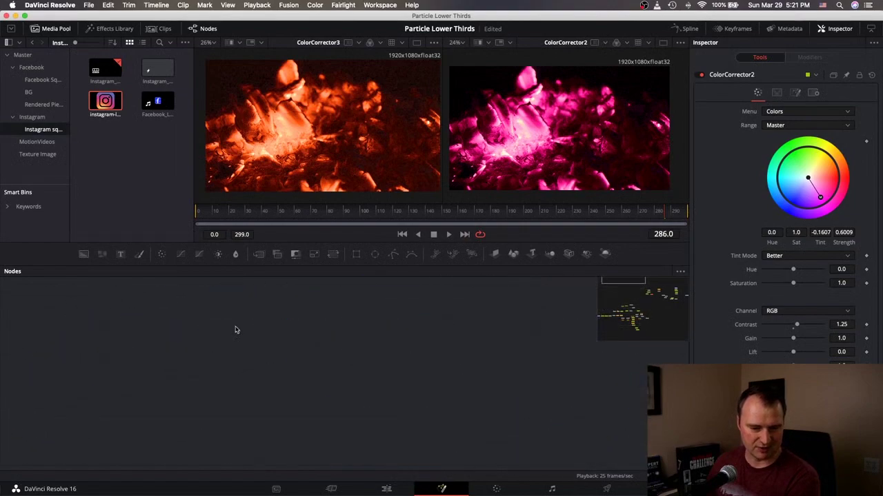
{"action": "scroll", "coordinate": [235, 329], "scroll_direction": "right", "scroll_amount": 8}
{"action": "scroll", "coordinate": [235, 329], "scroll_direction": "down", "scroll_amount": 3}
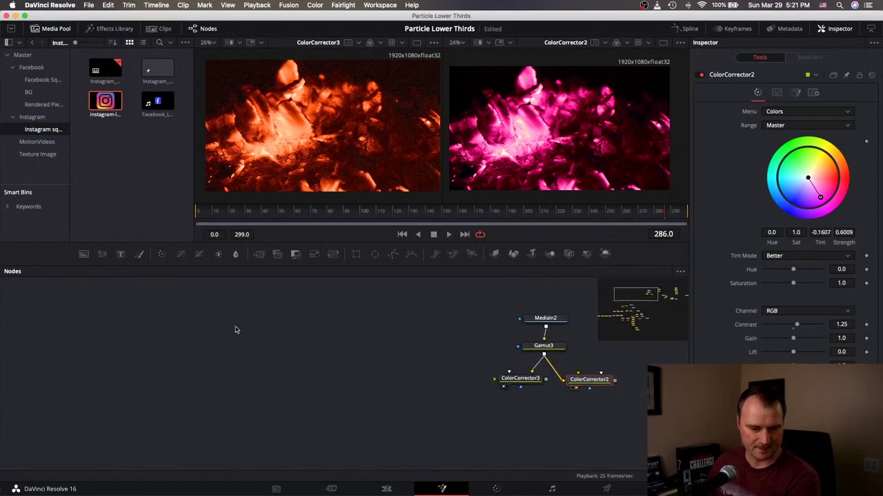
{"action": "scroll", "coordinate": [235, 329], "scroll_direction": "right", "scroll_amount": 2}
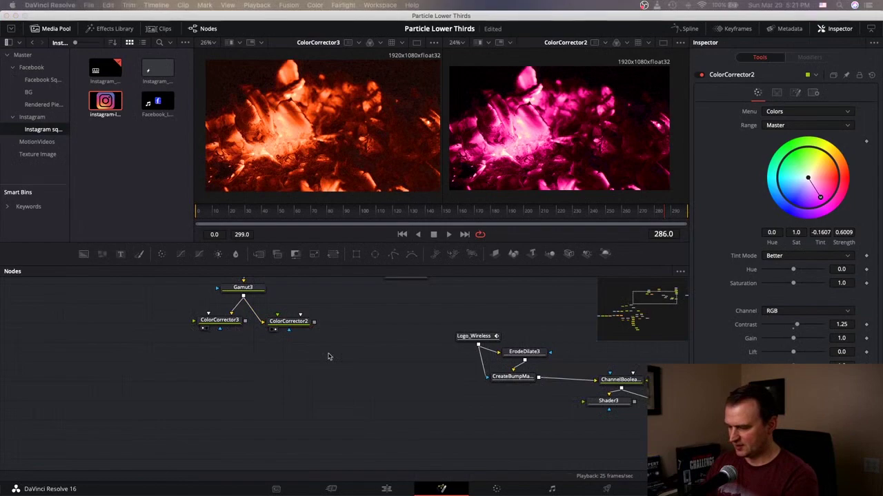
Add a Resize node, feed it from ColorCorrector2's output, and show it in the second viewer
{"action": "key", "text": "Return"}
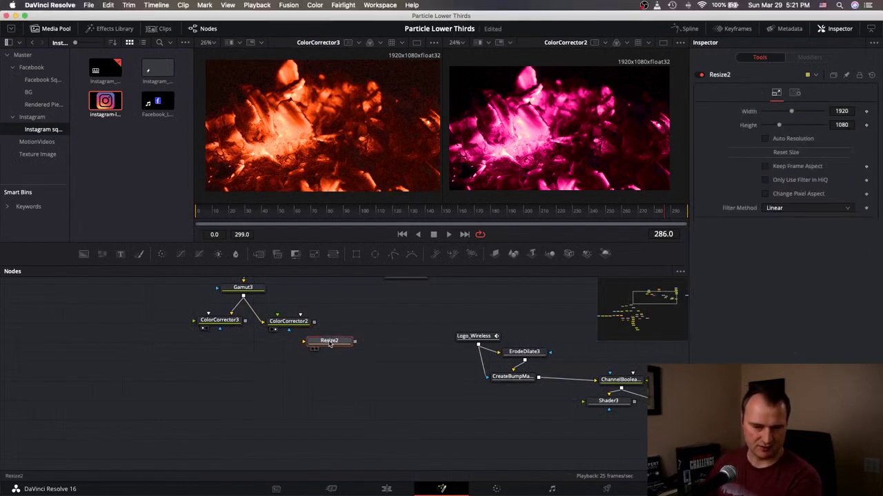
{"action": "left_click_drag", "start_coordinate": [314, 322], "coordinate": [305, 342]}
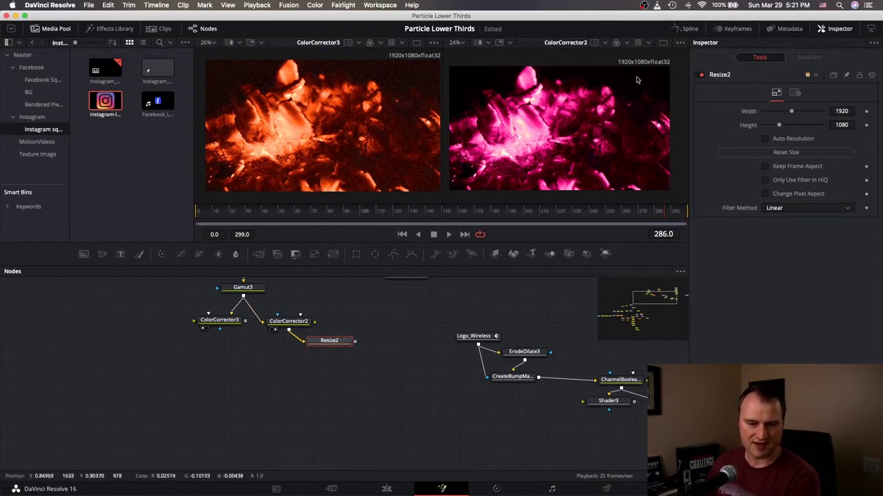
{"action": "left_click", "coordinate": [315, 349]}
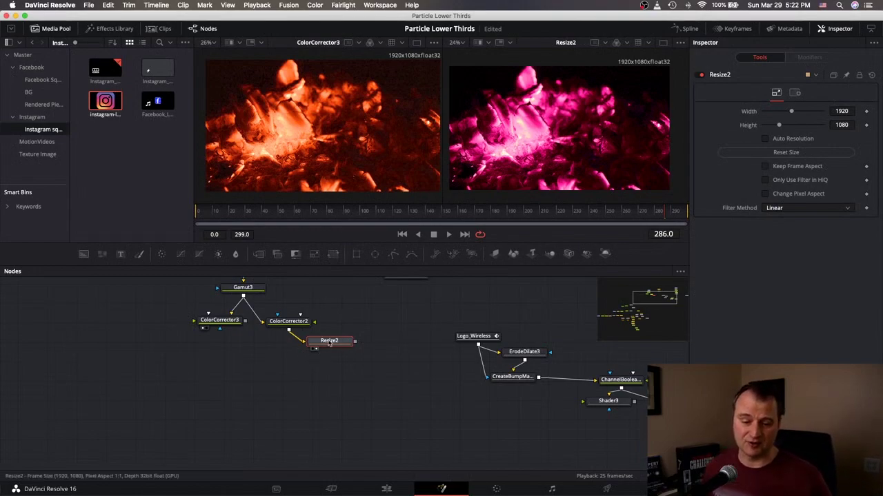
Duplicate the Resize node, connect ColorCorrector3's output to the copy, and move Resize2 directly below ColorCorrector2
{"action": "key", "text": "super+v"}
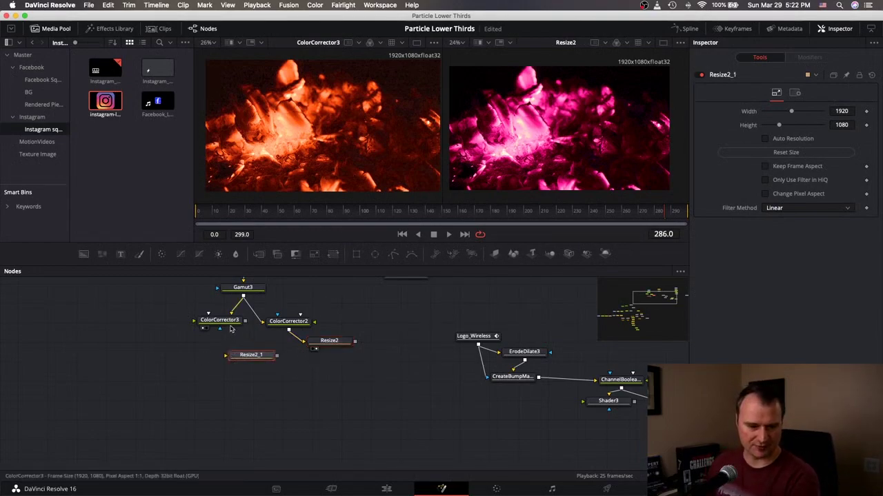
{"action": "left_click_drag", "start_coordinate": [245, 321], "coordinate": [206, 356]}
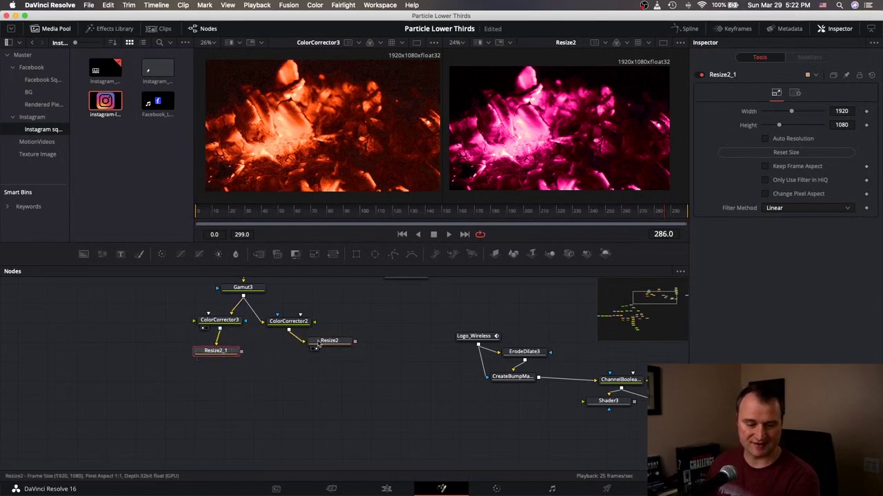
{"action": "left_click_drag", "start_coordinate": [317, 342], "coordinate": [292, 350]}
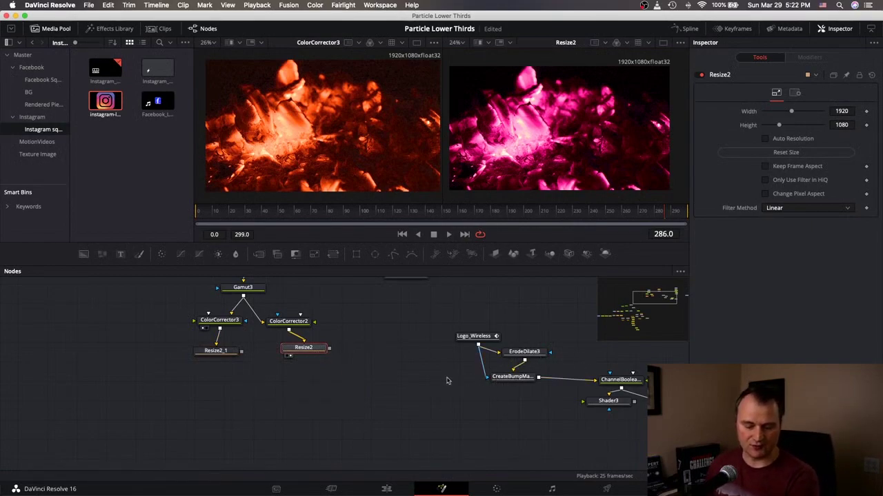
Add a Wireless Link node between Resize2 and Logo_Wireless for the logo's bump map
{"action": "left_click", "coordinate": [528, 355]}
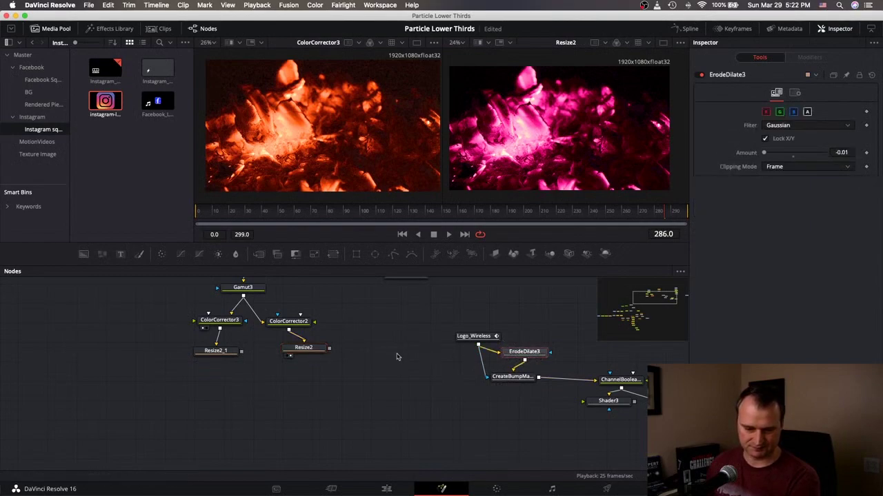
{"action": "left_click", "coordinate": [514, 380]}
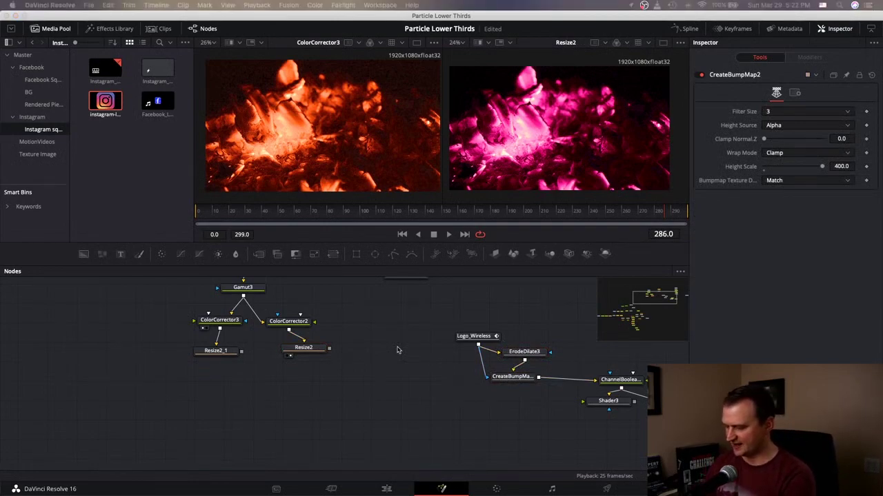
{"action": "key", "text": "Return"}
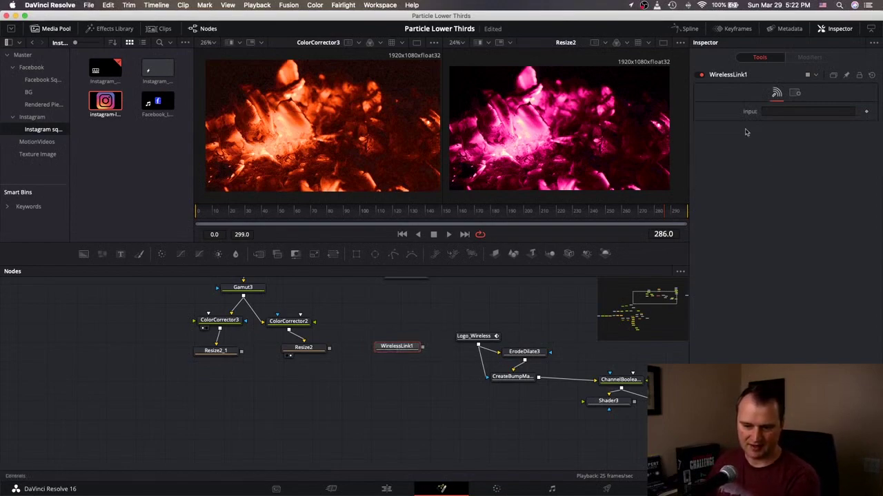
Set WirelessLink1's input to CreateBumpMap2, and show both nodes in the two viewers for comparison
{"action": "left_click", "coordinate": [526, 376]}
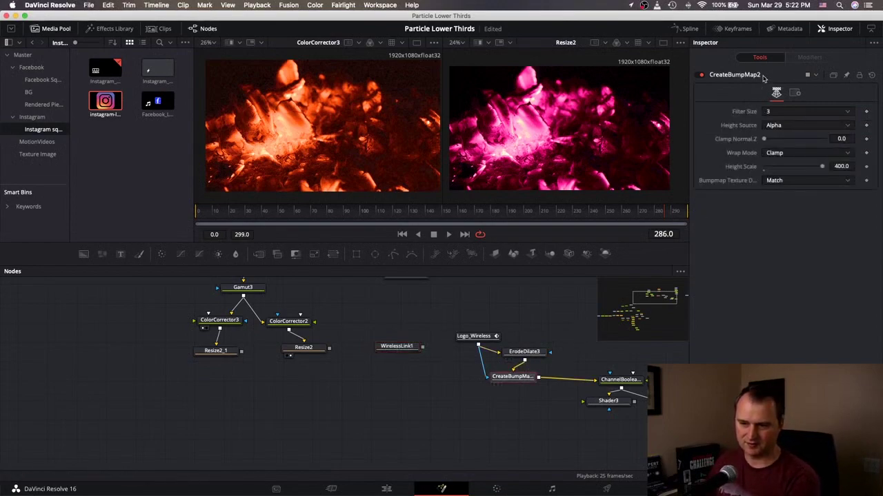
{"action": "left_click_drag", "start_coordinate": [763, 78], "coordinate": [737, 79]}
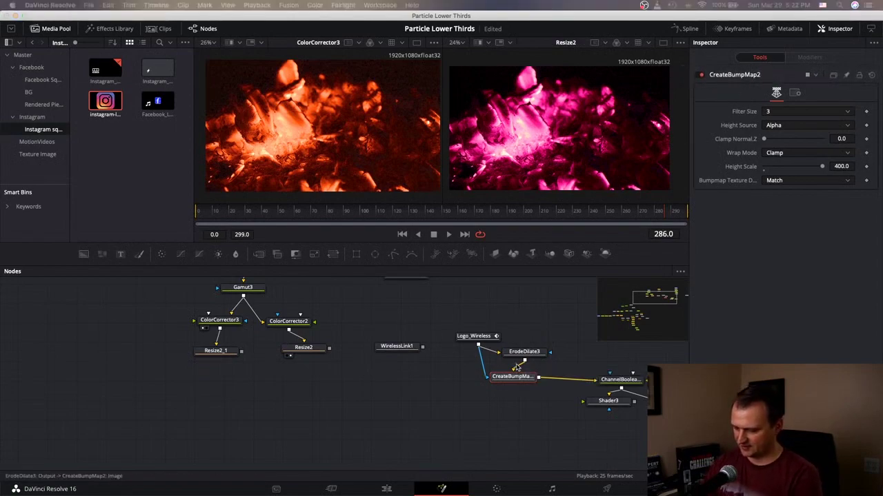
{"action": "left_click", "coordinate": [518, 367]}
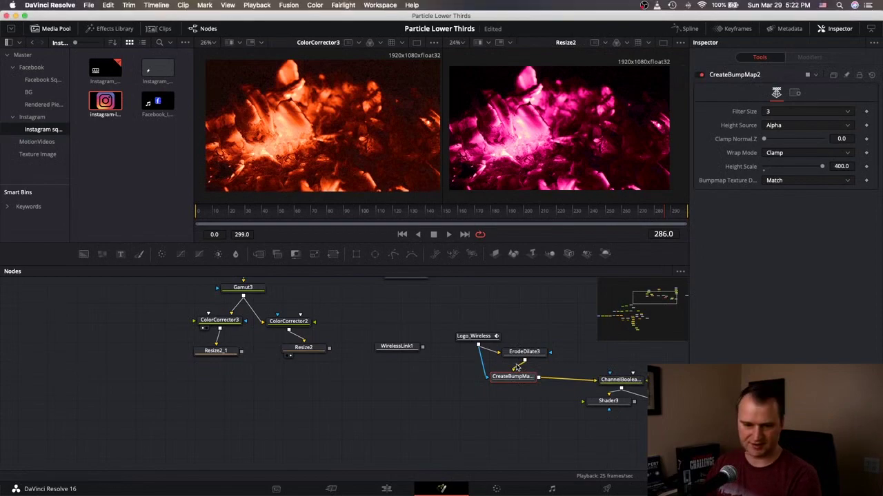
{"action": "scroll", "coordinate": [518, 366], "scroll_direction": "right", "scroll_amount": 1}
{"action": "left_click", "coordinate": [405, 353]}
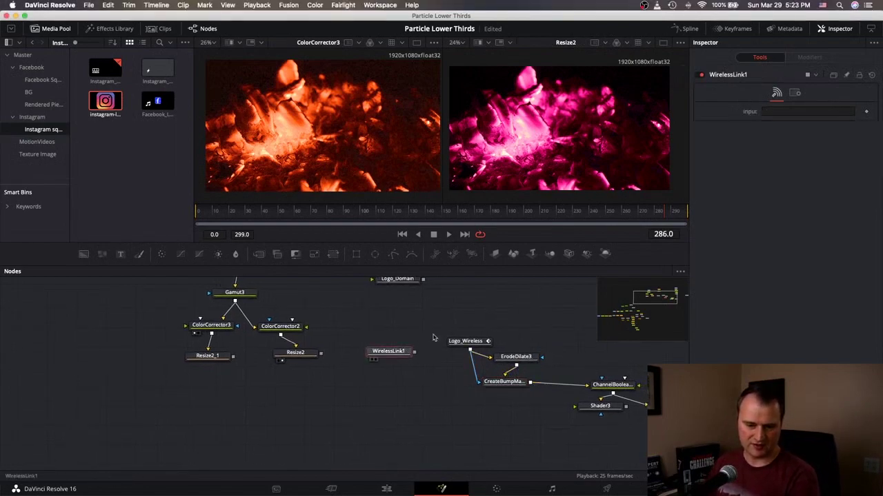
{"action": "left_click", "coordinate": [774, 113]}
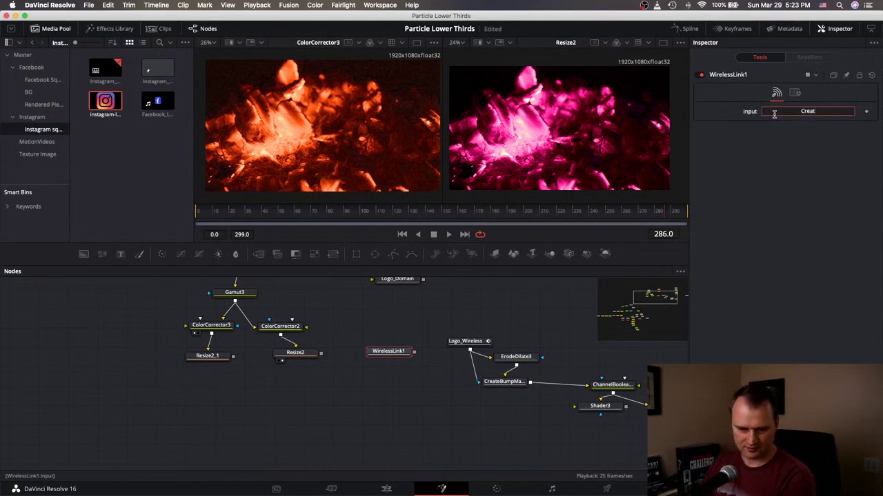
{"action": "type", "text": "CreateBump"}
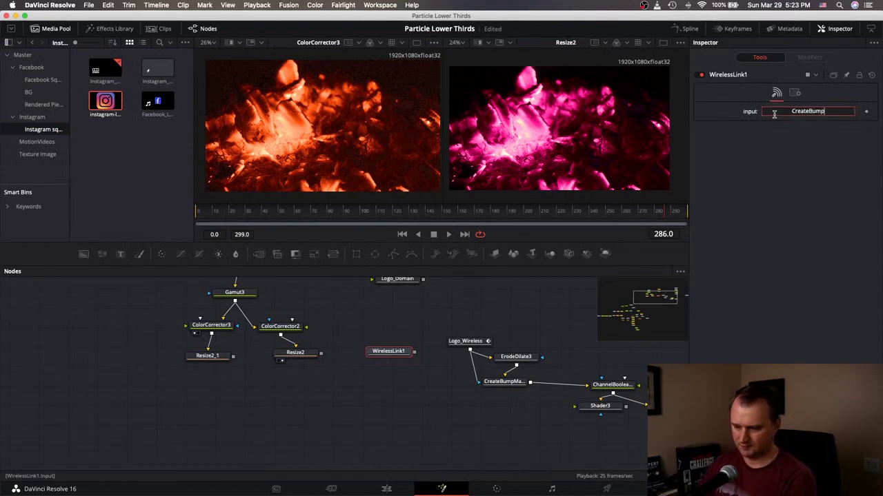
{"action": "type", "text": "Map2"}
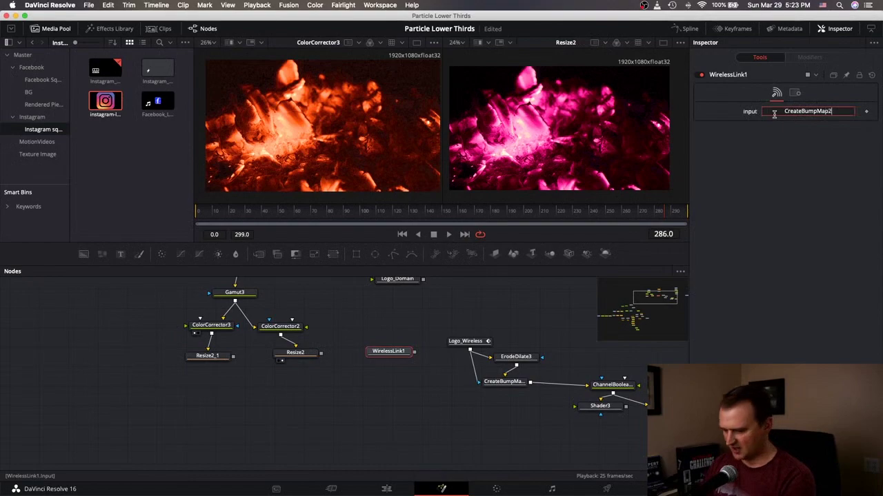
{"action": "left_click", "coordinate": [373, 360]}
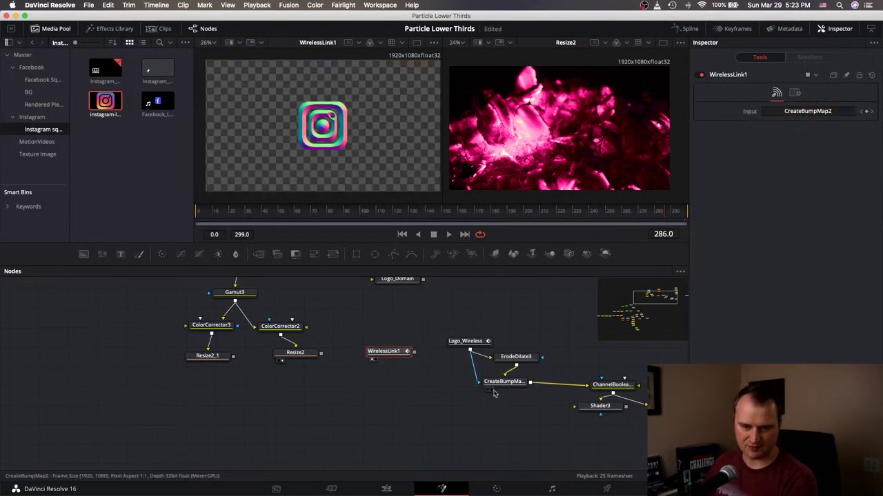
{"action": "left_click", "coordinate": [490, 390]}
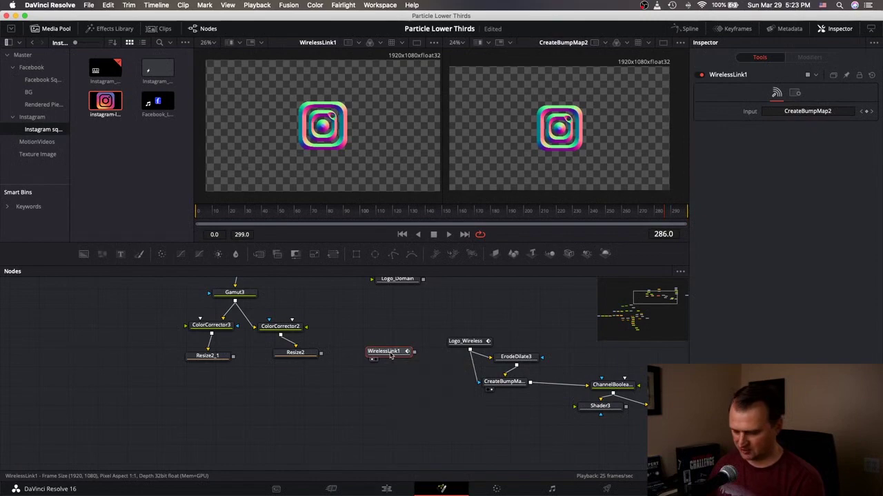
Duplicate WirelessLink1, place the copy beside Resize2_1 below ColorCorrector3, and move WirelessLink1 next to Resize2
{"action": "key", "text": "ctrl+v"}
{"action": "left_click_drag", "start_coordinate": [454, 354], "coordinate": [153, 384]}
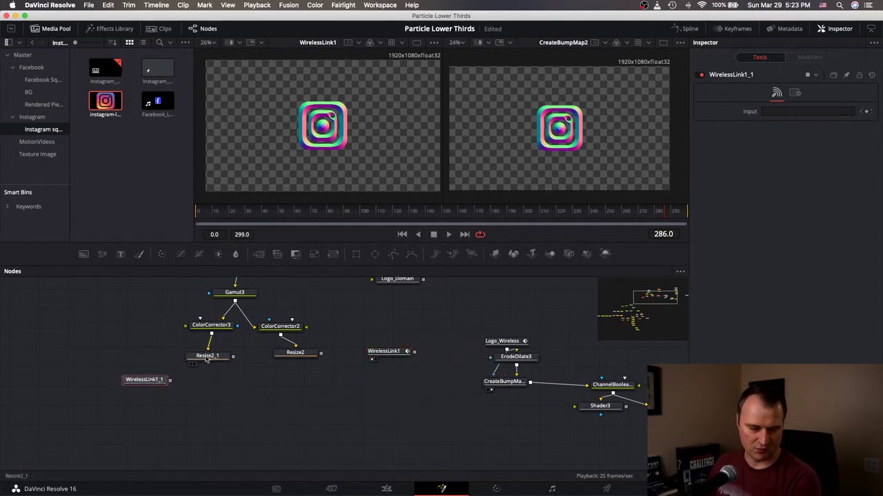
{"action": "mouse_move", "coordinate": [206, 357]}
{"action": "left_mouse_down"}
{"action": "mouse_move", "coordinate": [125, 356]}
{"action": "mouse_move", "coordinate": [199, 357]}
{"action": "left_mouse_up"}
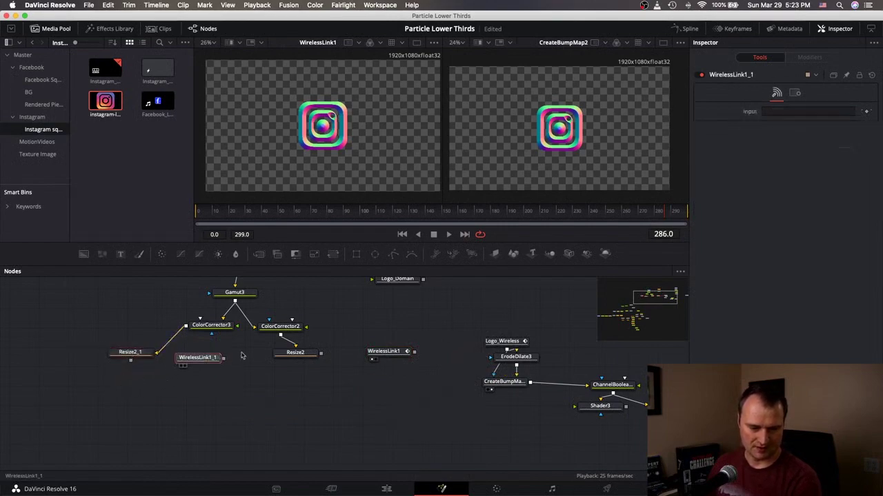
{"action": "left_click", "coordinate": [302, 356]}
{"action": "left_click_drag", "start_coordinate": [384, 351], "coordinate": [357, 347]}
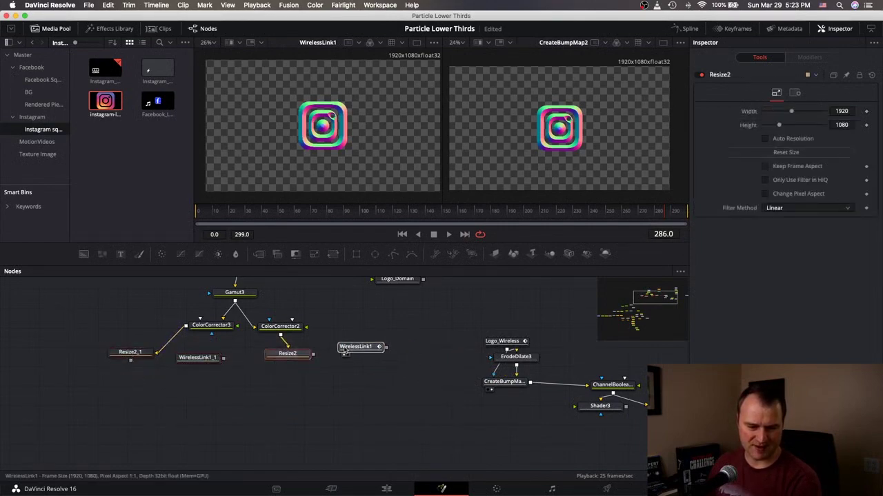
Rename WirelessLink1_1 as logo_Bump_Map1 and WirelessLink1 as logo_BumpMap2
{"action": "left_click", "coordinate": [199, 356]}
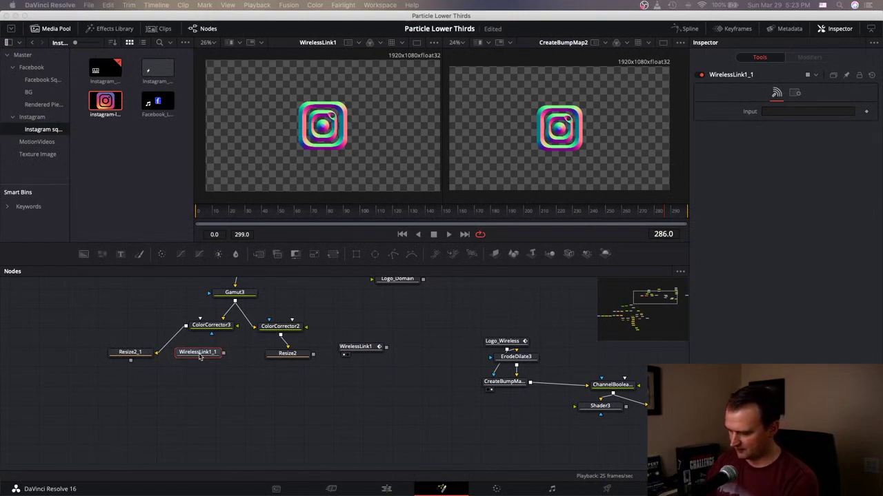
{"action": "left_click", "coordinate": [354, 347]}
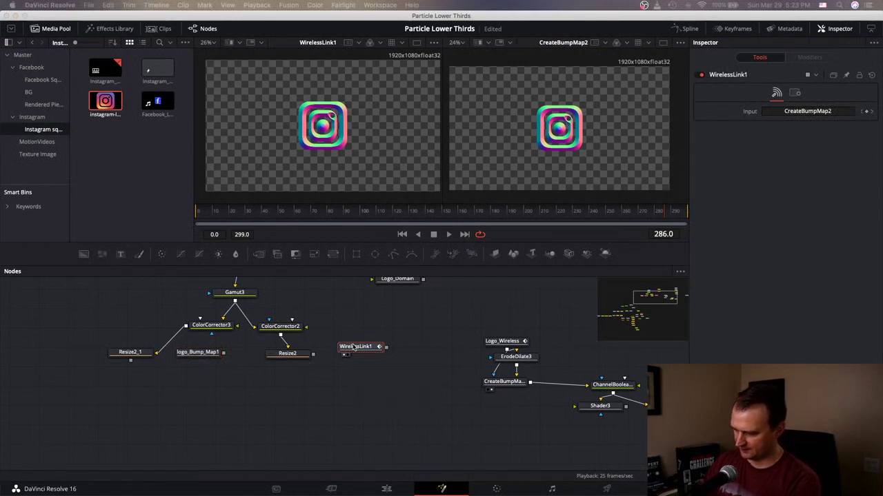
{"action": "key", "text": "Return"}
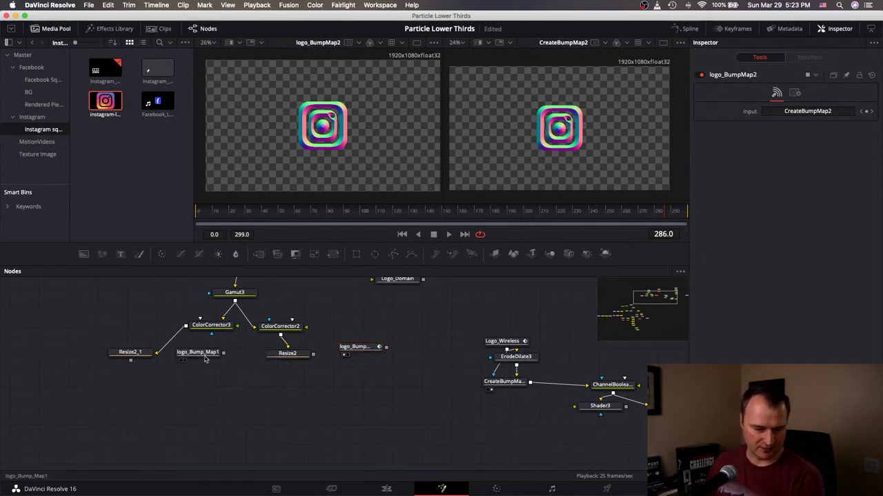
Add a Displace node fed by logo_Bump_Map1 and place it below, between Resize2_1 and logo_Bump_Map1
{"action": "left_click", "coordinate": [205, 355]}
{"action": "key", "text": "F2"}
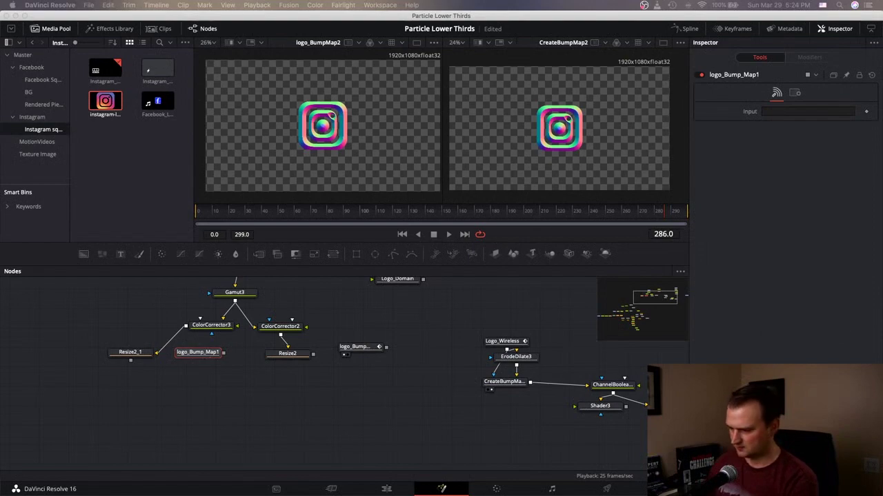
{"action": "key", "text": "Return"}
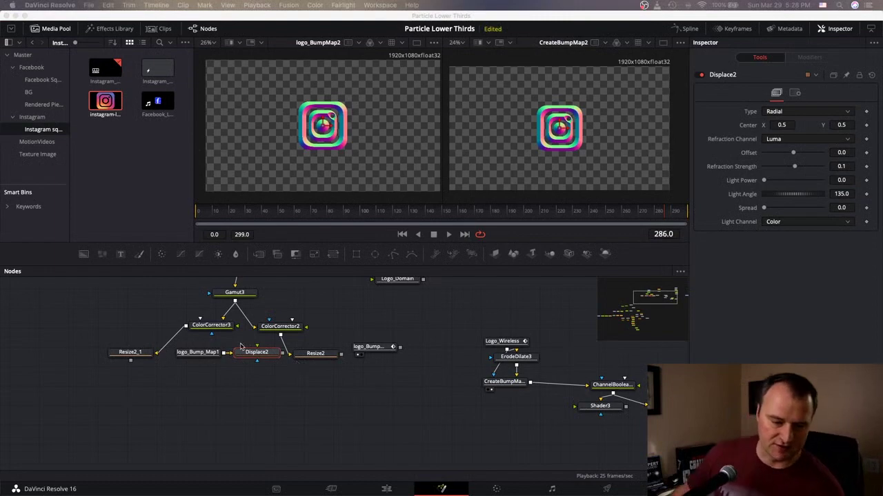
{"action": "left_click_drag", "start_coordinate": [240, 362], "coordinate": [165, 388]}
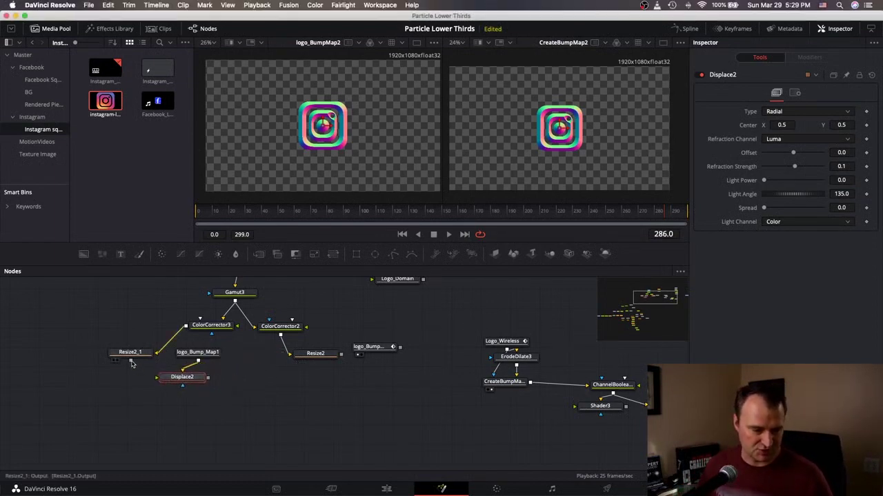
Connect Resize2_1 to Displace2's Input and logo_Bump_Map1 to its Foreground, with Displace2 shown in the second viewer
{"action": "left_click_drag", "start_coordinate": [132, 364], "coordinate": [158, 383]}
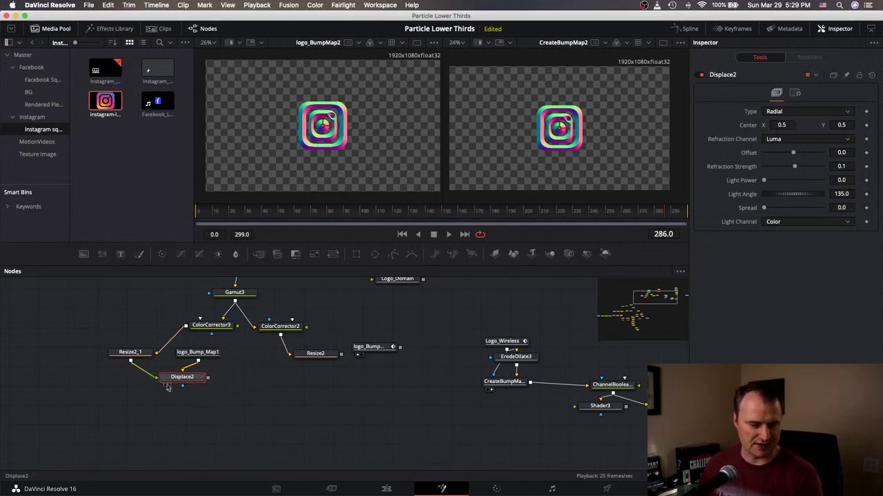
{"action": "key", "text": "2"}
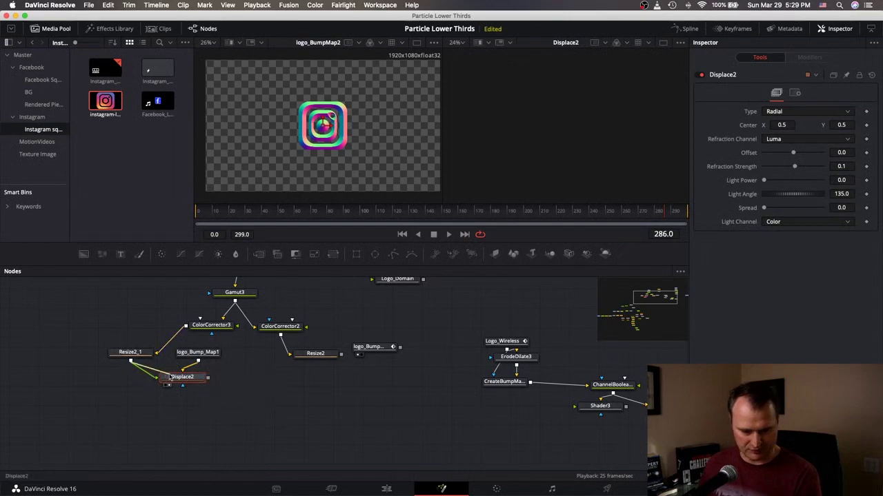
{"action": "left_click_drag", "start_coordinate": [169, 378], "coordinate": [183, 380]}
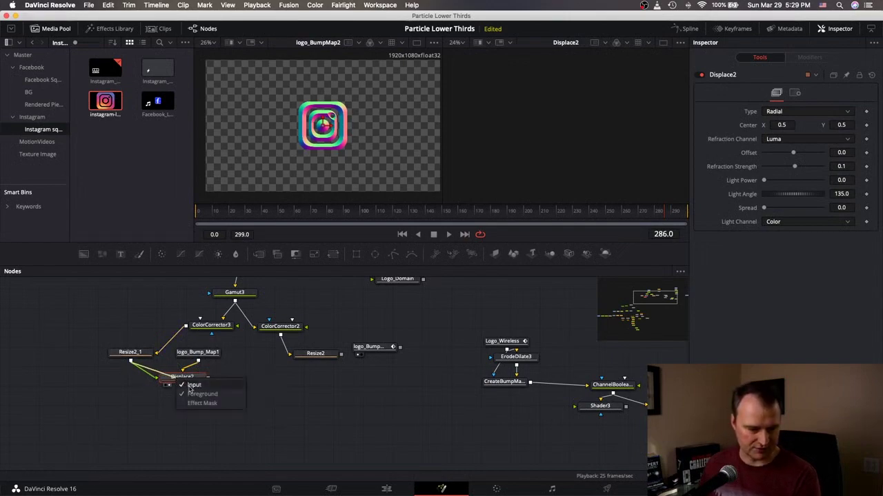
{"action": "left_click", "coordinate": [197, 387]}
{"action": "left_click_drag", "start_coordinate": [224, 352], "coordinate": [180, 382]}
{"action": "left_click", "coordinate": [191, 396]}
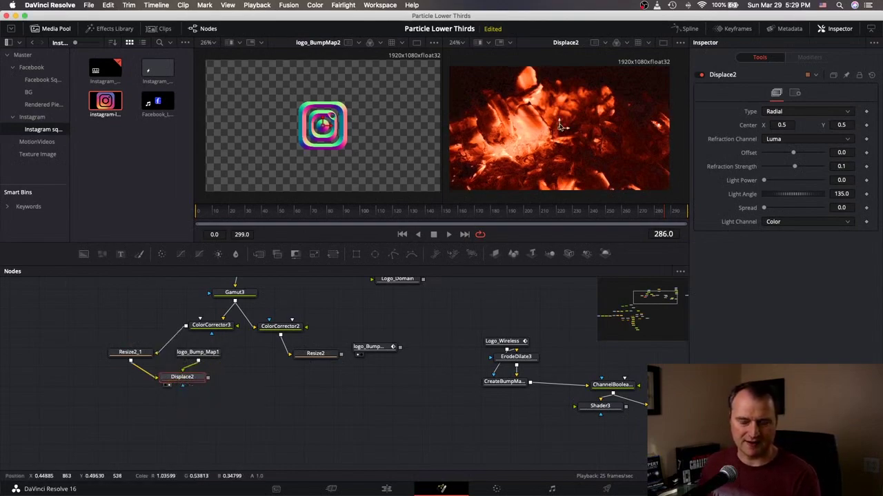
Set Displace2's type to XY with X and Y Refraction at 0.1 and Y Offset at -0.016
{"action": "left_click", "coordinate": [793, 113]}
{"action": "left_click", "coordinate": [783, 134]}
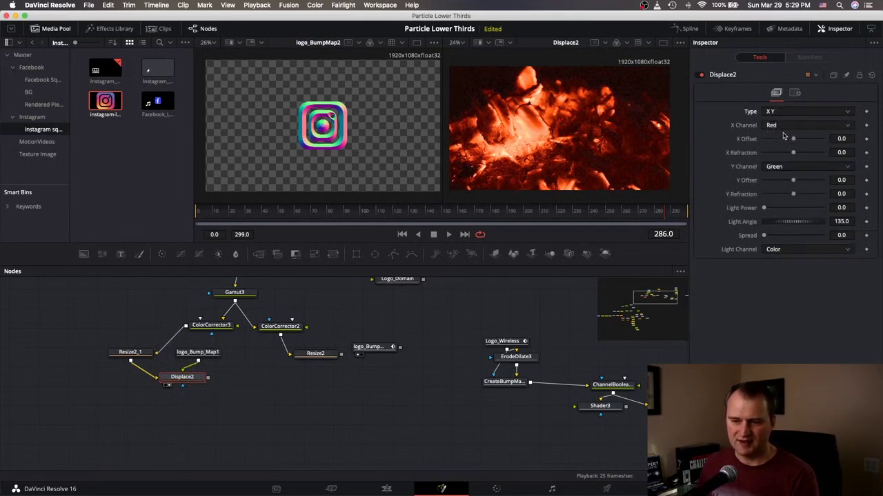
{"action": "left_click_drag", "start_coordinate": [793, 153], "coordinate": [822, 153]}
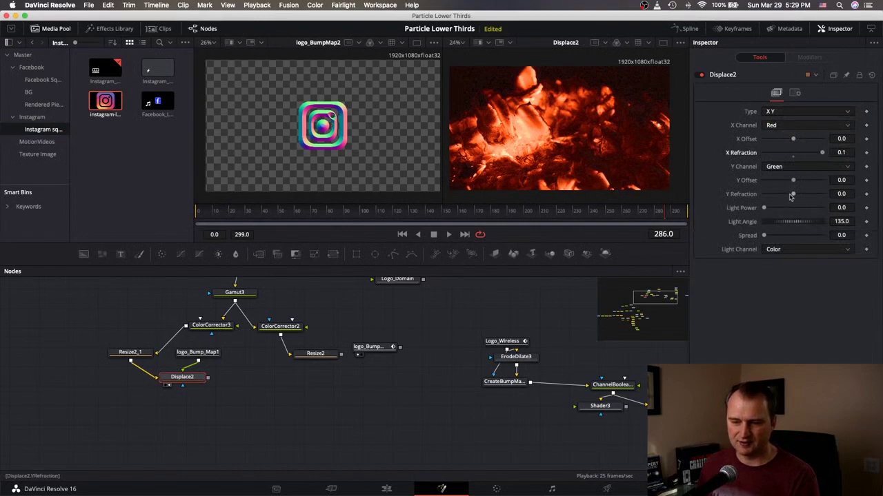
{"action": "left_click_drag", "start_coordinate": [793, 194], "coordinate": [822, 194]}
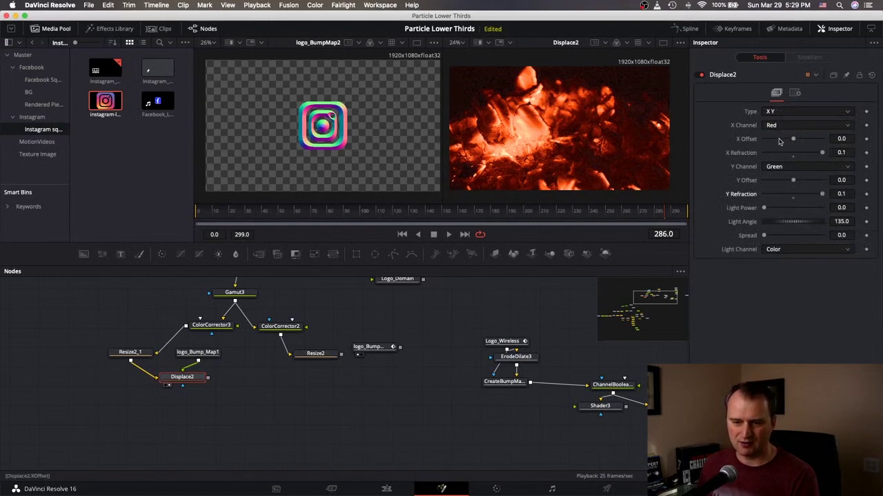
{"action": "mouse_move", "coordinate": [792, 180]}
{"action": "left_mouse_down"}
{"action": "mouse_move", "coordinate": [800, 182]}
{"action": "mouse_move", "coordinate": [791, 183]}
{"action": "left_mouse_up"}
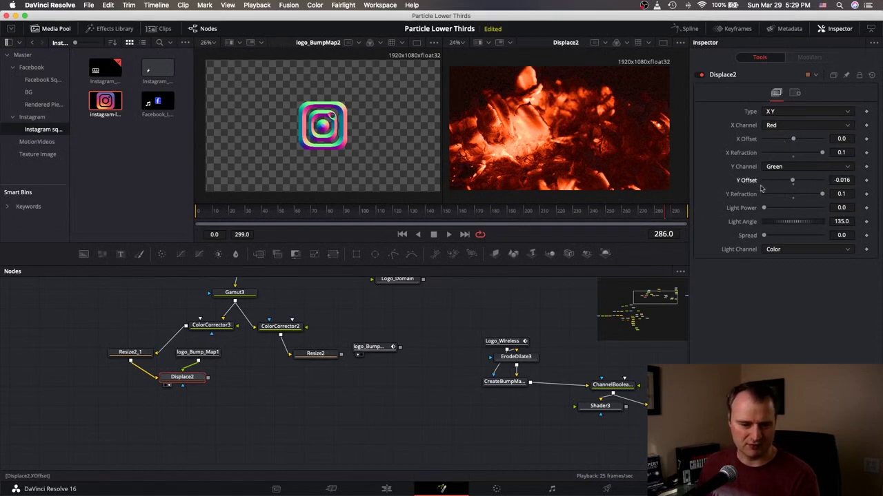
View logo_Bump_Map1 in the first viewer and set its wireless input to CreateBumpMap2, matching logo_BumpMap2
{"action": "left_click", "coordinate": [184, 363]}
{"action": "left_click", "coordinate": [185, 363]}
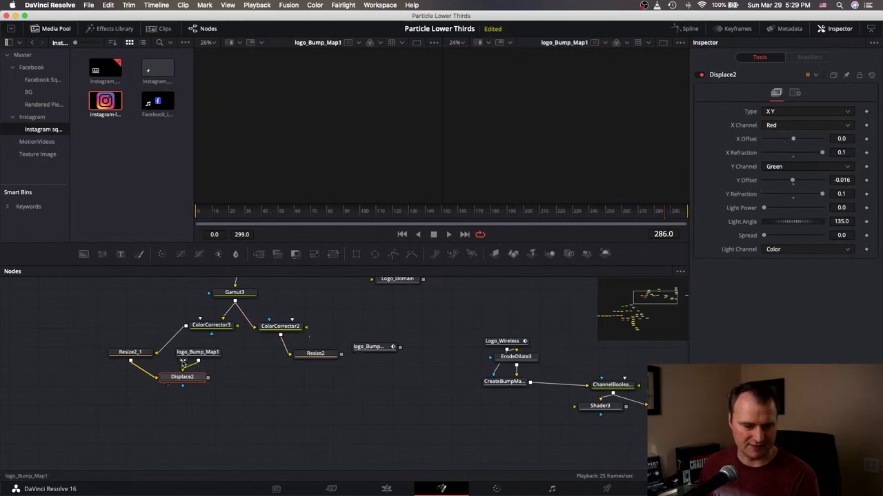
{"action": "left_click", "coordinate": [185, 364]}
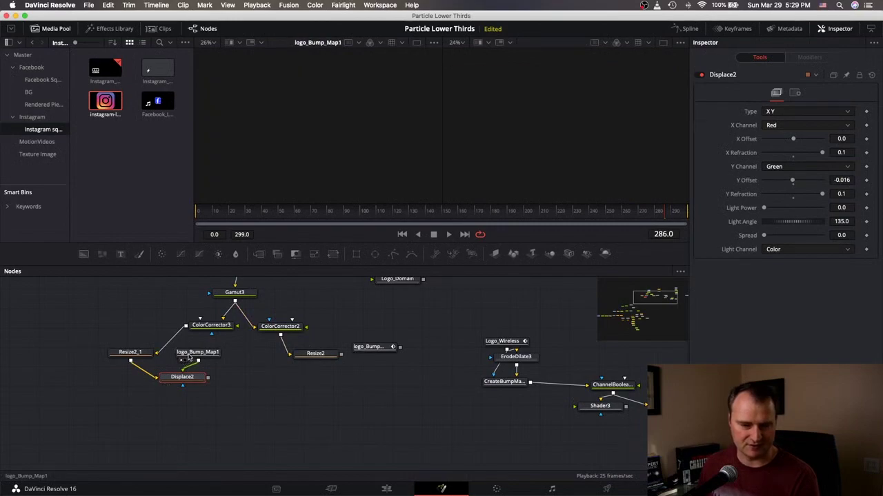
{"action": "left_click", "coordinate": [188, 356]}
{"action": "left_click", "coordinate": [325, 353]}
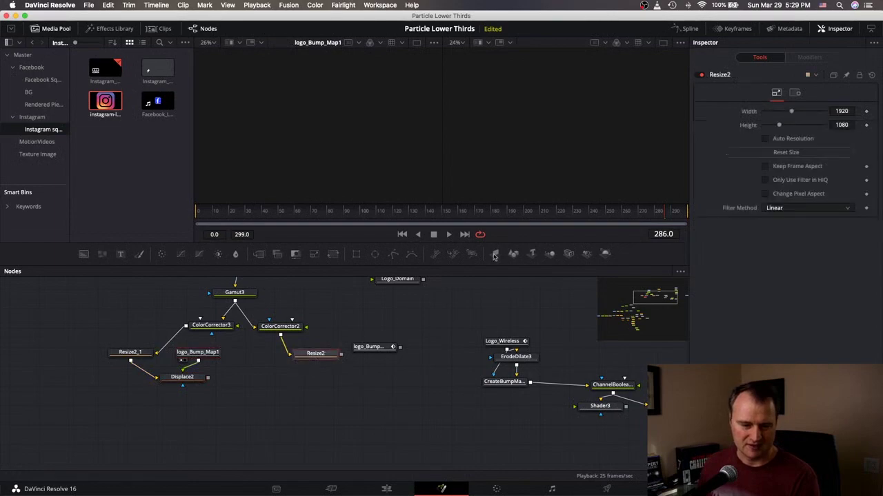
{"action": "left_click", "coordinate": [373, 347]}
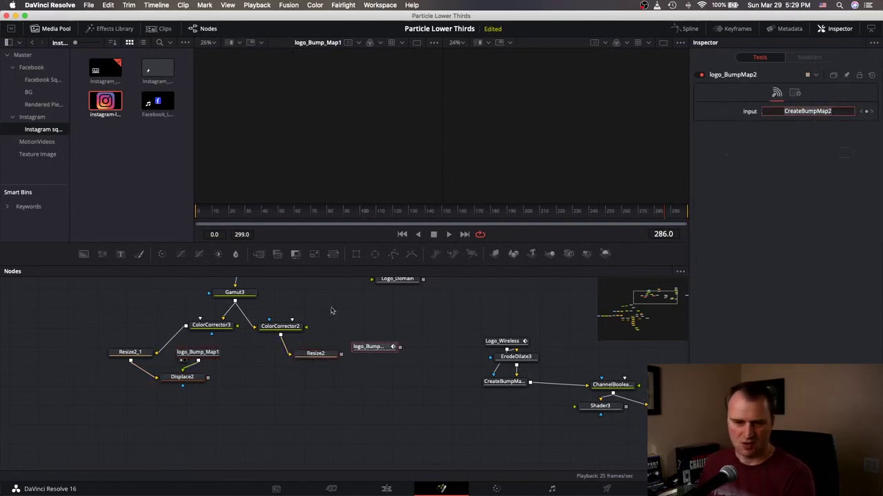
{"action": "left_click", "coordinate": [191, 359]}
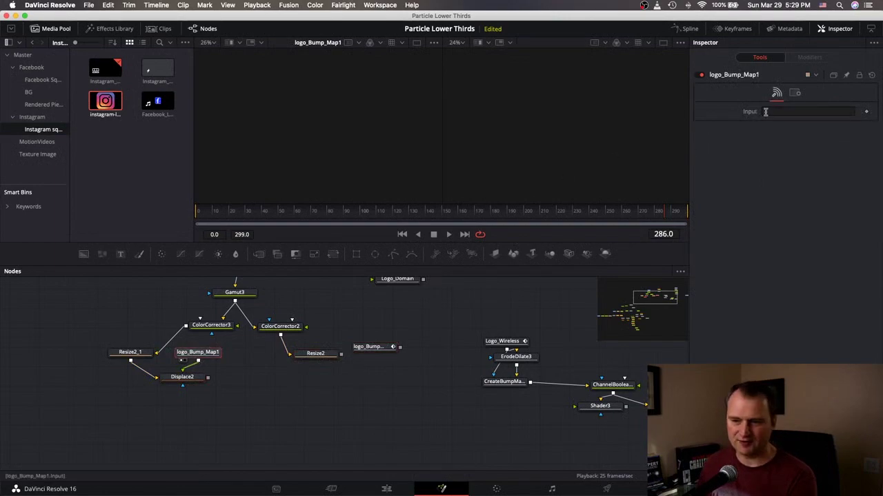
{"action": "type", "text": "CreateBumpMap2"}
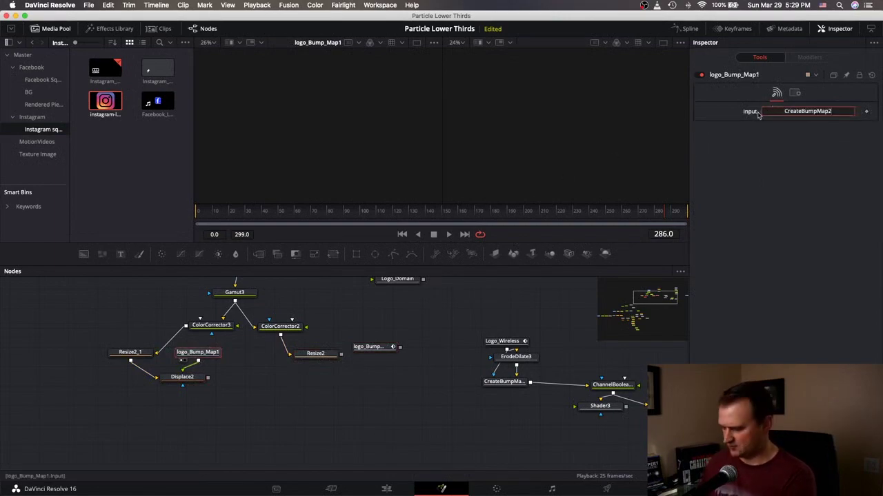
Show Displace2 in the second viewer and move the node directly below logo_Bump_Map1
{"action": "left_click", "coordinate": [168, 385]}
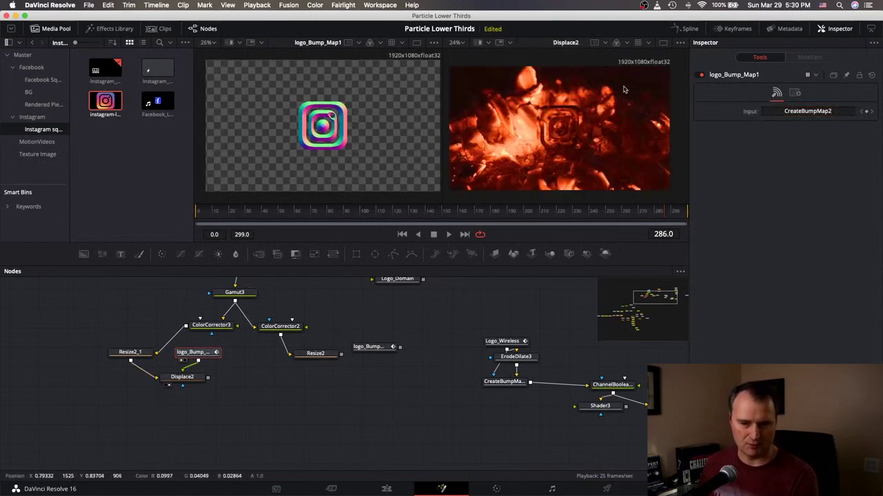
{"action": "left_click", "coordinate": [176, 378]}
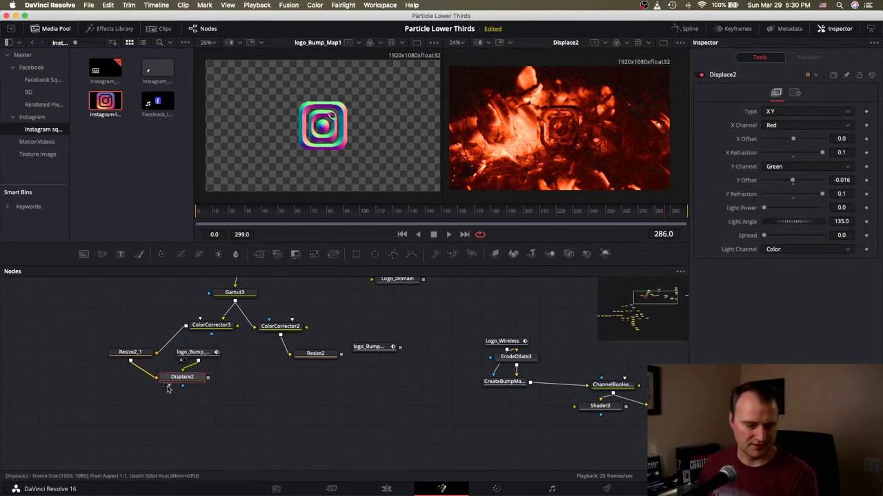
{"action": "left_click_drag", "start_coordinate": [195, 382], "coordinate": [210, 388]}
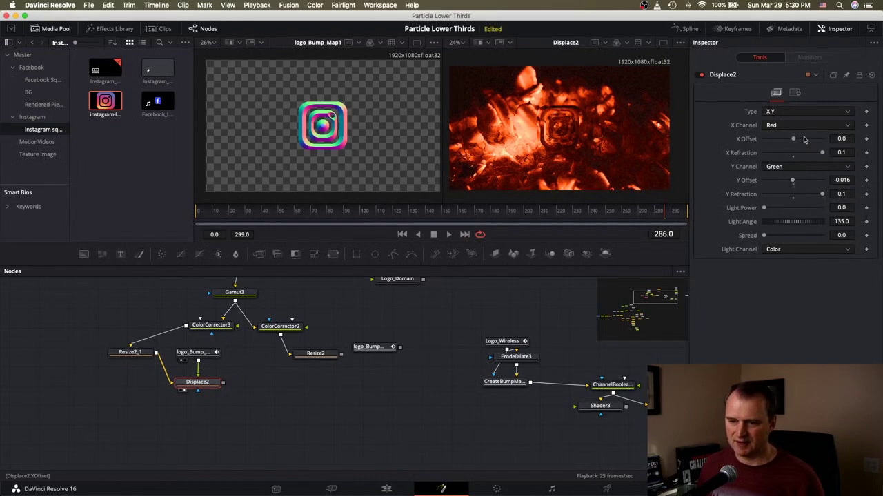
Adjust Displace2's offsets to an X Offset of -1.31 and a Y Offset of 0.063
{"action": "left_click_drag", "start_coordinate": [795, 139], "coordinate": [724, 143]}
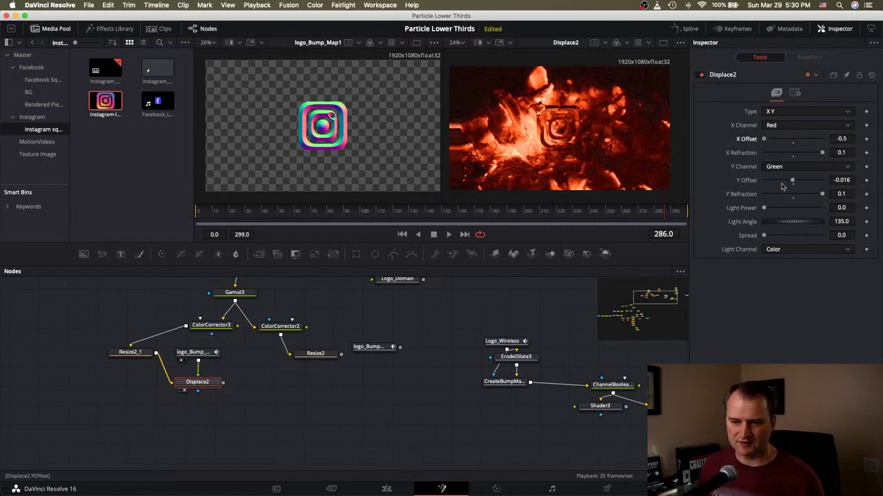
{"action": "mouse_move", "coordinate": [792, 181]}
{"action": "left_mouse_down"}
{"action": "mouse_move", "coordinate": [765, 181]}
{"action": "mouse_move", "coordinate": [799, 180]}
{"action": "left_mouse_up"}
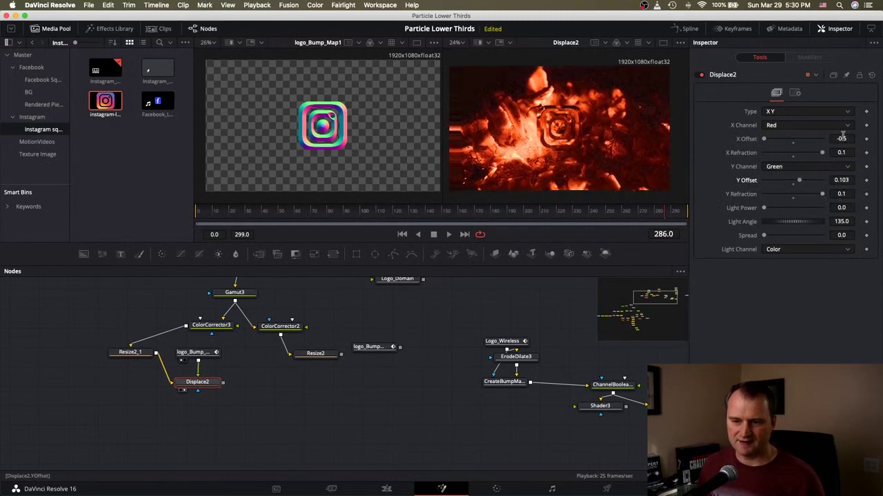
{"action": "left_click", "coordinate": [851, 138]}
{"action": "left_click_drag", "start_coordinate": [847, 139], "coordinate": [839, 140]}
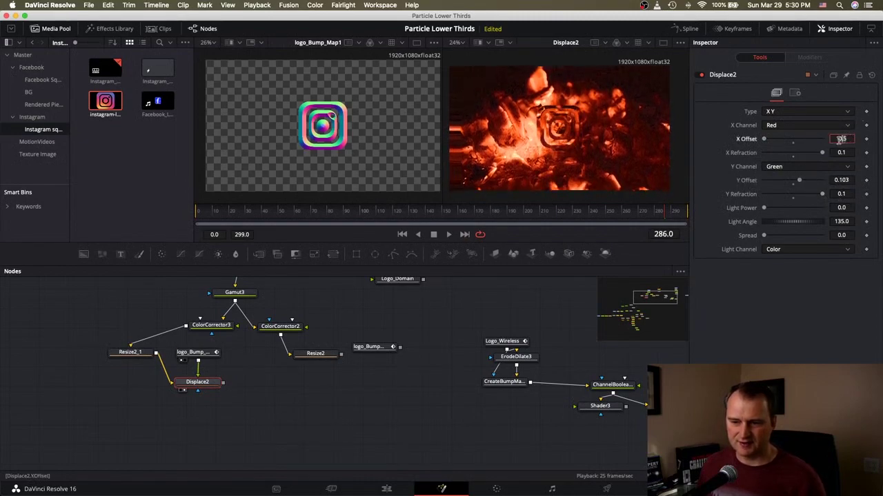
{"action": "type", "text": "-1.5"}
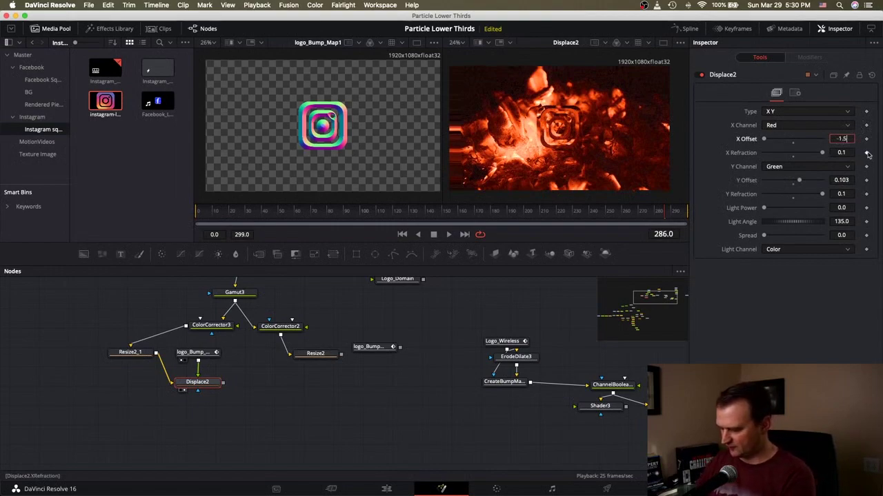
{"action": "key", "text": "Tab"}
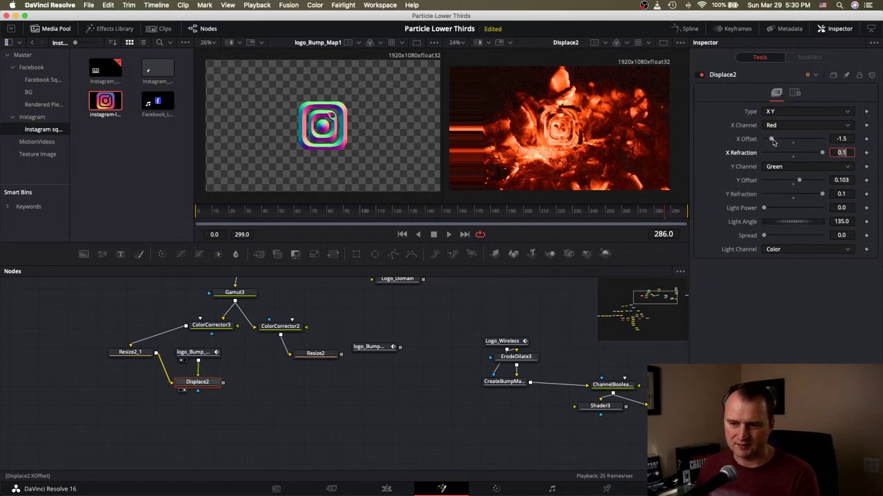
{"action": "left_click_drag", "start_coordinate": [773, 142], "coordinate": [776, 142]}
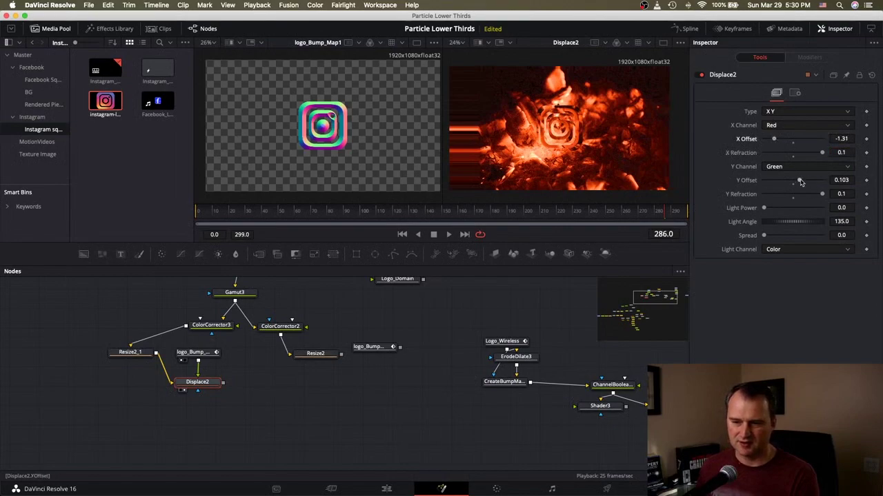
{"action": "mouse_move", "coordinate": [799, 181]}
{"action": "left_mouse_down"}
{"action": "mouse_move", "coordinate": [791, 180]}
{"action": "mouse_move", "coordinate": [799, 179]}
{"action": "left_mouse_up"}
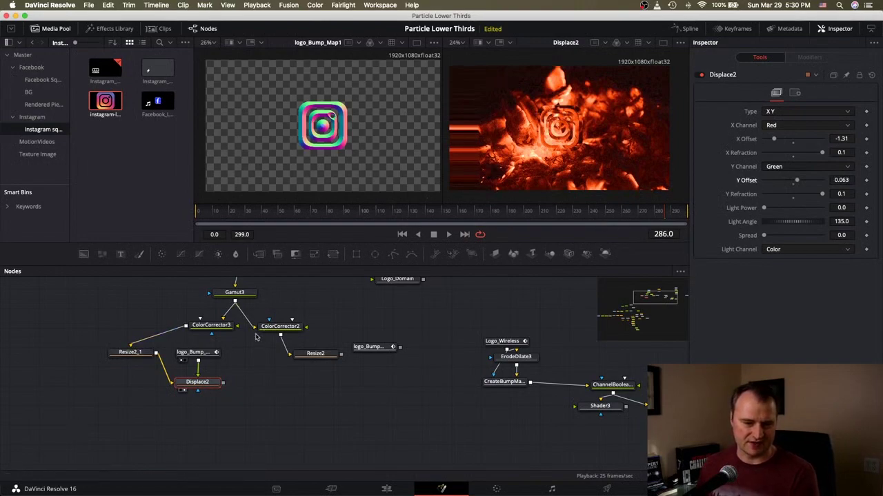
Move Resize2_1, Displace2 and logo_Bump_Map1 slightly lower, with both upper nodes level above Displace2
{"action": "left_click_drag", "start_coordinate": [128, 353], "coordinate": [131, 365]}
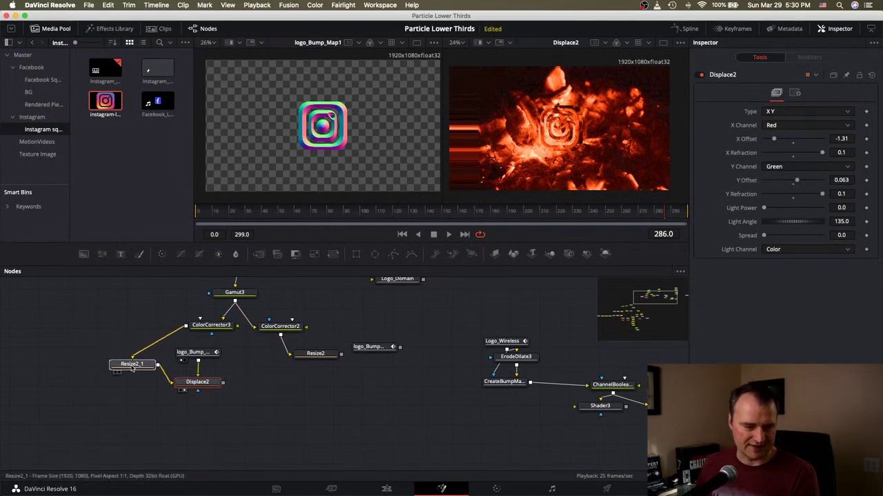
{"action": "left_click_drag", "start_coordinate": [198, 352], "coordinate": [200, 398]}
{"action": "left_click_drag", "start_coordinate": [196, 360], "coordinate": [196, 364]}
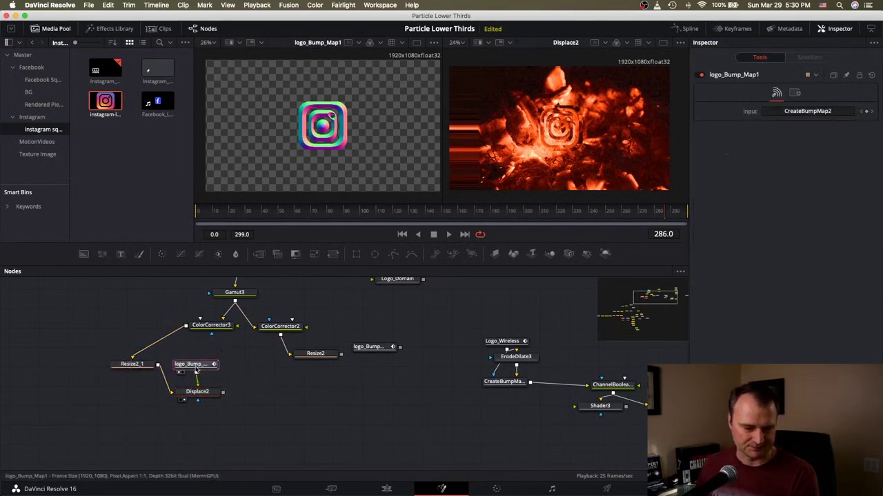
Add a second Displace node below Resize2 and connect Resize2's output to its Input
{"action": "left_click", "coordinate": [317, 357]}
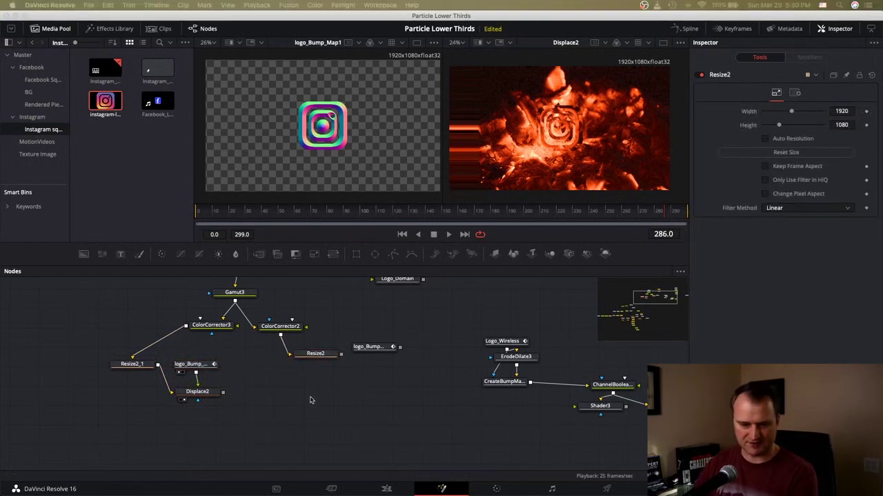
{"action": "key", "text": "Return"}
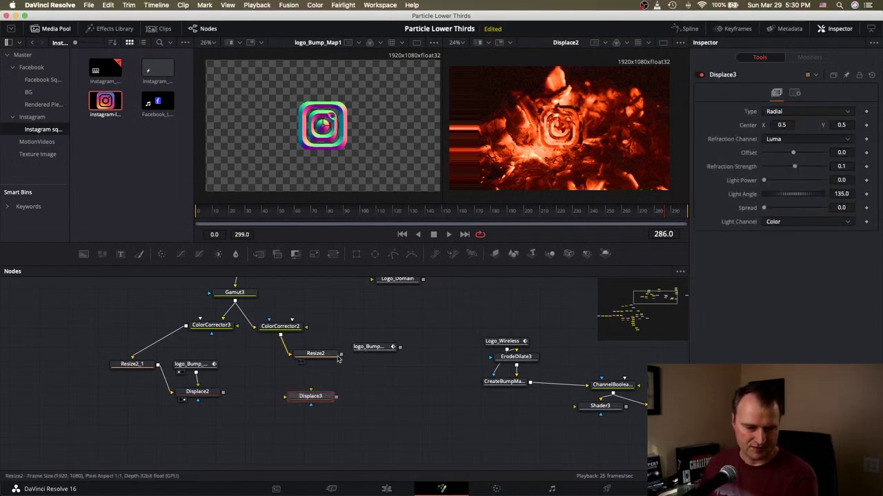
{"action": "left_click_drag", "start_coordinate": [338, 358], "coordinate": [287, 397]}
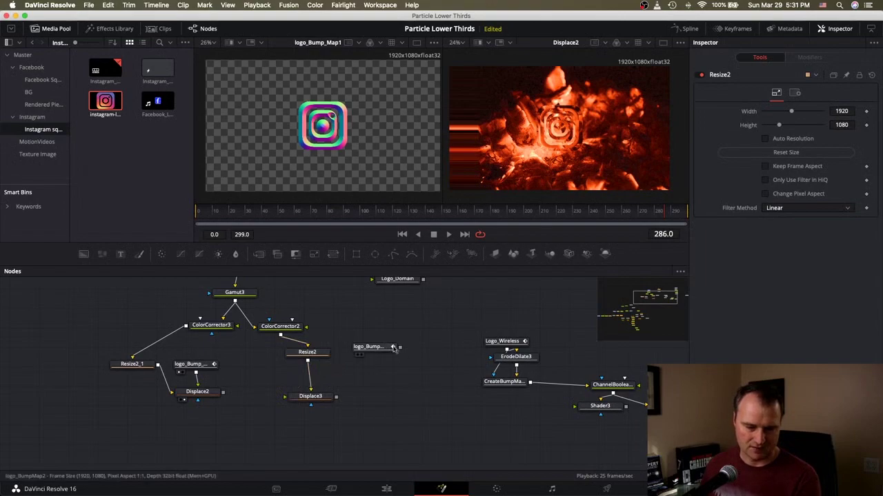
Connect logo_BumpMap2 to Displace3's Foreground and show Displace3 in the second viewer
{"action": "left_click_drag", "start_coordinate": [400, 348], "coordinate": [335, 394]}
{"action": "left_click", "coordinate": [352, 412]}
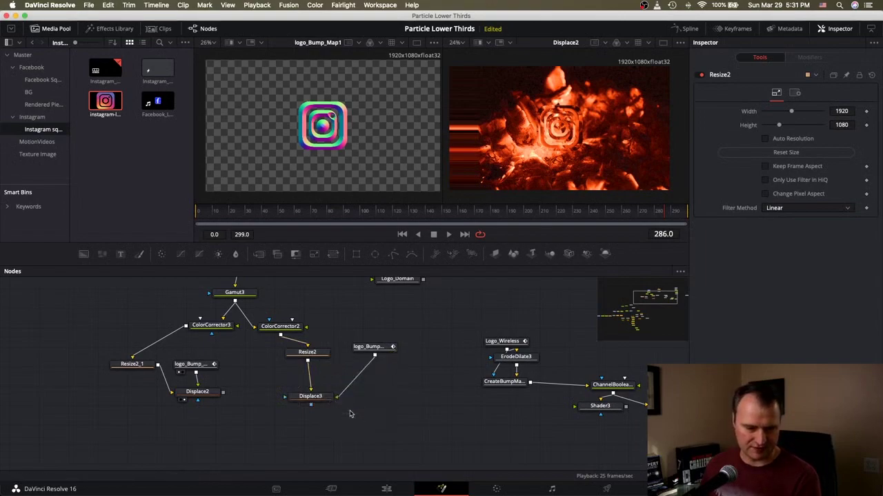
{"action": "left_click", "coordinate": [302, 398]}
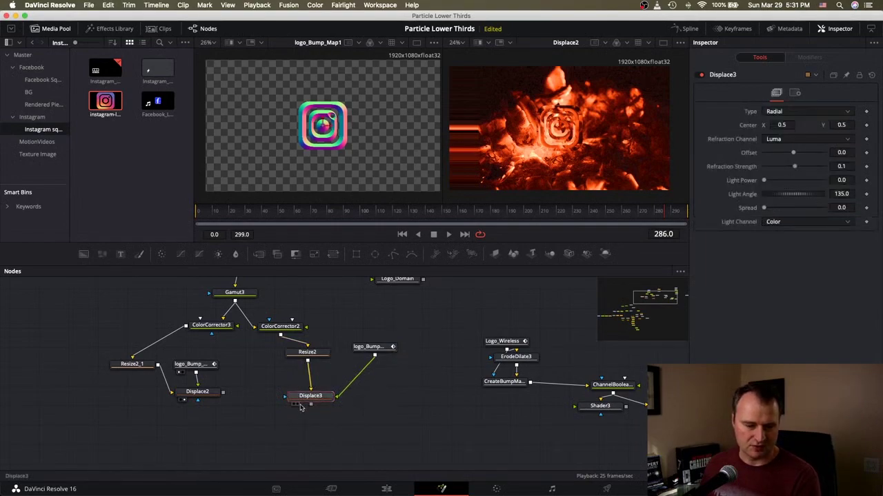
{"action": "key", "text": "2"}
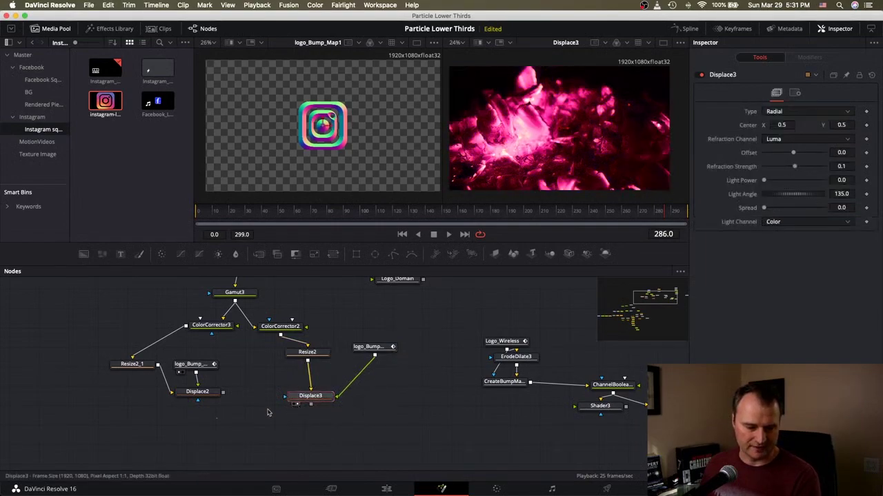
Show Displace2 in the first viewer, check logo_BumpMap2 in the second, and return the second viewer to Displace3
{"action": "left_click", "coordinate": [181, 401]}
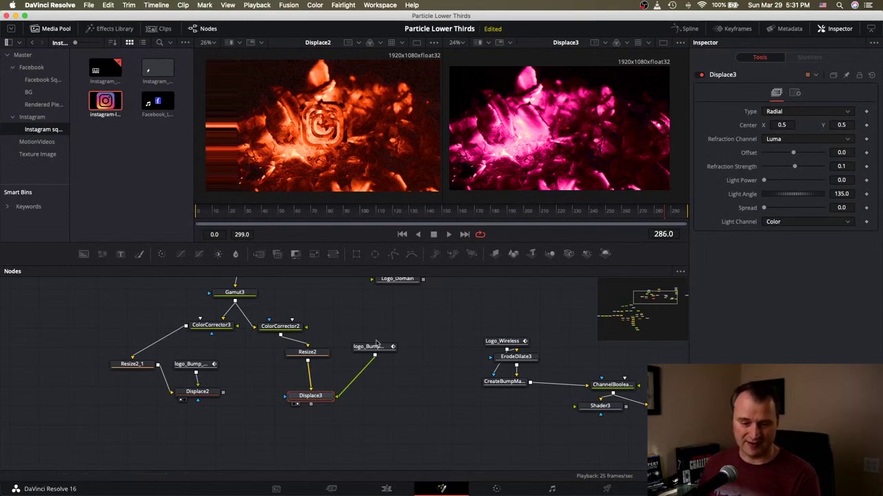
{"action": "left_click", "coordinate": [359, 355]}
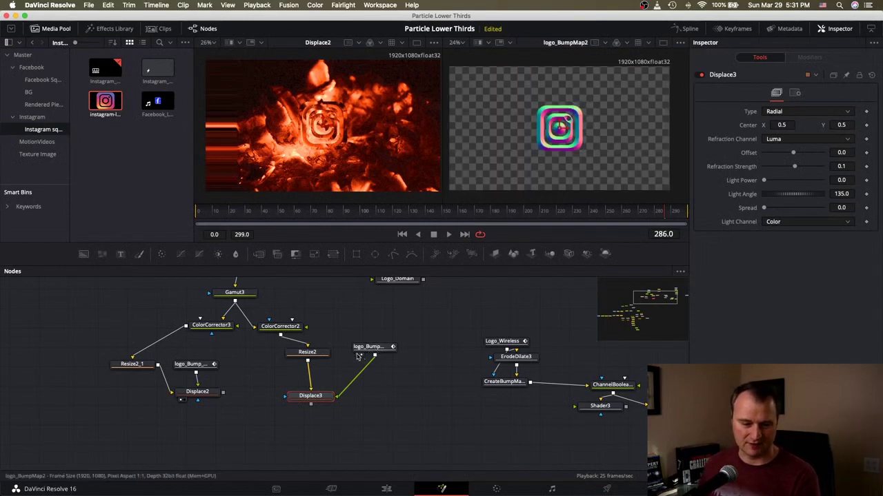
{"action": "key", "text": "2"}
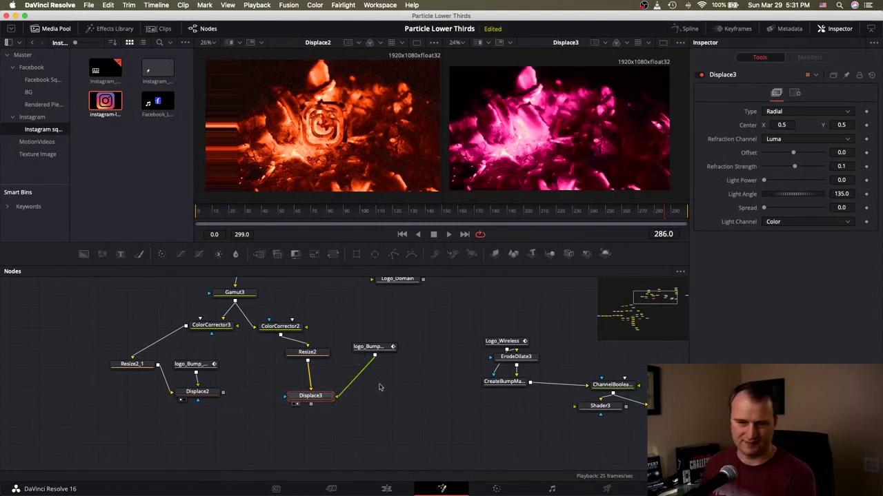
Set Displace3's Type to XY and raise both its X Refraction and Y Refraction to 0.1
{"action": "left_click", "coordinate": [806, 112]}
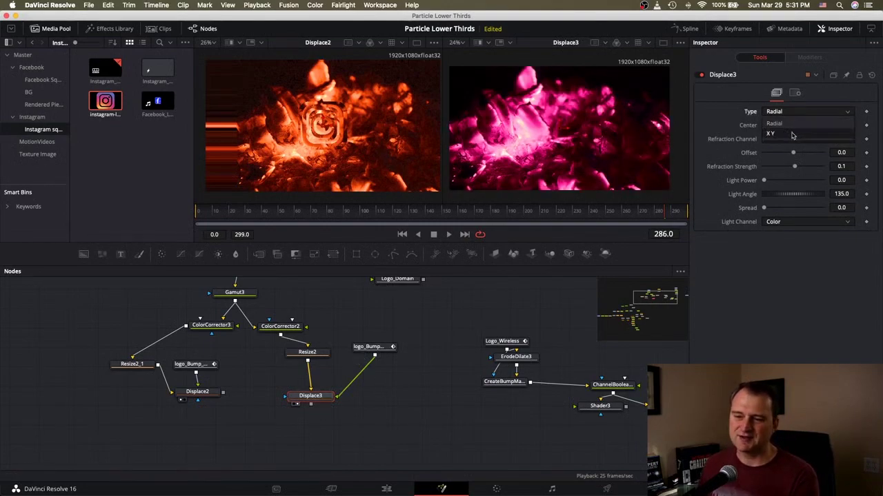
{"action": "left_click", "coordinate": [792, 136]}
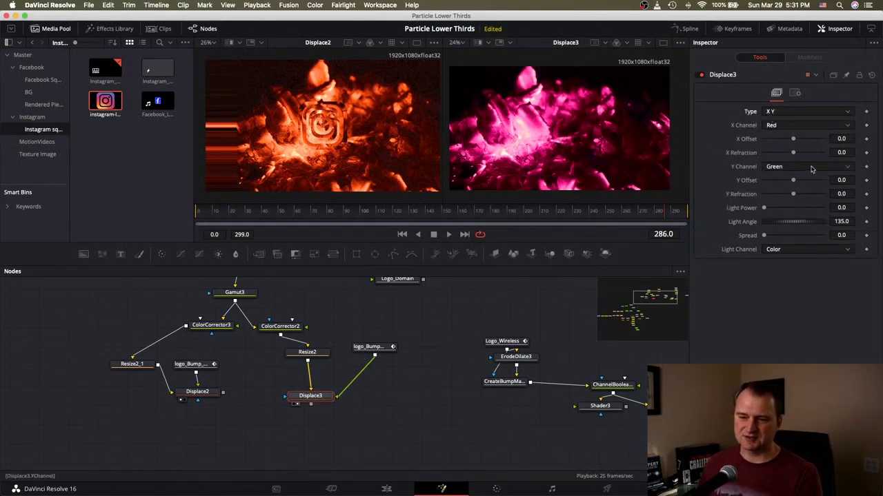
{"action": "left_click_drag", "start_coordinate": [793, 155], "coordinate": [822, 154]}
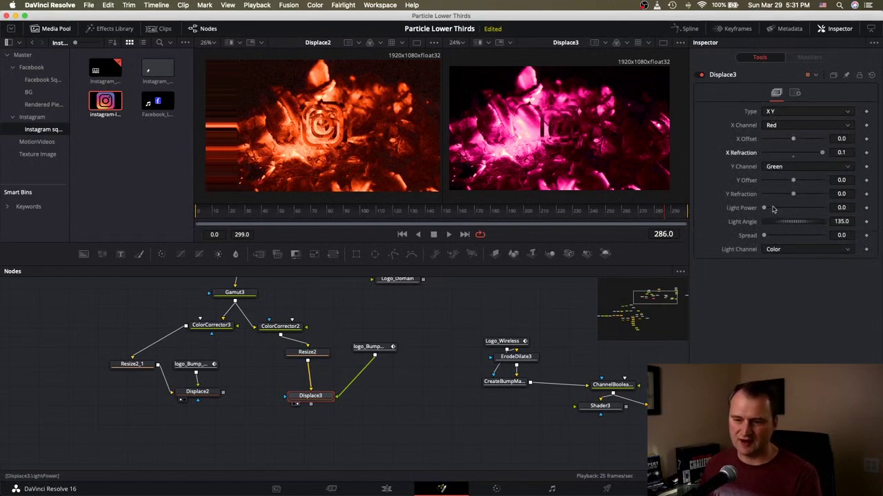
{"action": "left_click_drag", "start_coordinate": [792, 196], "coordinate": [822, 195]}
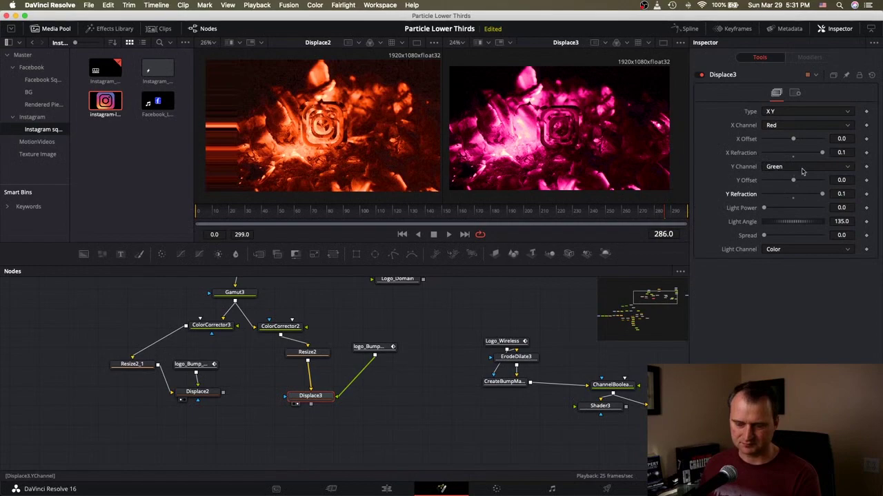
Try a Y Offset of -0.172 on Displace3 with X Offset values of 0.9, -0.9 and -0.31
{"action": "left_click_drag", "start_coordinate": [790, 184], "coordinate": [781, 184]}
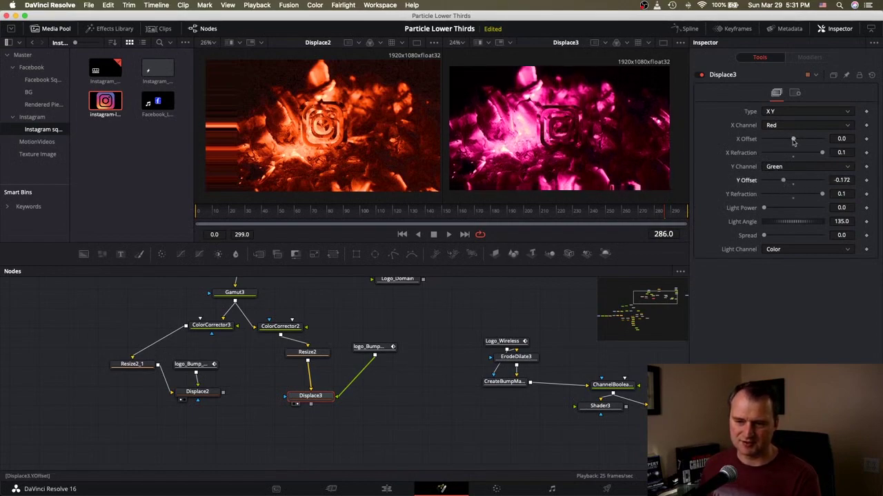
{"action": "left_click_drag", "start_coordinate": [793, 141], "coordinate": [763, 143]}
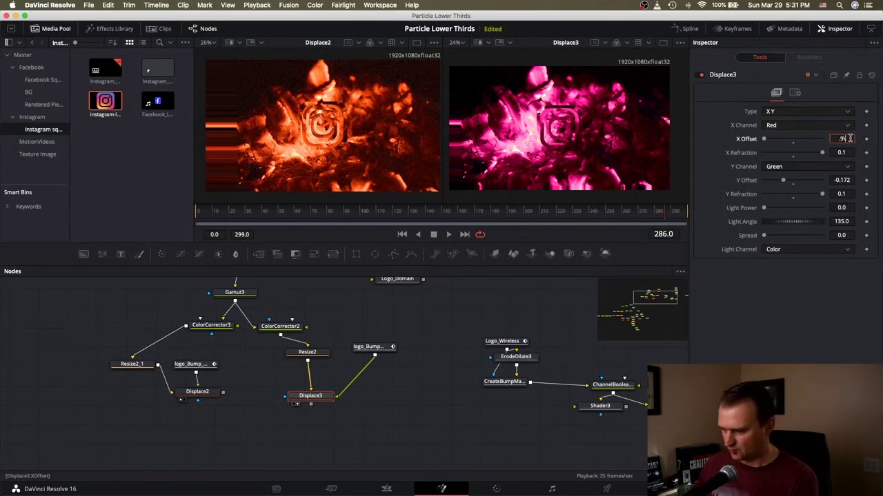
{"action": "key", "text": "Tab"}
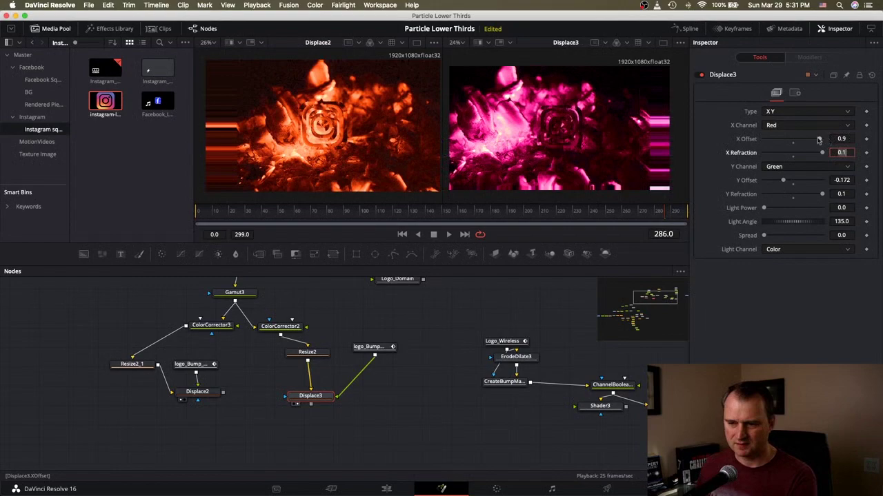
{"action": "left_click", "coordinate": [839, 139]}
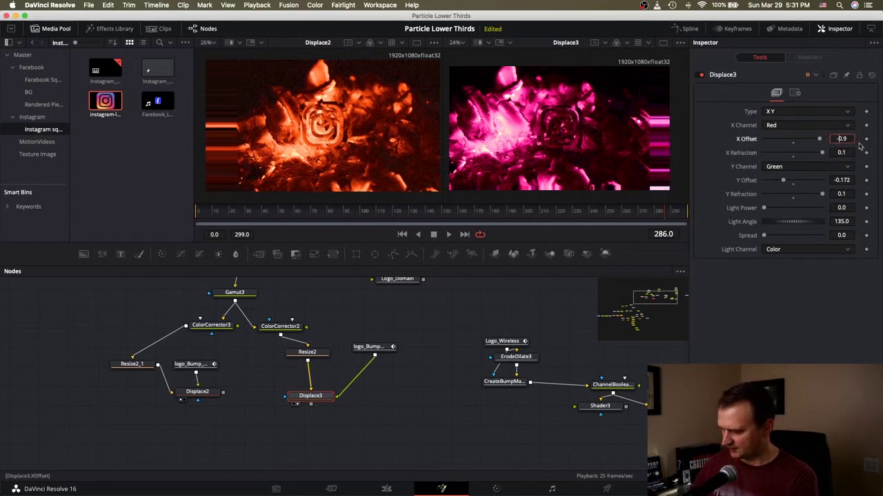
{"action": "key", "text": "Tab"}
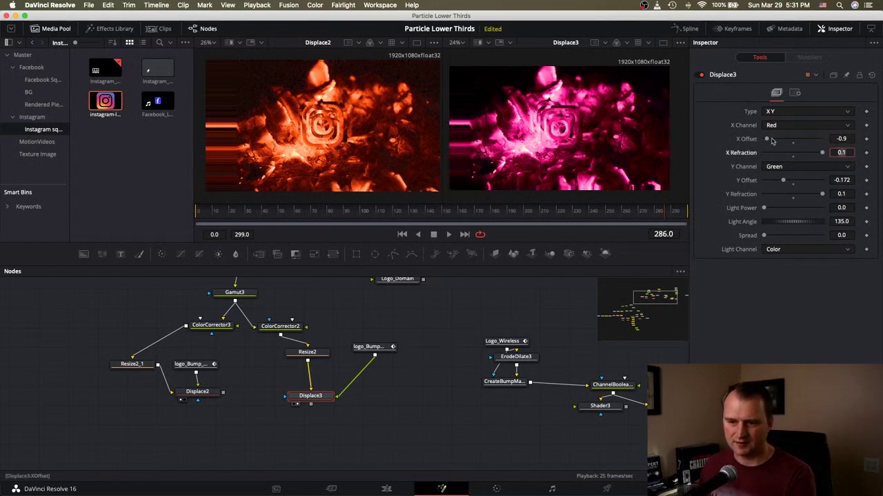
{"action": "mouse_move", "coordinate": [768, 140]}
{"action": "left_mouse_down"}
{"action": "mouse_move", "coordinate": [761, 140]}
{"action": "mouse_move", "coordinate": [784, 139]}
{"action": "left_mouse_up"}
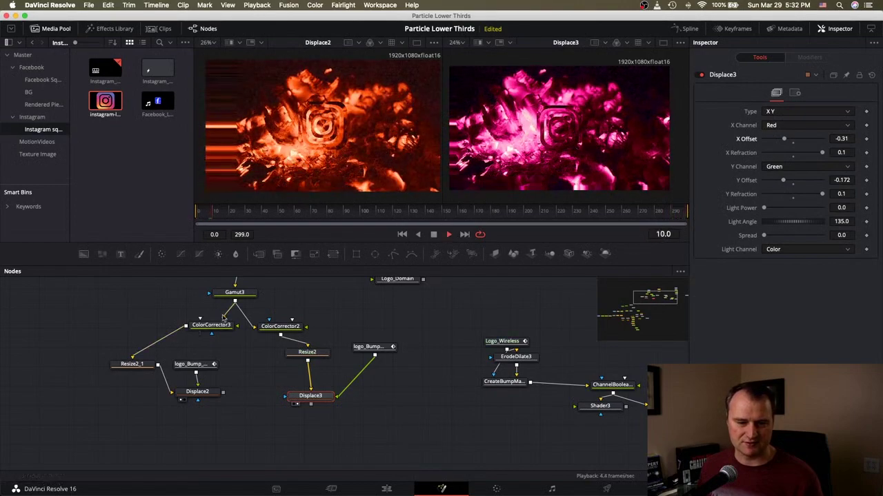
Enable looping for the source clip in the MediaIn2 node
{"action": "scroll", "coordinate": [269, 312], "scroll_direction": "up", "scroll_amount": 1}
{"action": "scroll", "coordinate": [269, 312], "scroll_direction": "up", "scroll_amount": 5}
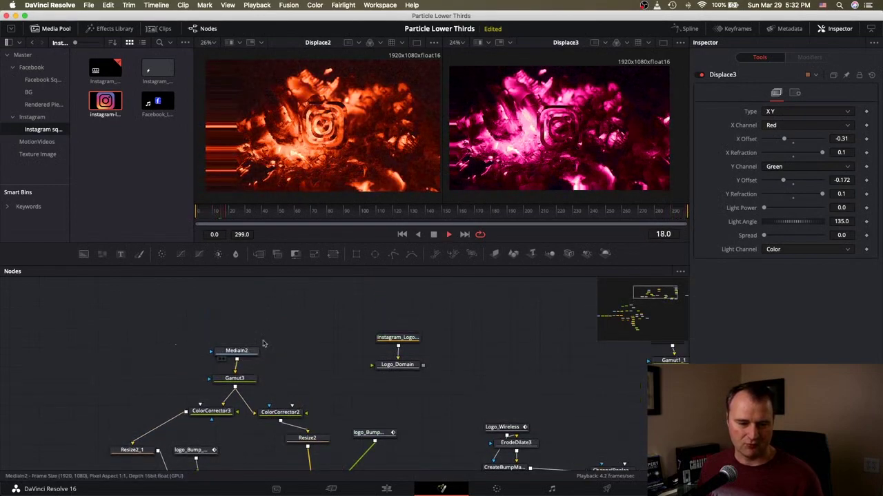
{"action": "left_click", "coordinate": [237, 350]}
{"action": "left_click", "coordinate": [765, 268]}
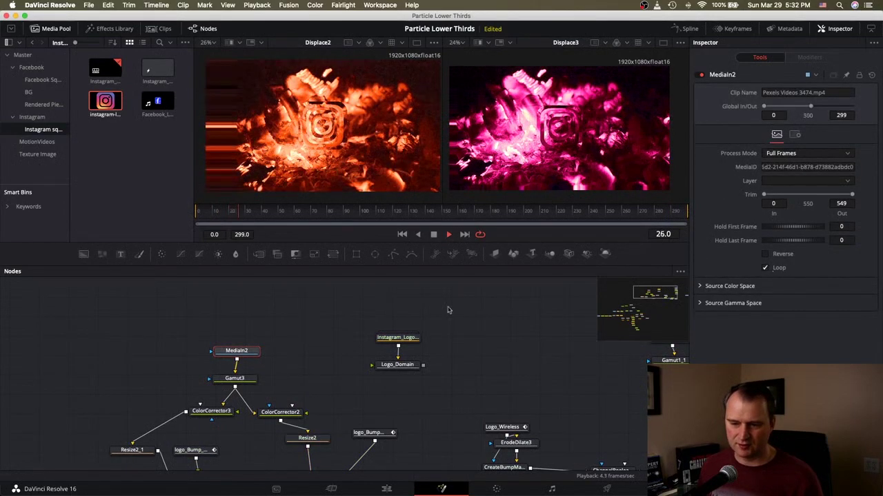
{"action": "scroll", "coordinate": [271, 360], "scroll_direction": "down", "scroll_amount": 5}
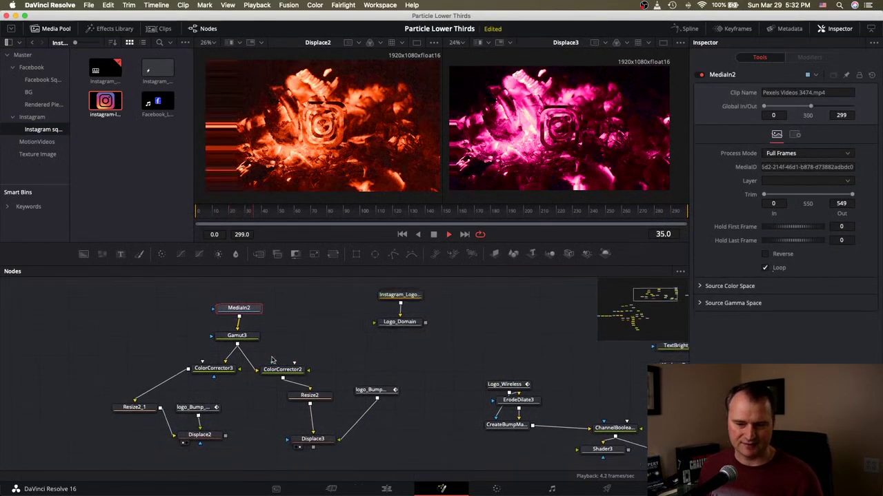
{"action": "scroll", "coordinate": [271, 360], "scroll_direction": "down", "scroll_amount": 1}
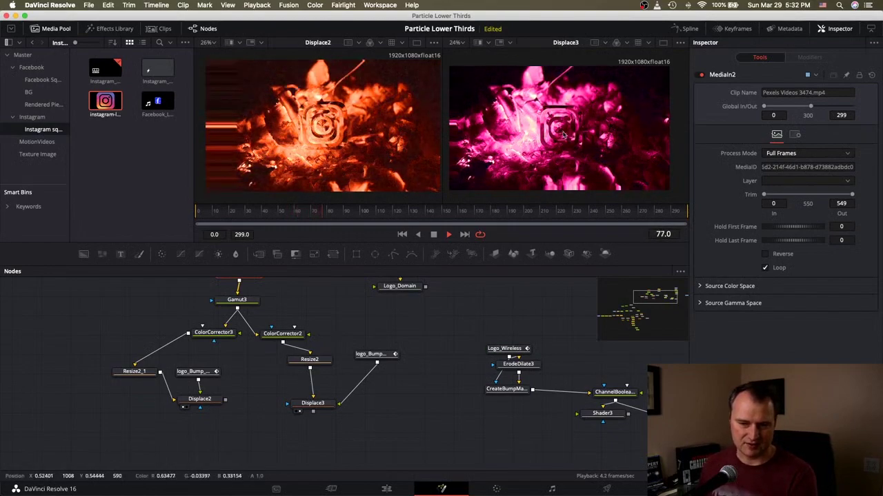
Adjust Displace3's offsets to an X Offset of -0.398 and a Y Offset of 0.5
{"action": "left_click", "coordinate": [322, 406]}
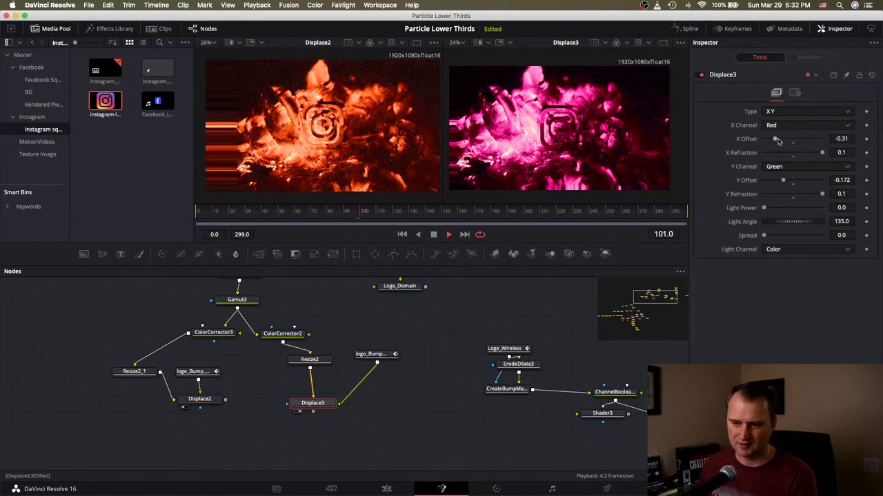
{"action": "left_click_drag", "start_coordinate": [793, 140], "coordinate": [770, 141]}
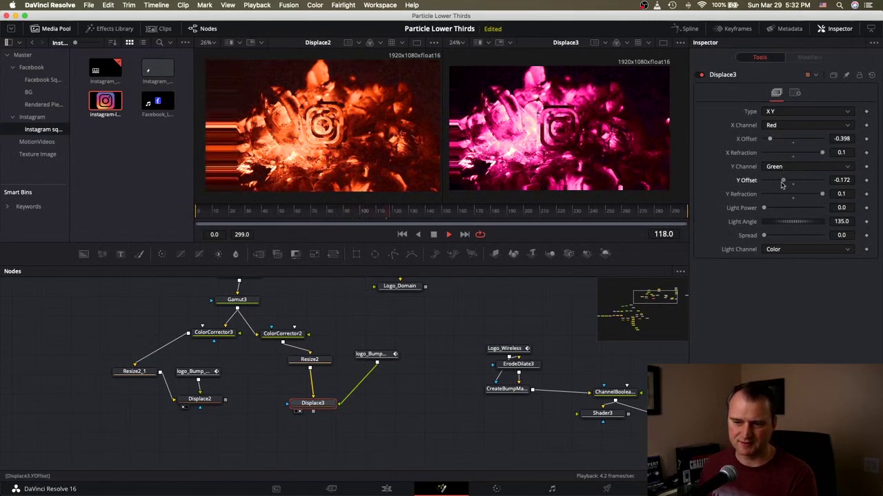
{"action": "left_click_drag", "start_coordinate": [782, 180], "coordinate": [820, 180]}
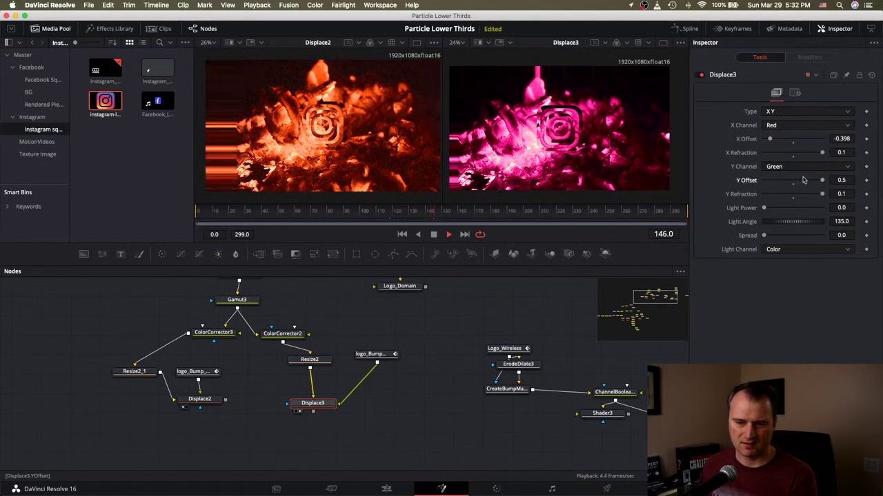
Try Blue and Alpha as Displace3's Y Channel, and return it to Green
{"action": "left_click", "coordinate": [789, 167]}
{"action": "left_click", "coordinate": [786, 186]}
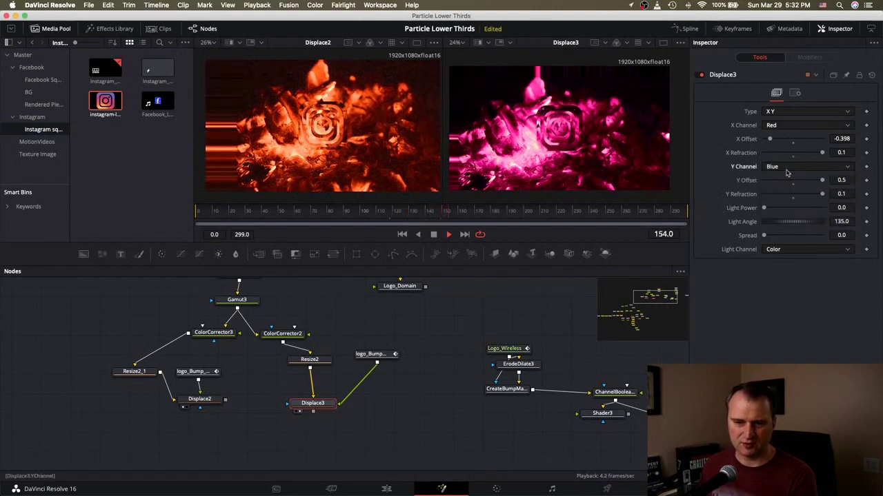
{"action": "left_click", "coordinate": [788, 166]}
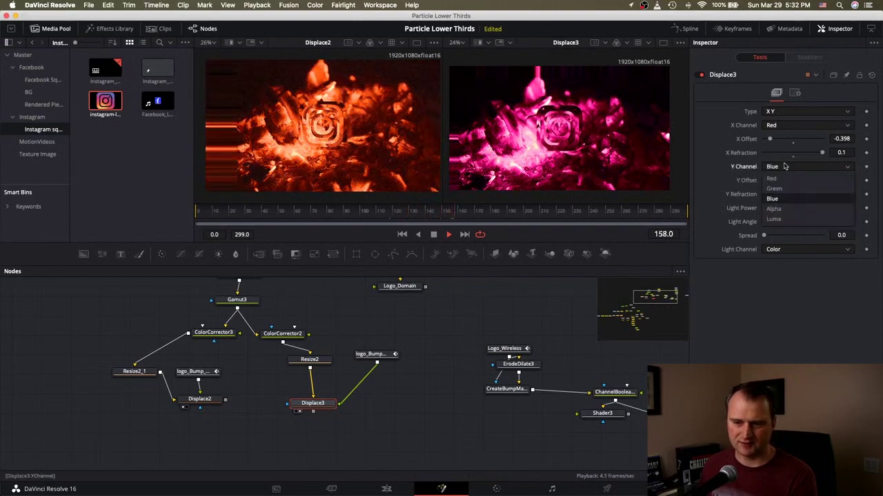
{"action": "left_click", "coordinate": [773, 209]}
{"action": "left_click", "coordinate": [785, 167]}
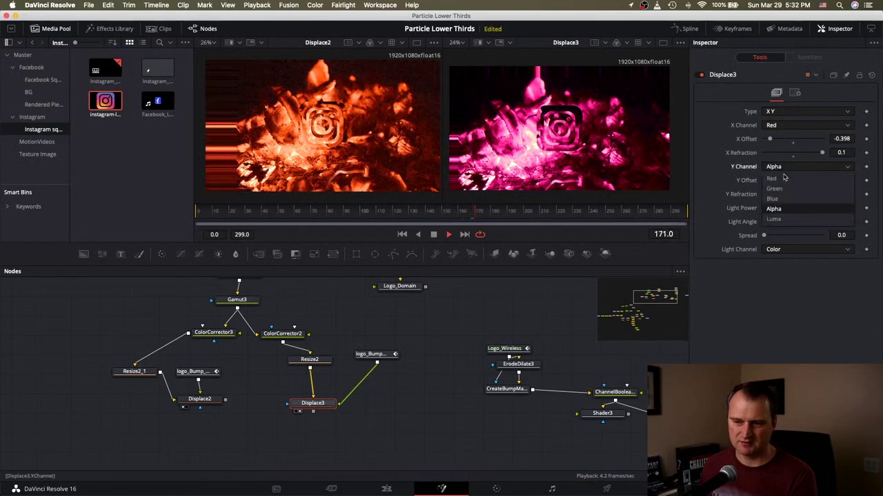
{"action": "left_click", "coordinate": [782, 186]}
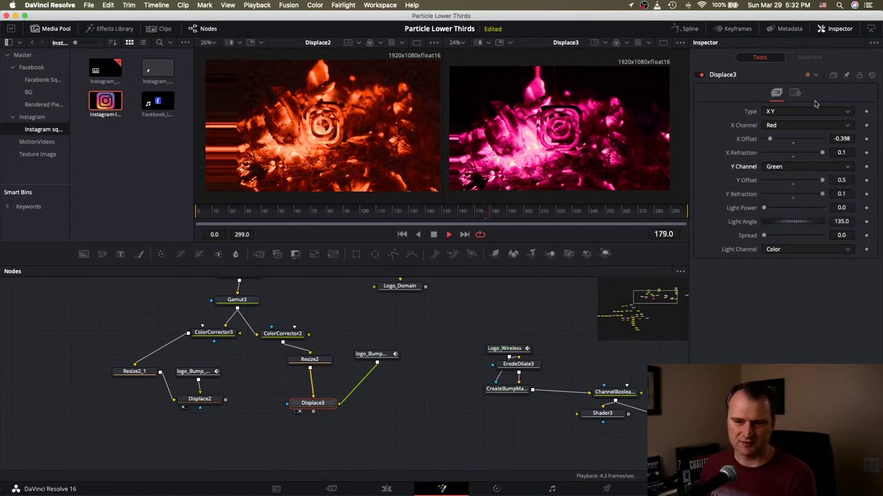
Try Alpha as Displace3's X Channel, and return it to Red
{"action": "left_click", "coordinate": [792, 129]}
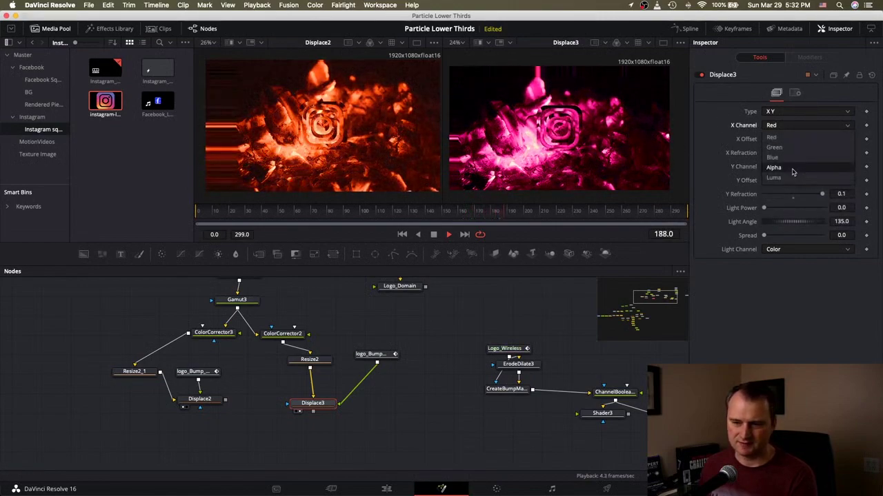
{"action": "left_click", "coordinate": [792, 169]}
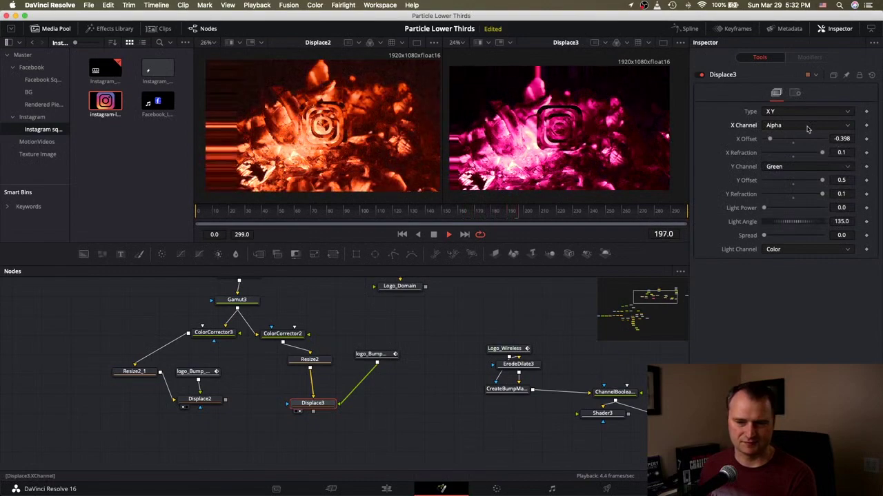
{"action": "left_click", "coordinate": [811, 125]}
{"action": "left_click", "coordinate": [793, 136]}
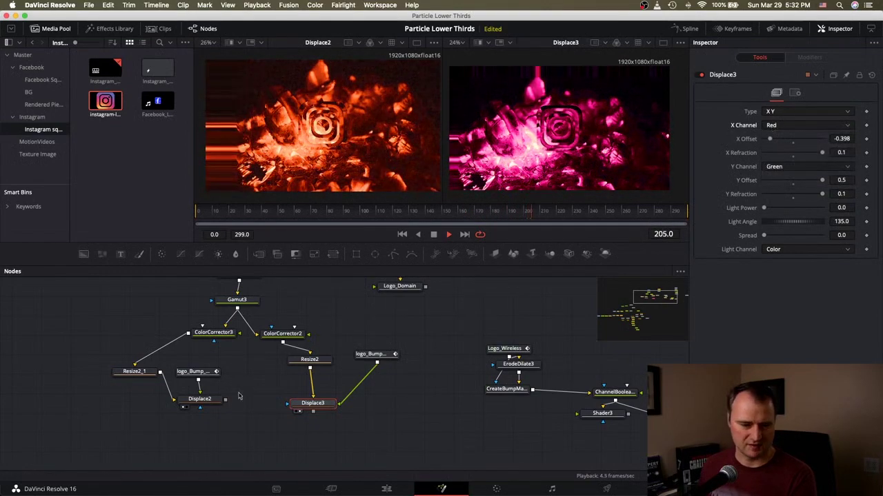
Try Green and Luma as Displace2's X Channel, and return it to Red
{"action": "left_click", "coordinate": [200, 399]}
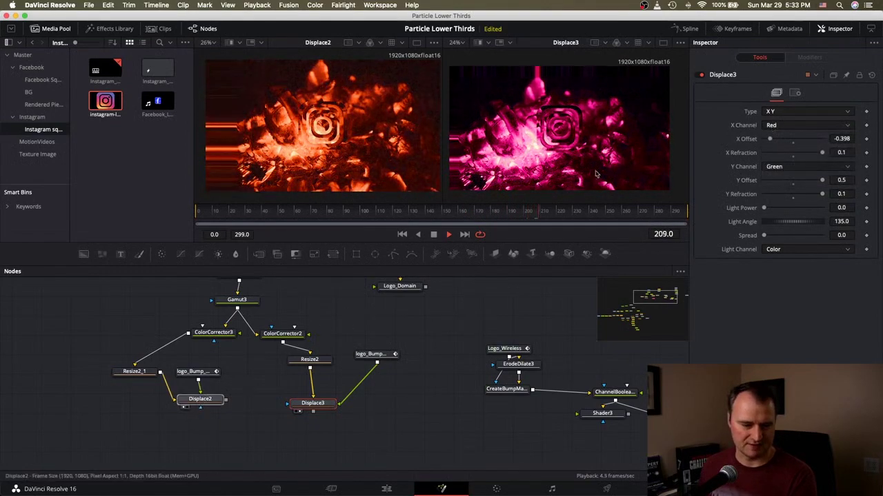
{"action": "left_click", "coordinate": [800, 125]}
{"action": "left_click", "coordinate": [793, 147]}
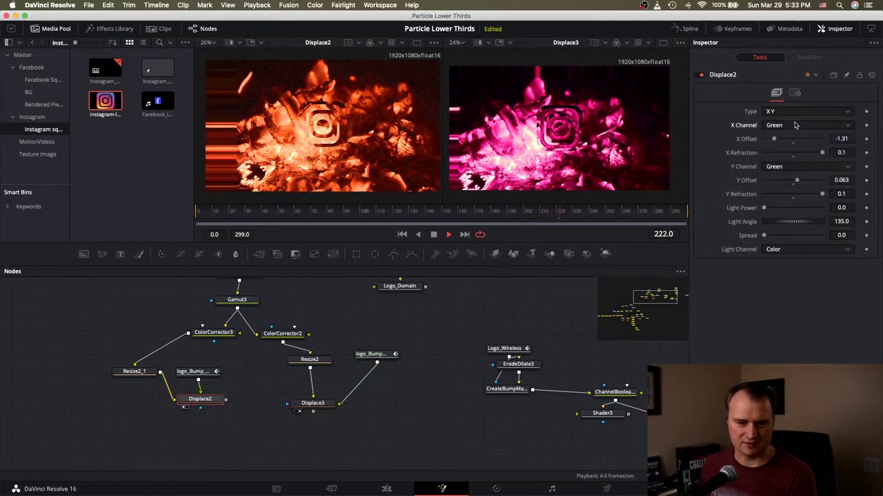
{"action": "left_click", "coordinate": [795, 126]}
{"action": "left_click", "coordinate": [789, 177]}
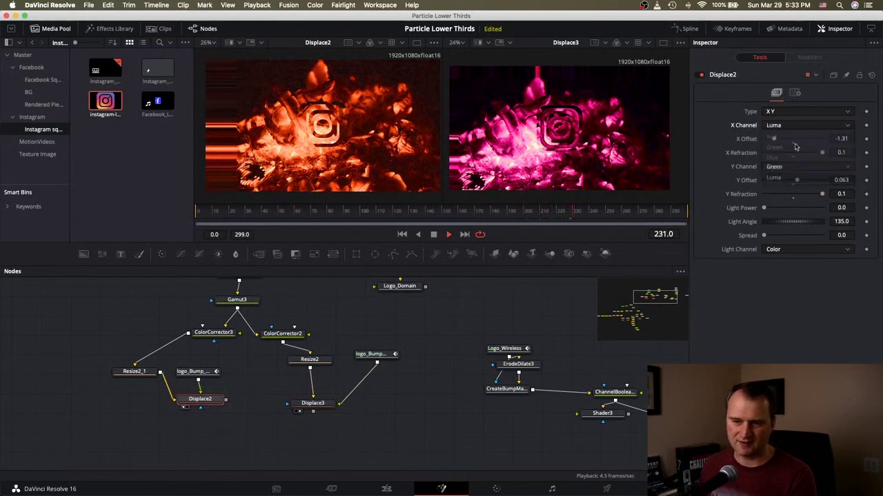
{"action": "left_click", "coordinate": [795, 125]}
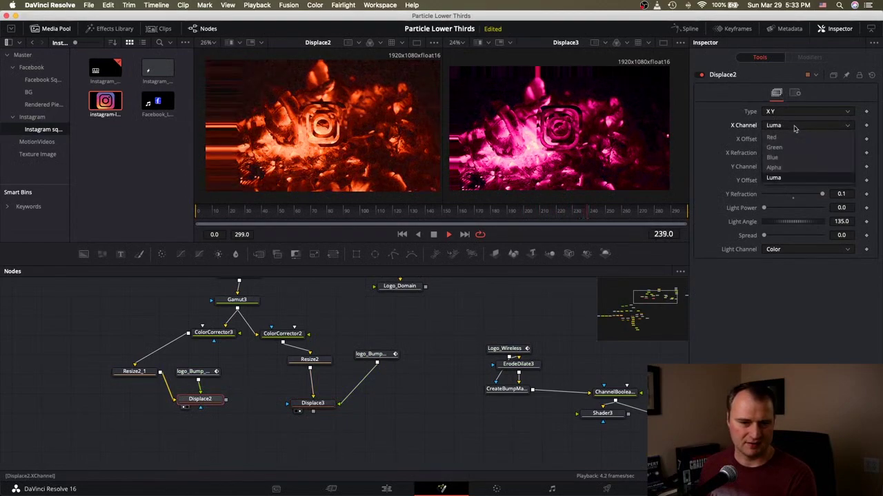
{"action": "left_click", "coordinate": [791, 138]}
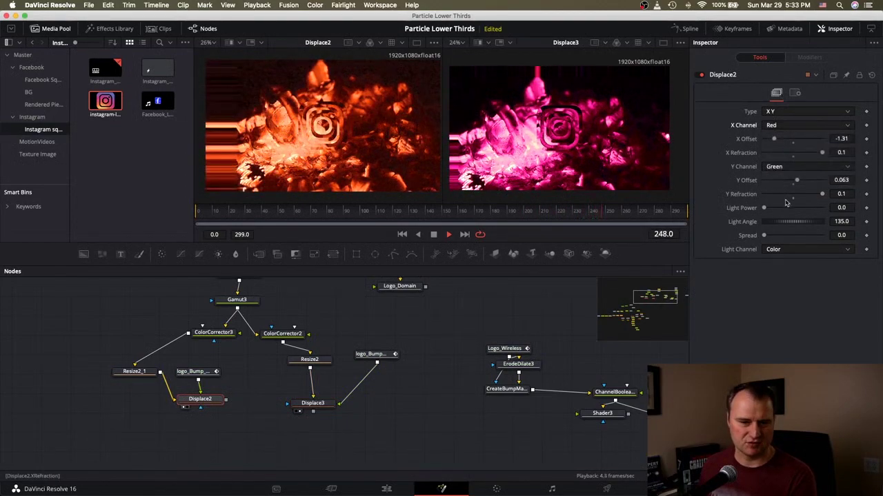
Try Red, Alpha, Luma and Blue as Displace2's Y Channel, and return it to Green
{"action": "left_click", "coordinate": [781, 168]}
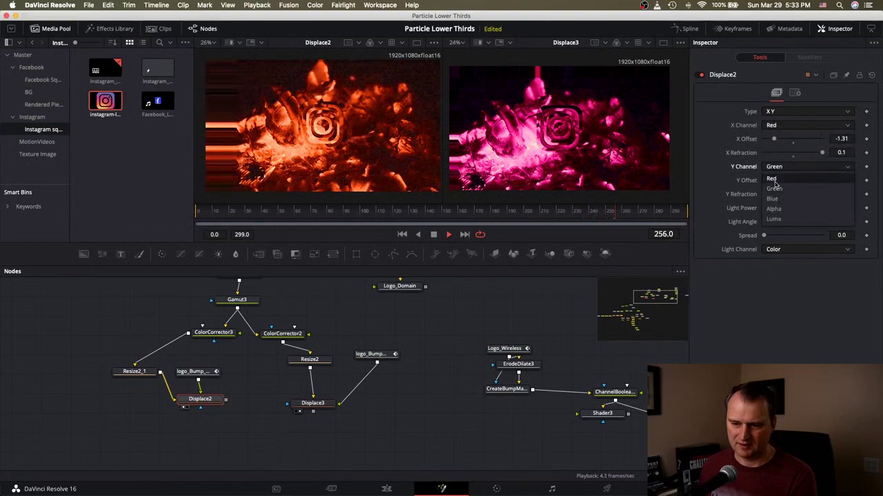
{"action": "left_click", "coordinate": [780, 173]}
{"action": "left_click", "coordinate": [780, 167]}
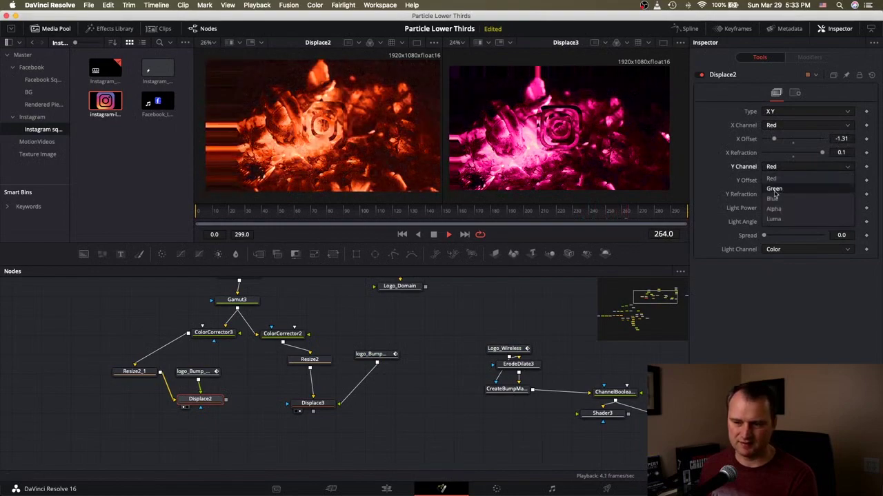
{"action": "left_click", "coordinate": [780, 207]}
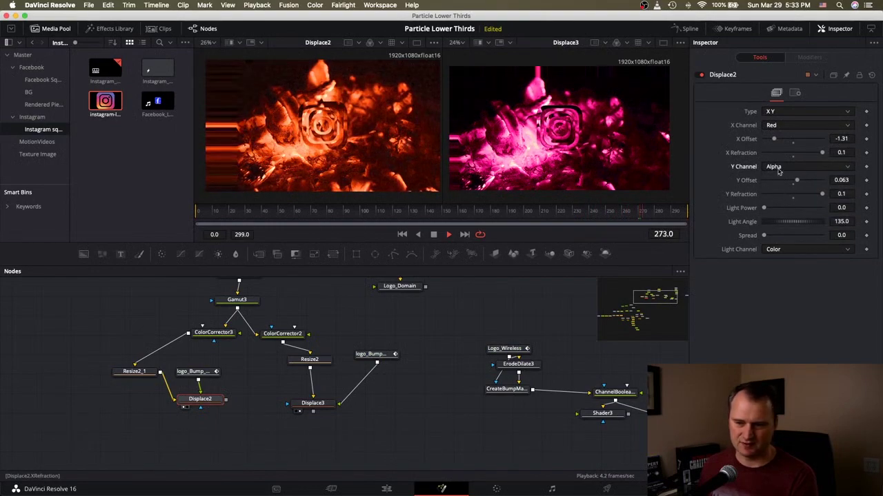
{"action": "left_click", "coordinate": [779, 169]}
{"action": "left_click", "coordinate": [779, 219]}
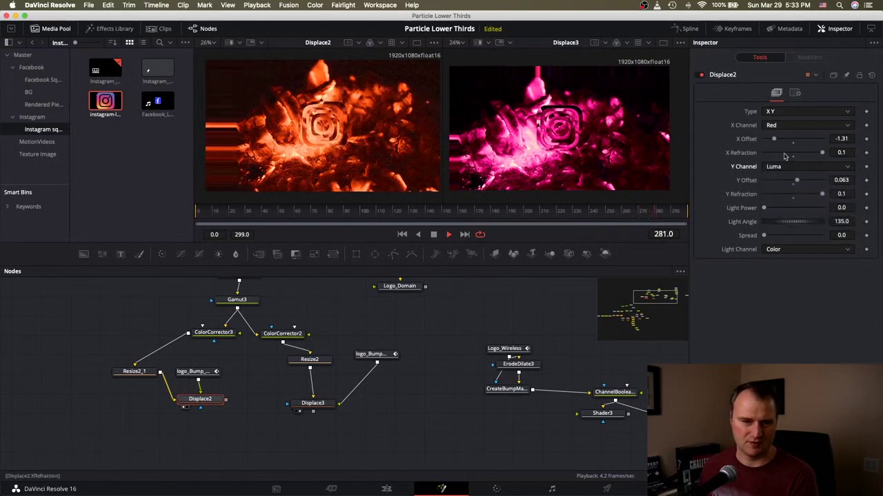
{"action": "left_click", "coordinate": [783, 164]}
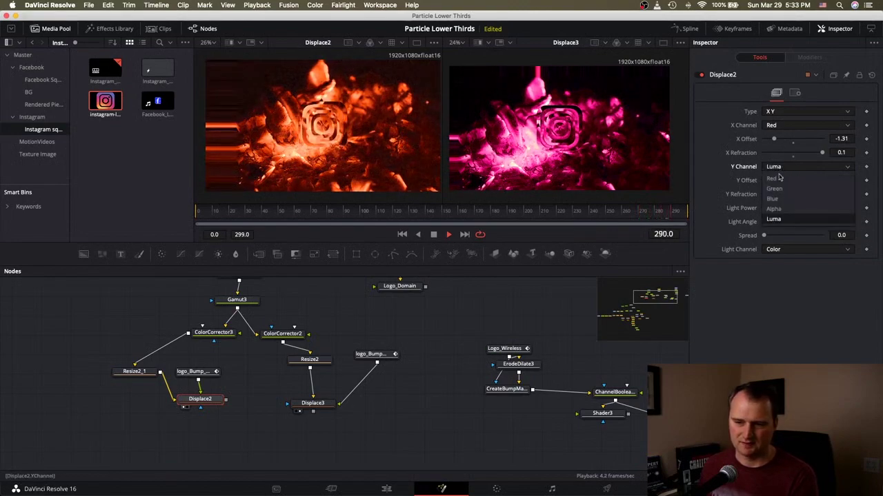
{"action": "left_click", "coordinate": [777, 196]}
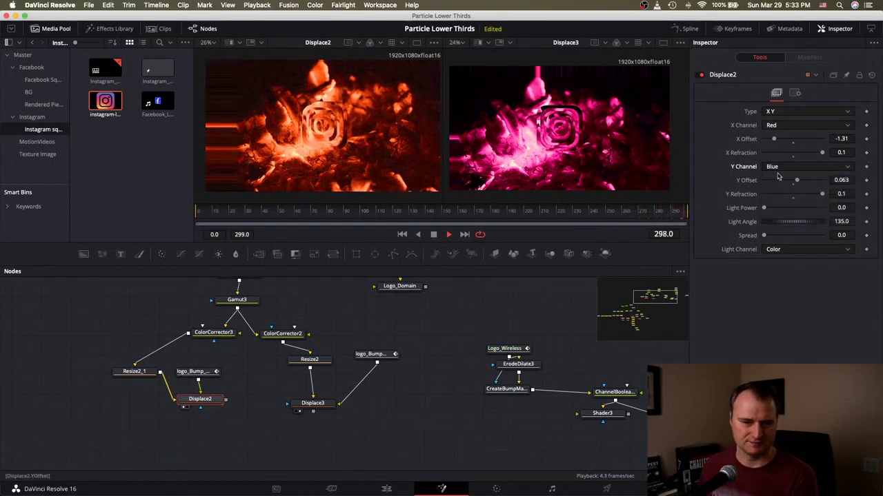
{"action": "left_click", "coordinate": [777, 167]}
{"action": "left_click", "coordinate": [776, 183]}
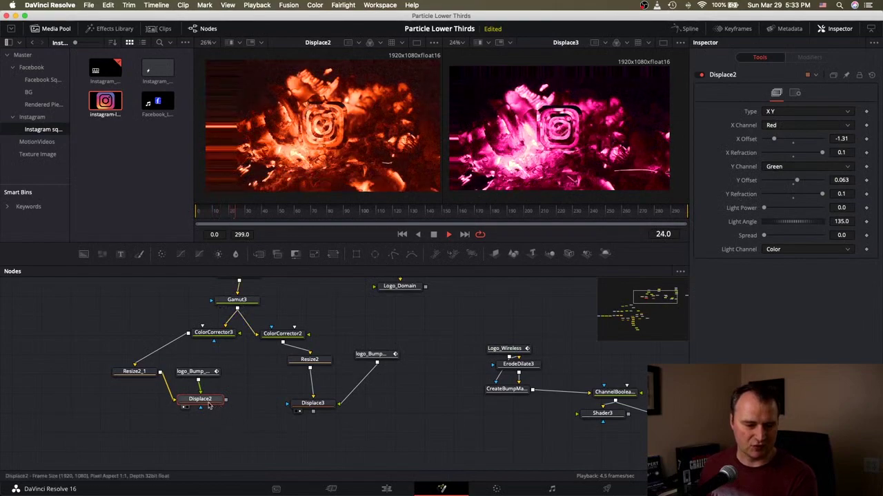
Add a Rectangle mask to Displace2, preview the mask, and return the viewer to Displace2
{"action": "left_click", "coordinate": [198, 373]}
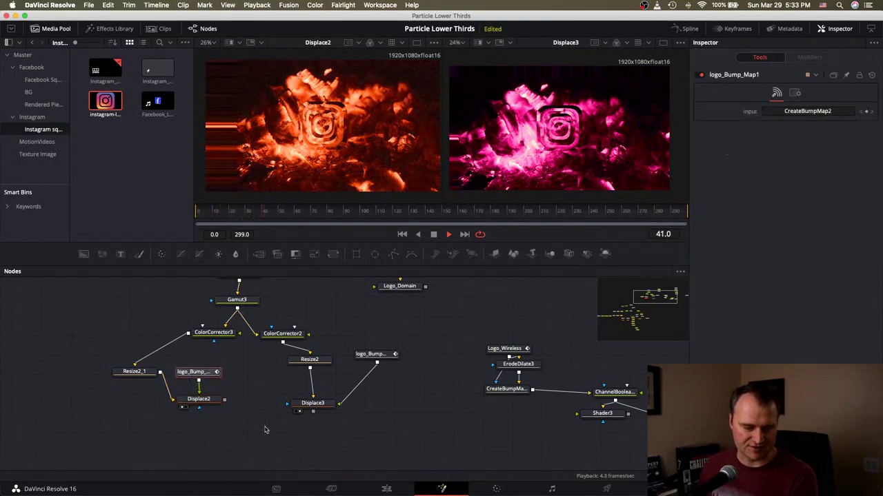
{"action": "left_click", "coordinate": [232, 412]}
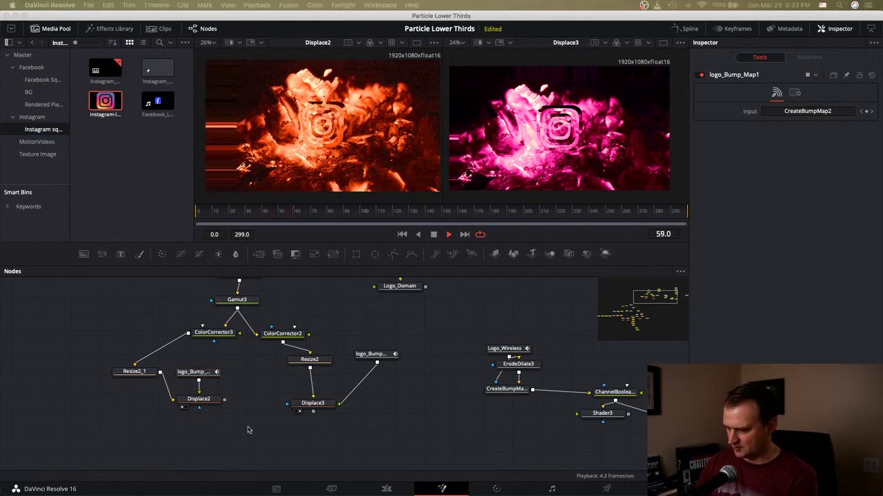
{"action": "key", "text": "Return"}
{"action": "left_click_drag", "start_coordinate": [248, 430], "coordinate": [197, 404]}
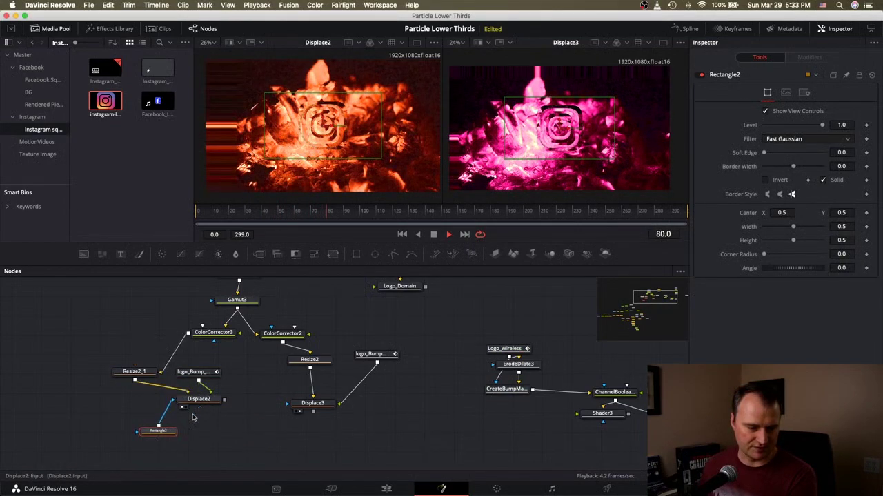
{"action": "left_click", "coordinate": [147, 438]}
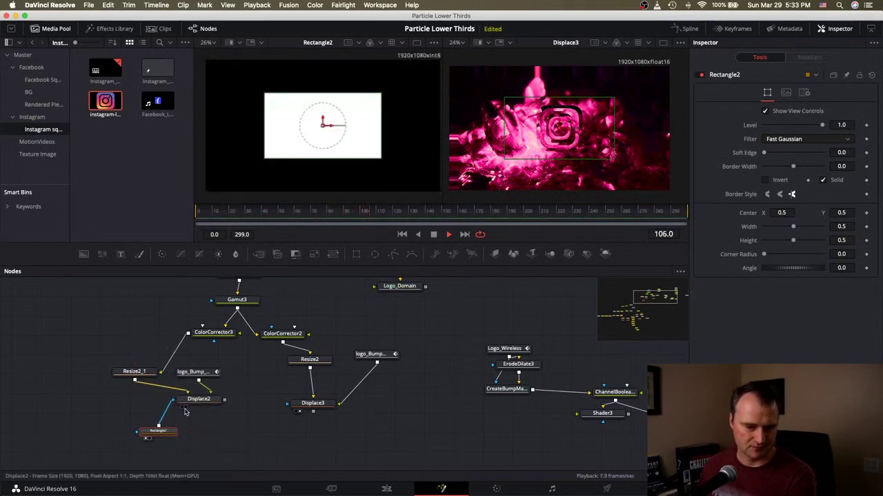
{"action": "left_click", "coordinate": [183, 409]}
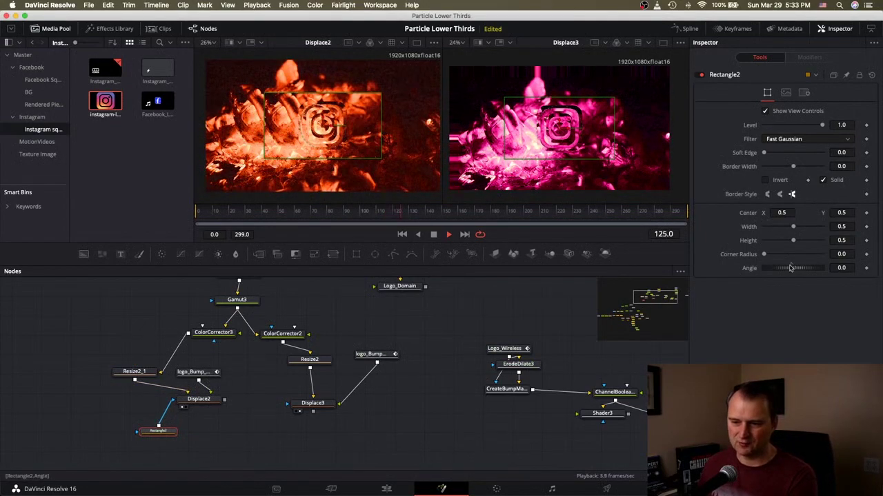
Set the angle of Displace2's rectangle mask to -45
{"action": "left_click", "coordinate": [844, 268]}
{"action": "left_click_drag", "start_coordinate": [848, 269], "coordinate": [829, 271]}
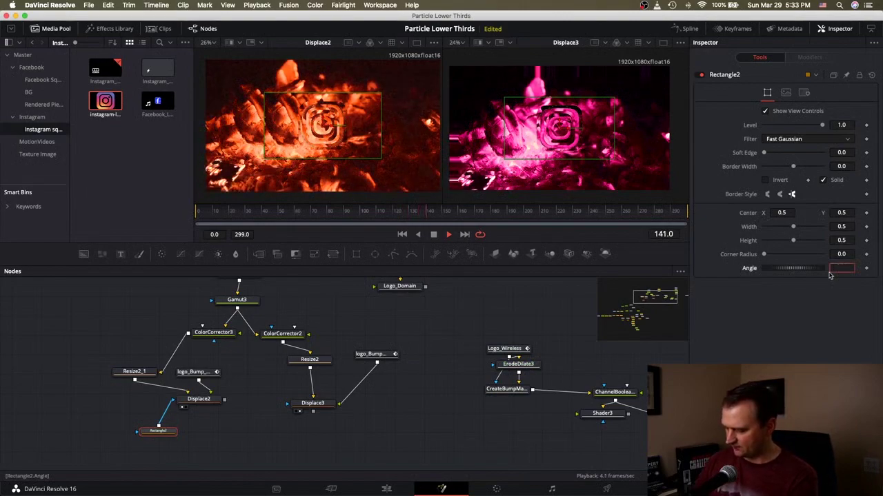
{"action": "type", "text": "-45"}
{"action": "key", "text": "Tab"}
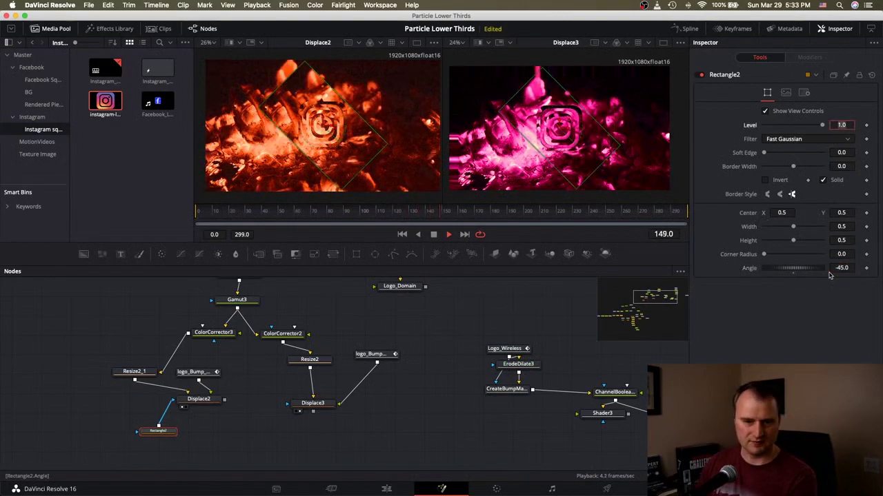
Try a Center Y of 0.75 for the rectangle mask, and settle on a center of X 0.25, Y 0.25
{"action": "left_click", "coordinate": [785, 213]}
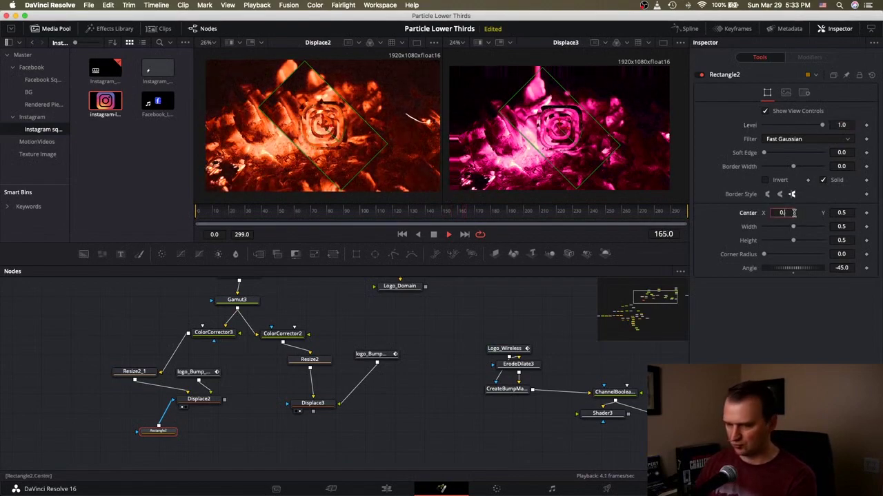
{"action": "key", "text": "Tab"}
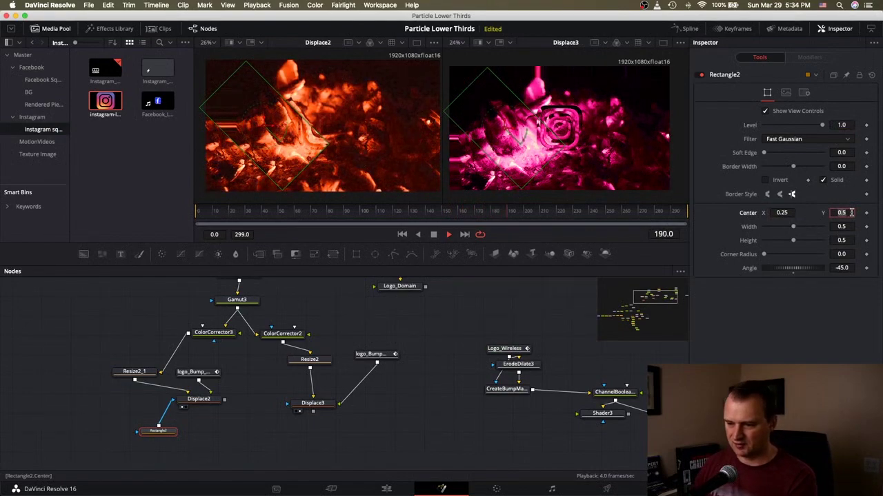
{"action": "type", "text": ".75"}
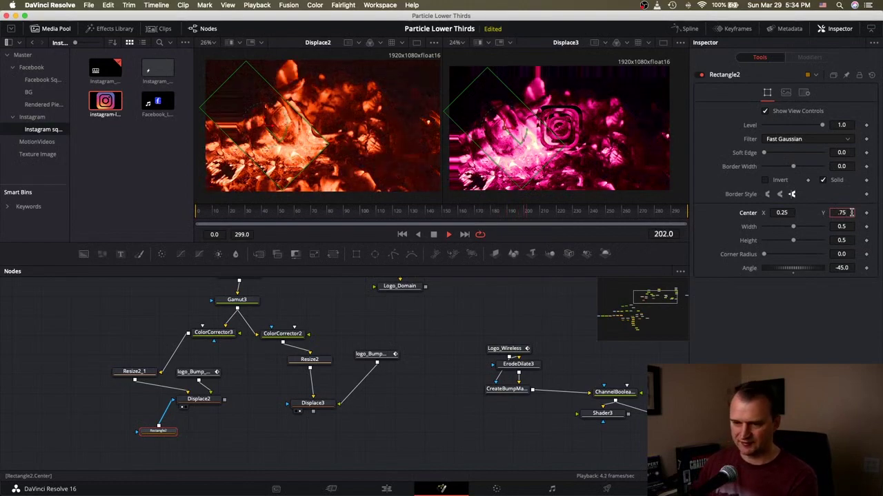
{"action": "key", "text": "Tab"}
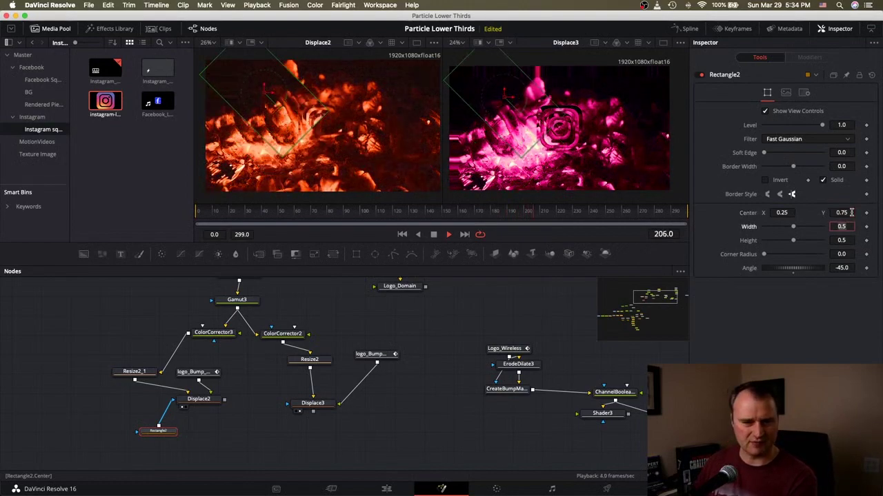
{"action": "left_click", "coordinate": [843, 212]}
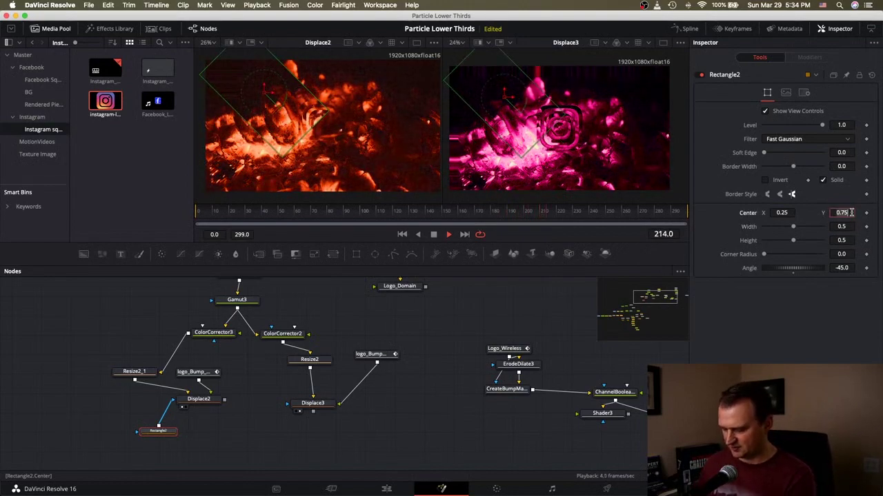
{"action": "type", "text": ".25"}
{"action": "key", "text": "Tab"}
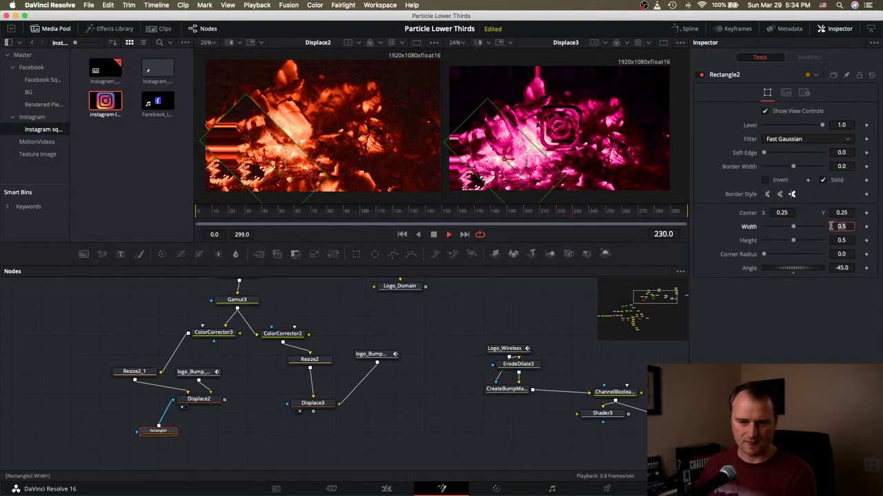
Enlarge Displace2's rectangle mask to a Width of 0.961 and a Height of 1.0, and stop playback
{"action": "left_click_drag", "start_coordinate": [795, 227], "coordinate": [820, 220]}
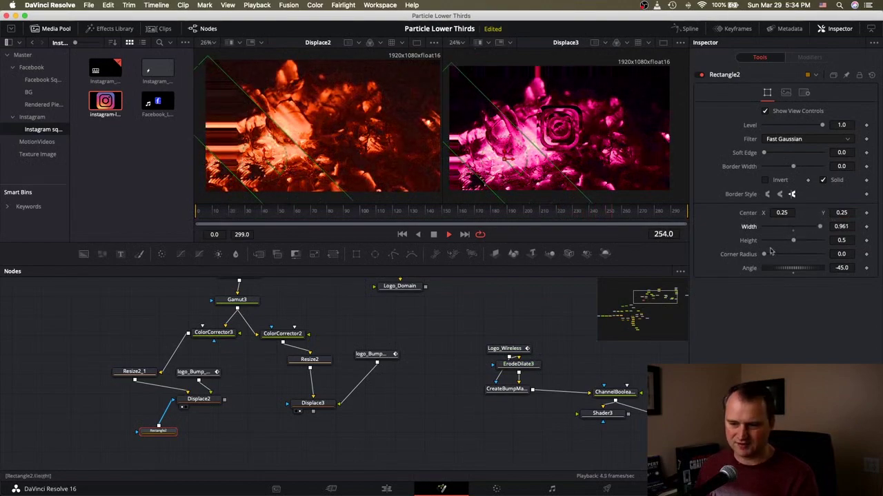
{"action": "left_click_drag", "start_coordinate": [793, 240], "coordinate": [823, 237]}
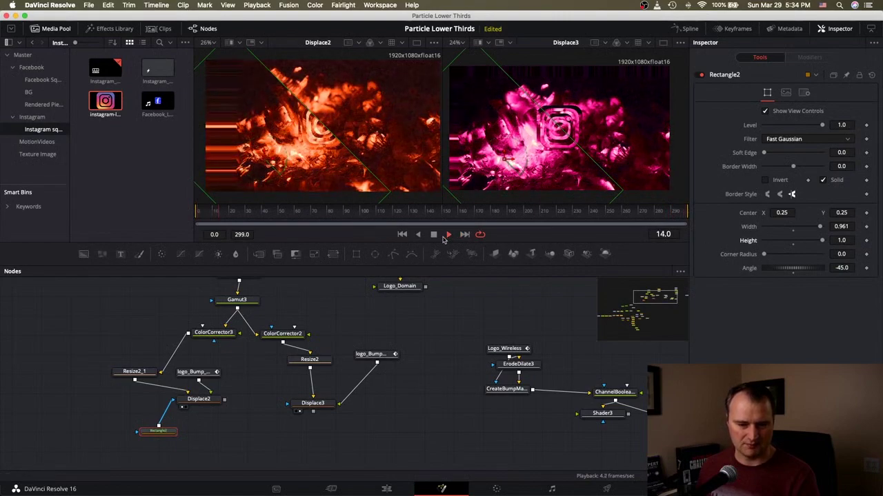
{"action": "left_click", "coordinate": [434, 234]}
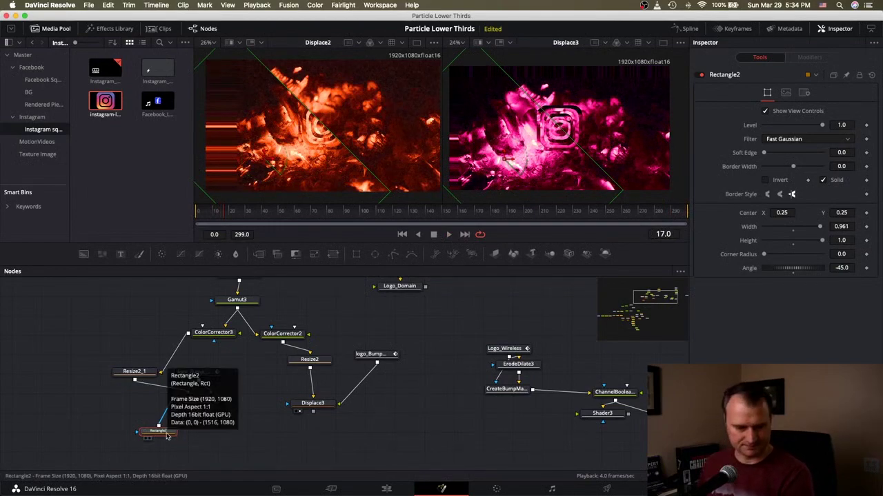
Duplicate the rectangle mask, connect the copy to Displace3's mask input, and place it above and beside that node
{"action": "key", "text": "ctrl+v"}
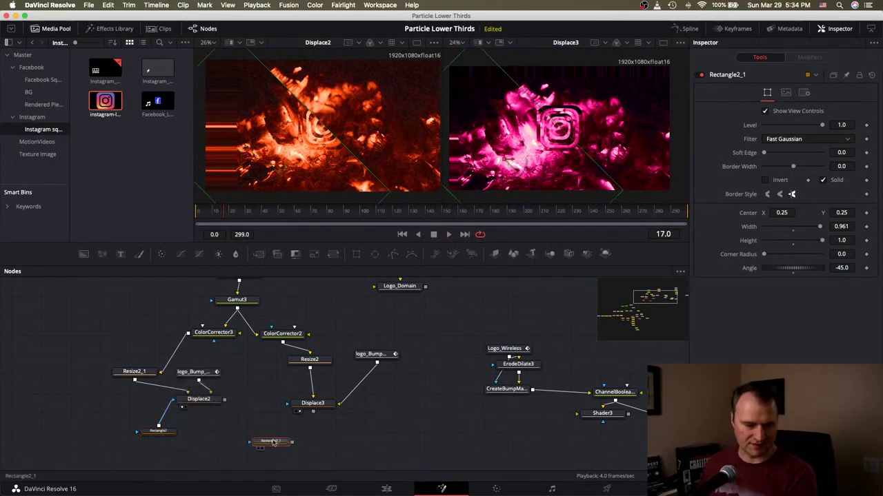
{"action": "mouse_move", "coordinate": [287, 441]}
{"action": "left_mouse_down"}
{"action": "mouse_move", "coordinate": [287, 404]}
{"action": "mouse_move", "coordinate": [271, 436]}
{"action": "left_mouse_up"}
{"action": "left_click_drag", "start_coordinate": [174, 429], "coordinate": [160, 430]}
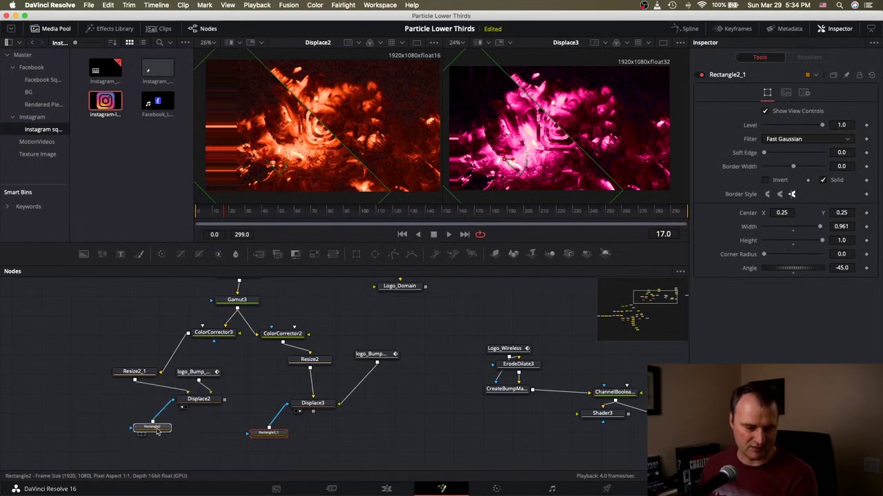
{"action": "left_click", "coordinate": [276, 434]}
{"action": "left_click_drag", "start_coordinate": [276, 434], "coordinate": [287, 384]}
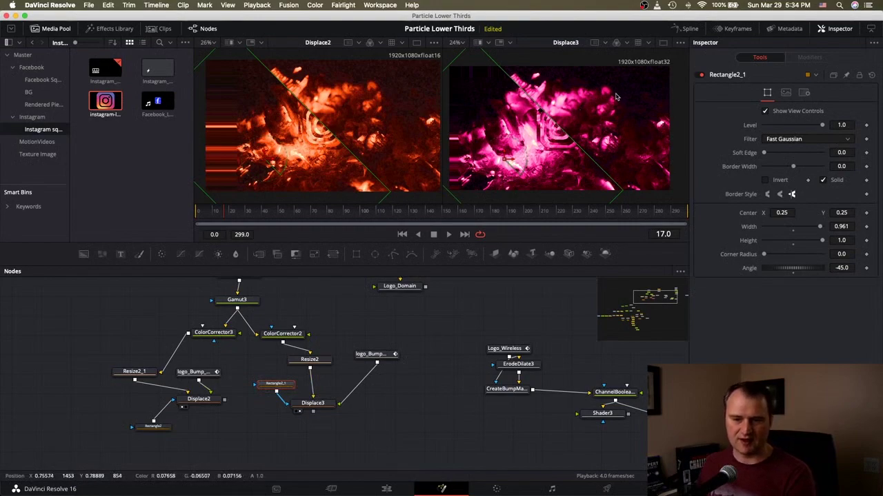
Set the center of Displace3's rectangle mask to X 0.75, Y 0.75
{"action": "left_click", "coordinate": [793, 213]}
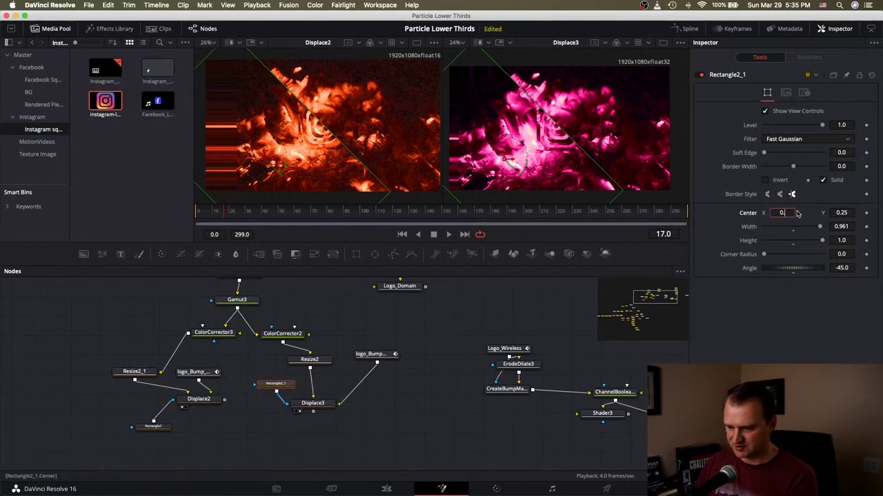
{"action": "key", "text": "Tab"}
{"action": "type", "text": "0.75"}
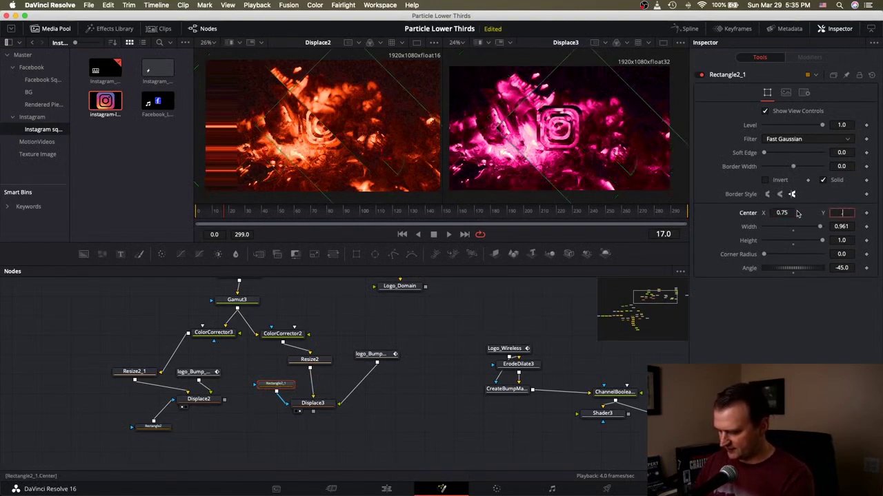
{"action": "key", "text": "Tab"}
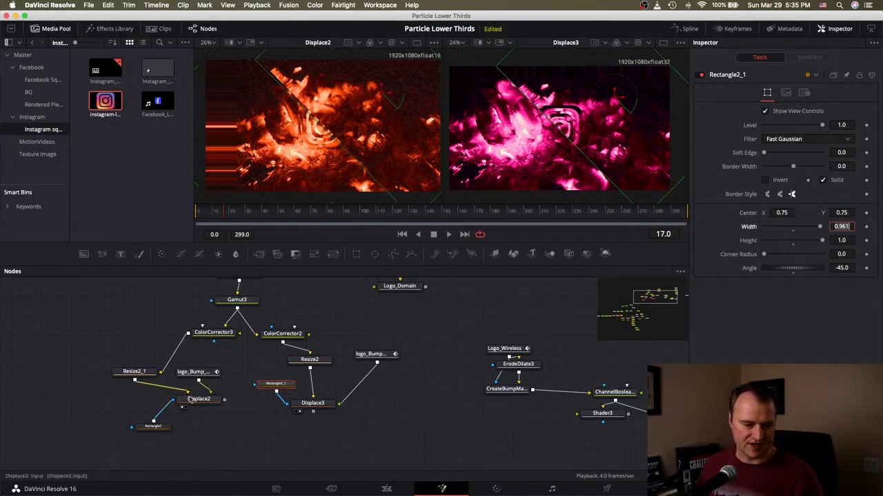
Tidy the node layout around Displace2 and Displace3, lowering their bump map nodes and lining up Displace3's rectangle mask beside it
{"action": "left_click_drag", "start_coordinate": [197, 398], "coordinate": [223, 383]}
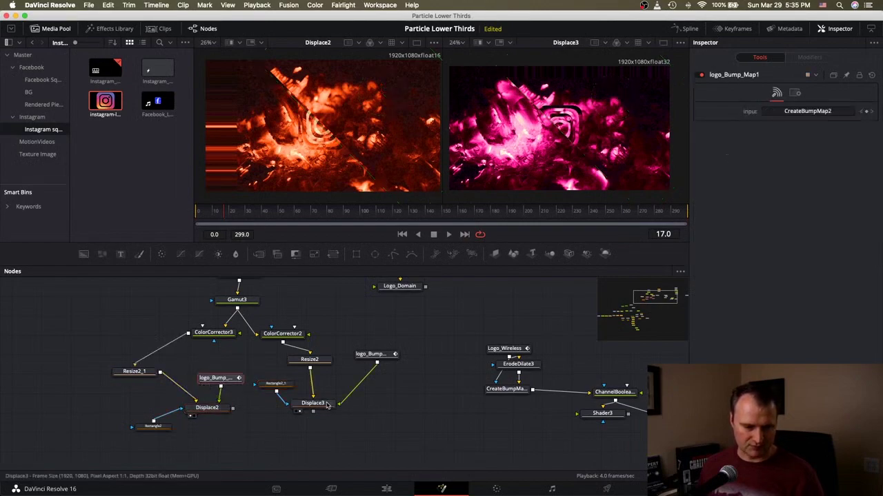
{"action": "left_click_drag", "start_coordinate": [371, 355], "coordinate": [379, 380]}
{"action": "left_click_drag", "start_coordinate": [320, 405], "coordinate": [349, 415]}
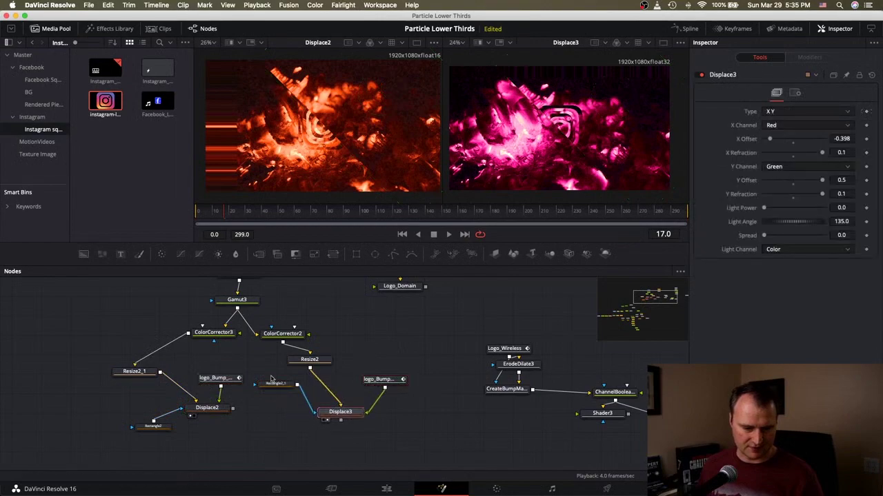
{"action": "left_click_drag", "start_coordinate": [276, 384], "coordinate": [280, 409]}
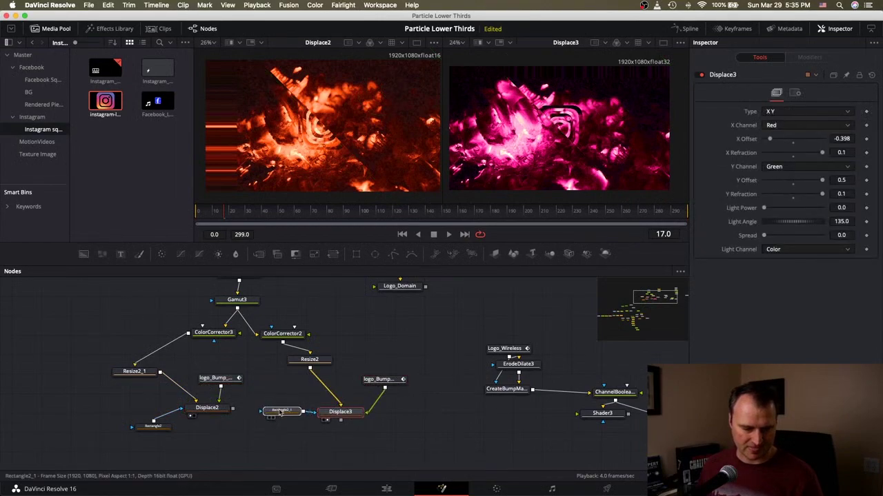
{"action": "left_click", "coordinate": [281, 409]}
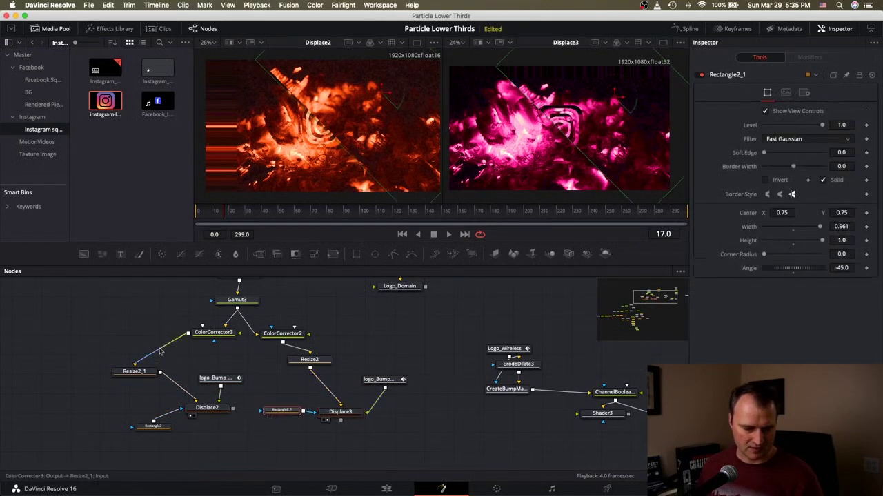
Insert a Blur node between ColorCorrector3 and Resize2_1
{"action": "left_click", "coordinate": [221, 335]}
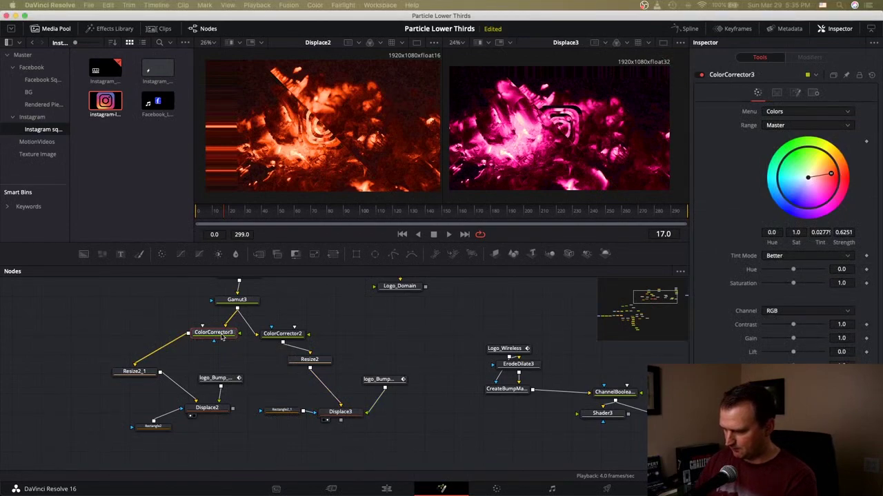
{"action": "key", "text": "Return"}
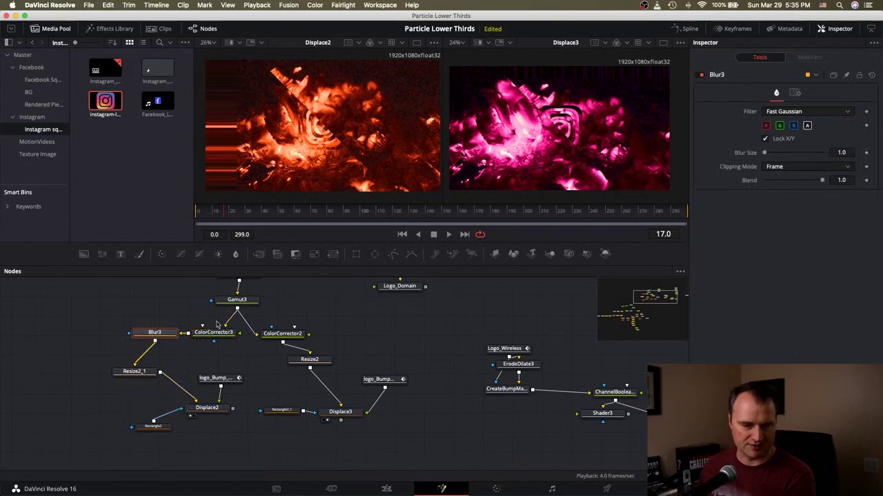
Set Blur3's blur size to 16.5, then insert a second Blur node between Blur3 and Resize2_1, moving Resize2_1 lower to make room
{"action": "left_click", "coordinate": [143, 340]}
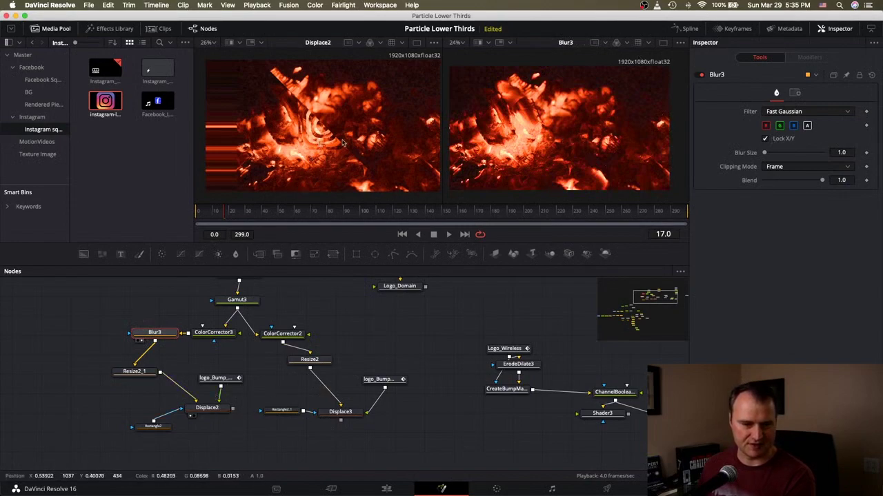
{"action": "left_click_drag", "start_coordinate": [764, 153], "coordinate": [771, 155]}
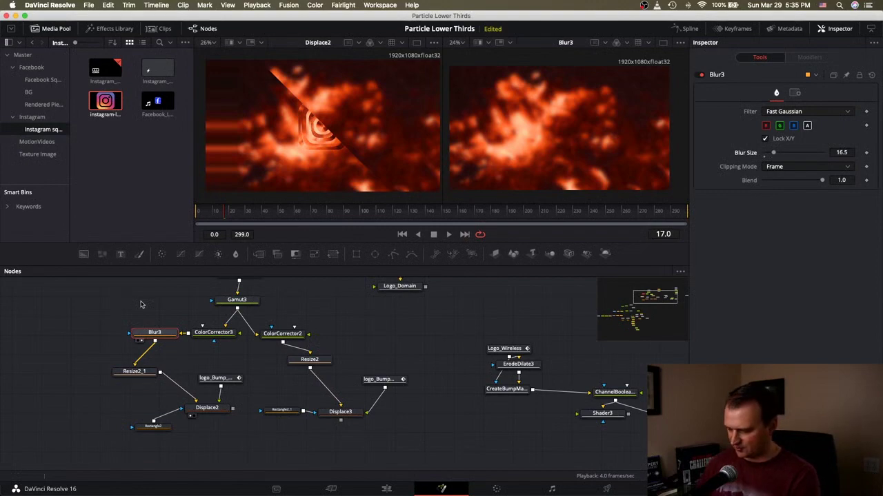
{"action": "key", "text": "shift+space"}
{"action": "type", "text": "blur"}
{"action": "key", "text": "Return"}
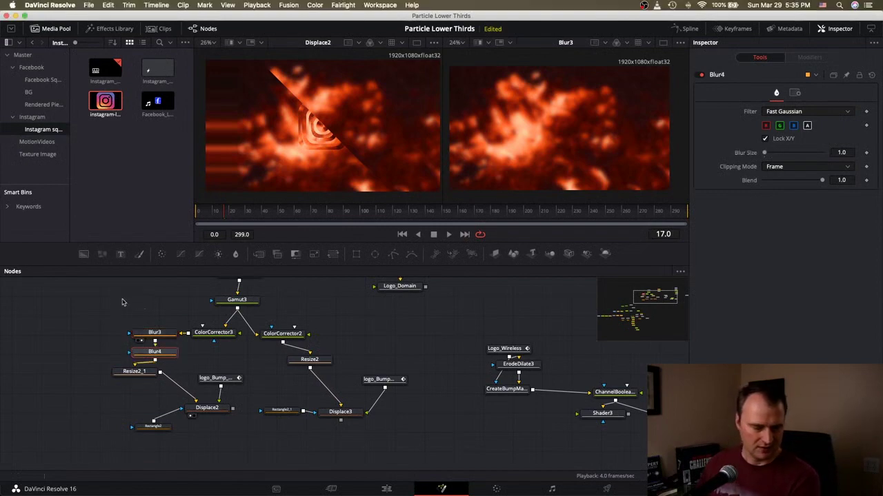
{"action": "left_click_drag", "start_coordinate": [151, 370], "coordinate": [159, 379]}
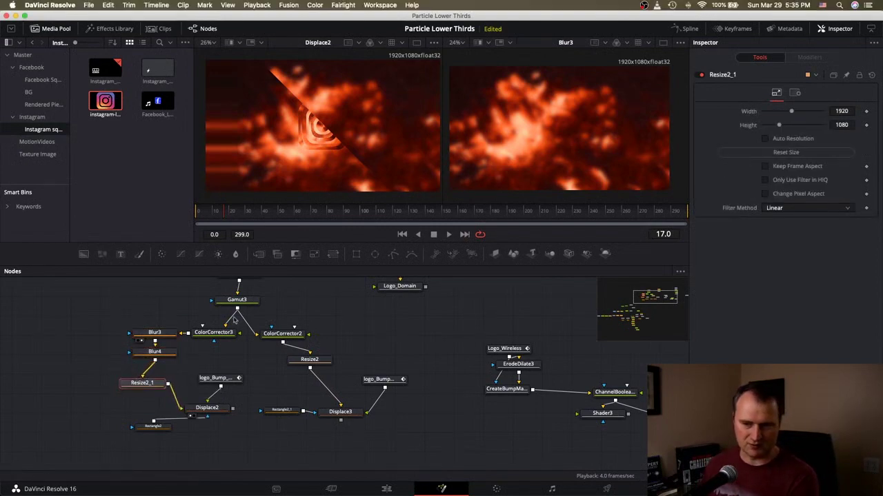
Set the Blur4 node's blend to 0.181 and its blur size to 7.9
{"action": "left_click", "coordinate": [158, 352]}
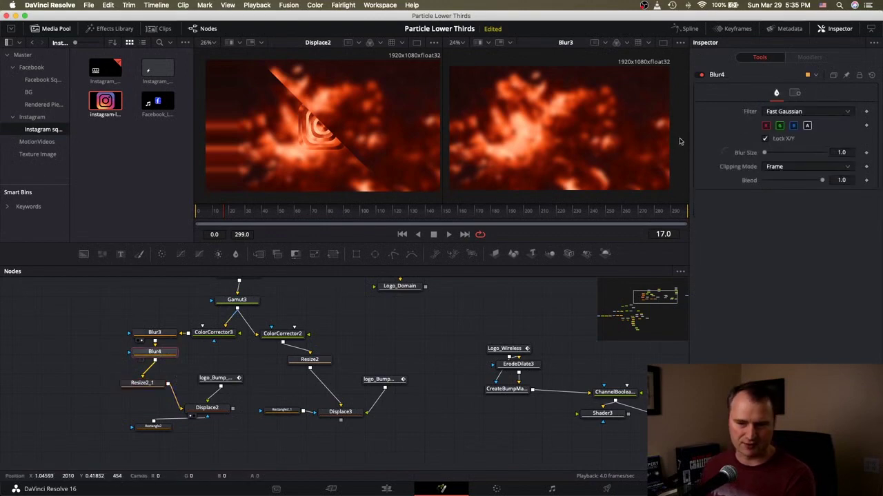
{"action": "left_click_drag", "start_coordinate": [766, 155], "coordinate": [775, 154]}
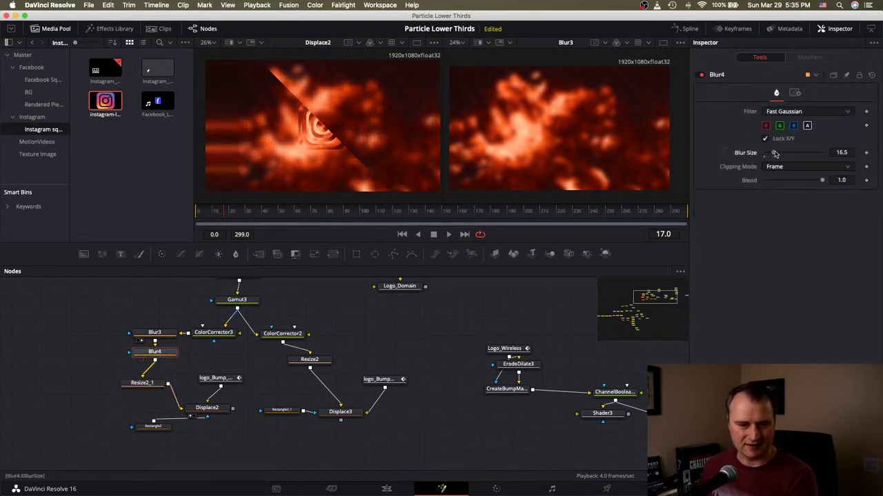
{"action": "left_click_drag", "start_coordinate": [823, 181], "coordinate": [813, 182]}
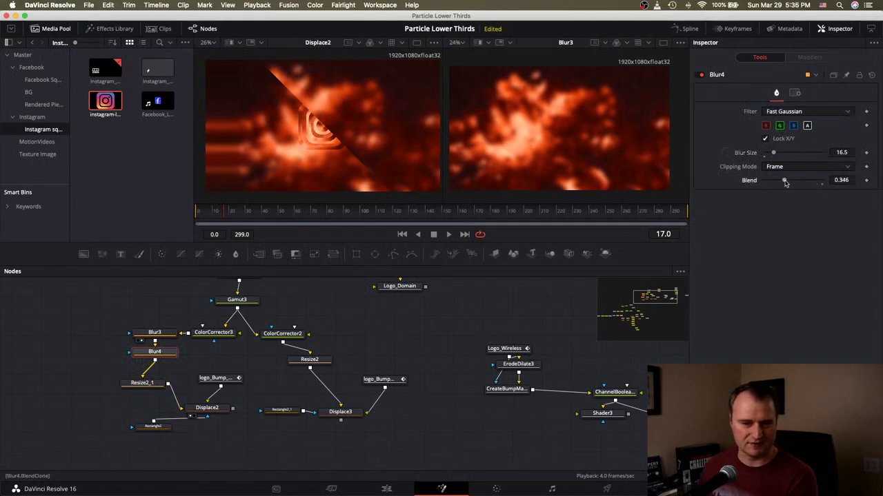
{"action": "left_click_drag", "start_coordinate": [786, 183], "coordinate": [774, 183]}
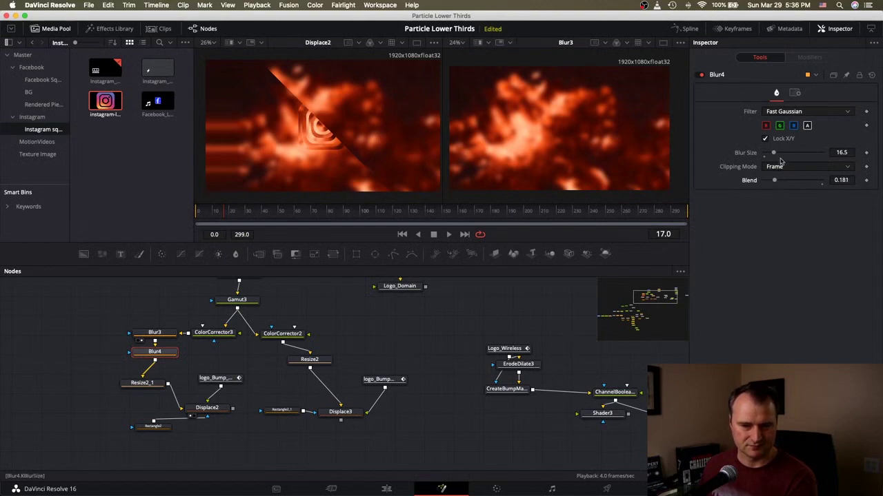
{"action": "left_click_drag", "start_coordinate": [774, 152], "coordinate": [769, 154]}
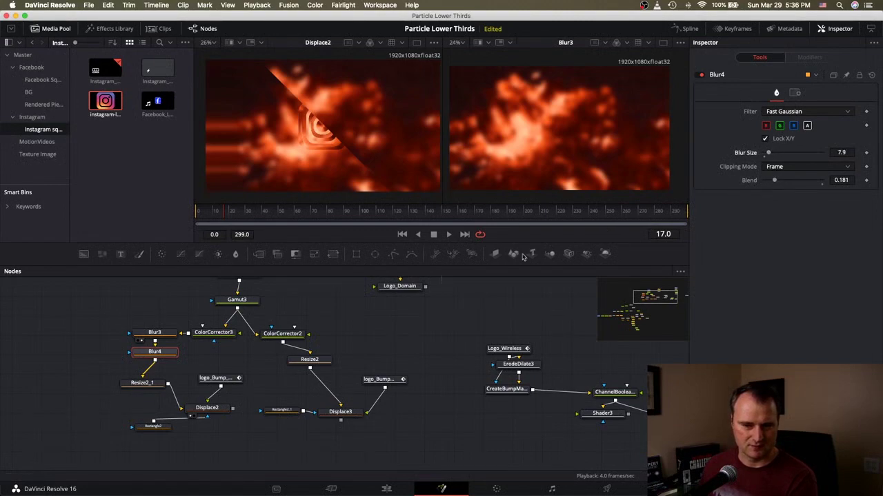
Set Blur3's blur size to 3.9, and retune Blur4 to a blur size of 20.5 and a blend of 0.11
{"action": "left_click", "coordinate": [156, 337]}
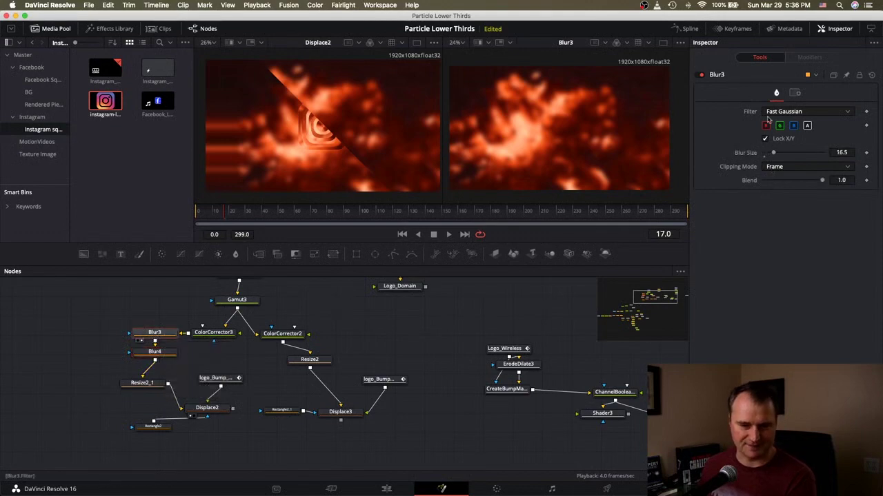
{"action": "left_click_drag", "start_coordinate": [773, 153], "coordinate": [766, 154]}
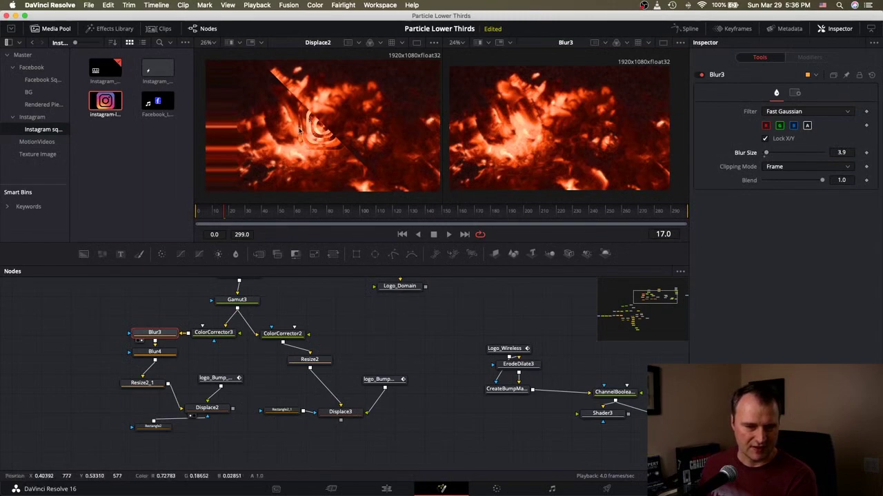
{"action": "left_click", "coordinate": [146, 356]}
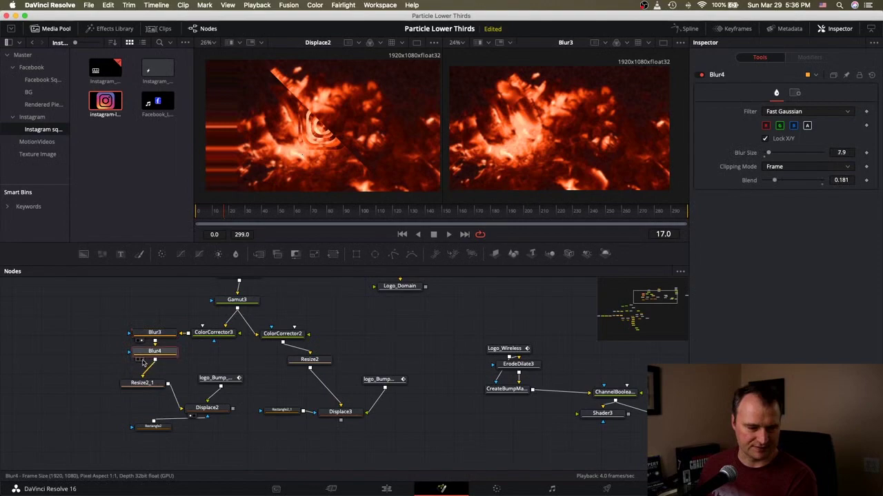
{"action": "left_click_drag", "start_coordinate": [149, 355], "coordinate": [148, 358]}
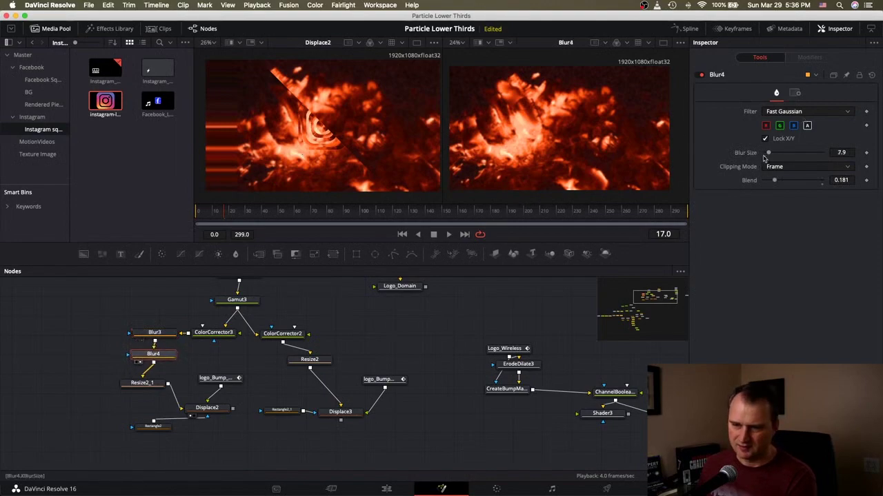
{"action": "left_click_drag", "start_coordinate": [768, 152], "coordinate": [775, 154]}
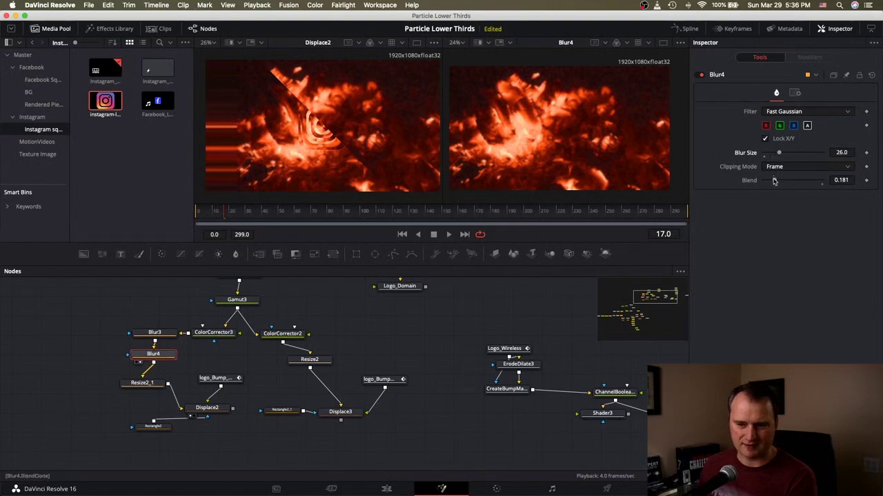
{"action": "left_click_drag", "start_coordinate": [773, 182], "coordinate": [771, 183]}
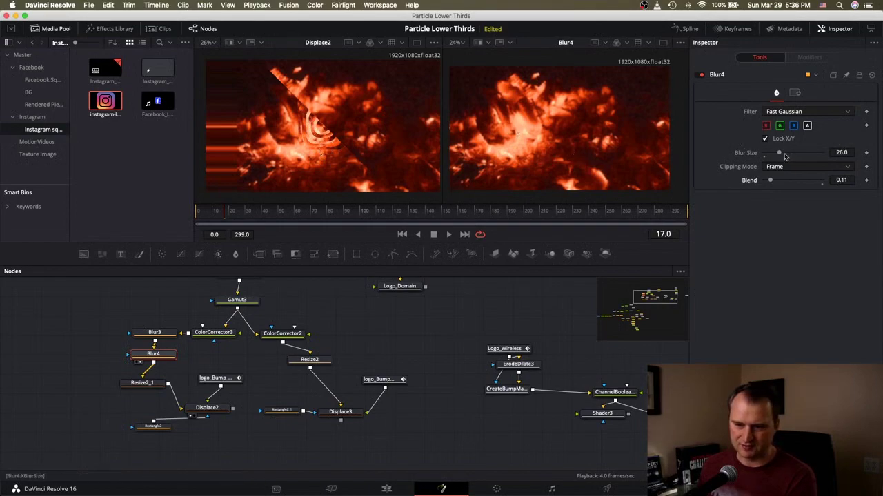
{"action": "mouse_move", "coordinate": [782, 155]}
{"action": "left_mouse_down"}
{"action": "mouse_move", "coordinate": [791, 154]}
{"action": "mouse_move", "coordinate": [769, 153]}
{"action": "left_mouse_up"}
Set Blur3's blur size to 9.4, and adjust Blur4 to blur size 25.2 and blend 0.457
{"action": "left_click", "coordinate": [155, 333]}
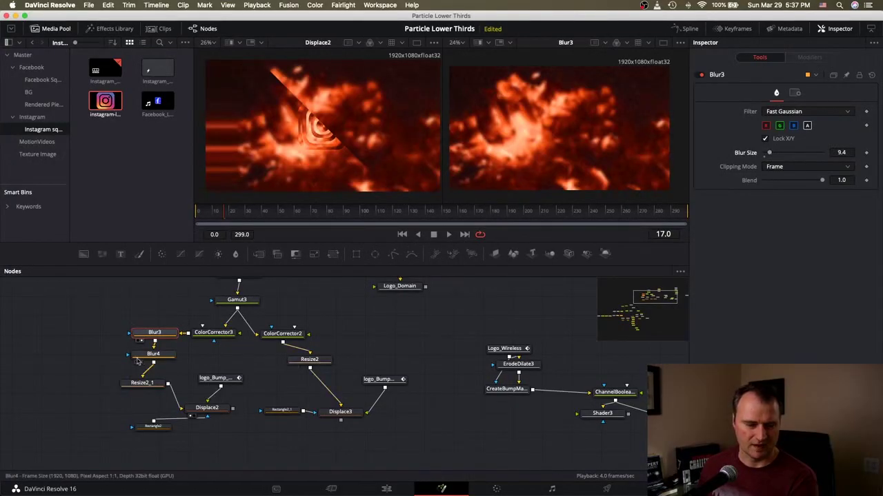
{"action": "left_click", "coordinate": [158, 360]}
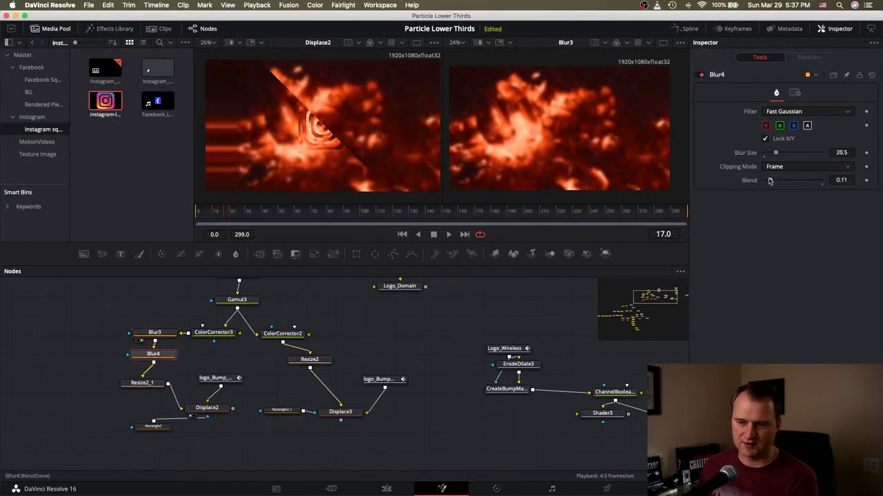
{"action": "left_click_drag", "start_coordinate": [780, 180], "coordinate": [778, 152]}
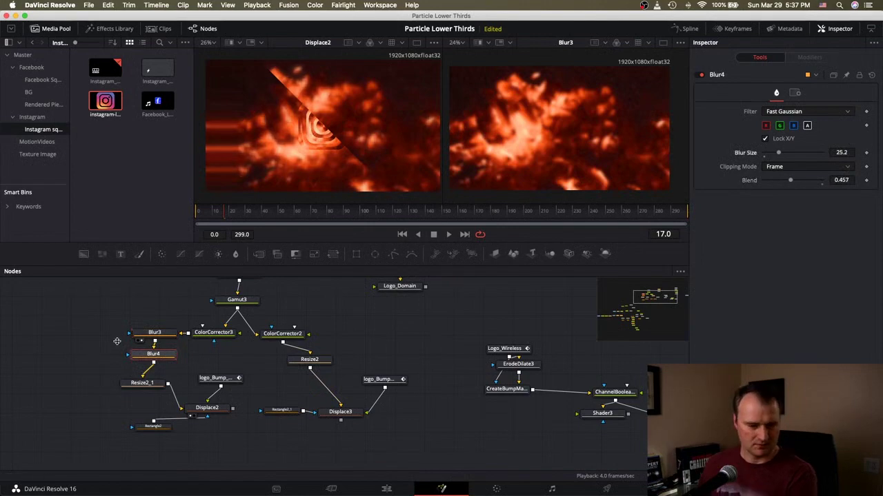
Move Displace2's rectangle mask closer, raise its logo bump map node, and connect that bump map to Blur4's mask input
{"action": "left_click_drag", "start_coordinate": [153, 426], "coordinate": [168, 429]}
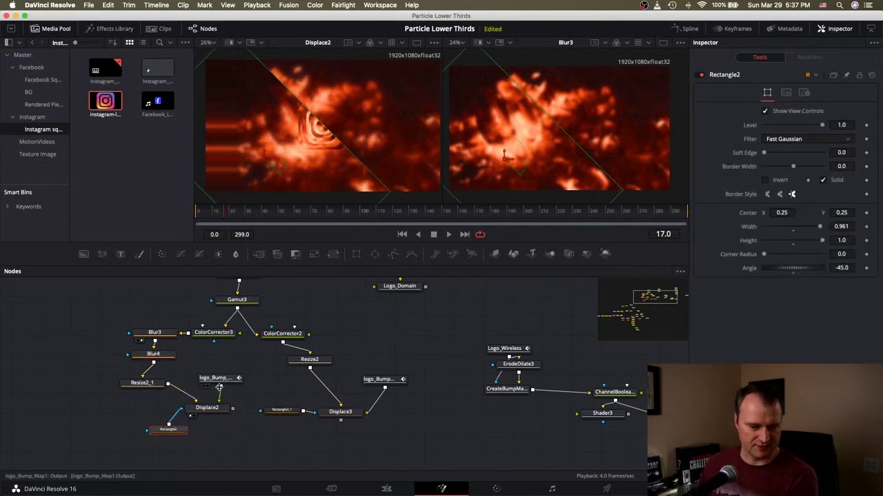
{"action": "left_click_drag", "start_coordinate": [219, 379], "coordinate": [157, 364]}
{"action": "left_click", "coordinate": [207, 408]}
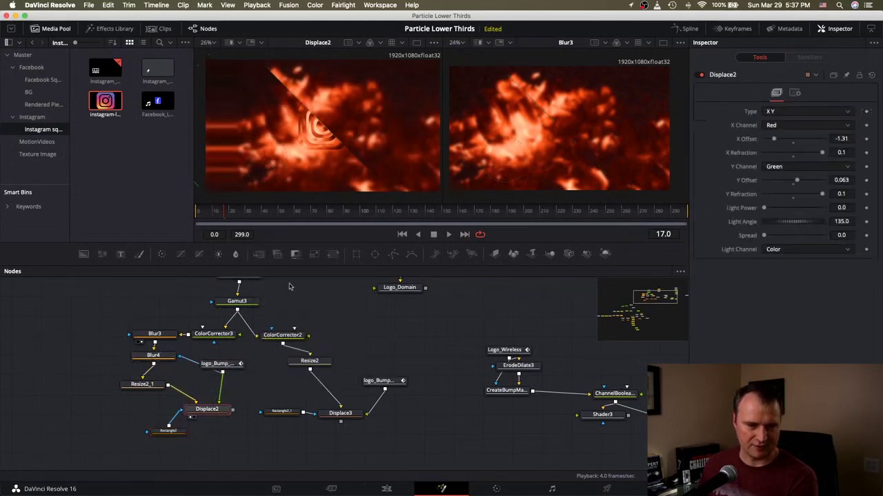
View Blur4, raise its blur size to 100, and try applying its mask inverted
{"action": "left_click", "coordinate": [146, 357]}
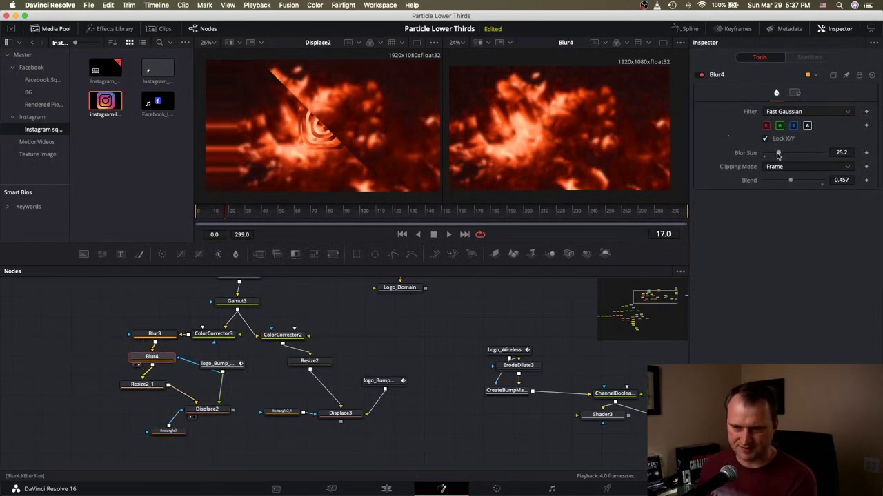
{"action": "left_click_drag", "start_coordinate": [778, 153], "coordinate": [824, 153]}
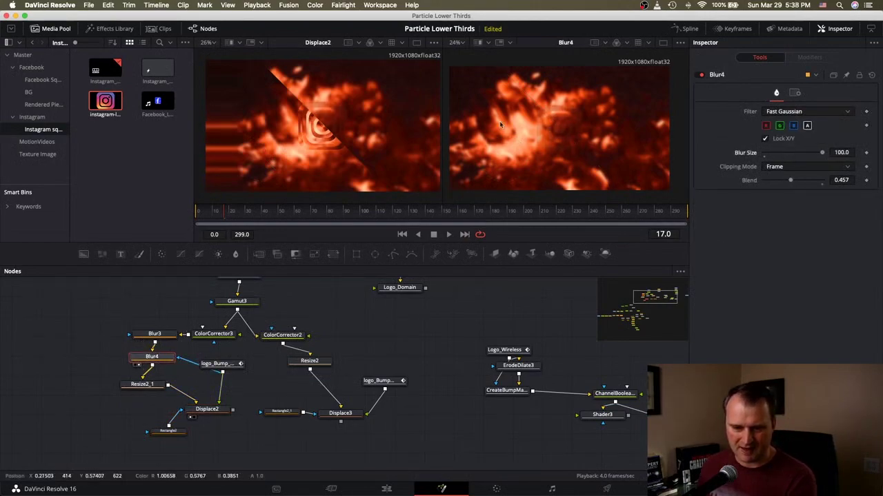
{"action": "left_click", "coordinate": [795, 93]}
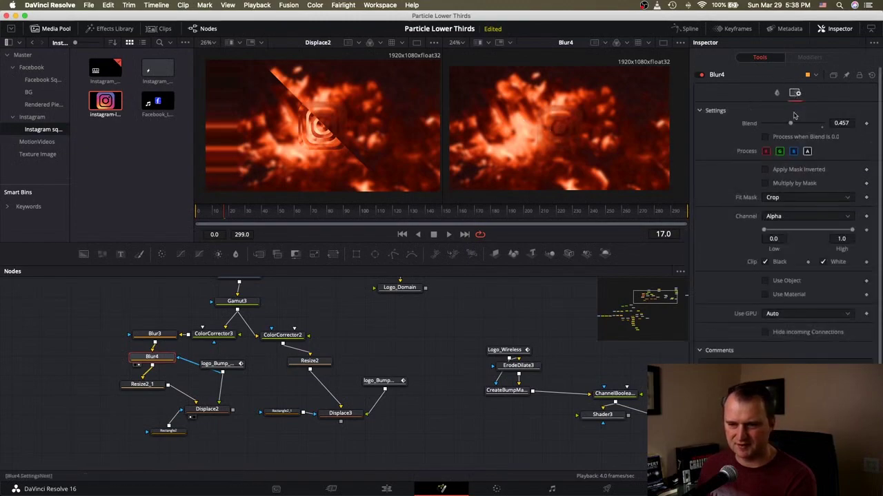
{"action": "left_click", "coordinate": [764, 170]}
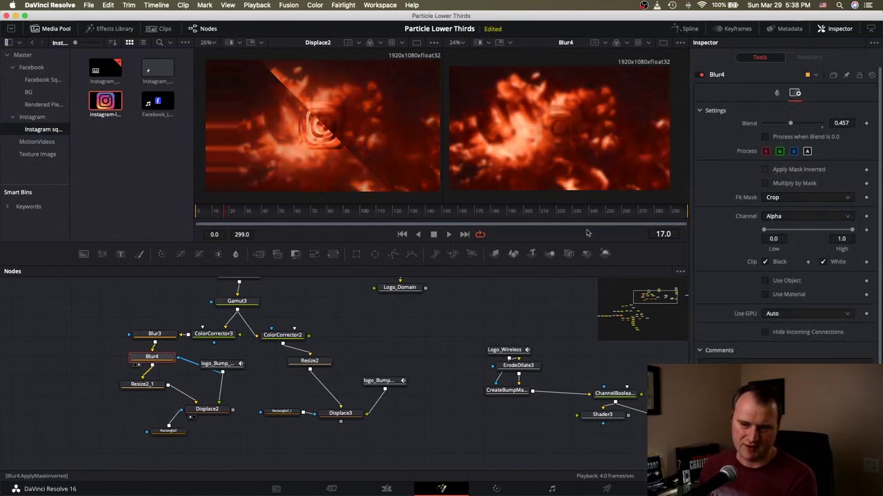
Disconnect the logo bump map from Blur4's mask input and compare Blur3 and Blur4 in the viewer
{"action": "left_click_drag", "start_coordinate": [196, 362], "coordinate": [220, 370]}
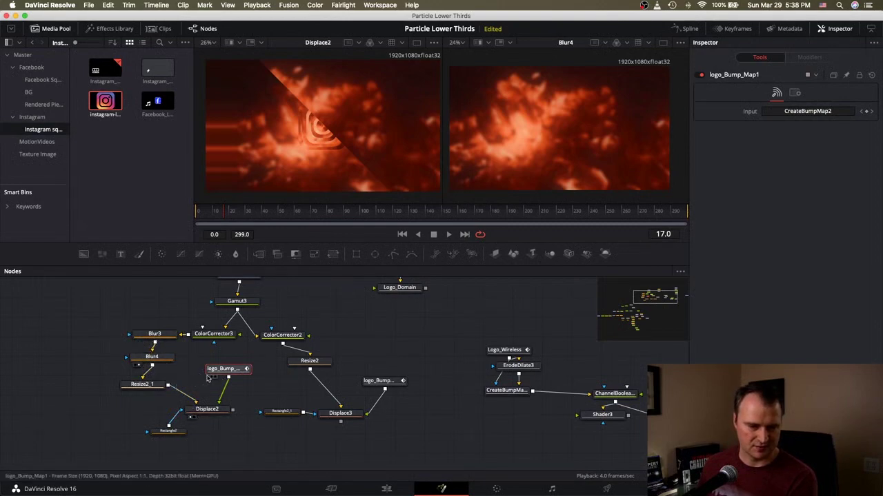
{"action": "left_click", "coordinate": [143, 344]}
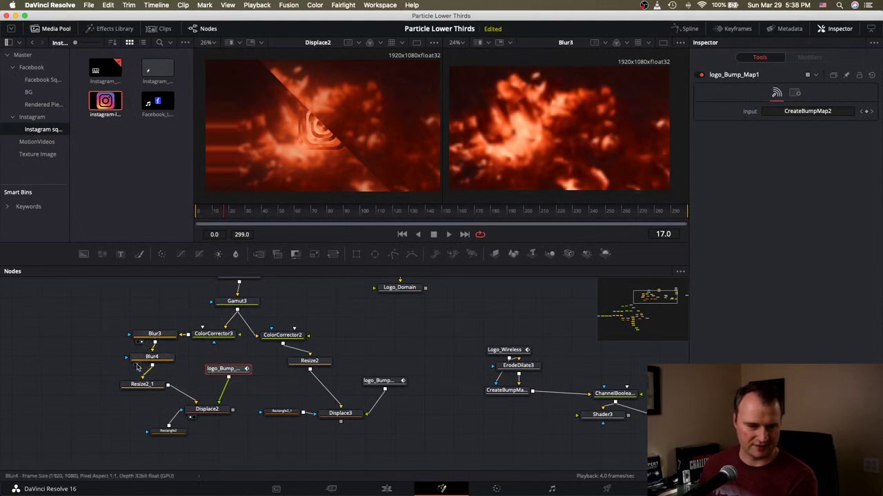
{"action": "left_click", "coordinate": [138, 364]}
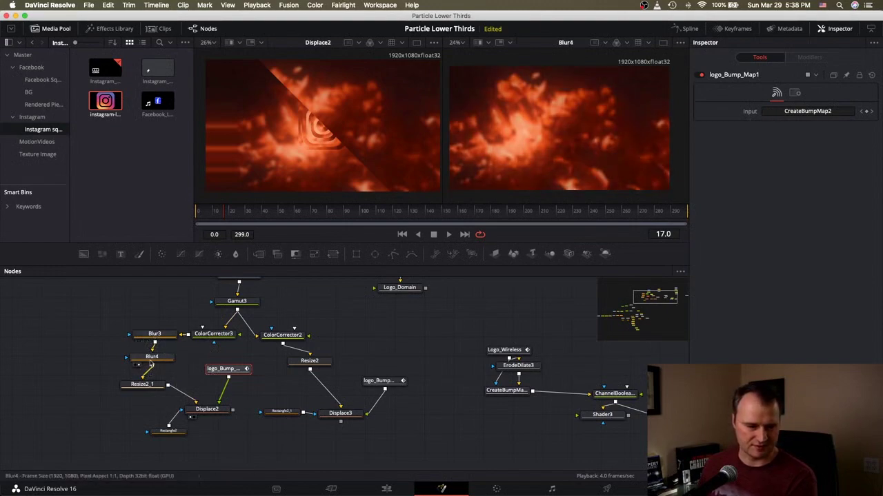
Set Blur4's blur size to 20.5 and Blur3's blur size to 10.2
{"action": "left_click", "coordinate": [152, 357]}
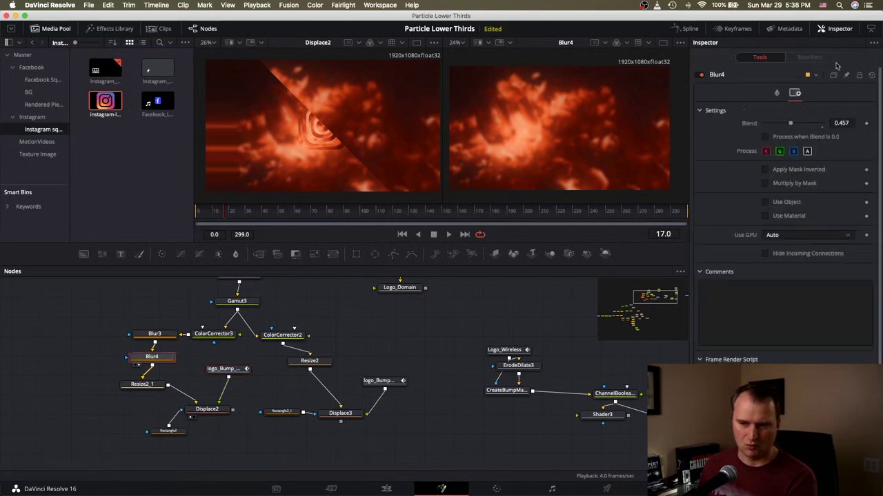
{"action": "left_click", "coordinate": [777, 92]}
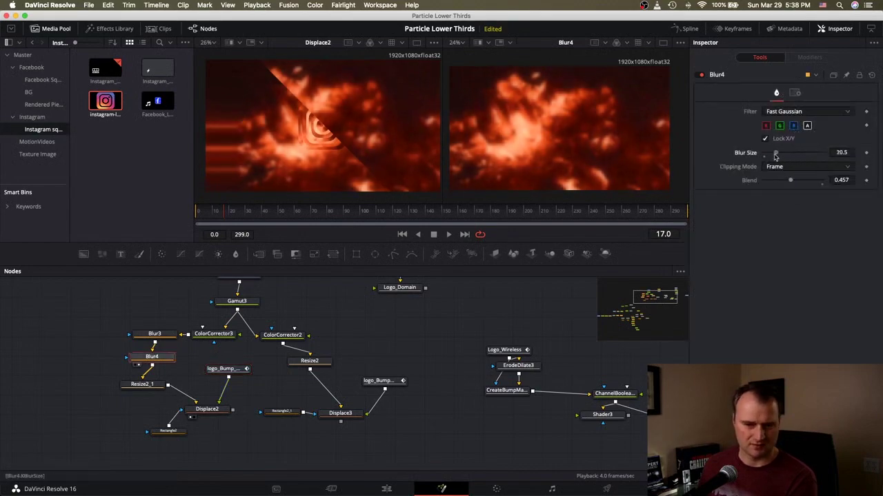
{"action": "left_click", "coordinate": [154, 333]}
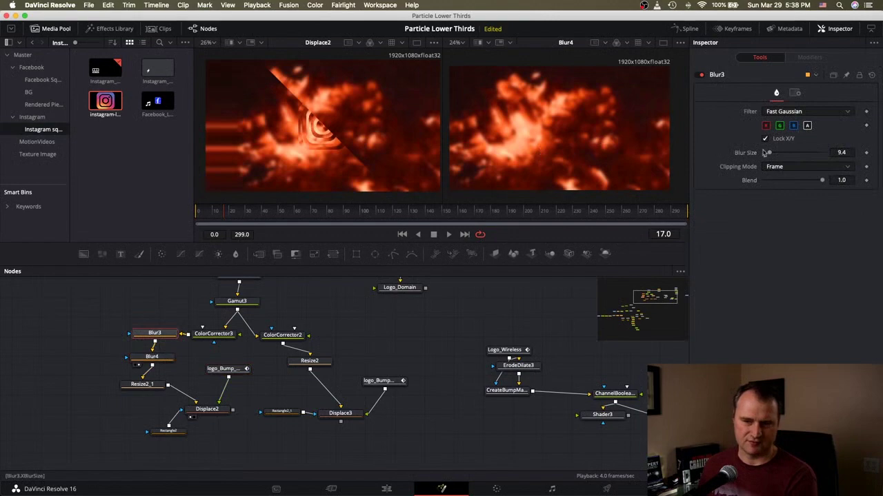
{"action": "left_click_drag", "start_coordinate": [770, 155], "coordinate": [768, 155]}
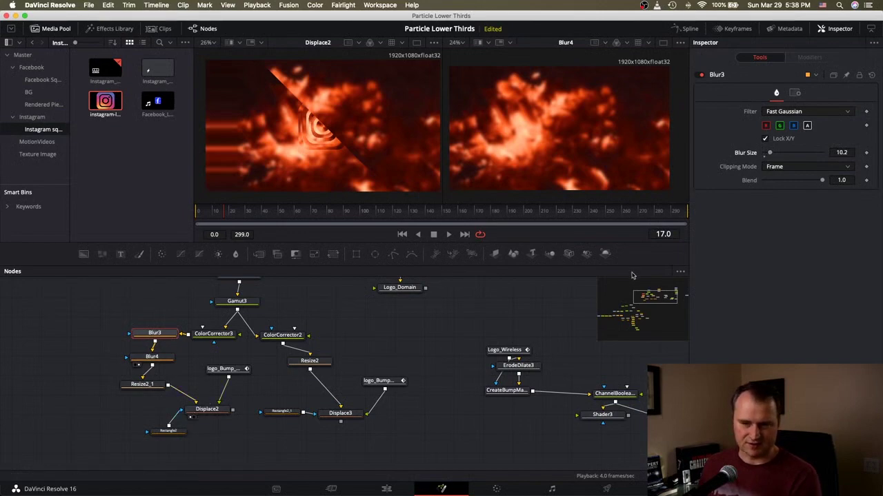
Set Blur4's blur size to 11.8 and its blend to 0.236
{"action": "left_click", "coordinate": [149, 356]}
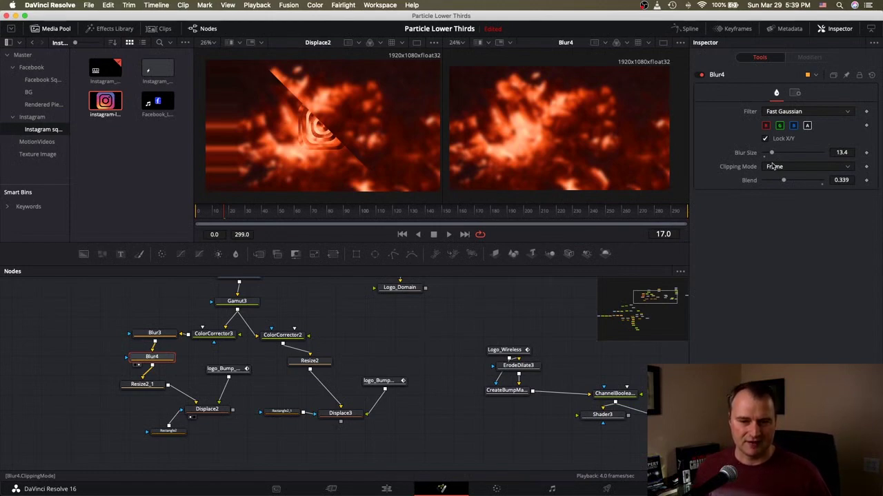
{"action": "left_click", "coordinate": [142, 341]}
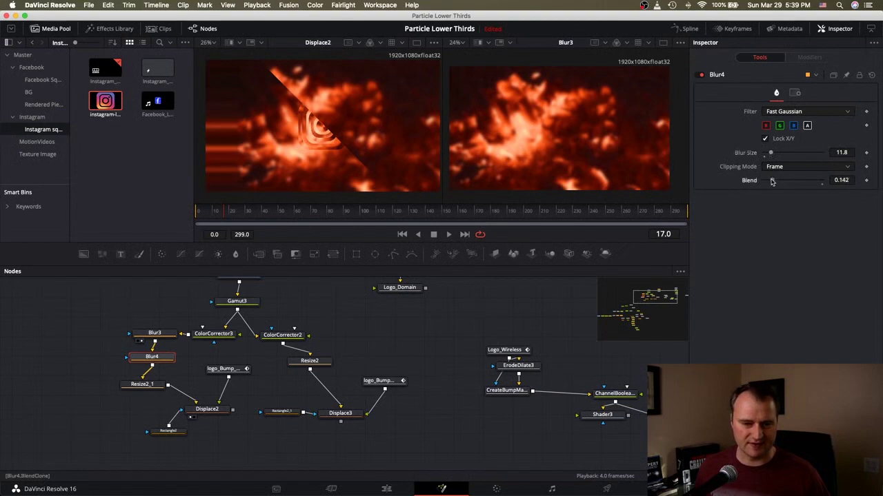
{"action": "left_click_drag", "start_coordinate": [773, 181], "coordinate": [750, 180]}
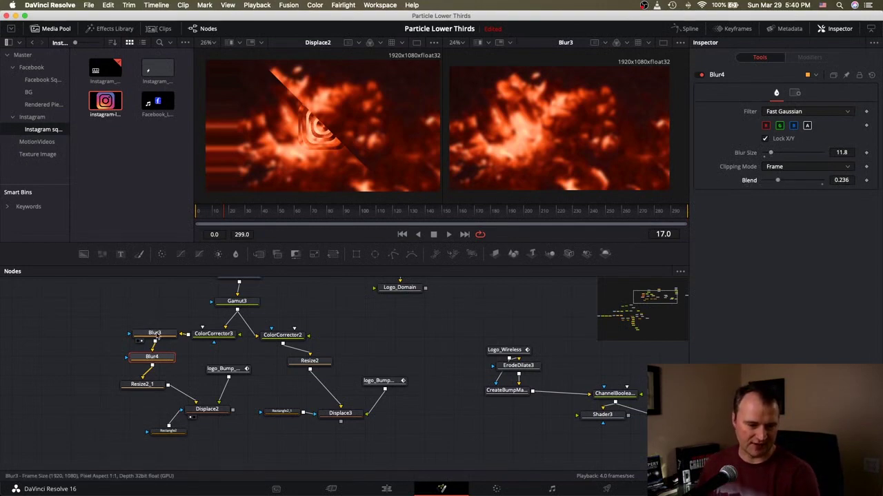
Duplicate Blur3 and Blur4 and insert the copies in sequence between Resize2 and Displace3
{"action": "left_click", "coordinate": [155, 335]}
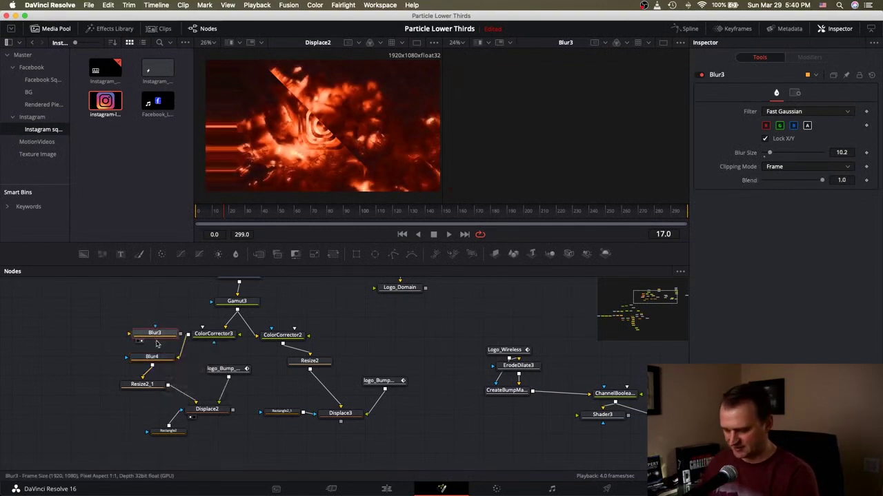
{"action": "left_click", "coordinate": [151, 357], "text": "shift"}
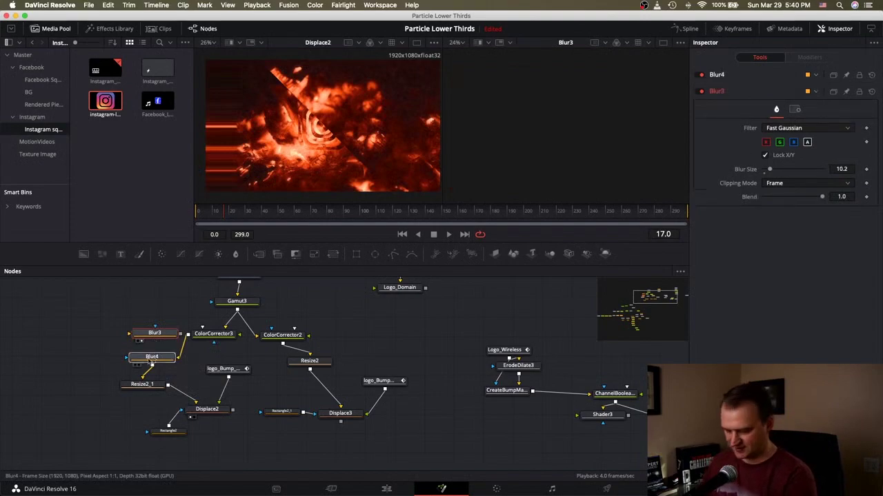
{"action": "key", "text": "ctrl+v"}
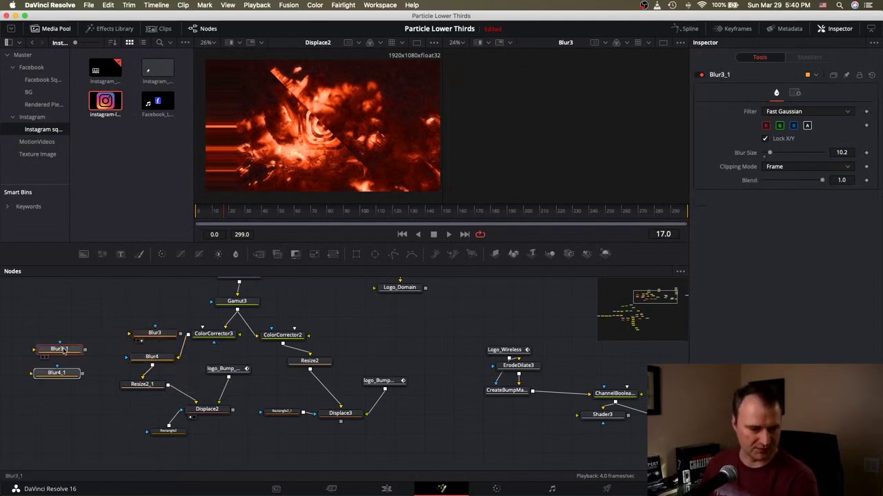
{"action": "left_click_drag", "start_coordinate": [61, 350], "coordinate": [378, 336]}
{"action": "mouse_move", "coordinate": [316, 370]}
{"action": "left_mouse_down"}
{"action": "mouse_move", "coordinate": [315, 346]}
{"action": "mouse_move", "coordinate": [337, 375]}
{"action": "mouse_move", "coordinate": [319, 372]}
{"action": "left_mouse_up"}
{"action": "left_click_drag", "start_coordinate": [290, 373], "coordinate": [330, 390]}
Move Blur3 and Blur4 in sequence between Resize2_1 and Displace2, and space out the nodes of that branch
{"action": "left_click_drag", "start_coordinate": [155, 333], "coordinate": [190, 396]}
{"action": "left_click_drag", "start_coordinate": [207, 409], "coordinate": [232, 434]}
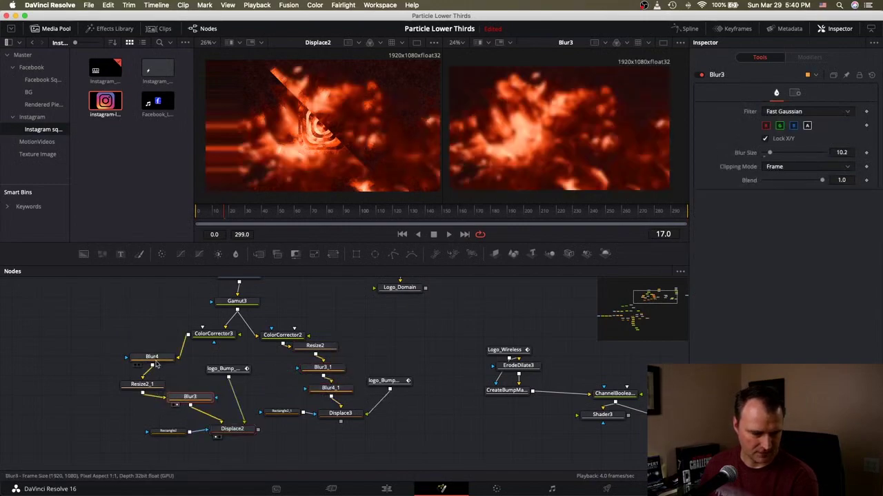
{"action": "left_click_drag", "start_coordinate": [152, 356], "coordinate": [207, 415]}
{"action": "left_click_drag", "start_coordinate": [177, 435], "coordinate": [178, 444]}
{"action": "left_click_drag", "start_coordinate": [232, 434], "coordinate": [233, 440]}
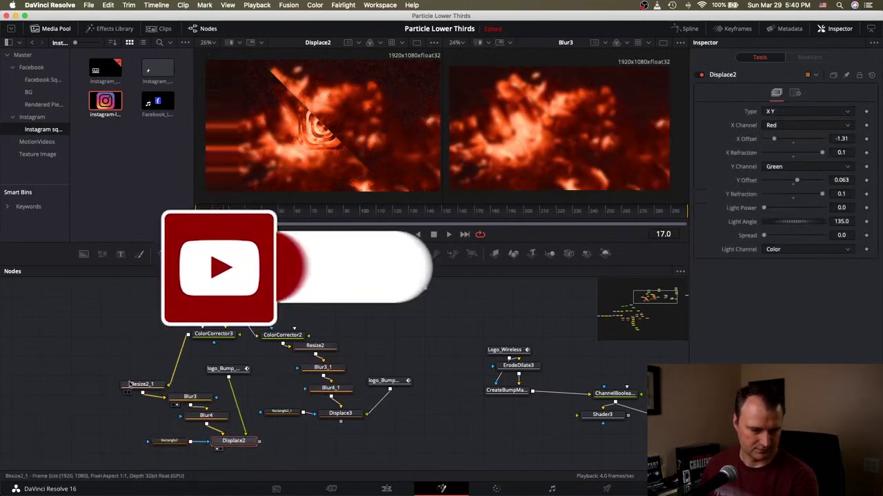
{"action": "left_click_drag", "start_coordinate": [131, 383], "coordinate": [147, 338]}
{"action": "left_click_drag", "start_coordinate": [190, 397], "coordinate": [174, 367]}
{"action": "left_click_drag", "start_coordinate": [206, 415], "coordinate": [186, 393]}
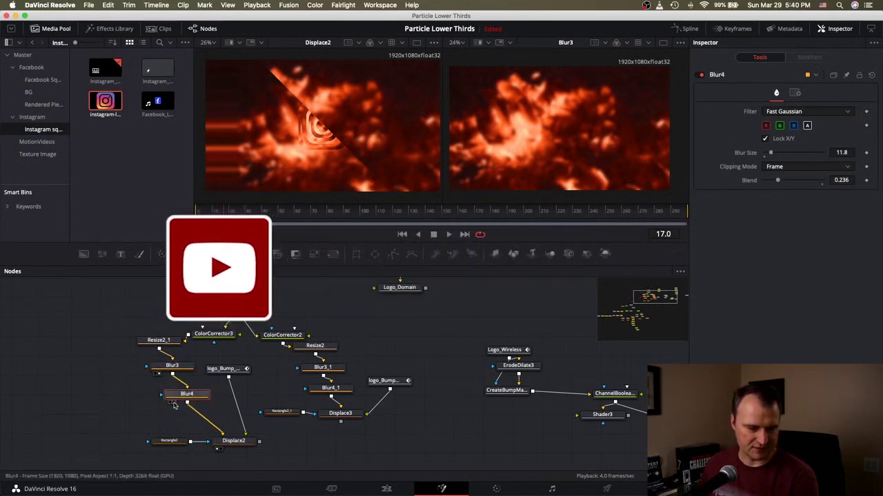
View Blur4 and set its blend to 0.134
{"action": "left_click", "coordinate": [173, 403]}
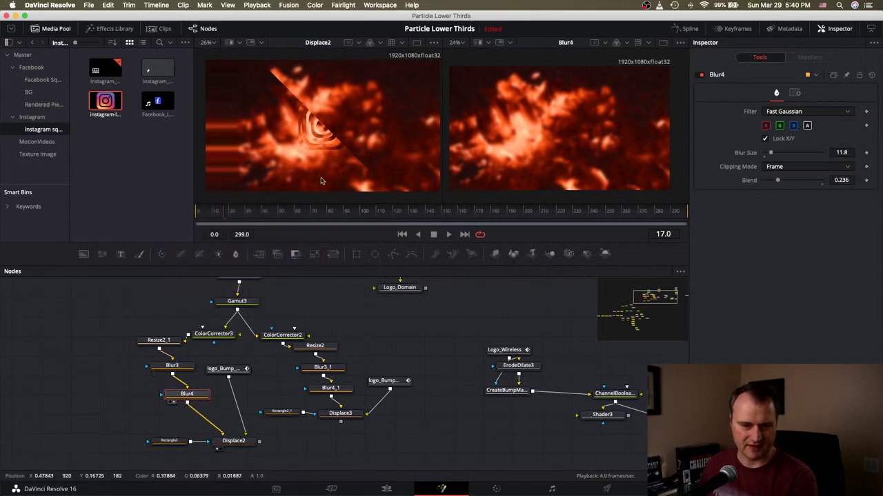
{"action": "left_click_drag", "start_coordinate": [771, 153], "coordinate": [782, 153]}
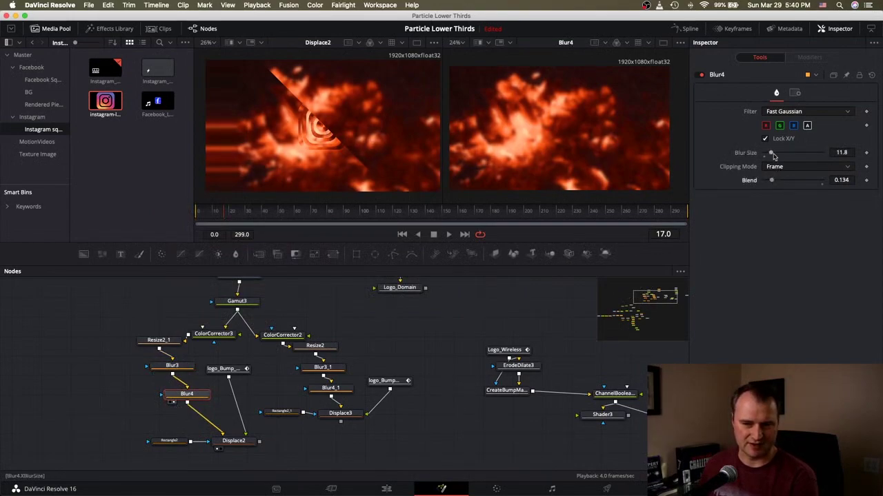
View Displace3 beside Displace2 and set Displace2's Y Offset to -0.5
{"action": "left_click", "coordinate": [329, 391]}
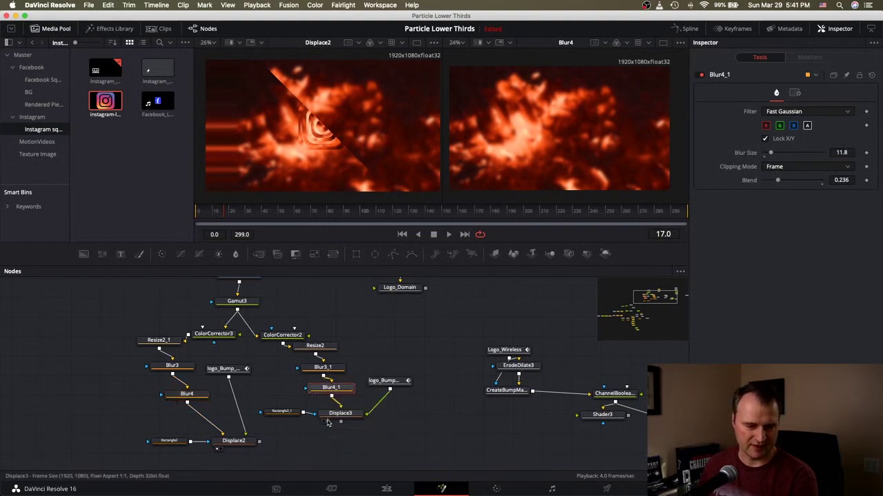
{"action": "left_click_drag", "start_coordinate": [340, 414], "coordinate": [594, 85]}
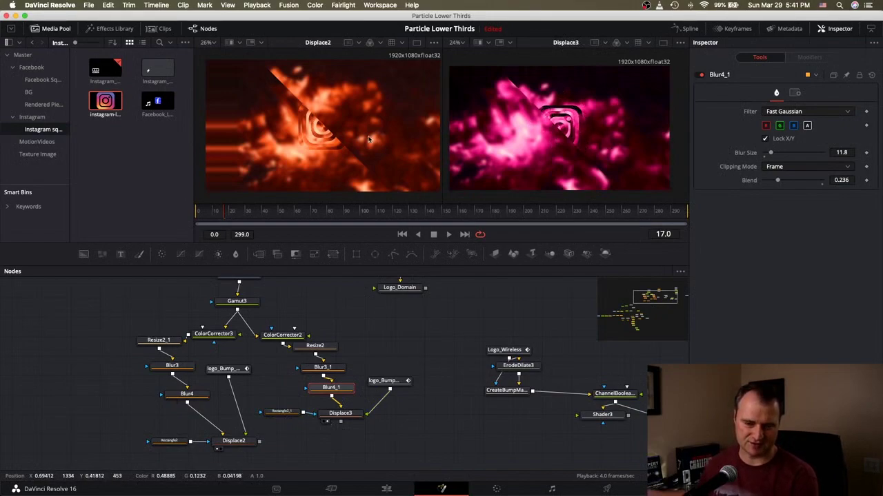
{"action": "left_click", "coordinate": [234, 441]}
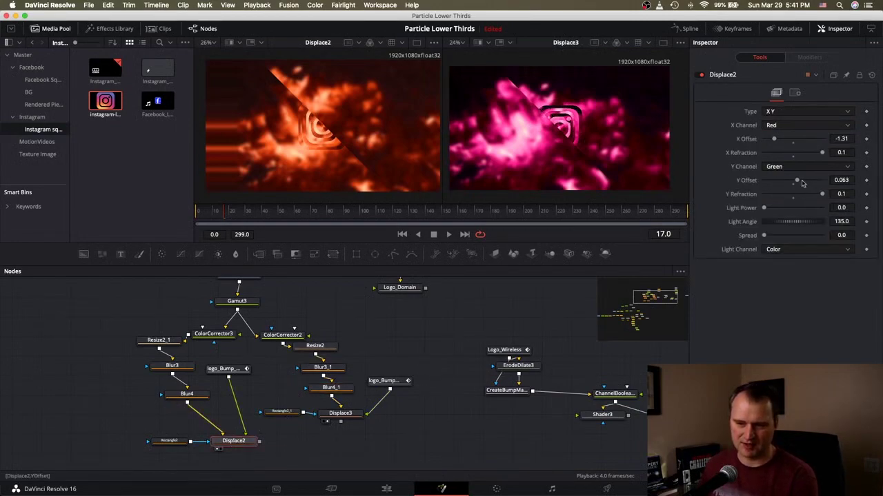
{"action": "left_click_drag", "start_coordinate": [800, 181], "coordinate": [761, 181]}
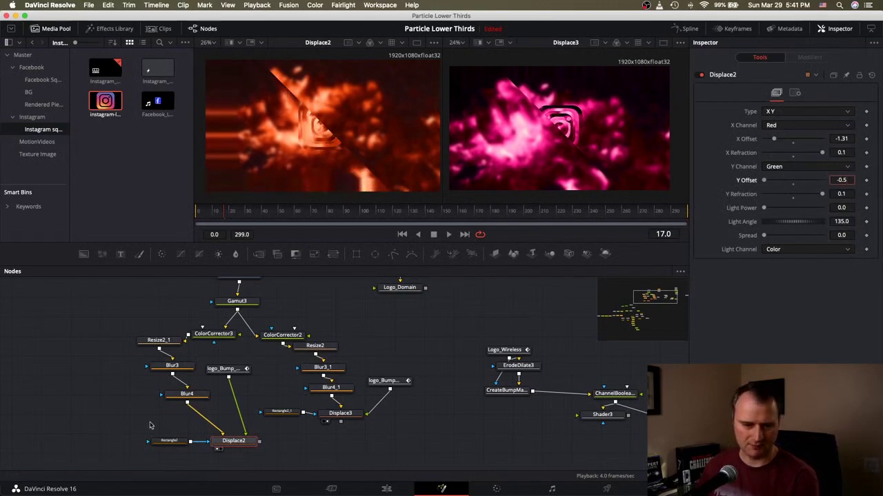
Arrange Resize2_1, Blur3 and Blur4 in a compact vertical column beside ColorCorrector3
{"action": "left_click", "coordinate": [187, 395]}
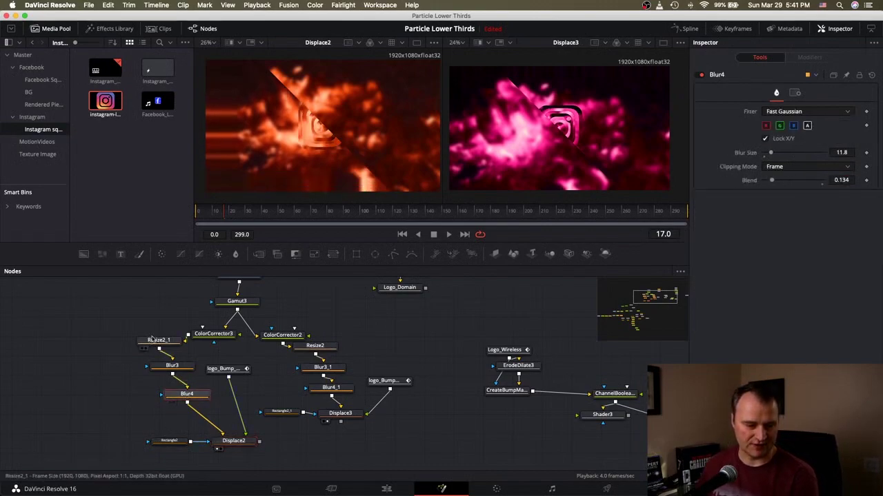
{"action": "left_click_drag", "start_coordinate": [186, 396], "coordinate": [155, 327]}
{"action": "left_click_drag", "start_coordinate": [165, 390], "coordinate": [155, 315]}
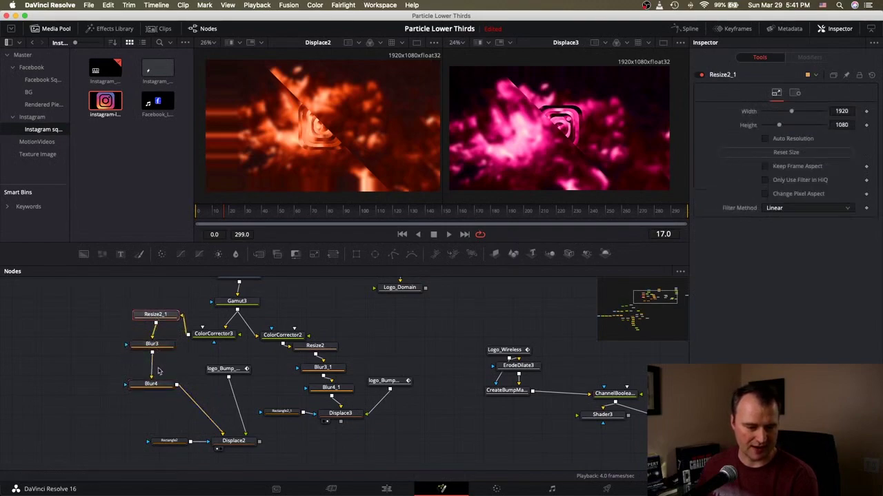
{"action": "left_click_drag", "start_coordinate": [154, 384], "coordinate": [152, 367]}
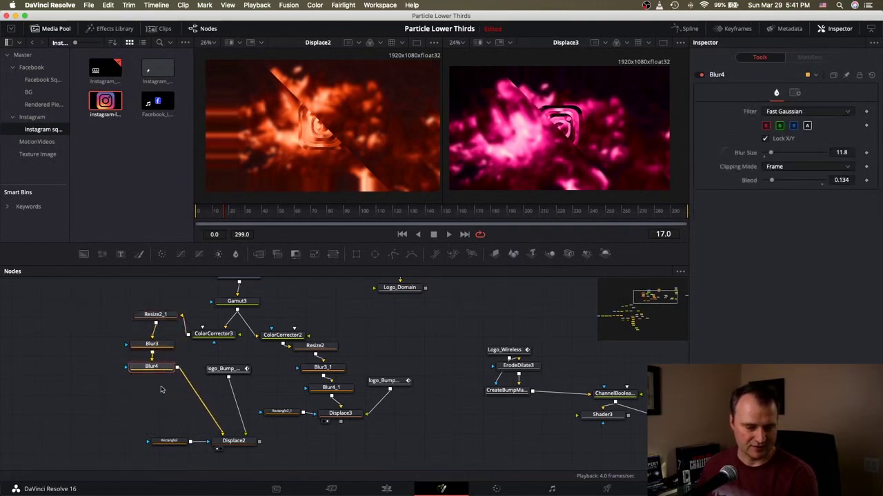
{"action": "left_click", "coordinate": [163, 388]}
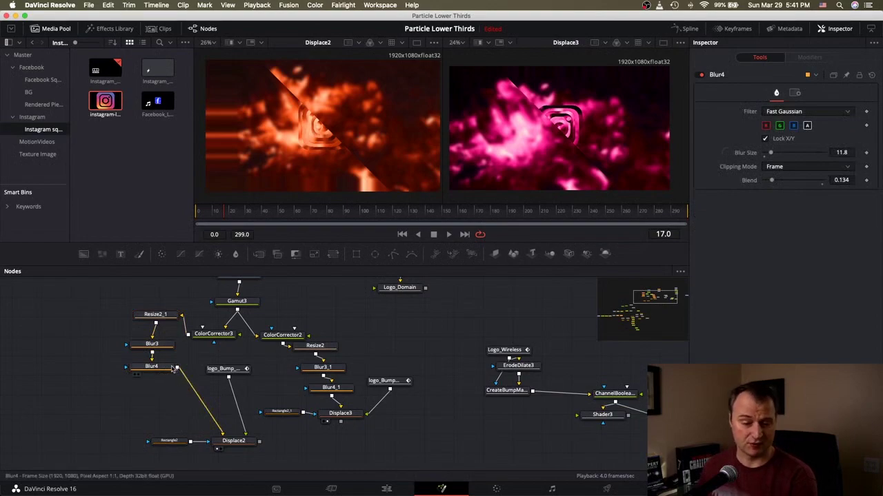
Insert a Filter node between Blur4 and Displace2 and set its filter type to Laplacian
{"action": "left_click", "coordinate": [164, 368]}
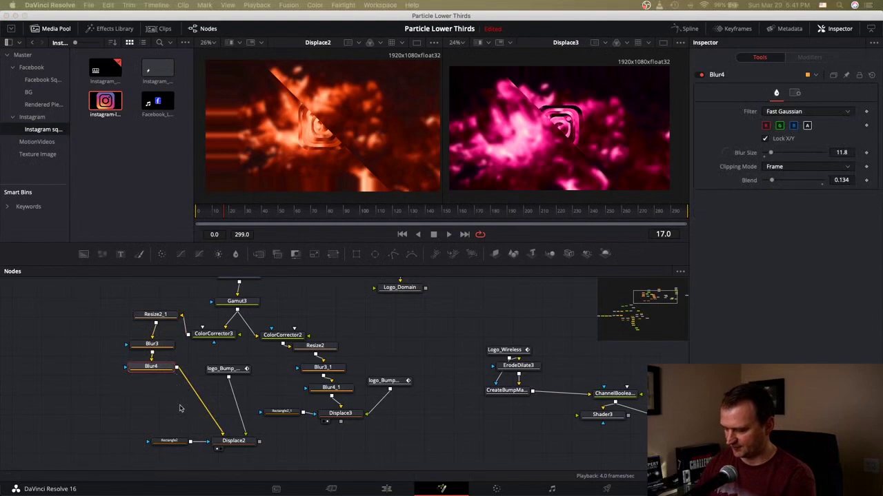
{"action": "key", "text": "Return"}
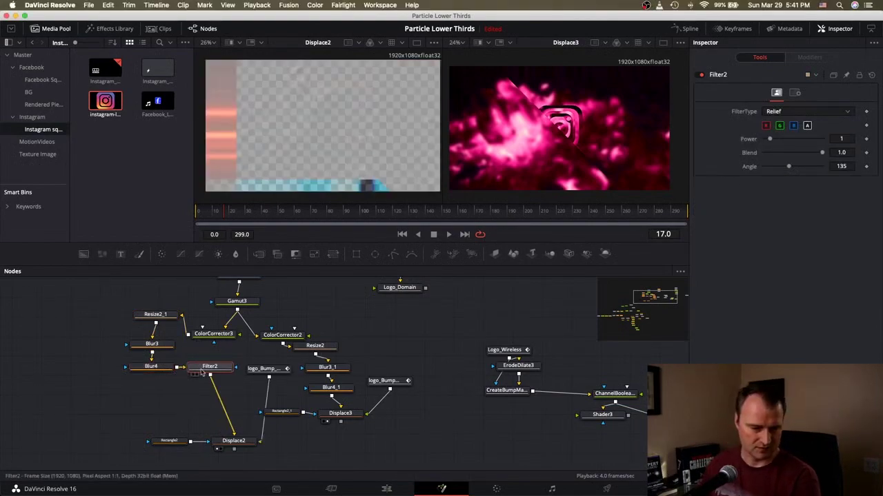
{"action": "left_click_drag", "start_coordinate": [207, 368], "coordinate": [181, 395]}
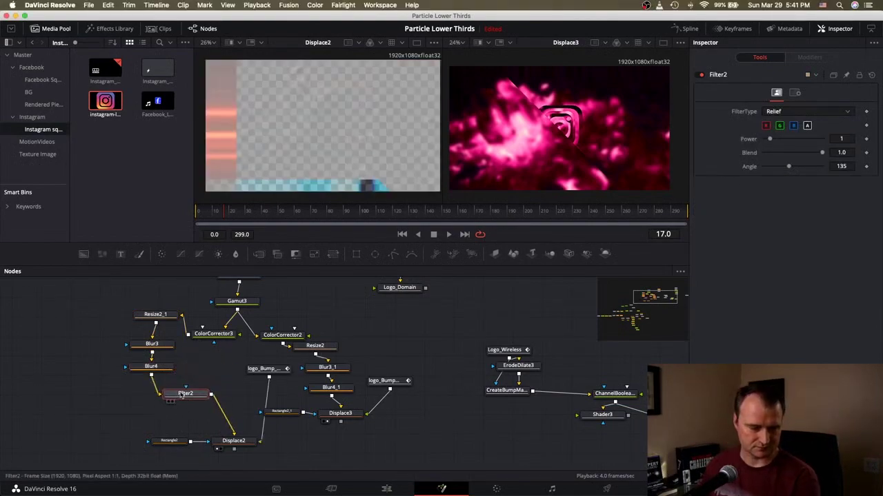
{"action": "left_click", "coordinate": [803, 111]}
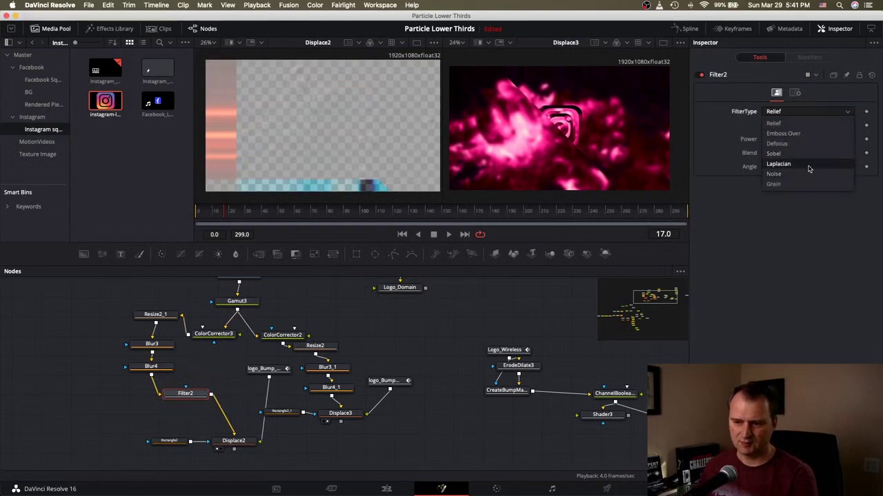
{"action": "left_click", "coordinate": [777, 164]}
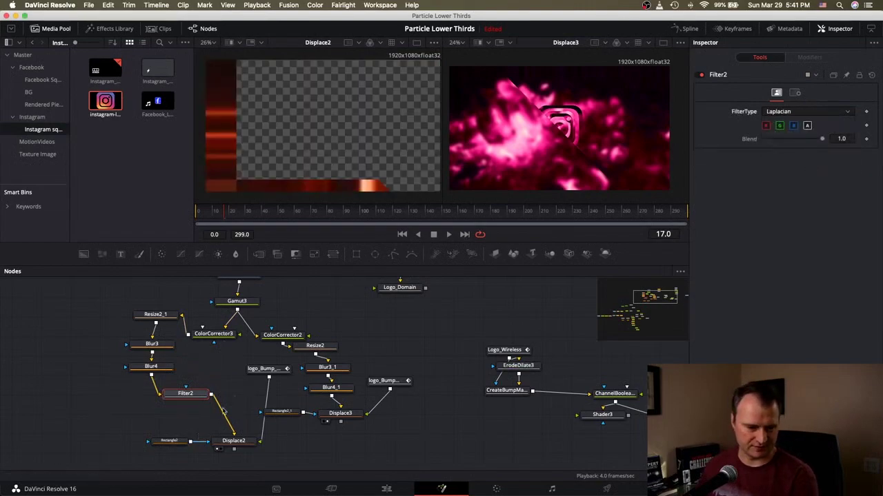
Mask Filter2 with Rectangle2_1 and rearrange Displace2 and the two rectangle masks around it
{"action": "left_click_drag", "start_coordinate": [311, 413], "coordinate": [185, 391]}
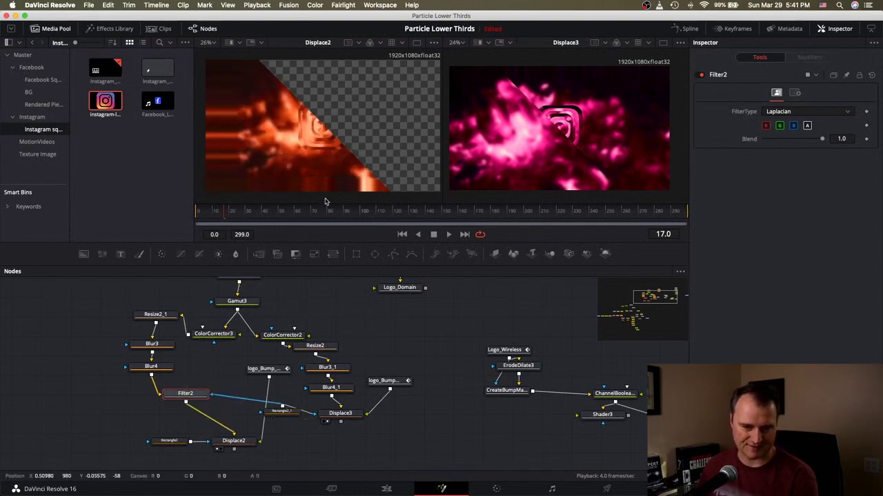
{"action": "left_click_drag", "start_coordinate": [233, 447], "coordinate": [265, 436]}
{"action": "left_click_drag", "start_coordinate": [207, 444], "coordinate": [183, 438]}
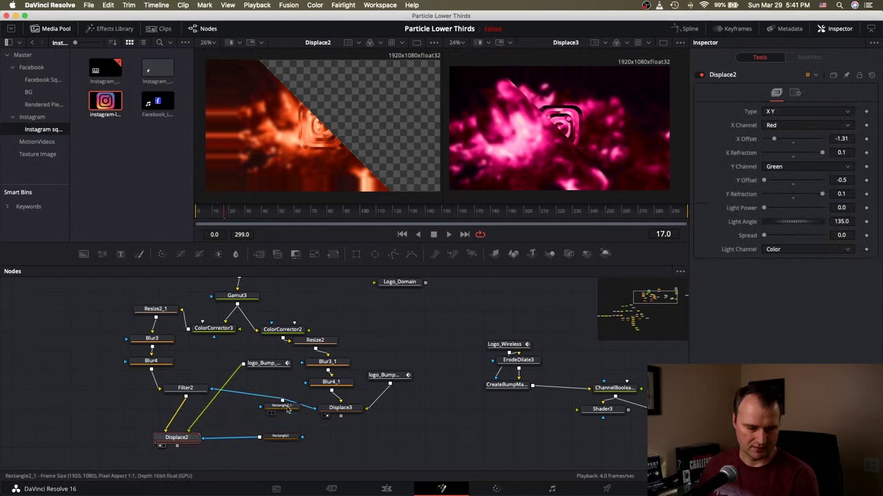
{"action": "left_click_drag", "start_coordinate": [281, 405], "coordinate": [276, 390]}
{"action": "left_click", "coordinate": [276, 390]}
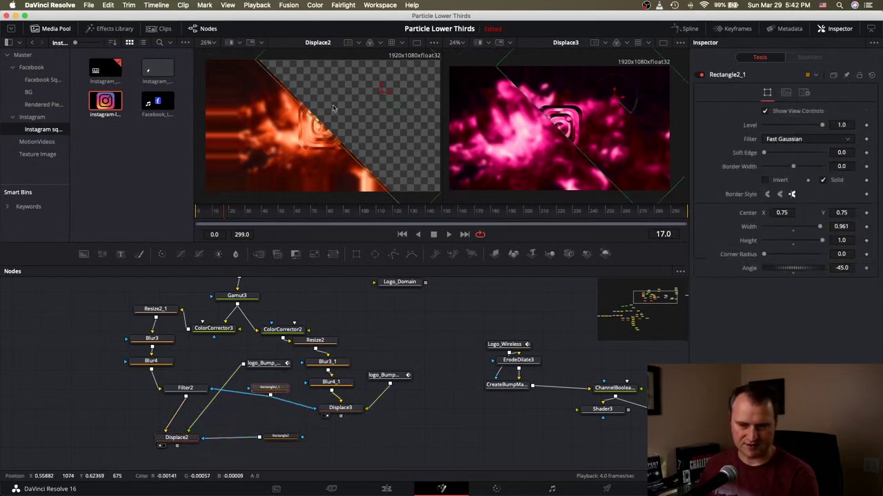
Insert a Filter node between Blur4_1 and Displace3 and mask it with Rectangle2
{"action": "left_click", "coordinate": [348, 408]}
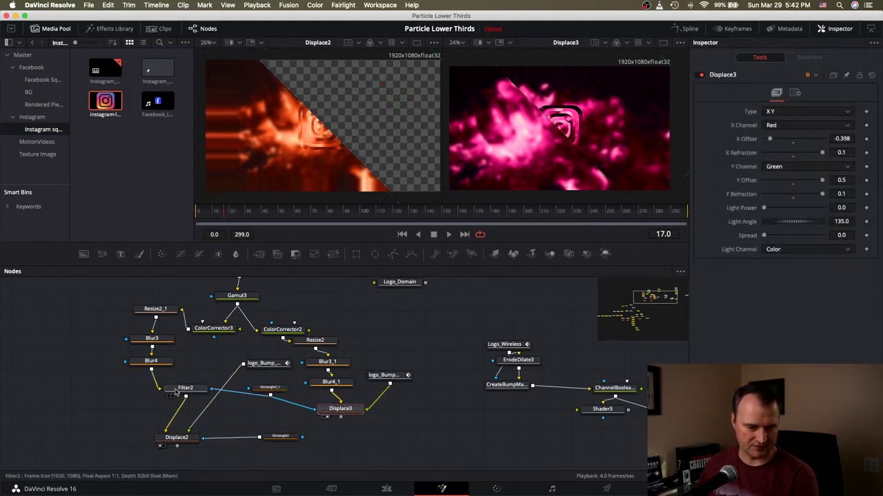
{"action": "left_click", "coordinate": [348, 389]}
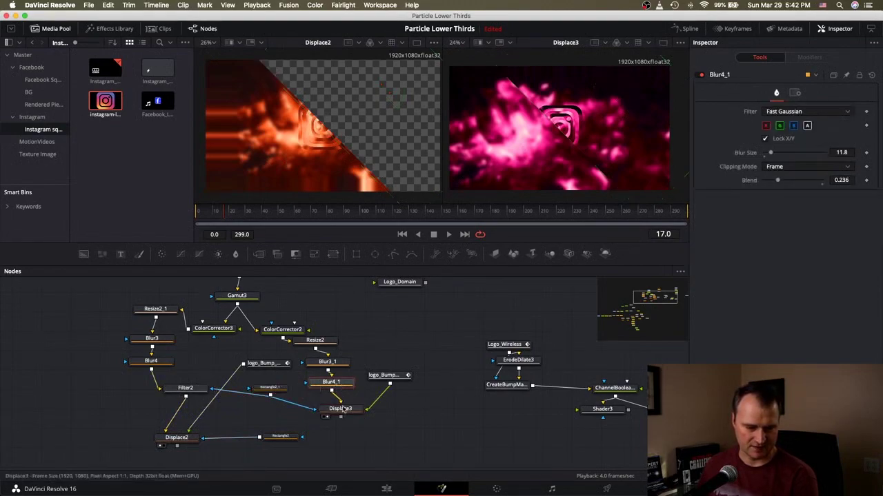
{"action": "left_click_drag", "start_coordinate": [343, 411], "coordinate": [343, 415]}
{"action": "key", "text": "super+Tab"}
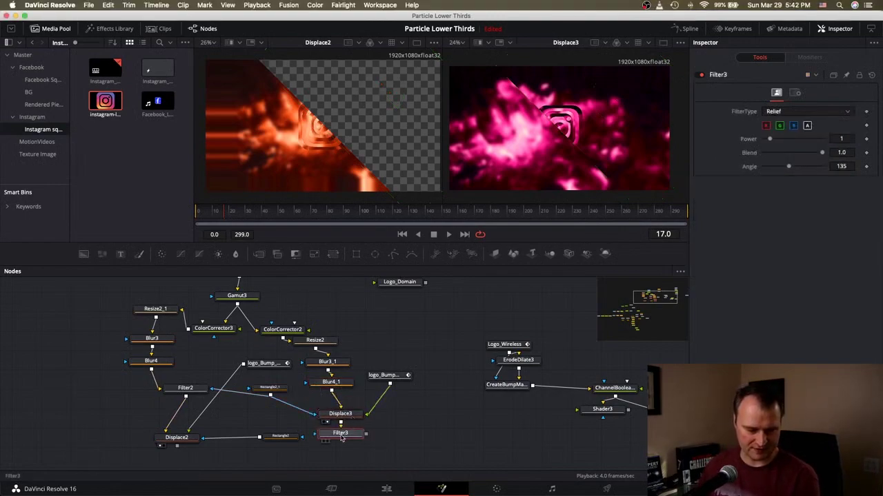
{"action": "left_click_drag", "start_coordinate": [345, 444], "coordinate": [347, 407]}
{"action": "left_click", "coordinate": [384, 443]}
{"action": "left_click_drag", "start_coordinate": [280, 436], "coordinate": [307, 405]}
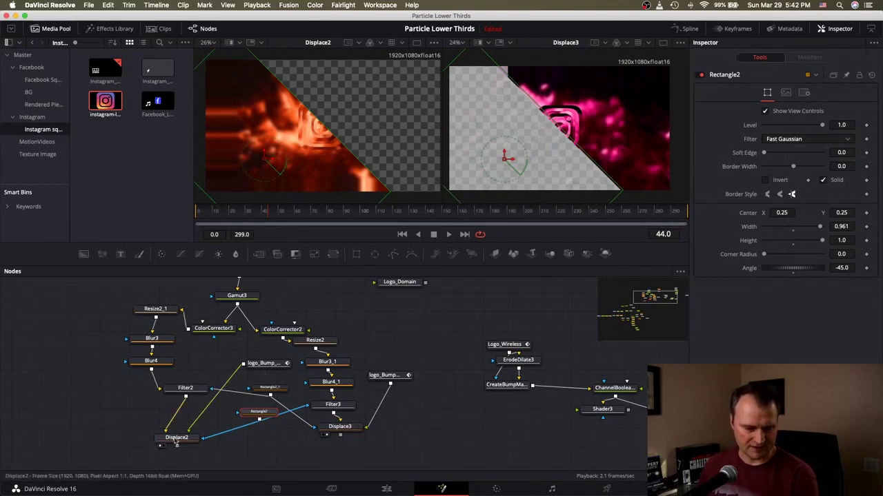
Set Filter3's filter type to Laplacian
{"action": "left_click", "coordinate": [817, 136]}
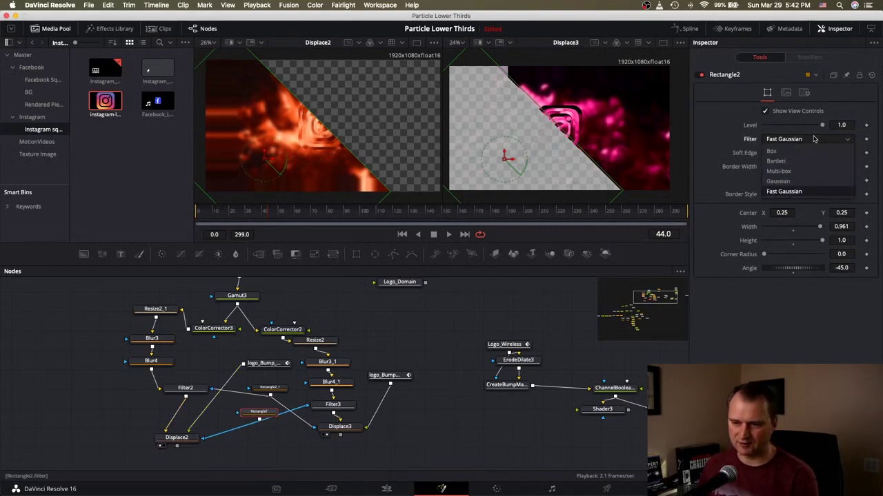
{"action": "left_click", "coordinate": [434, 391]}
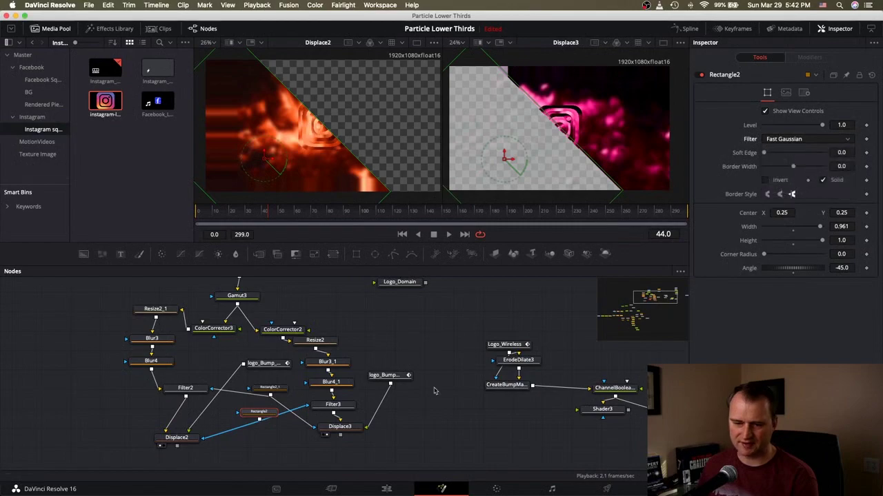
{"action": "left_click", "coordinate": [331, 407]}
{"action": "left_click", "coordinate": [782, 112]}
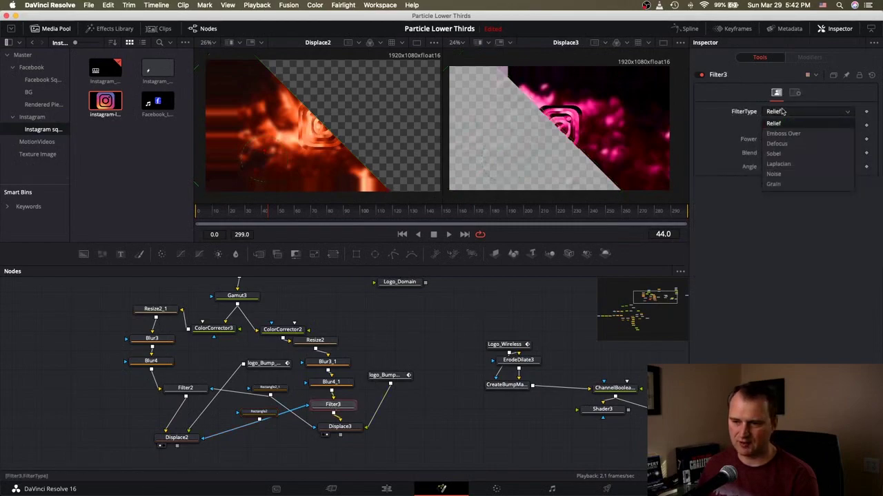
{"action": "left_click", "coordinate": [779, 164]}
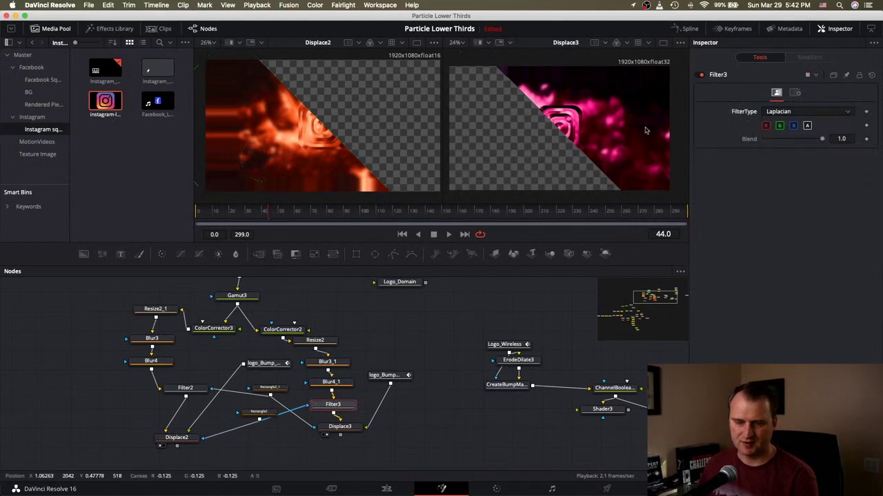
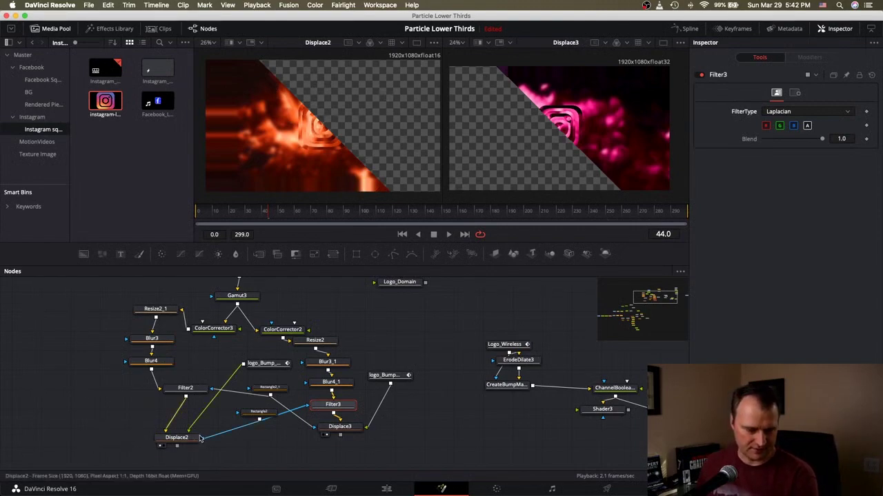
Try Y Offset values of 0.5 and -0.9 on Displace2, ending back at -0.5
{"action": "left_click", "coordinate": [259, 411]}
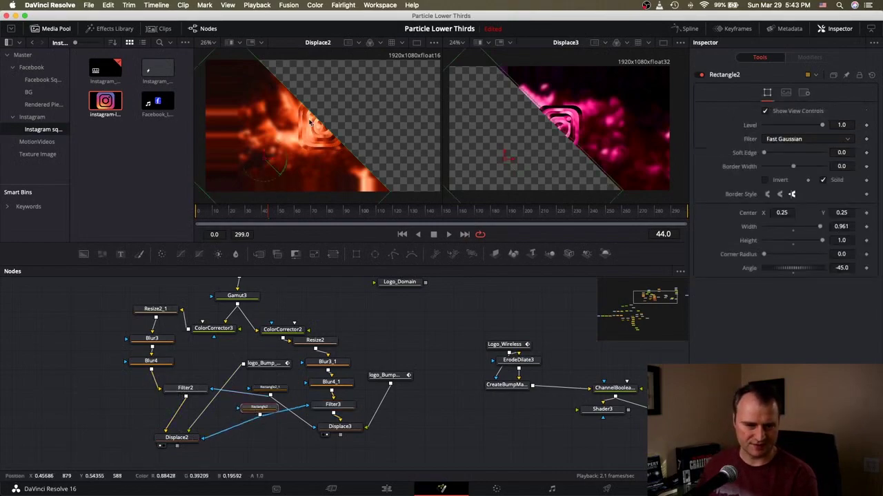
{"action": "left_click", "coordinate": [178, 439]}
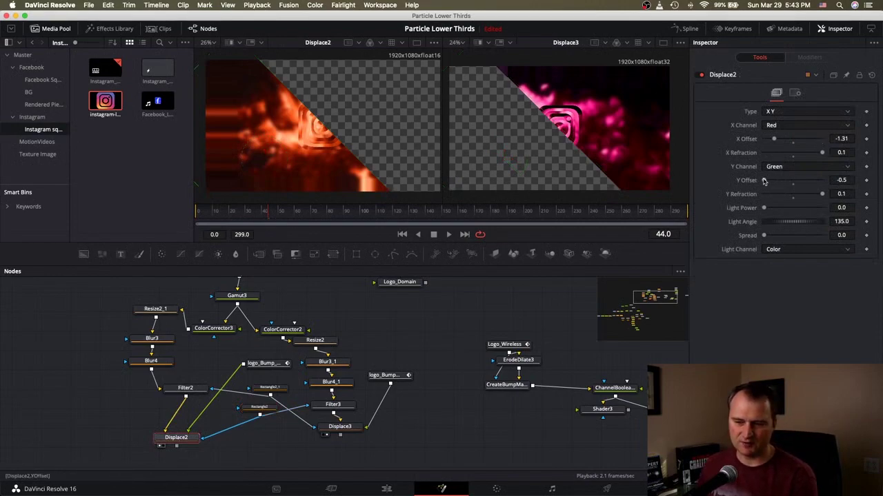
{"action": "left_click_drag", "start_coordinate": [775, 181], "coordinate": [827, 181]}
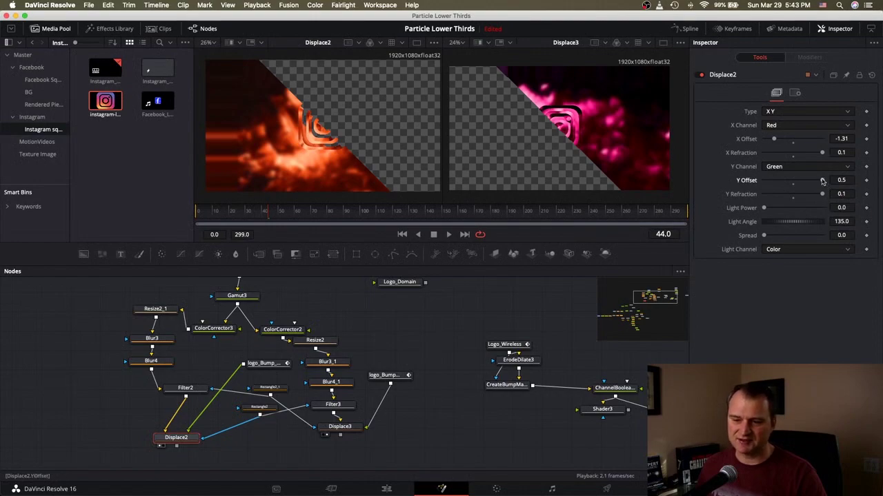
{"action": "left_click_drag", "start_coordinate": [822, 181], "coordinate": [743, 181]}
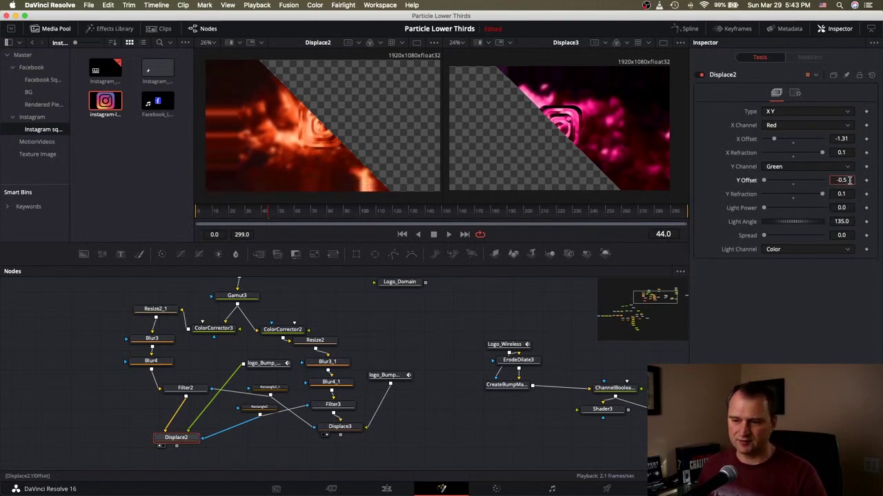
{"action": "key", "text": "BackSpace"}
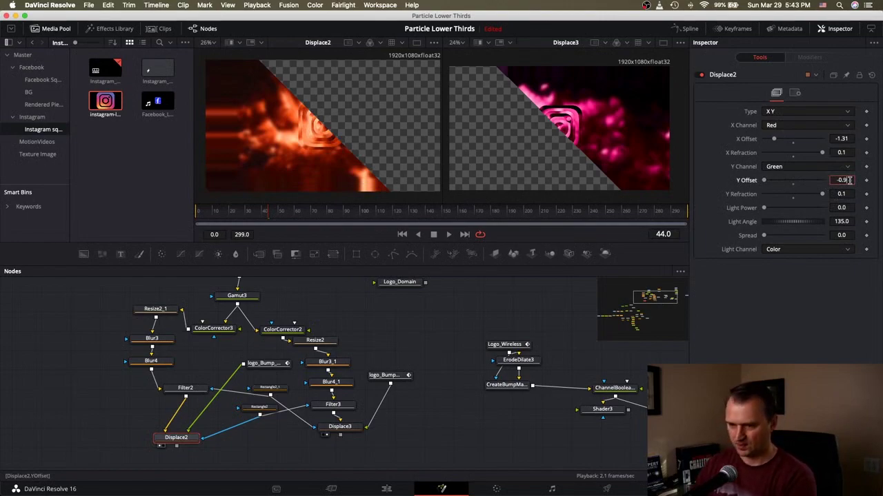
{"action": "key", "text": "Tab"}
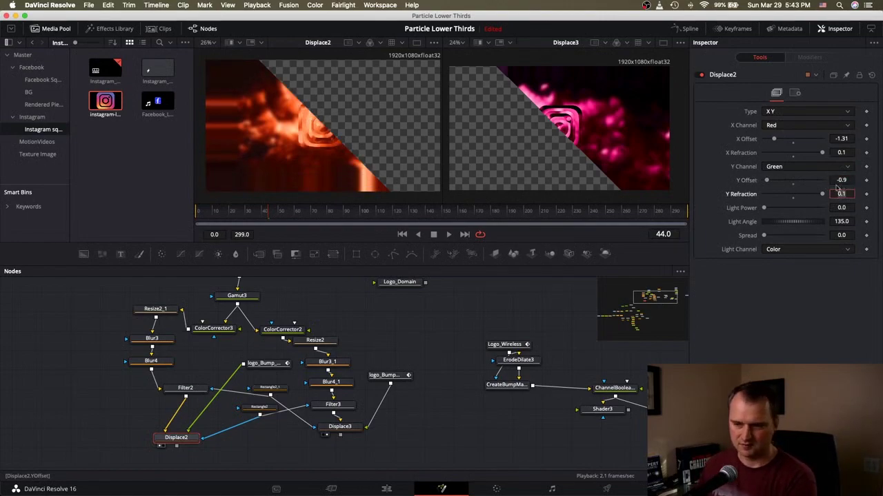
{"action": "mouse_move", "coordinate": [765, 181]}
{"action": "left_mouse_down"}
{"action": "mouse_move", "coordinate": [740, 181]}
{"action": "mouse_move", "coordinate": [786, 180]}
{"action": "mouse_move", "coordinate": [777, 180]}
{"action": "left_mouse_up"}
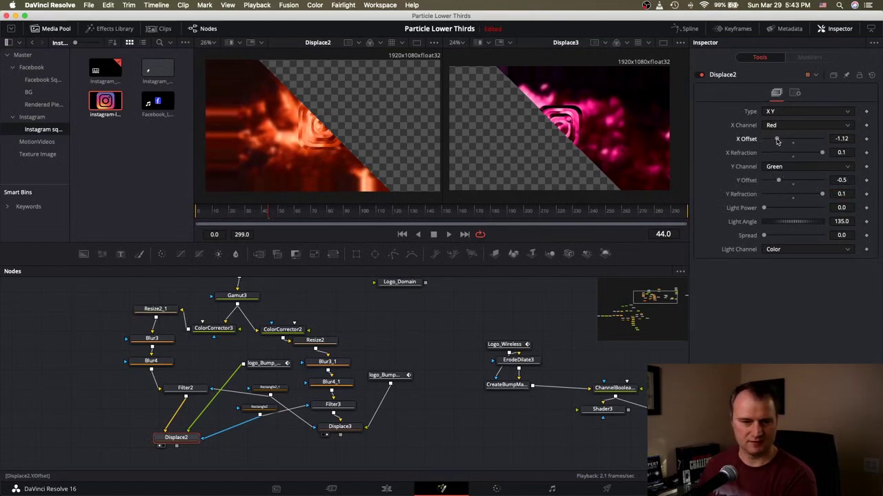
Adjust Displace2's X Offset to -2.0 and its Y Offset to -0.95
{"action": "mouse_move", "coordinate": [777, 140]}
{"action": "left_mouse_down"}
{"action": "mouse_move", "coordinate": [785, 140]}
{"action": "mouse_move", "coordinate": [762, 141]}
{"action": "left_mouse_up"}
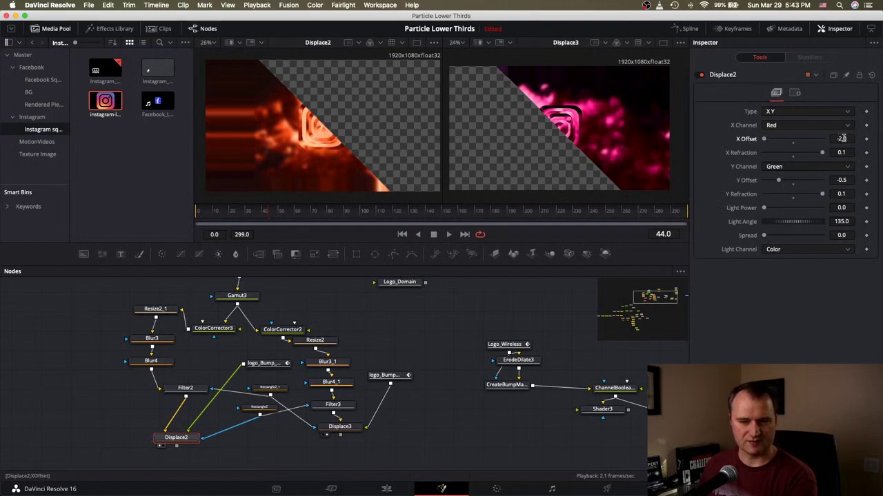
{"action": "type", "text": "2.0"}
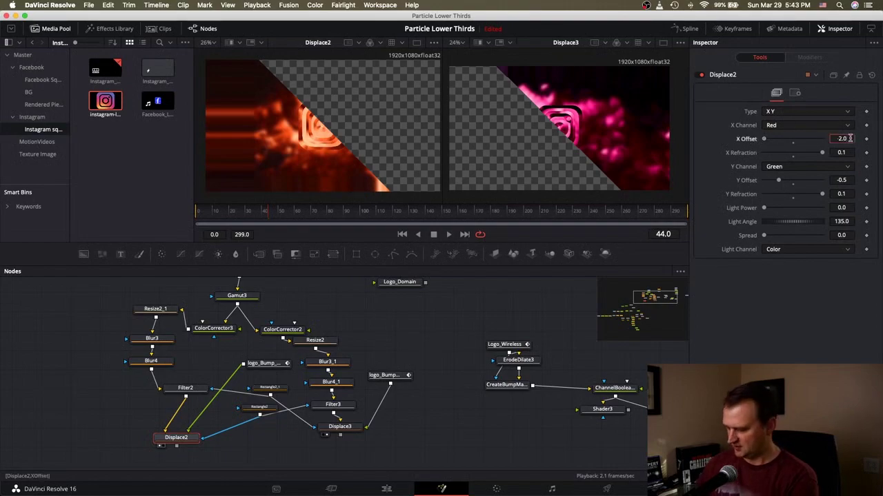
{"action": "key", "text": "Tab"}
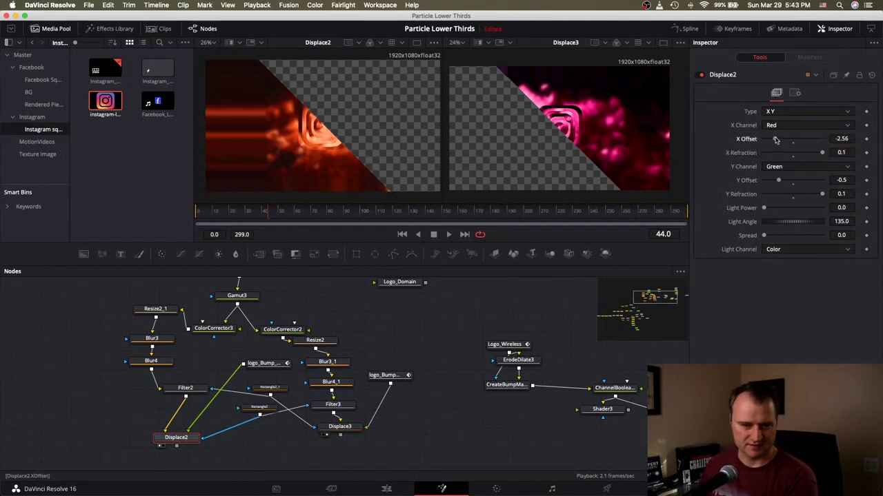
{"action": "left_click_drag", "start_coordinate": [775, 140], "coordinate": [773, 141]}
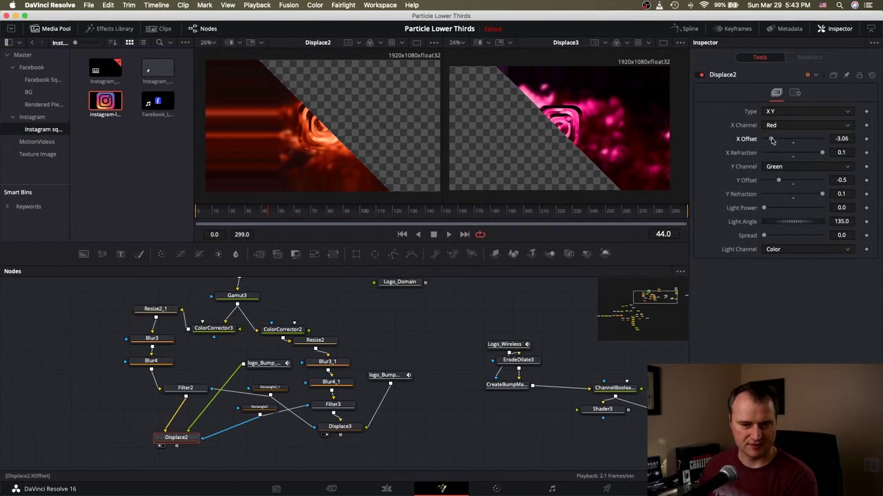
{"action": "left_click_drag", "start_coordinate": [773, 140], "coordinate": [774, 141]}
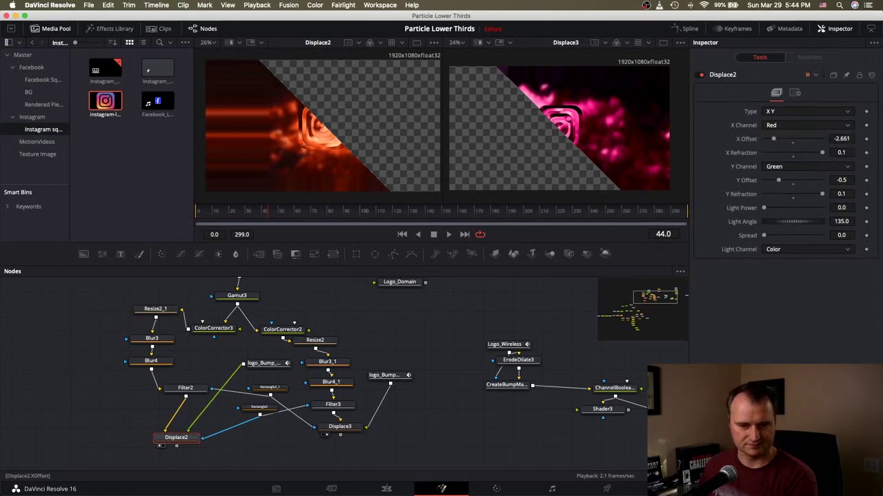
{"action": "left_click_drag", "start_coordinate": [774, 140], "coordinate": [774, 140]}
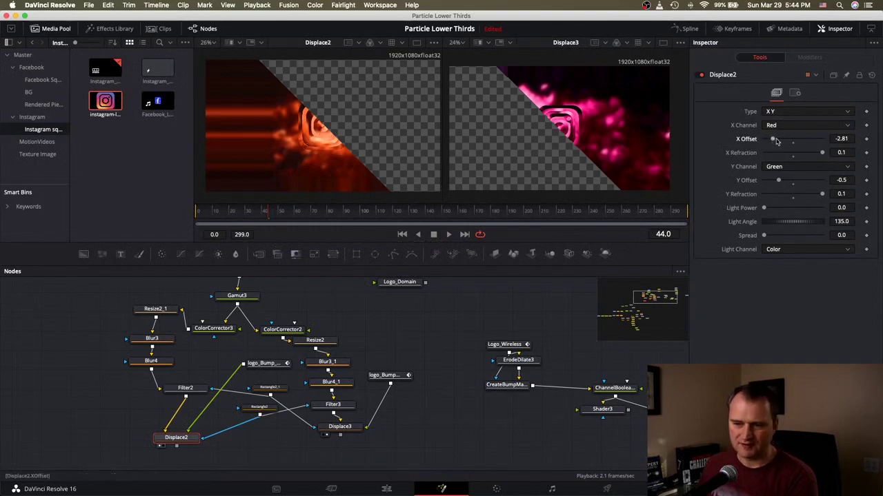
{"action": "left_click_drag", "start_coordinate": [774, 141], "coordinate": [780, 143]}
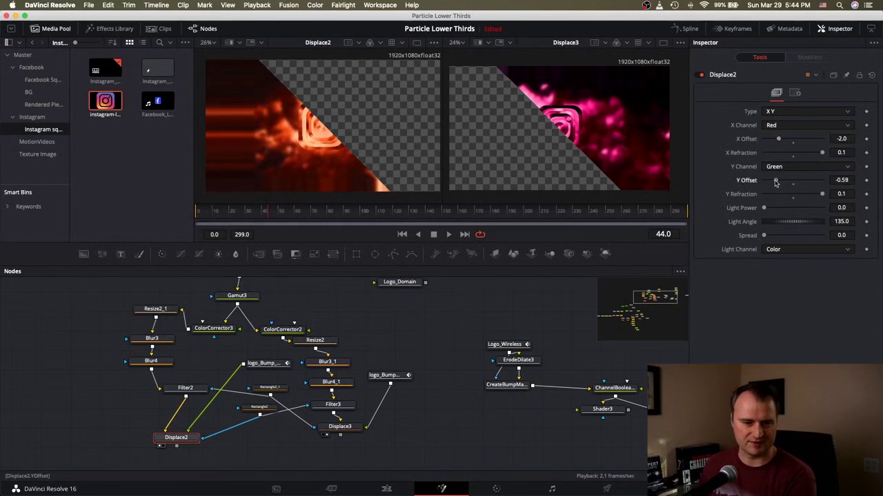
{"action": "left_click_drag", "start_coordinate": [775, 182], "coordinate": [764, 181]}
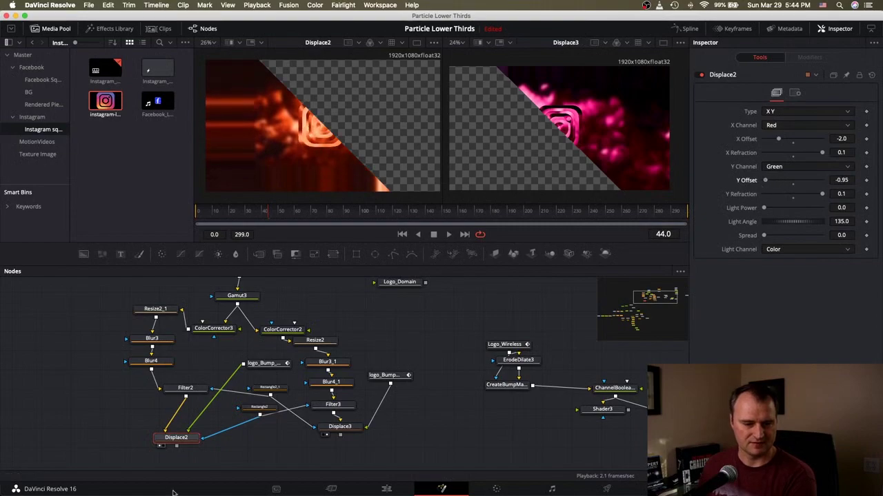
Add a Channel Booleans node fed by Displace2 and connect Displace3 as its foreground input
{"action": "left_click_drag", "start_coordinate": [179, 445], "coordinate": [186, 439]}
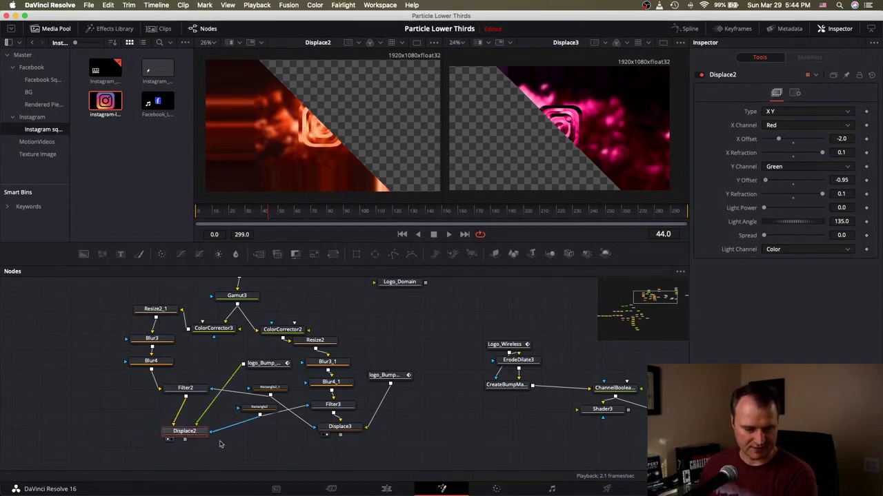
{"action": "key", "text": "super+Tab"}
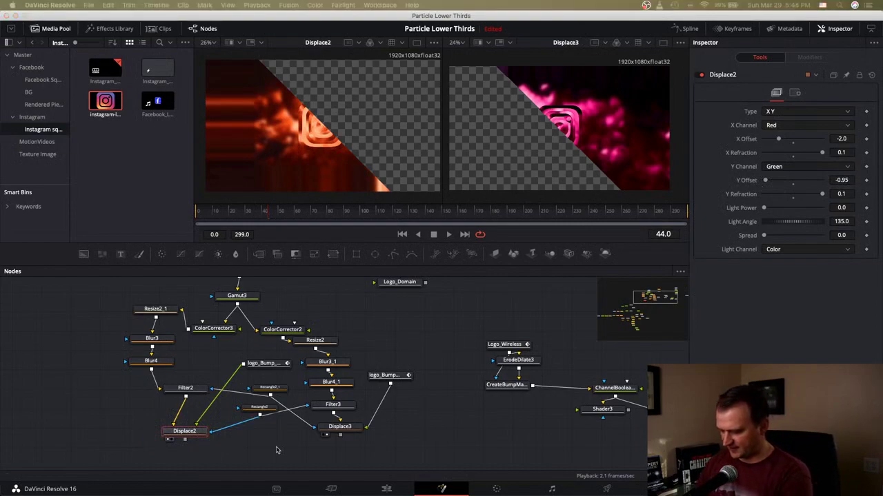
{"action": "key", "text": "Return"}
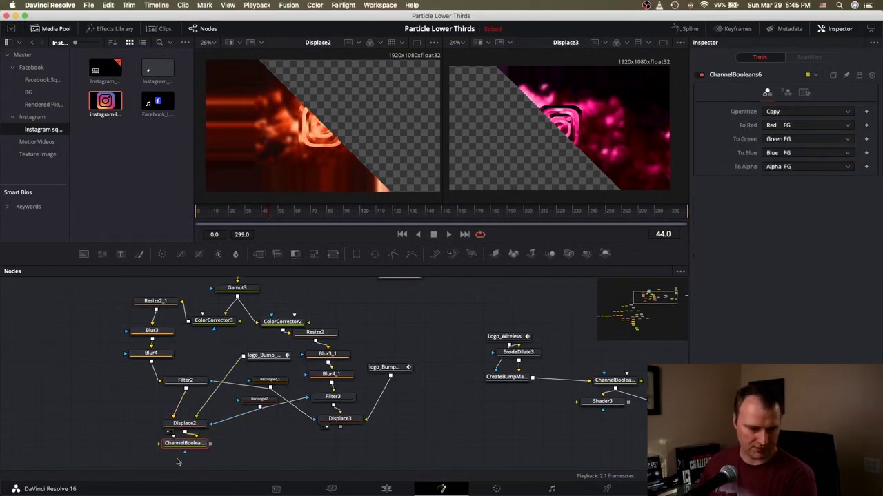
{"action": "left_click_drag", "start_coordinate": [183, 443], "coordinate": [251, 438]}
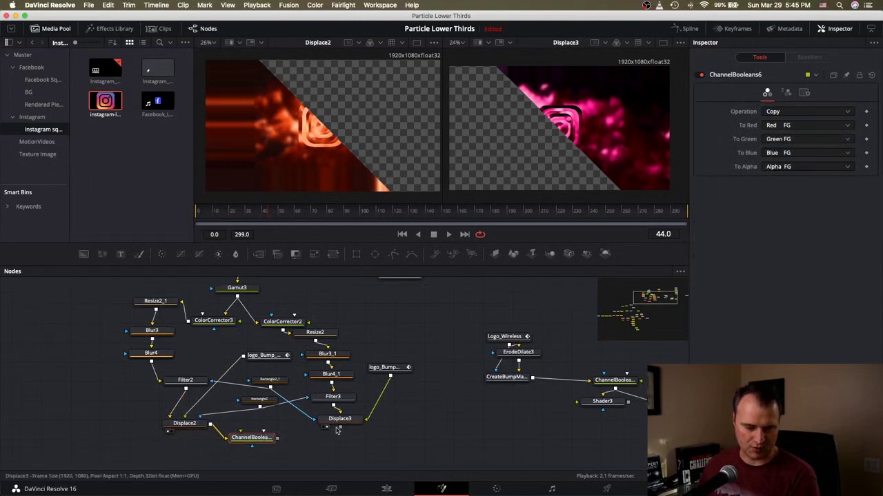
{"action": "left_click_drag", "start_coordinate": [337, 429], "coordinate": [236, 439]}
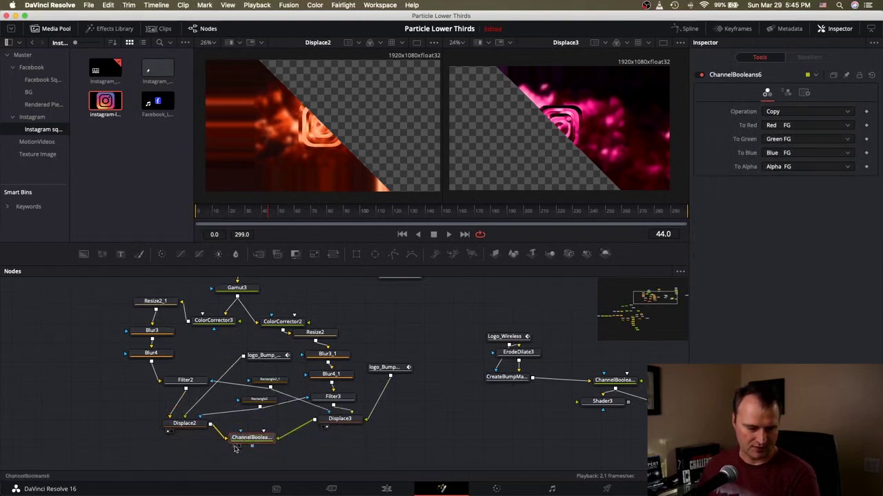
Show the new Channel Booleans node in the viewer that displays Displace2 and set its operation to Add
{"action": "left_click", "coordinate": [236, 446]}
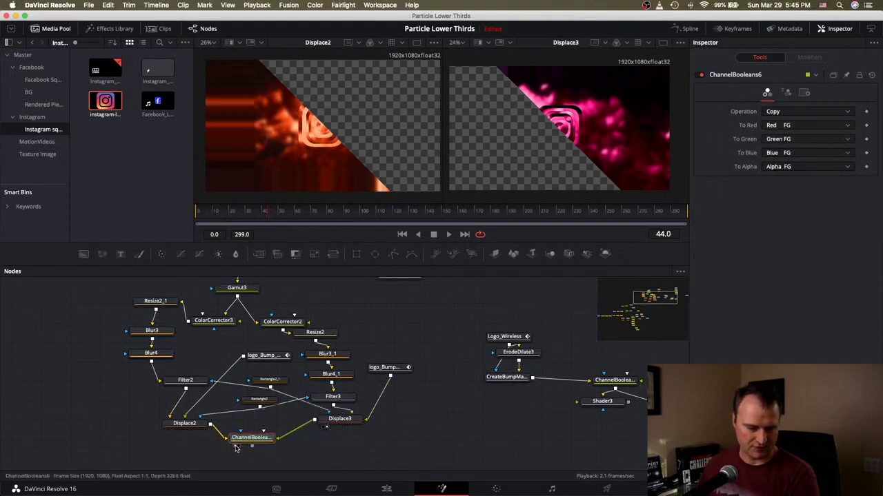
{"action": "left_click", "coordinate": [820, 111]}
{"action": "left_click", "coordinate": [806, 127]}
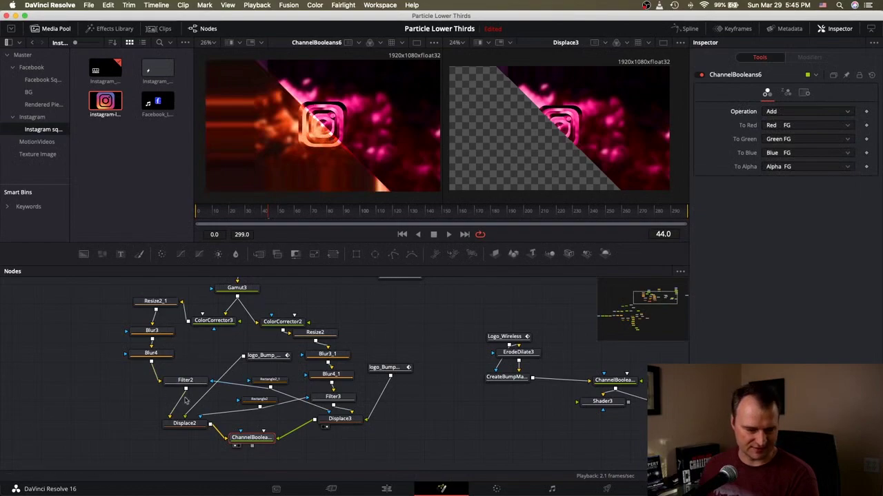
Soften the diagonal seam by setting Soft Edge to about 0.0331 on Rectangle2_1 and about 0.0787 on Rectangle2
{"action": "left_click", "coordinate": [275, 381]}
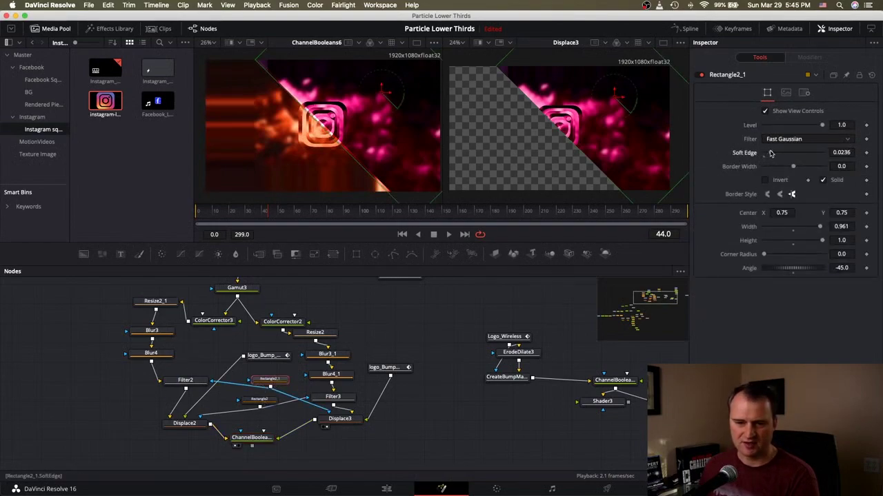
{"action": "left_click", "coordinate": [259, 399]}
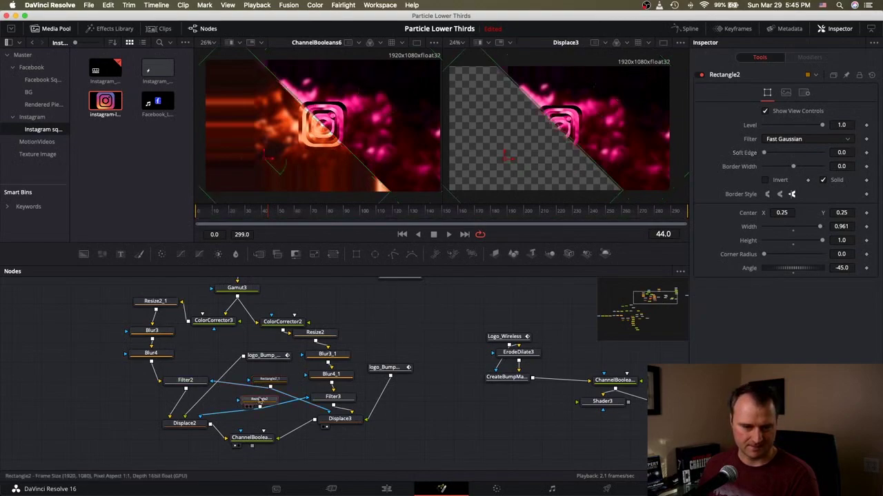
{"action": "left_click_drag", "start_coordinate": [763, 153], "coordinate": [787, 153]}
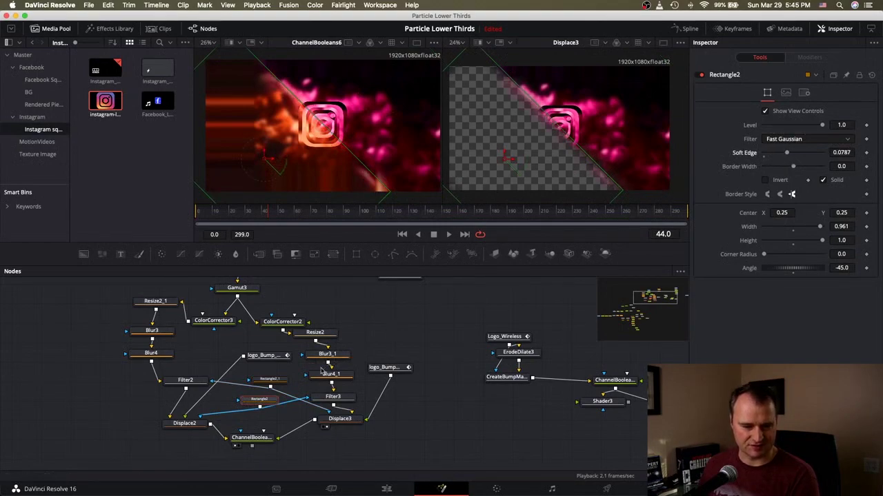
{"action": "left_click", "coordinate": [271, 379]}
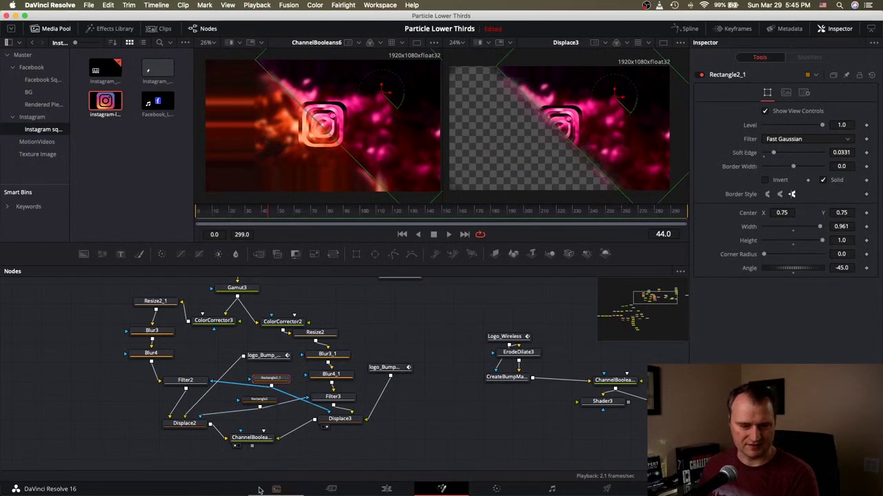
{"action": "left_click", "coordinate": [255, 439]}
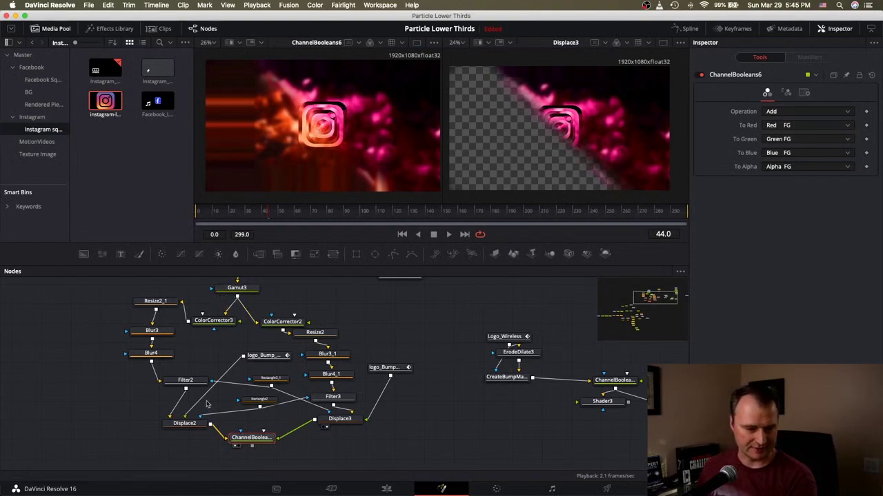
Resize the Rectangle2_1 mask to a width of about 0.984 and a height of about 0.906
{"action": "left_click", "coordinate": [269, 380]}
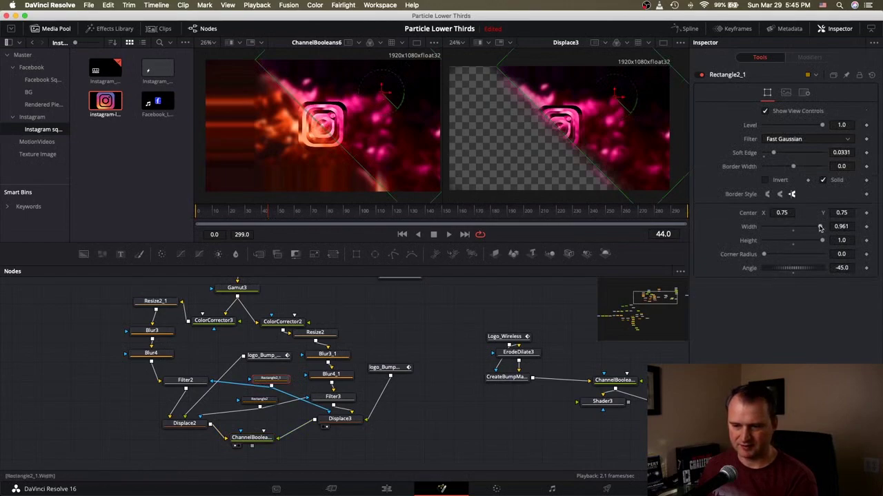
{"action": "left_click_drag", "start_coordinate": [820, 228], "coordinate": [817, 242]}
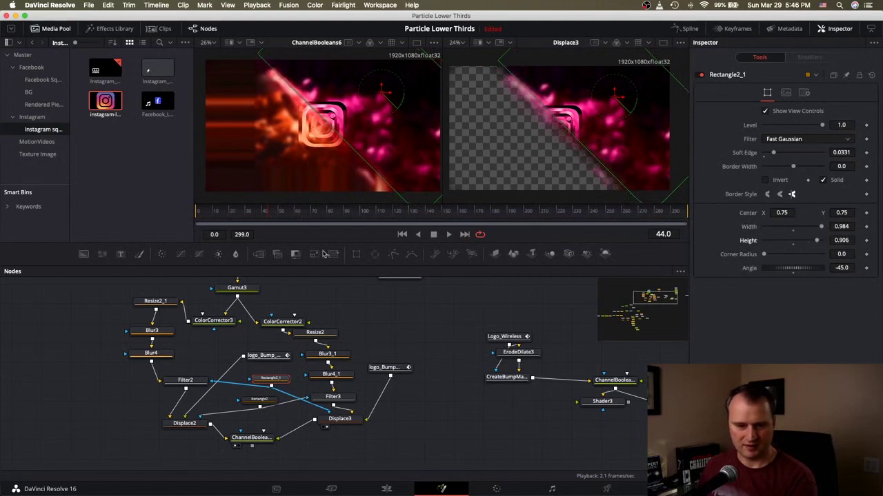
Set the height of the Rectangle2 mask to 1.2
{"action": "left_click", "coordinate": [261, 402]}
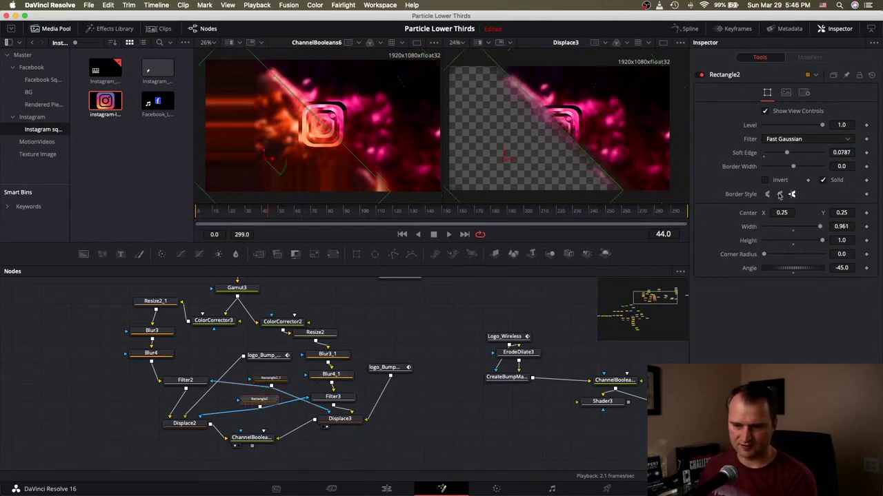
{"action": "left_click", "coordinate": [854, 241]}
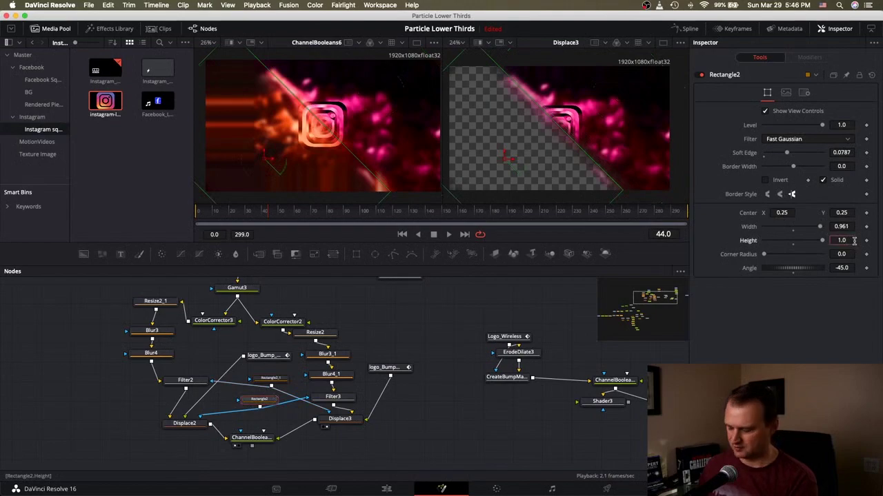
{"action": "key", "text": "Tab"}
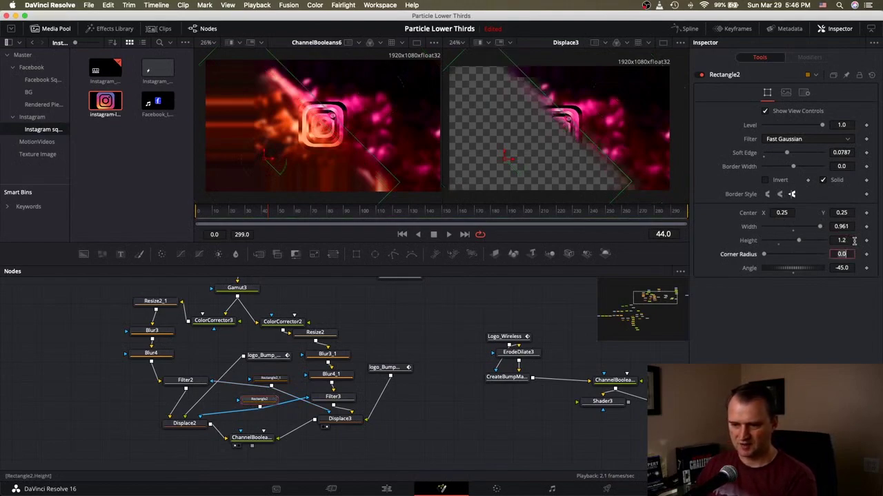
Set the height of the Rectangle2_1 mask to 1.0 to tighten the diagonal seam
{"action": "left_click", "coordinate": [273, 380]}
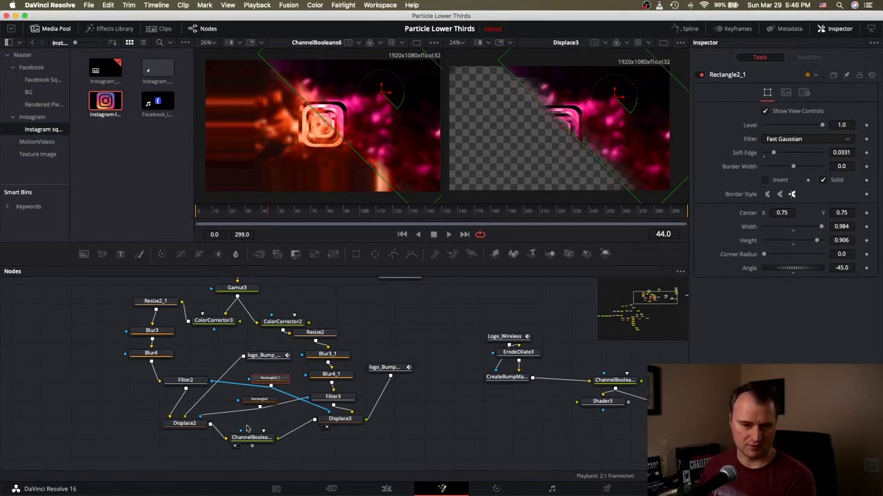
{"action": "left_click", "coordinate": [259, 399]}
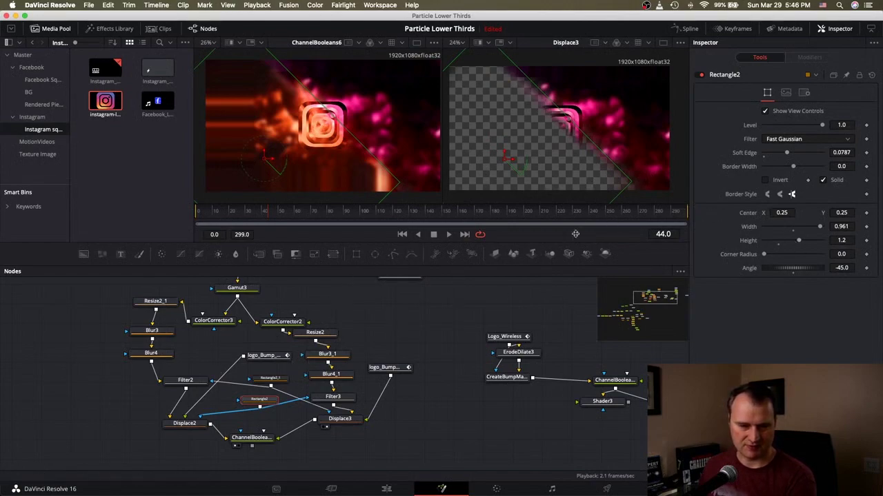
{"action": "left_click", "coordinate": [270, 378]}
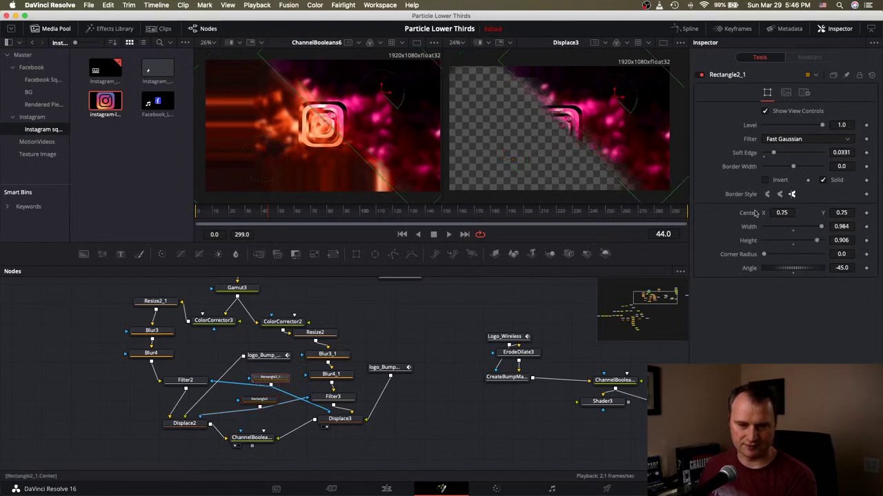
{"action": "left_click_drag", "start_coordinate": [817, 241], "coordinate": [824, 241]}
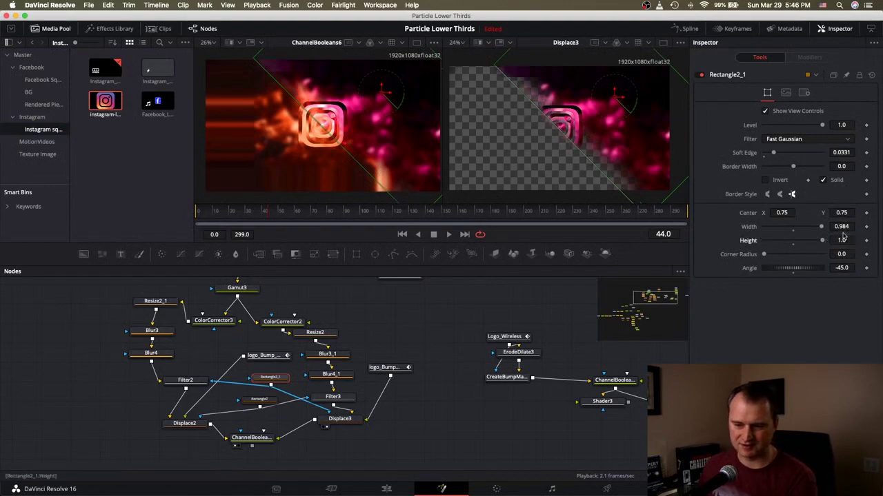
Set the height of the Rectangle2 mask to 1.0 and deselect it to check the seam
{"action": "left_click", "coordinate": [255, 400]}
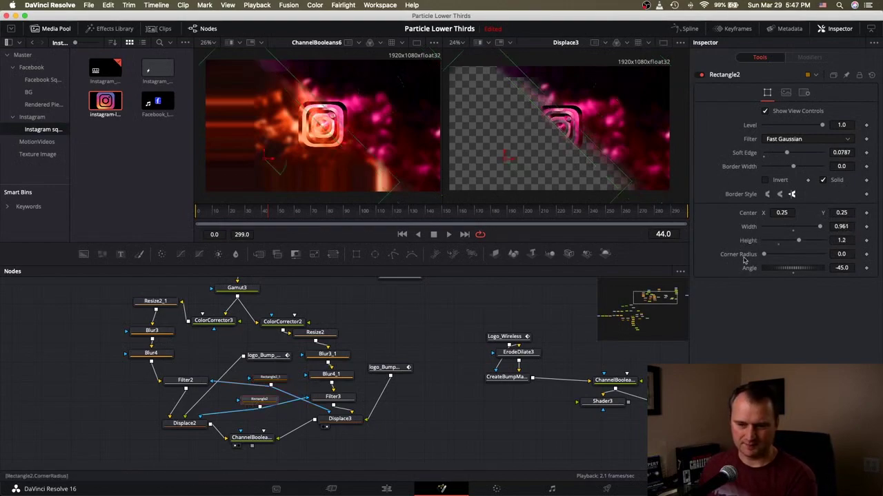
{"action": "left_click", "coordinate": [847, 240]}
{"action": "type", "text": "1."}
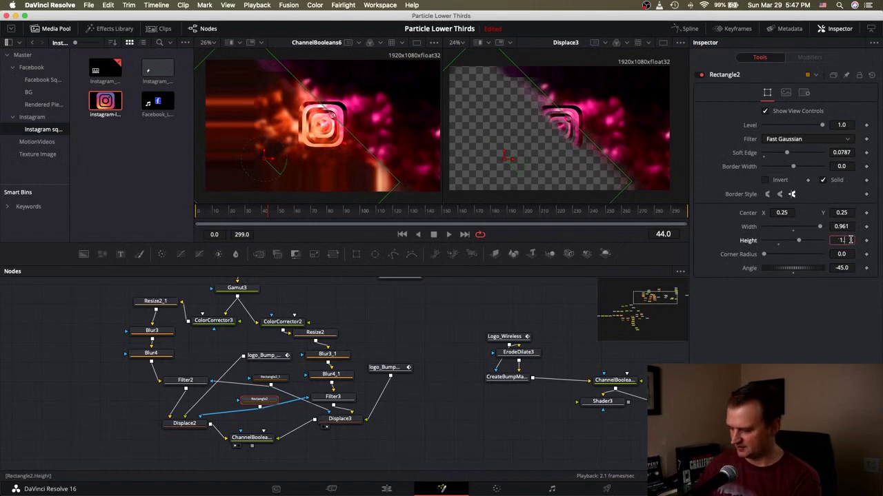
{"action": "type", "text": "20"}
{"action": "key", "text": "Tab"}
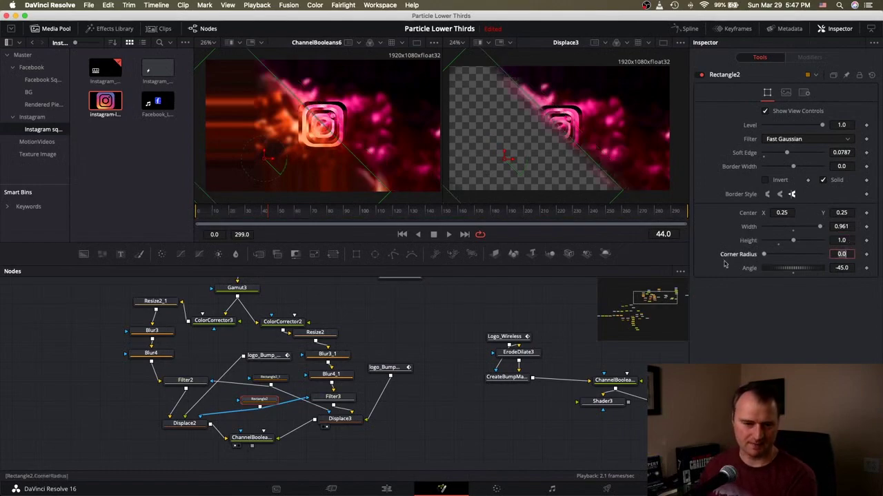
{"action": "left_click", "coordinate": [379, 313]}
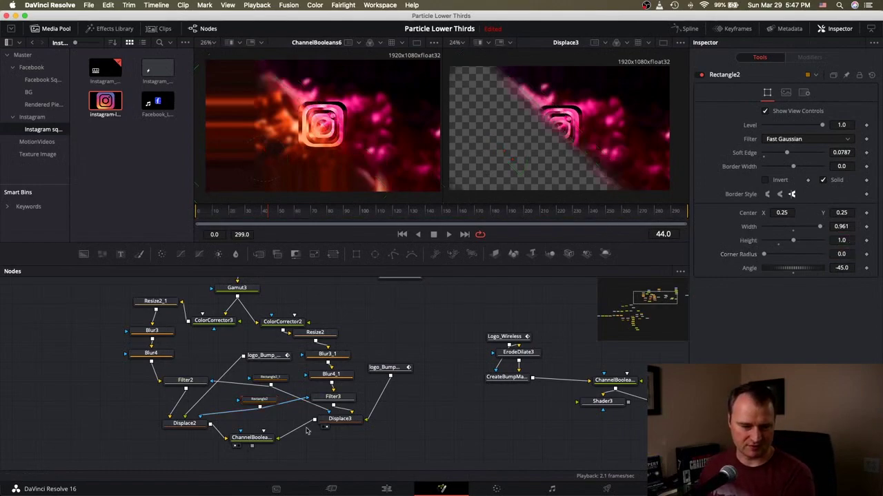
Tidy the node layout by moving logo_BumpMap2 beside Displace3 and shifting logo_Bump_Map1 slightly away from the masks
{"action": "left_click_drag", "start_coordinate": [256, 440], "coordinate": [270, 440]}
{"action": "scroll", "coordinate": [297, 427], "scroll_direction": "right", "scroll_amount": 5}
{"action": "scroll", "coordinate": [296, 428], "scroll_direction": "down", "scroll_amount": 3}
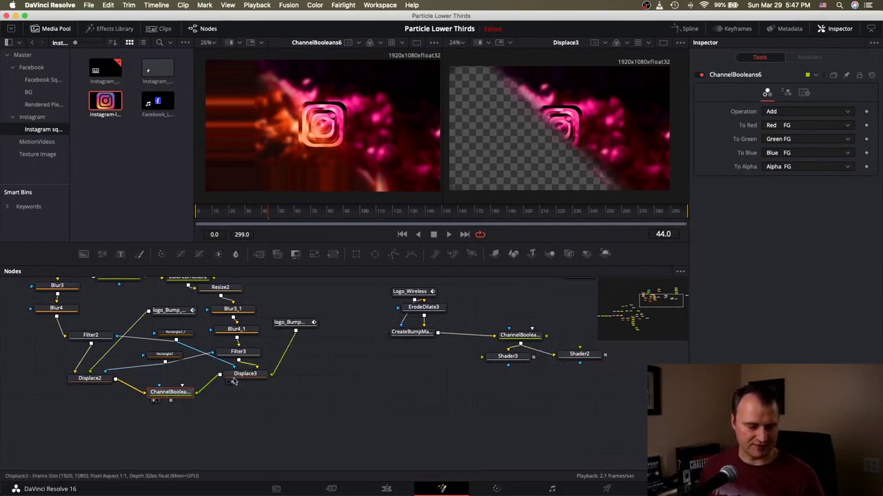
{"action": "scroll", "coordinate": [217, 396], "scroll_direction": "left", "scroll_amount": 5}
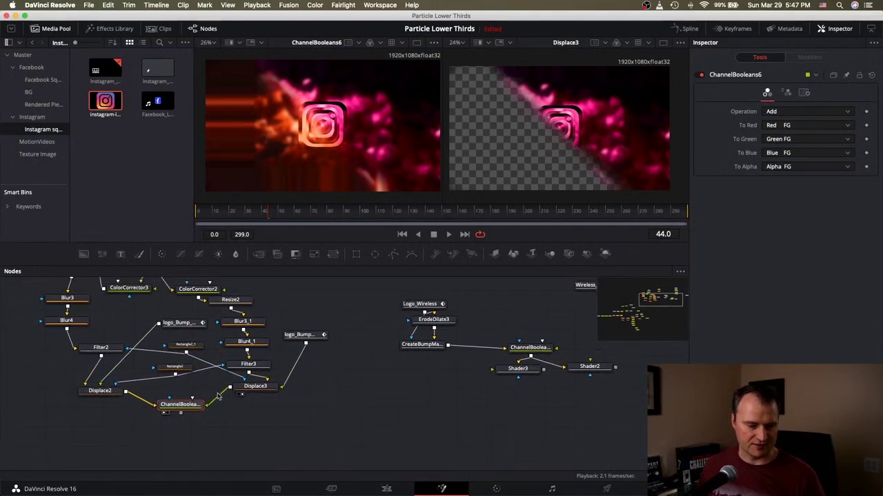
{"action": "left_click_drag", "start_coordinate": [222, 404], "coordinate": [228, 403]}
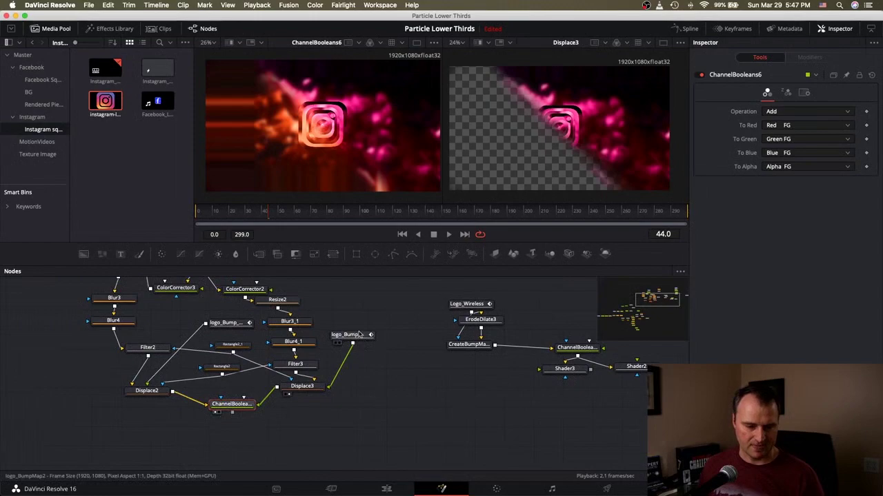
{"action": "left_click_drag", "start_coordinate": [359, 334], "coordinate": [371, 375]}
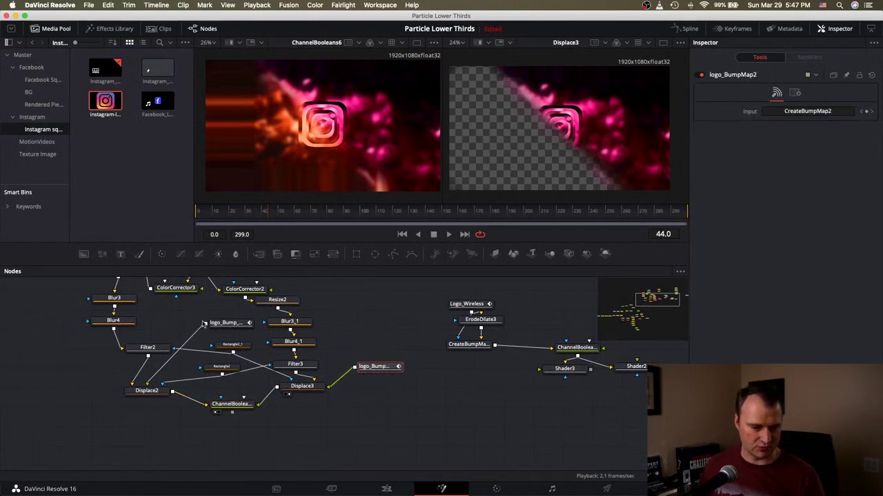
{"action": "left_click_drag", "start_coordinate": [205, 323], "coordinate": [197, 328]}
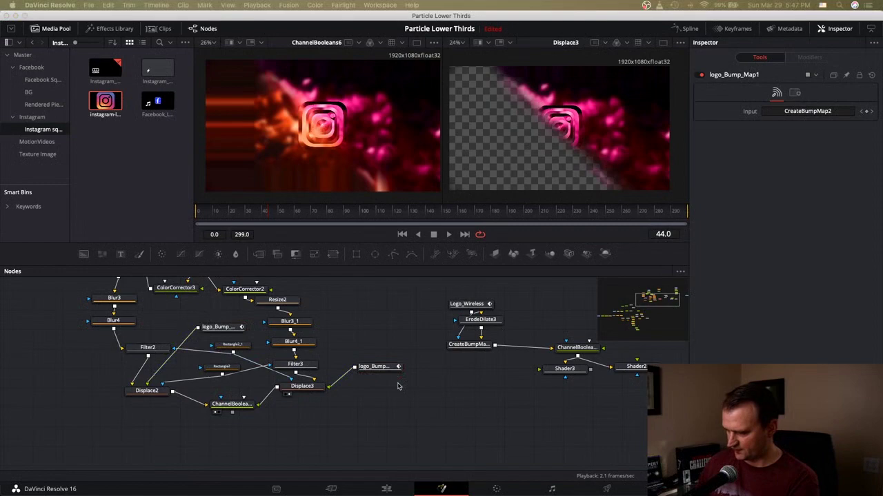
Add a Filter node below Displace3, set its type to Sobel and feed it from logo_BumpMap2
{"action": "key", "text": "Return"}
{"action": "left_click_drag", "start_coordinate": [397, 387], "coordinate": [334, 438]}
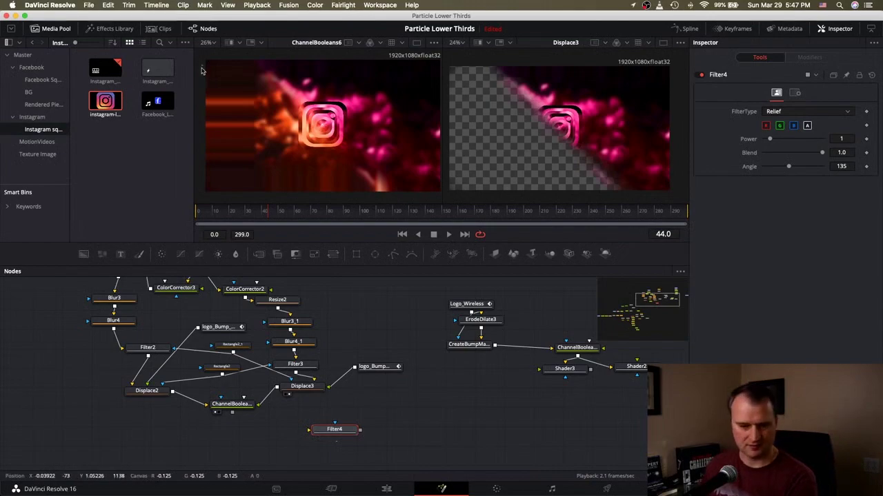
{"action": "left_click", "coordinate": [387, 301]}
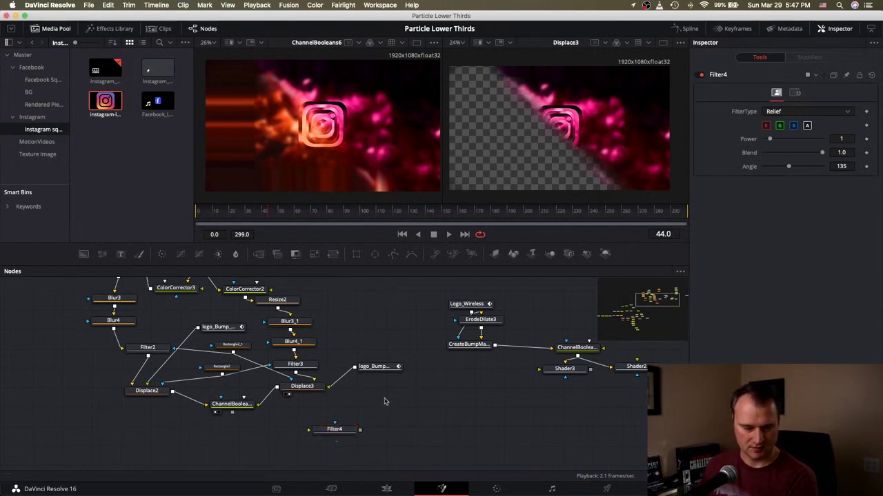
{"action": "left_click", "coordinate": [336, 433]}
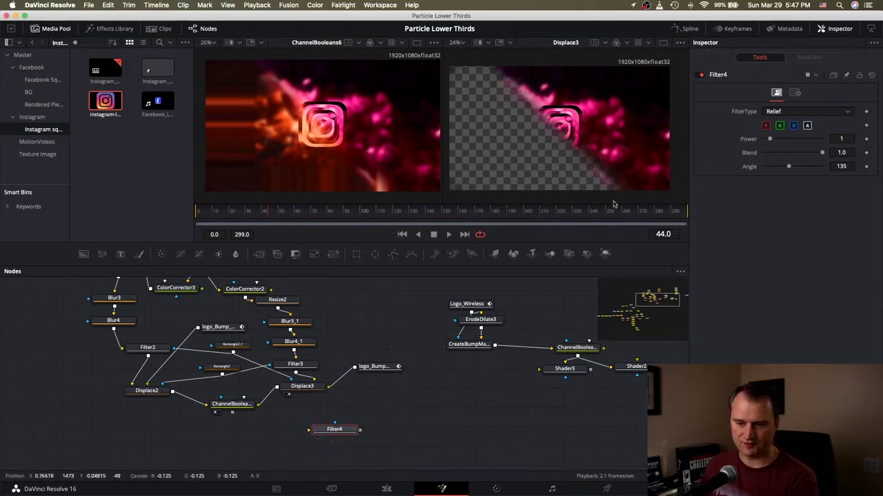
{"action": "left_click", "coordinate": [813, 111]}
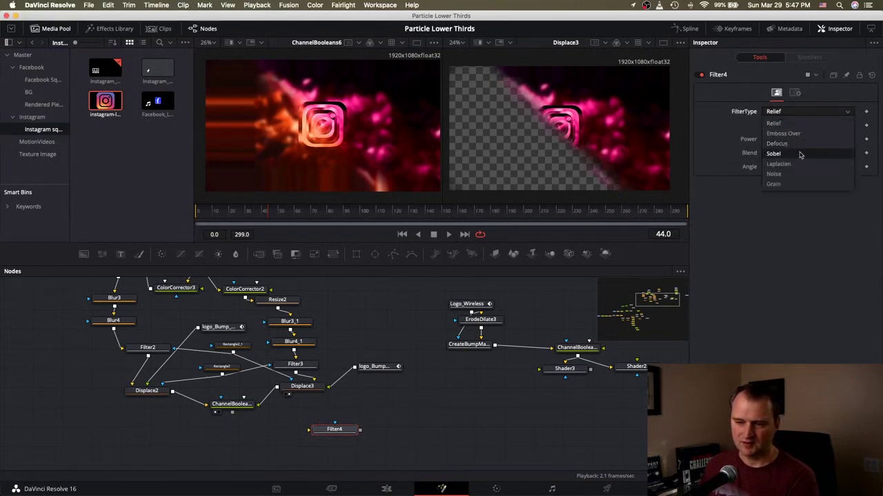
{"action": "left_click", "coordinate": [800, 154]}
{"action": "left_click_drag", "start_coordinate": [354, 367], "coordinate": [386, 425]}
Add an Erode/Dilate node fed by logo_BumpMap2 with an amount of -0.0014, and show it and Filter4 in separate viewers
{"action": "left_click", "coordinate": [322, 423]}
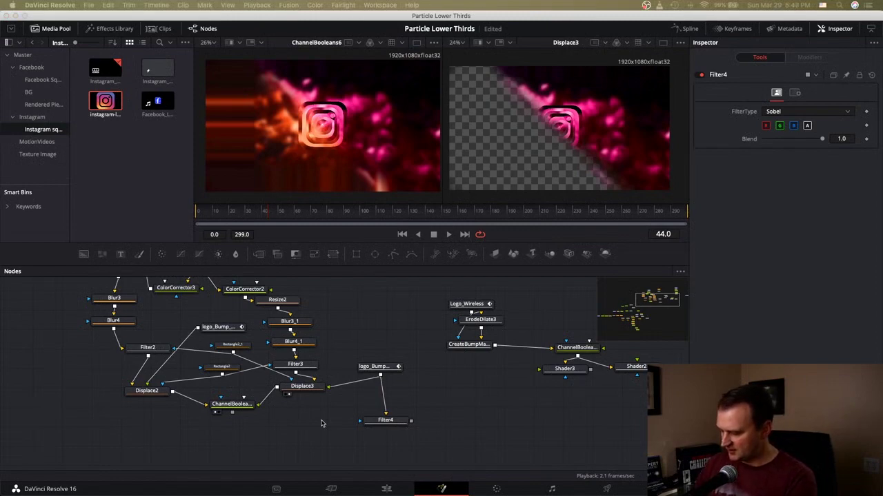
{"action": "key", "text": "Return"}
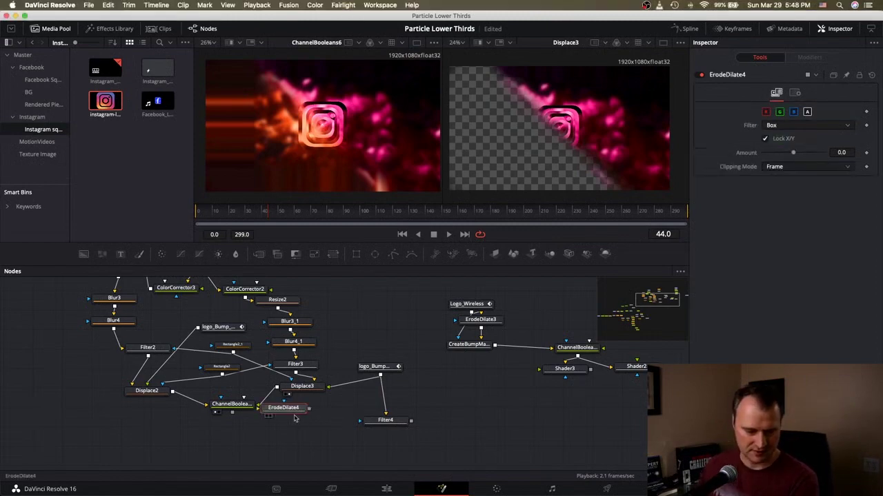
{"action": "left_click_drag", "start_coordinate": [320, 426], "coordinate": [336, 431]}
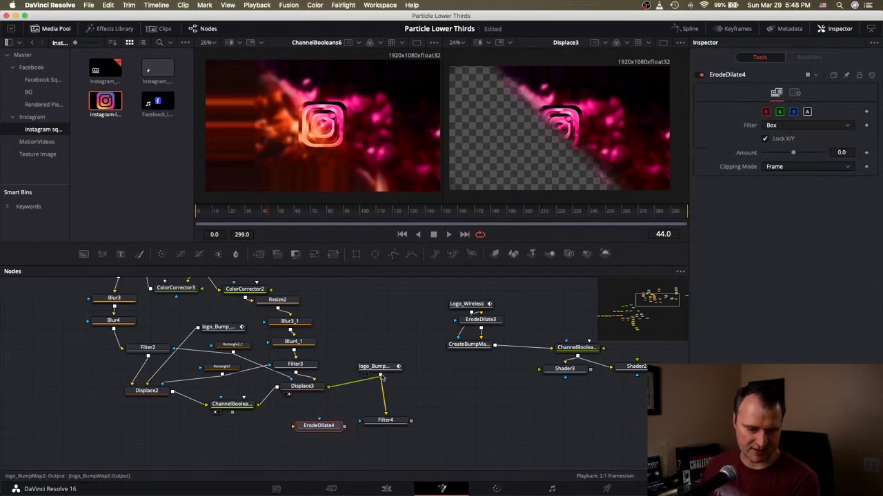
{"action": "left_click_drag", "start_coordinate": [382, 377], "coordinate": [321, 425]}
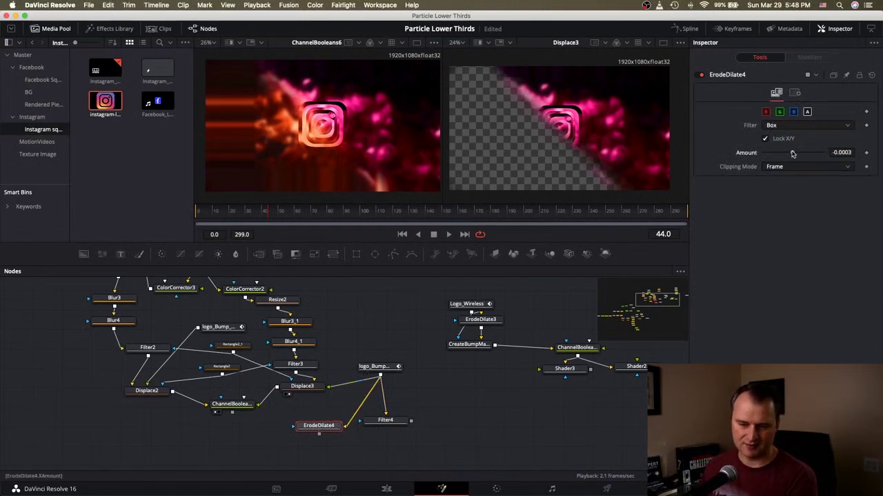
{"action": "left_click", "coordinate": [303, 434]}
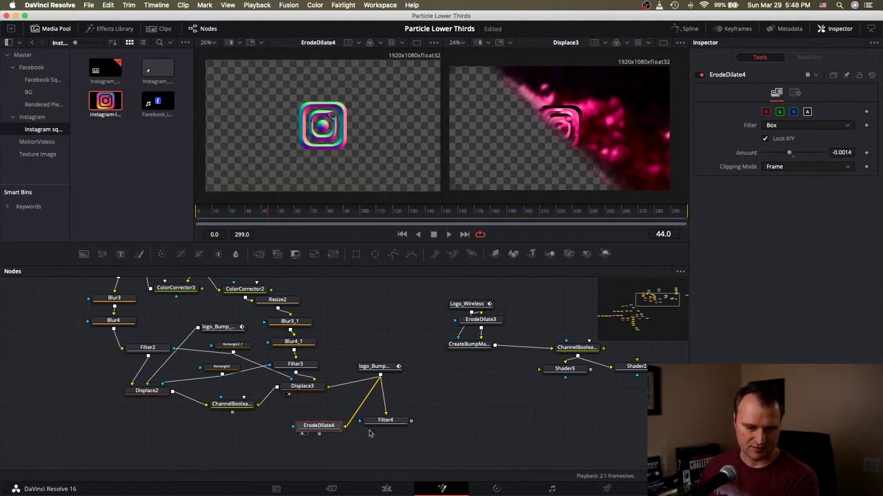
{"action": "left_click", "coordinate": [371, 428]}
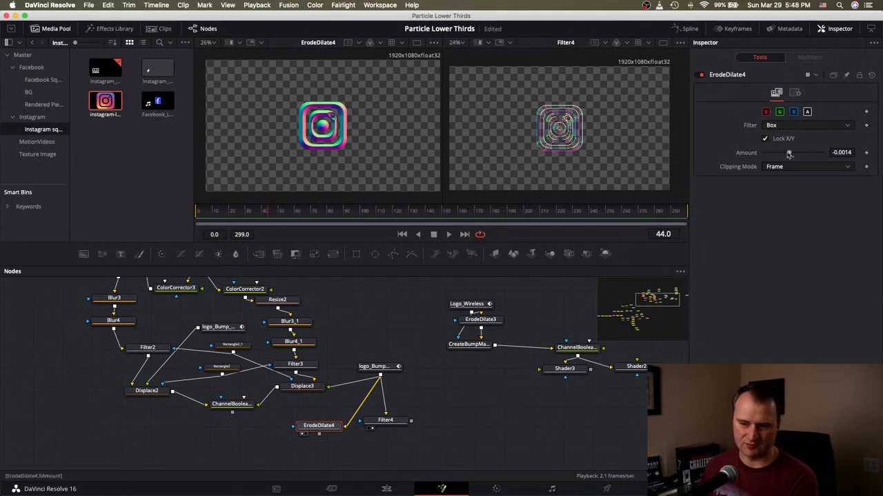
Try the Relief and Emboss Over types on Filter4, and return it to Sobel
{"action": "left_click", "coordinate": [390, 420]}
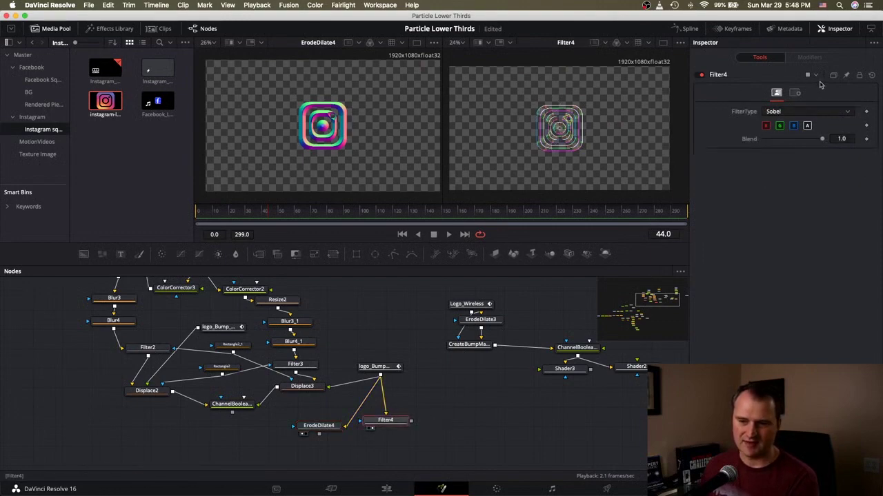
{"action": "left_click", "coordinate": [803, 111]}
{"action": "left_click", "coordinate": [802, 117]}
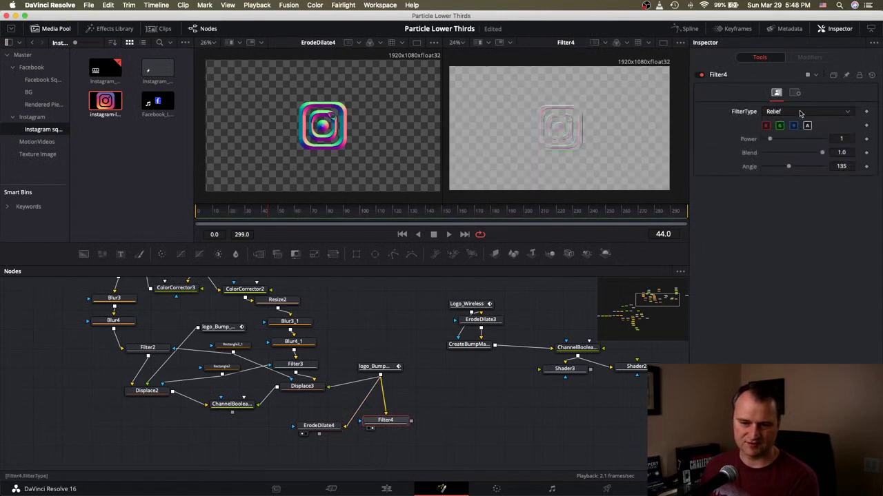
{"action": "left_click", "coordinate": [802, 111]}
{"action": "left_click", "coordinate": [796, 130]}
{"action": "left_click", "coordinate": [802, 111]}
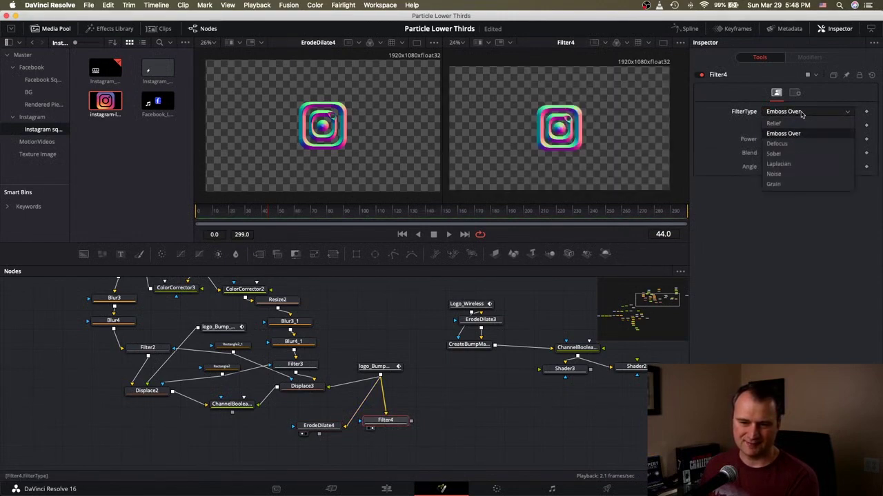
{"action": "left_click", "coordinate": [785, 154]}
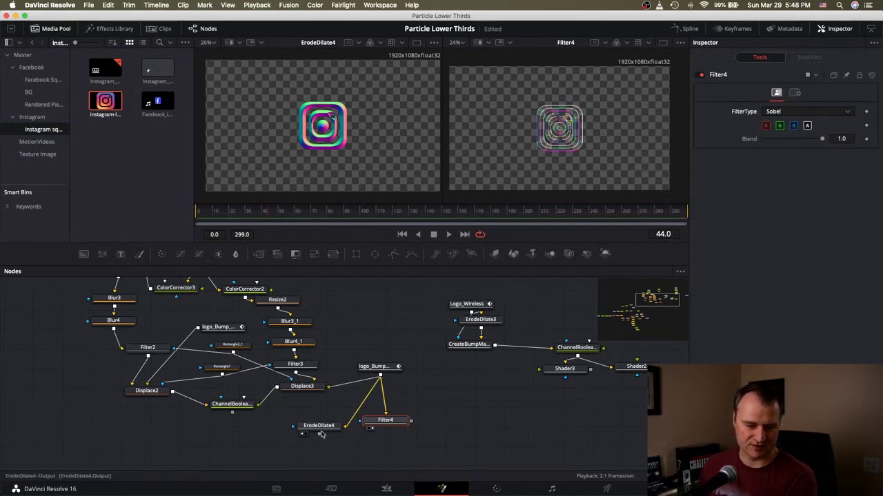
Add one Bitmap mask after ErodeDilate4 and another after Filter4, chained mask to mask, and arrange them below their sources
{"action": "left_click_drag", "start_coordinate": [321, 427], "coordinate": [324, 420]}
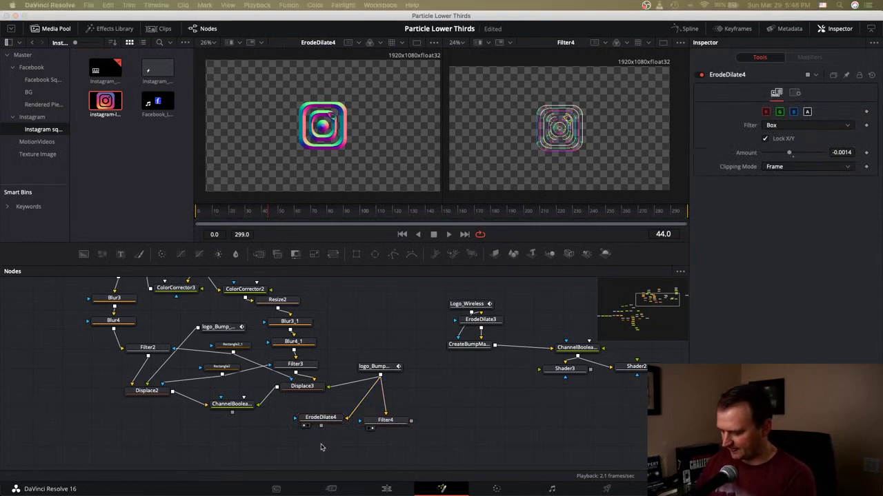
{"action": "key", "text": "Return"}
{"action": "key", "text": "shift+space"}
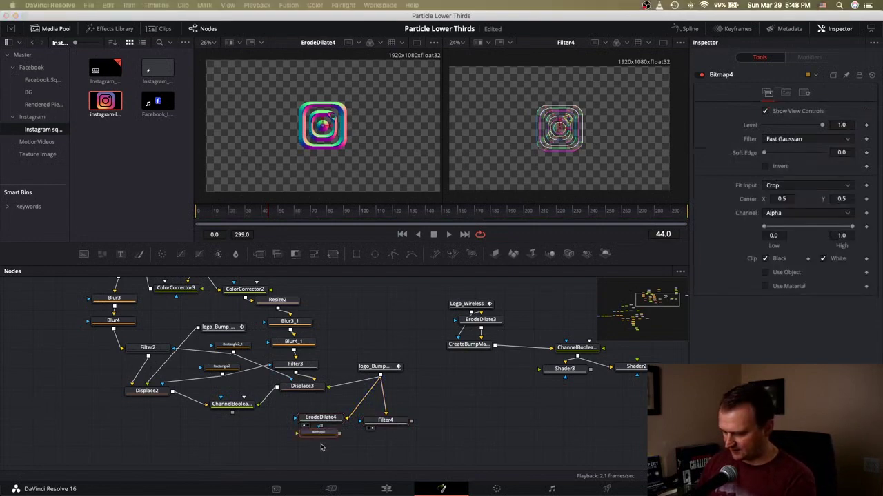
{"action": "key", "text": "Return"}
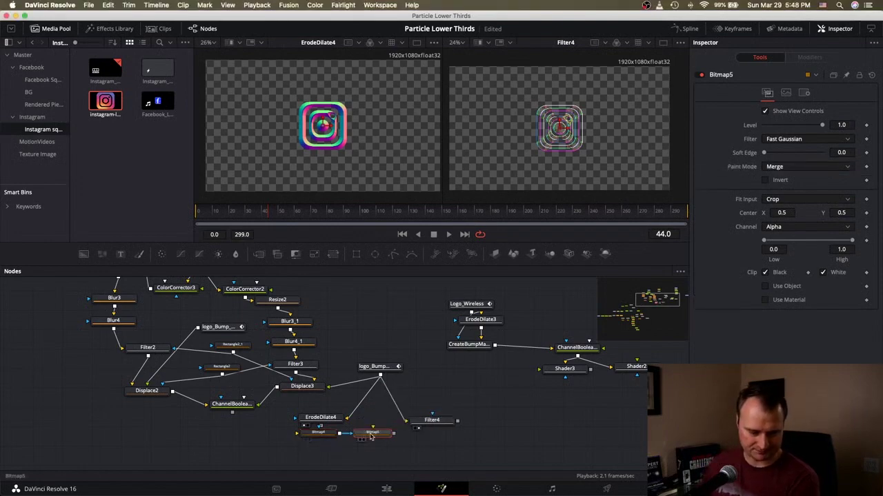
{"action": "left_click_drag", "start_coordinate": [373, 433], "coordinate": [412, 442]}
{"action": "left_click_drag", "start_coordinate": [328, 441], "coordinate": [333, 451]}
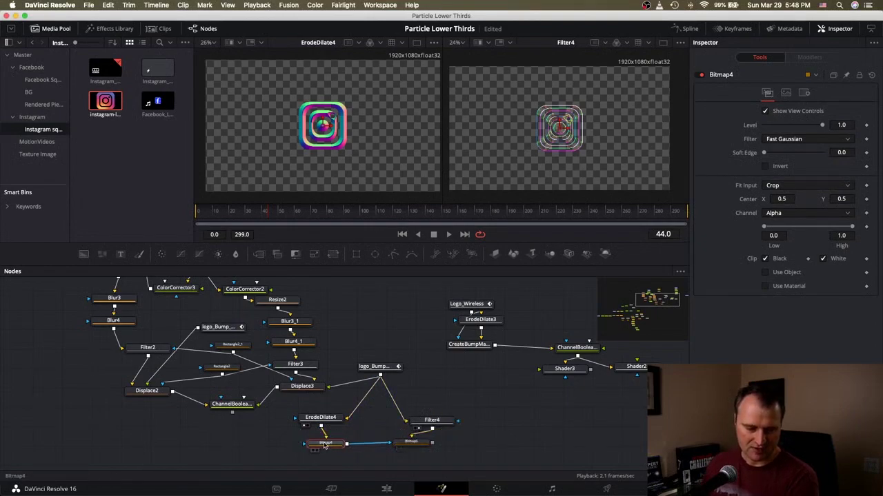
{"action": "left_click_drag", "start_coordinate": [324, 446], "coordinate": [319, 445]}
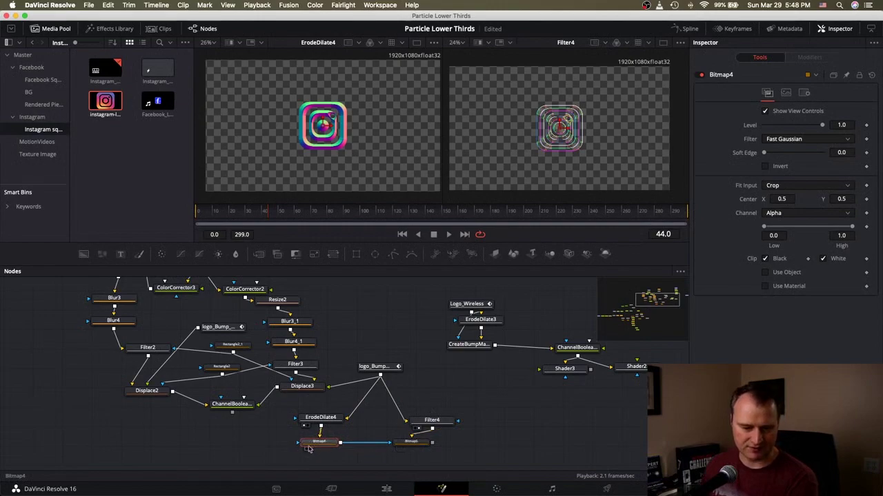
Show the Bitmap4 mask in the viewer that displays ErodeDilate4 and open its channel choices
{"action": "left_click", "coordinate": [308, 448]}
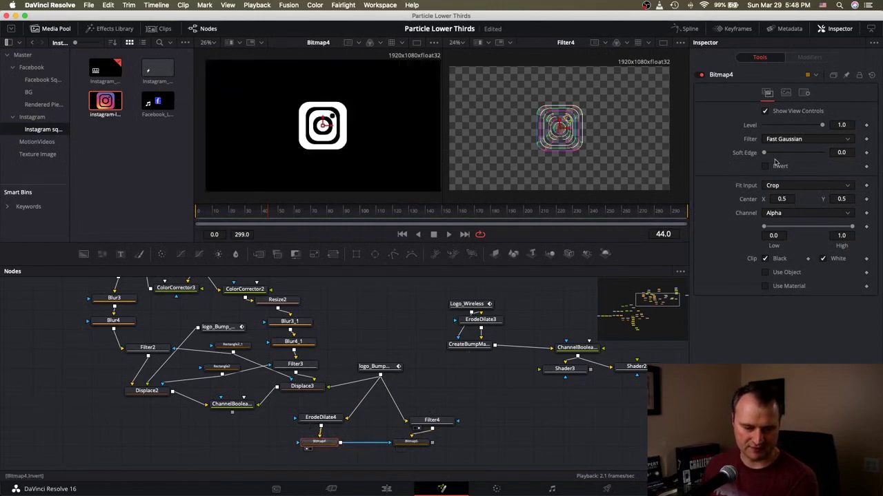
{"action": "left_click", "coordinate": [798, 213]}
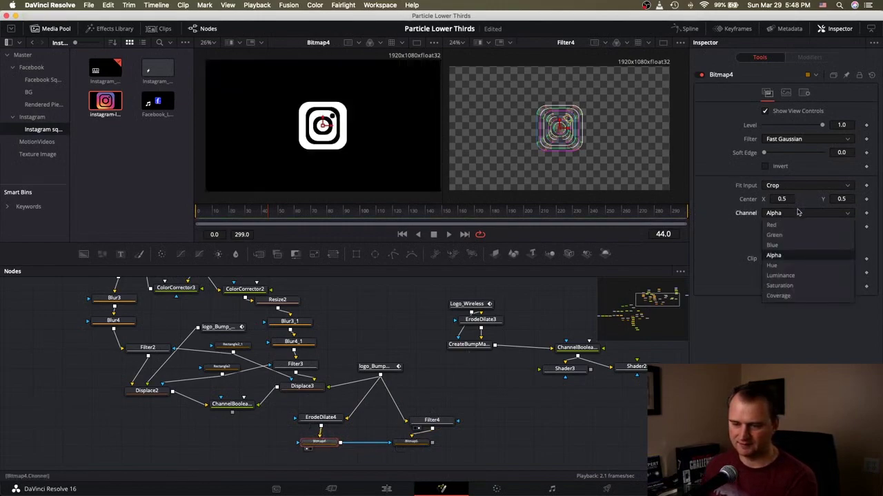
Compare Luminance and Alpha as Bitmap4's channel while displaying Bitmap5 in the second viewer, finishing on Alpha
{"action": "left_click", "coordinate": [792, 275]}
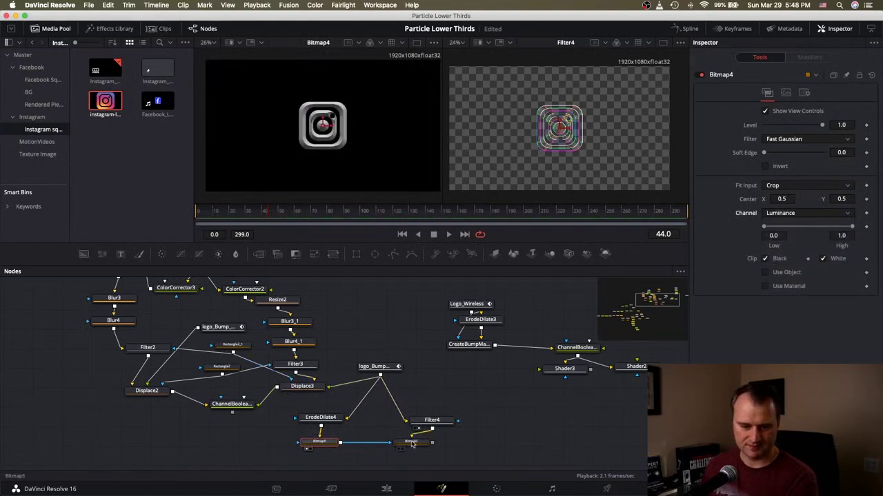
{"action": "left_click", "coordinate": [802, 212]}
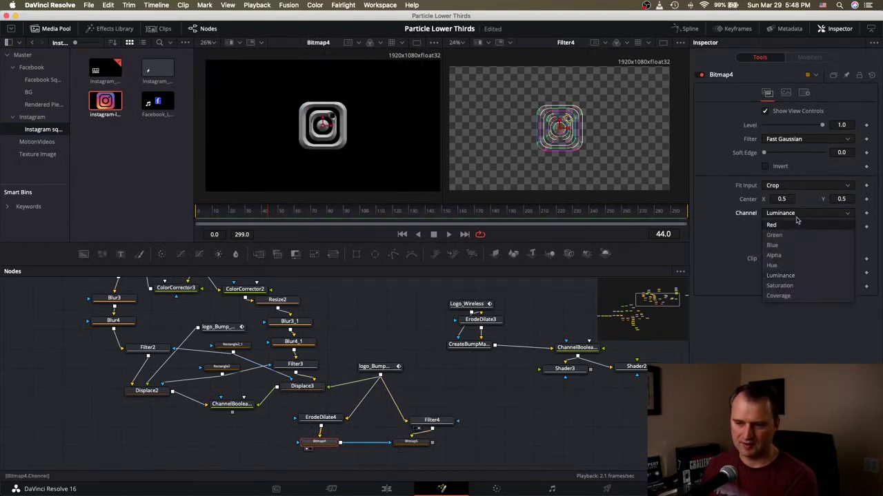
{"action": "left_click", "coordinate": [780, 256]}
{"action": "left_click", "coordinate": [402, 450]}
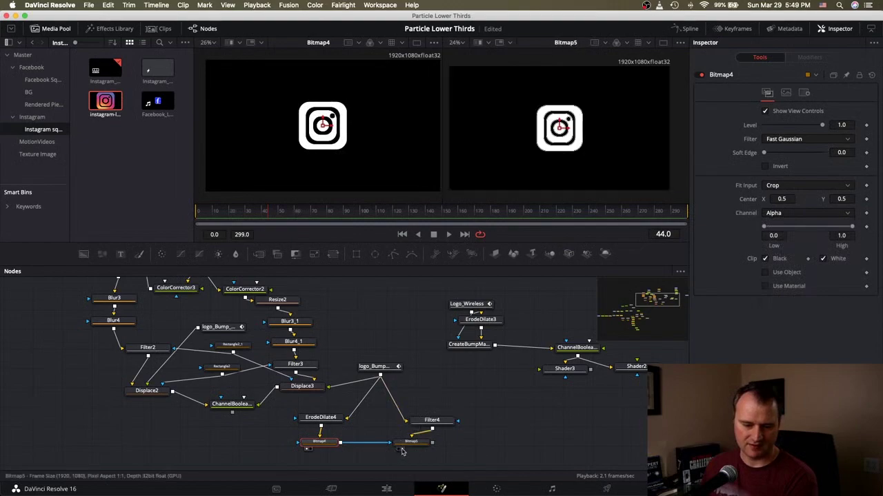
{"action": "left_click", "coordinate": [780, 214]}
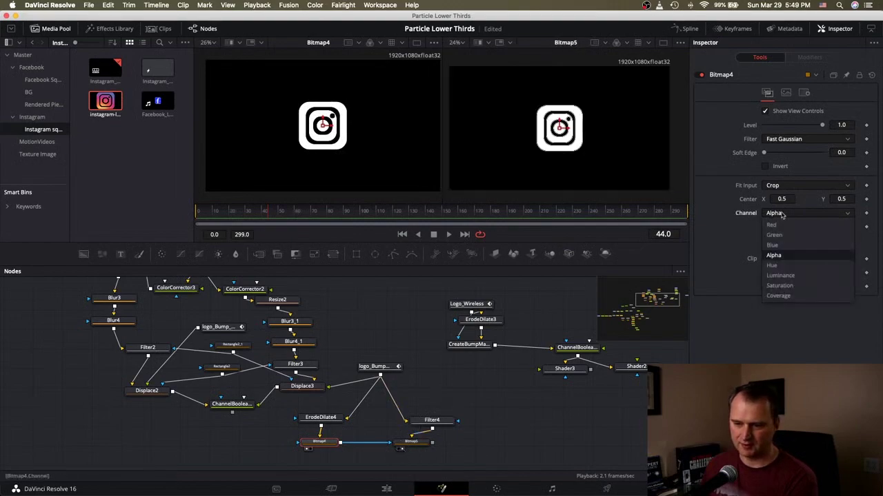
{"action": "left_click", "coordinate": [783, 276]}
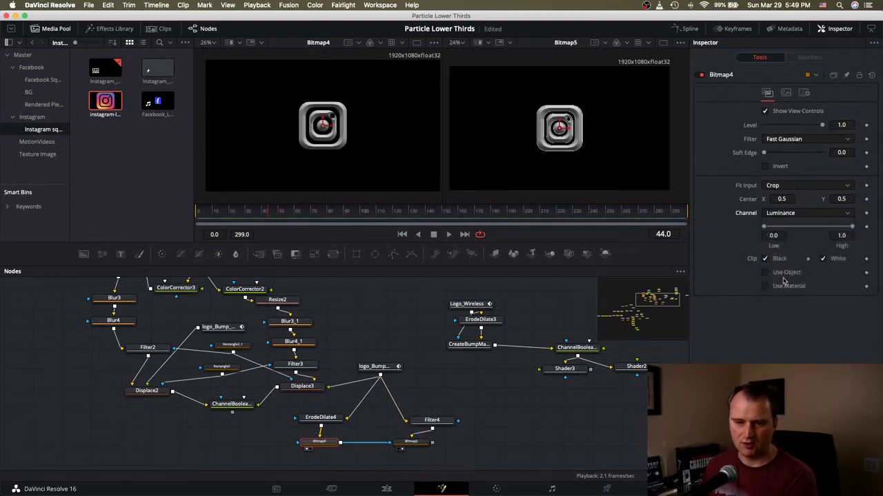
{"action": "left_click", "coordinate": [800, 215]}
{"action": "left_click", "coordinate": [774, 255]}
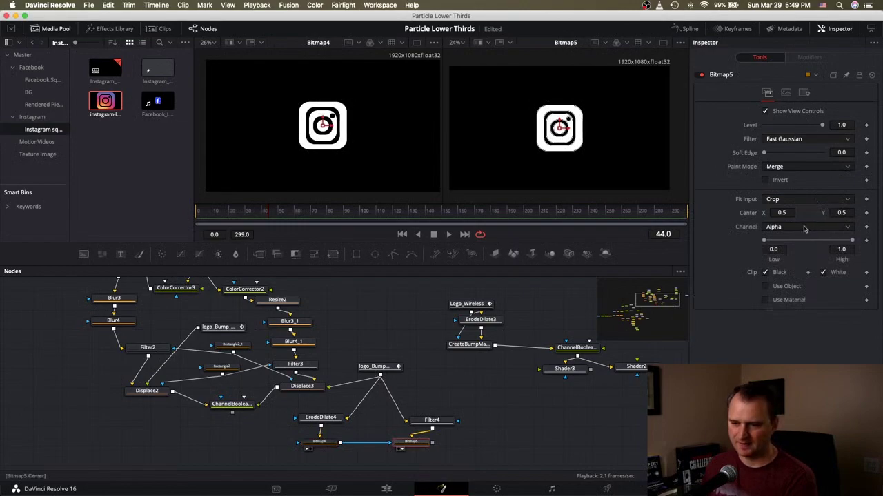
Set Bitmap5's channel to Luminance and its paint mode to Multiply, keeping its Low threshold at 0.0
{"action": "left_click", "coordinate": [803, 228]}
{"action": "left_click", "coordinate": [778, 292]}
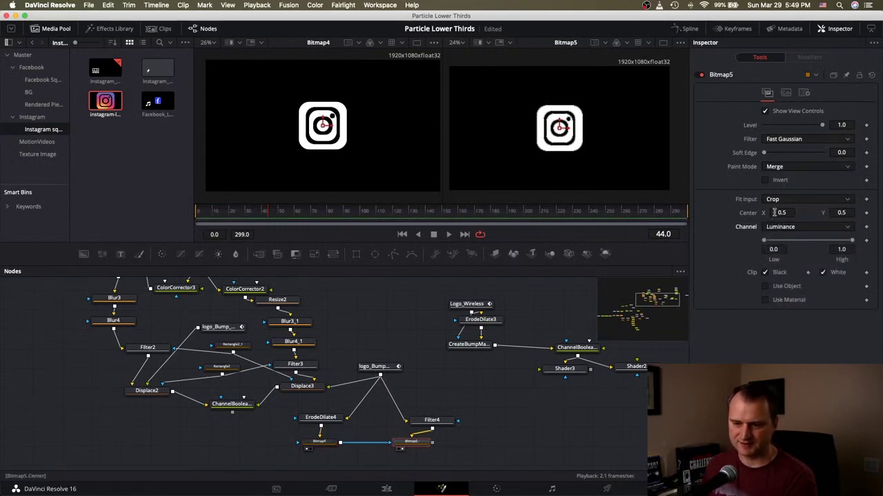
{"action": "left_click", "coordinate": [808, 166]}
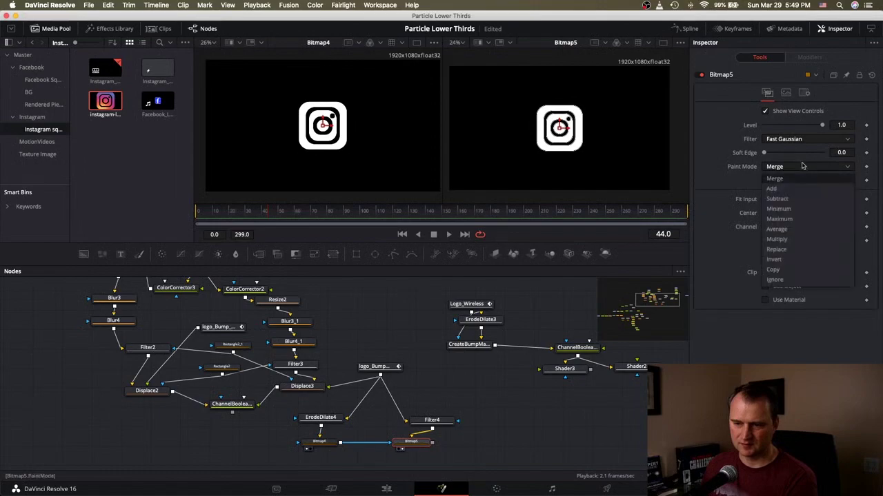
{"action": "left_click", "coordinate": [786, 239]}
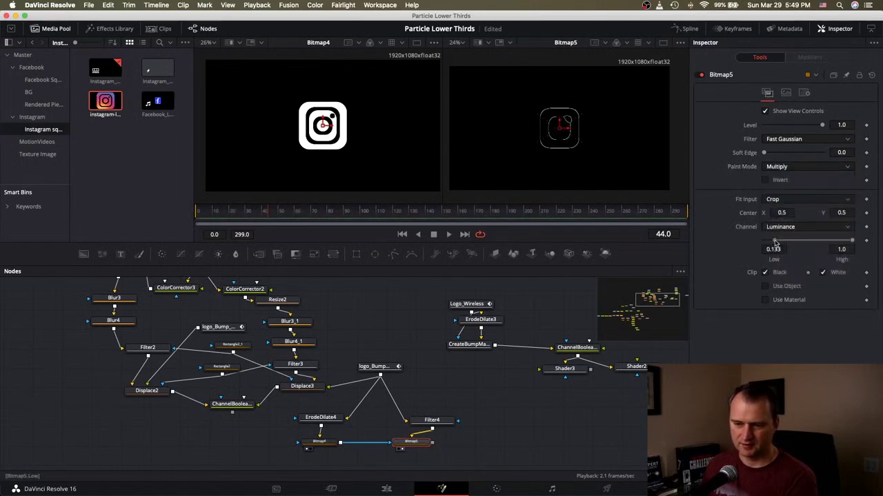
{"action": "left_click_drag", "start_coordinate": [775, 243], "coordinate": [771, 241]}
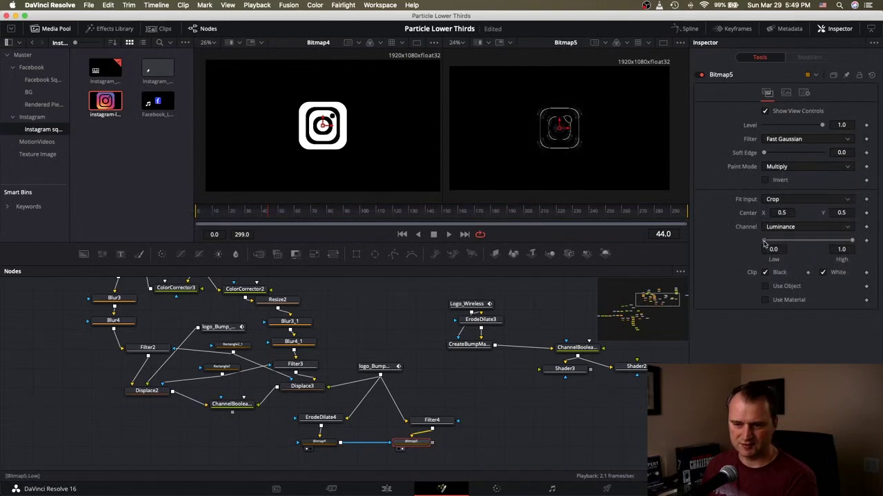
{"action": "left_click", "coordinate": [778, 166]}
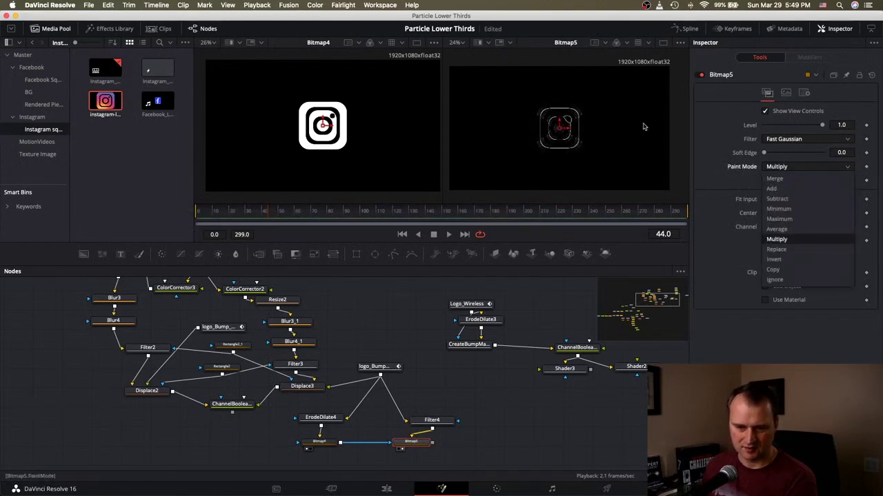
{"action": "left_click", "coordinate": [575, 116]}
Line up Filter4 with Bitmap5 and raise Bitmap5's Low threshold to 0.306
{"action": "scroll", "coordinate": [576, 117], "scroll_direction": "up", "scroll_amount": 4}
{"action": "scroll", "coordinate": [304, 127], "scroll_direction": "up", "scroll_amount": 3}
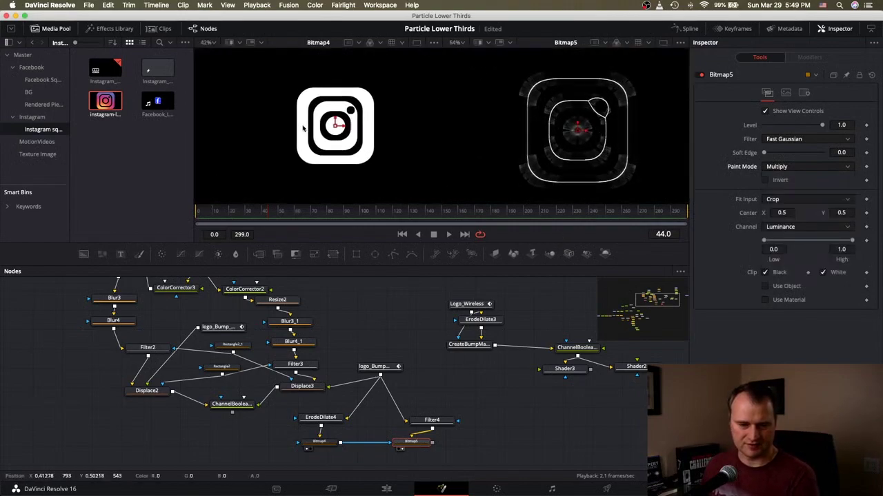
{"action": "scroll", "coordinate": [303, 127], "scroll_direction": "up", "scroll_amount": 1}
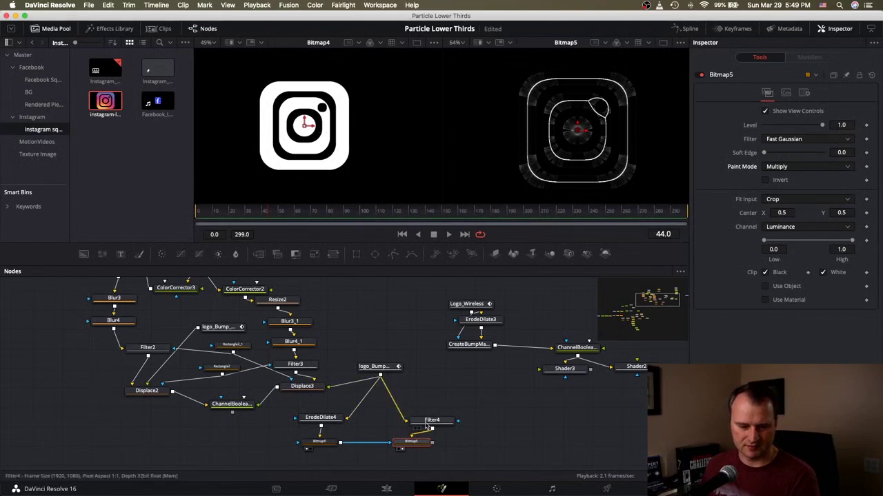
{"action": "left_click_drag", "start_coordinate": [427, 426], "coordinate": [411, 439]}
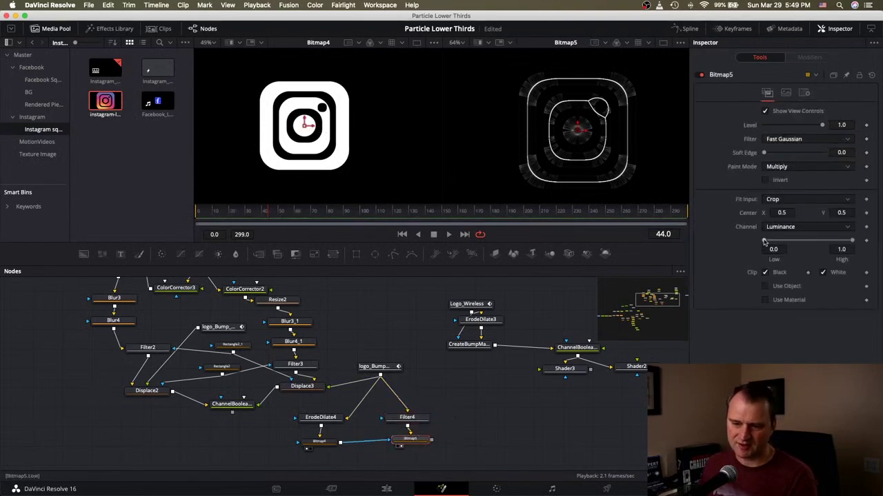
{"action": "left_click_drag", "start_coordinate": [766, 242], "coordinate": [781, 241]}
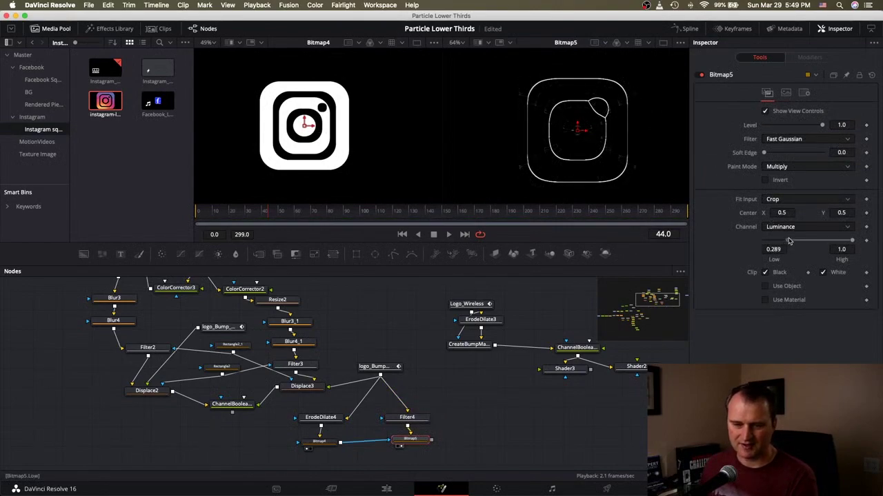
{"action": "left_click_drag", "start_coordinate": [793, 240], "coordinate": [788, 240]}
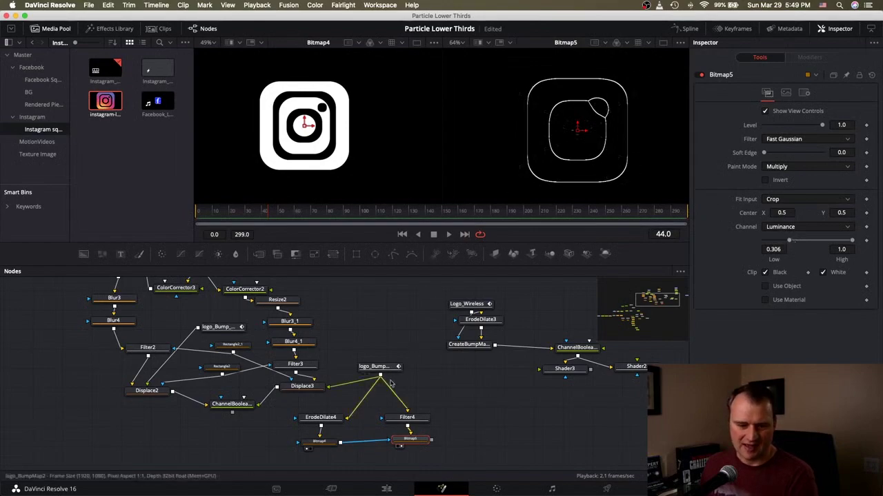
Set ErodeDilate4's Amount to 0.0005
{"action": "left_click", "coordinate": [322, 419]}
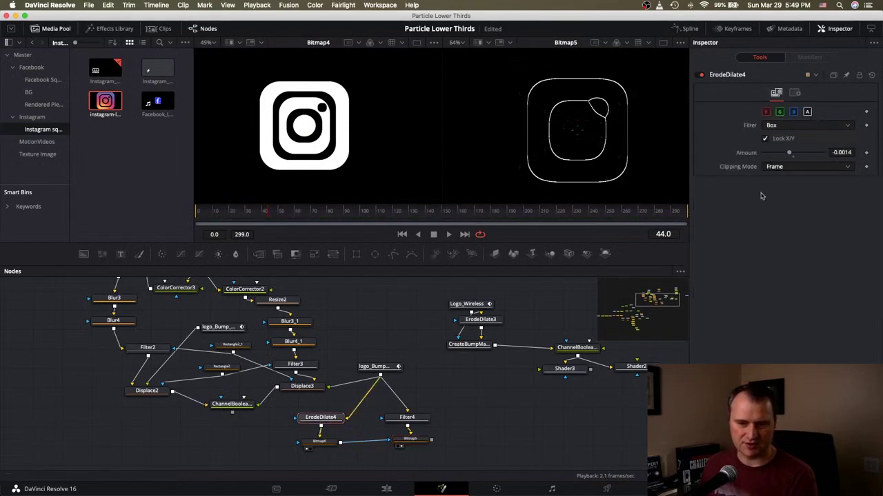
{"action": "mouse_move", "coordinate": [789, 155]}
{"action": "left_mouse_down"}
{"action": "mouse_move", "coordinate": [773, 157]}
{"action": "mouse_move", "coordinate": [795, 156]}
{"action": "left_mouse_up"}
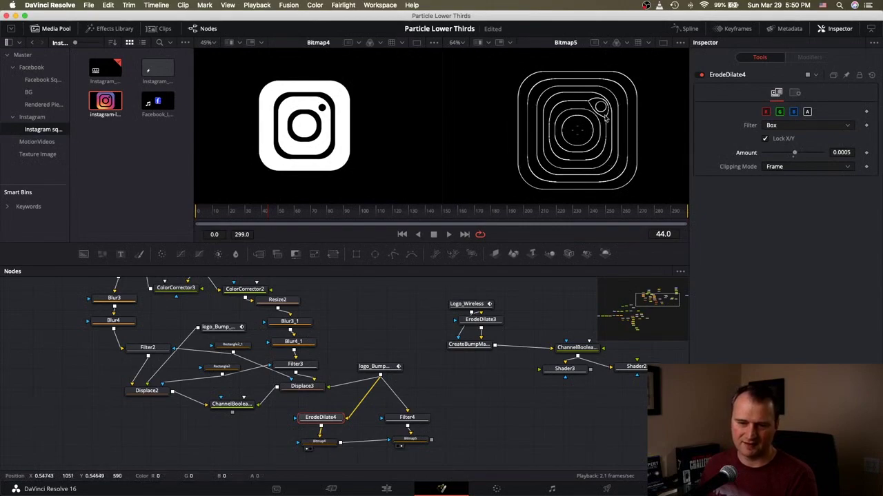
Move ErodeDilate4, Filter4, Bitmap4 and Bitmap5 together to the free area below Displace2 and detach them from logo_BumpMap2
{"action": "left_click_drag", "start_coordinate": [238, 408], "coordinate": [235, 414]}
{"action": "left_click", "coordinate": [235, 414]}
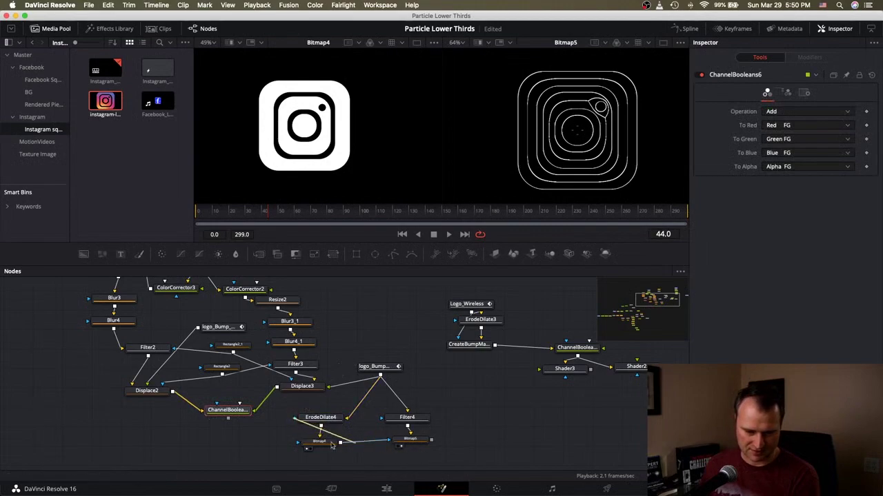
{"action": "left_click_drag", "start_coordinate": [286, 408], "coordinate": [440, 462]}
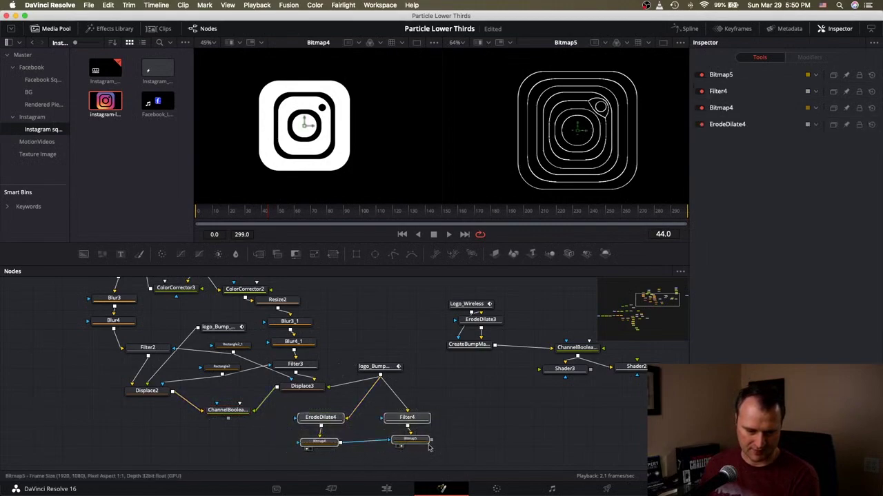
{"action": "left_click_drag", "start_coordinate": [422, 422], "coordinate": [124, 412]}
{"action": "left_click", "coordinate": [124, 413]}
{"action": "left_click", "coordinate": [127, 414]}
{"action": "left_click", "coordinate": [151, 418]}
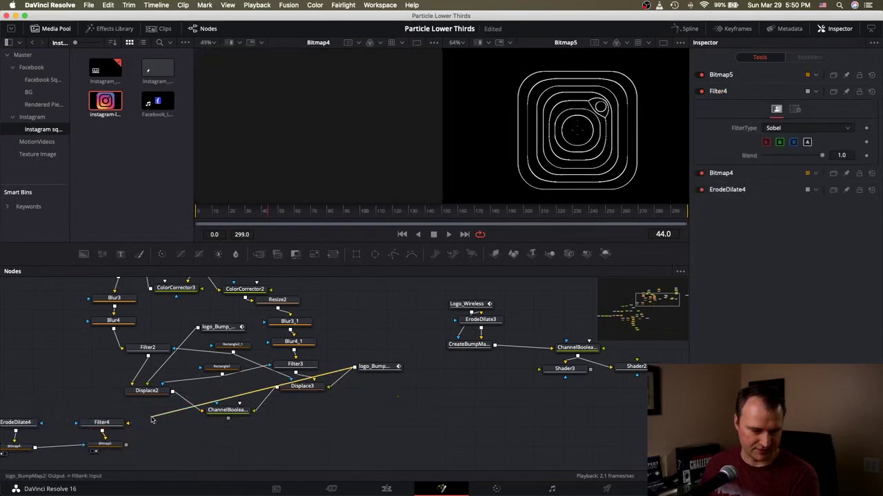
Move logo_Bump_Map1 above the relocated group, connect it to ErodeDilate4 and Filter4, and align Filter4 and the bitmap nodes
{"action": "left_click_drag", "start_coordinate": [222, 328], "coordinate": [27, 423]}
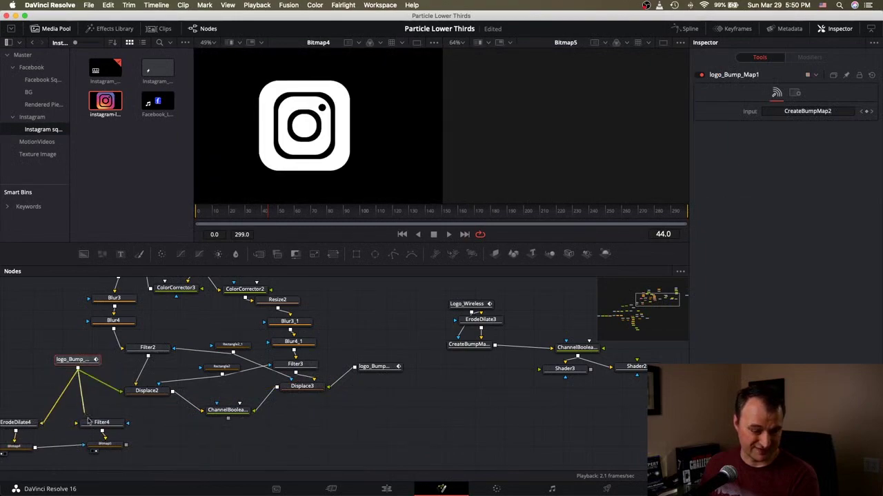
{"action": "left_click_drag", "start_coordinate": [79, 371], "coordinate": [84, 445]}
{"action": "scroll", "coordinate": [47, 439], "scroll_direction": "down", "scroll_amount": 3}
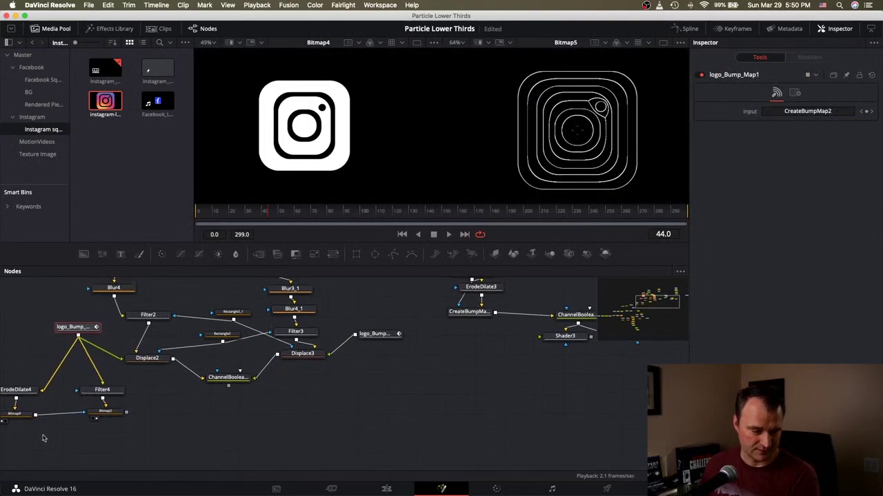
{"action": "left_click", "coordinate": [46, 412]}
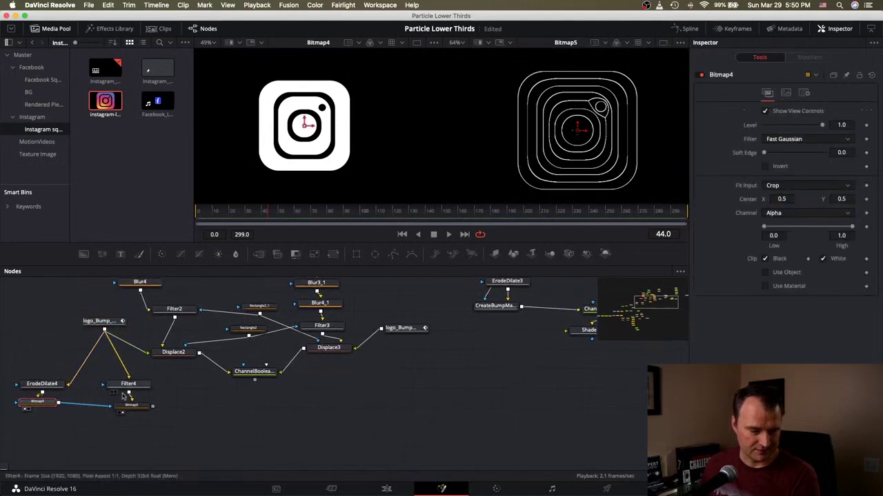
{"action": "left_click_drag", "start_coordinate": [133, 388], "coordinate": [110, 402]}
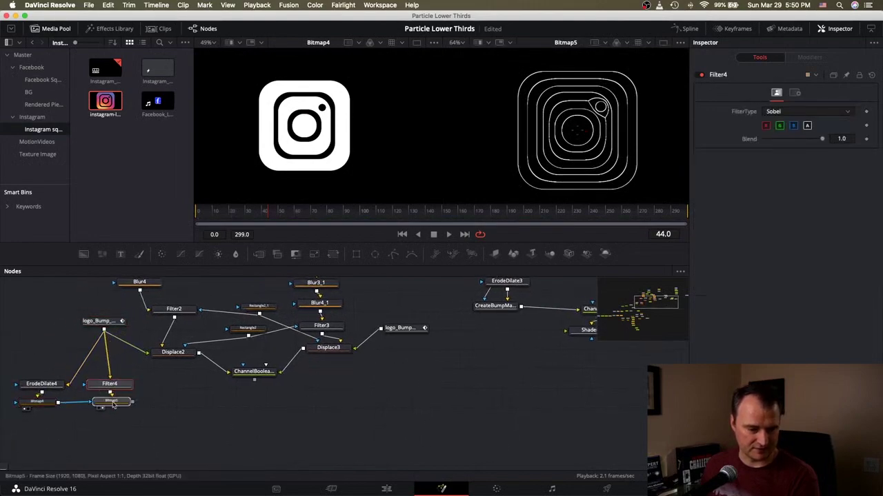
Locate the texture background chain in the node graph and display TextBright_1 in the second viewer
{"action": "left_click", "coordinate": [253, 371]}
{"action": "scroll", "coordinate": [379, 385], "scroll_direction": "right", "scroll_amount": 3}
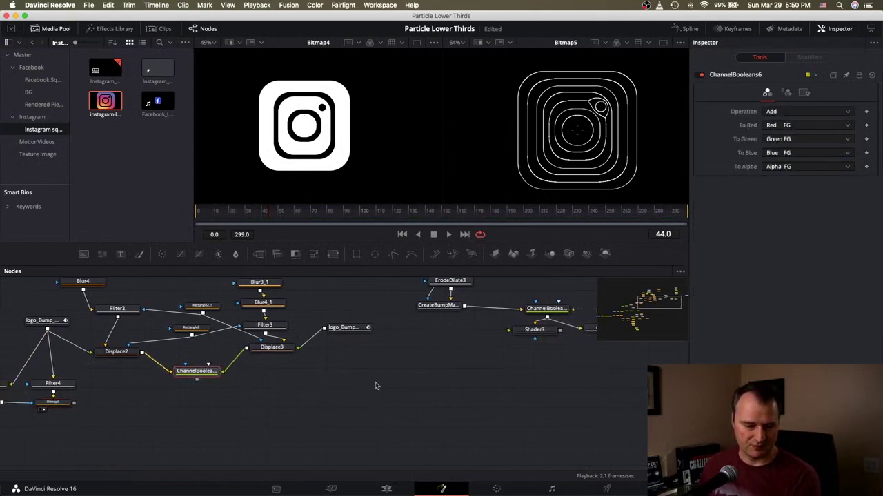
{"action": "scroll", "coordinate": [377, 386], "scroll_direction": "left", "scroll_amount": 2}
{"action": "scroll", "coordinate": [335, 381], "scroll_direction": "up", "scroll_amount": 1}
{"action": "scroll", "coordinate": [335, 381], "scroll_direction": "right", "scroll_amount": 1}
{"action": "scroll", "coordinate": [333, 380], "scroll_direction": "right", "scroll_amount": 2}
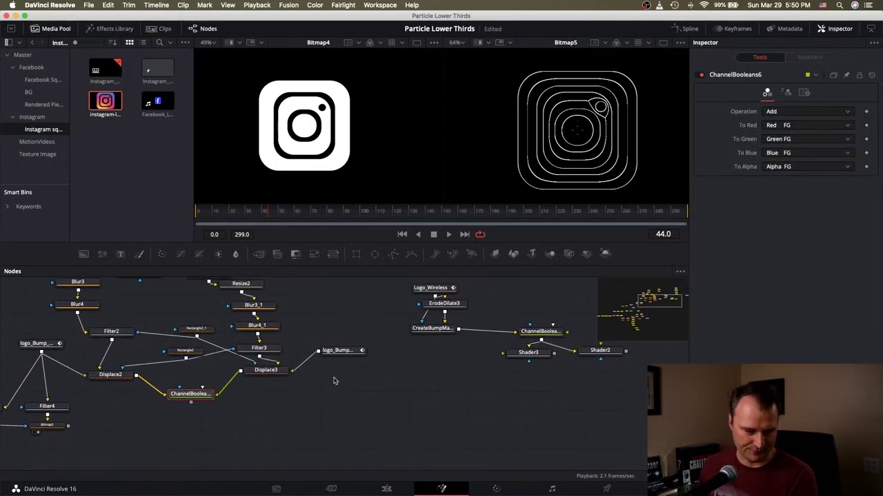
{"action": "scroll", "coordinate": [334, 380], "scroll_direction": "right", "scroll_amount": 10}
{"action": "scroll", "coordinate": [334, 380], "scroll_direction": "up", "scroll_amount": 3}
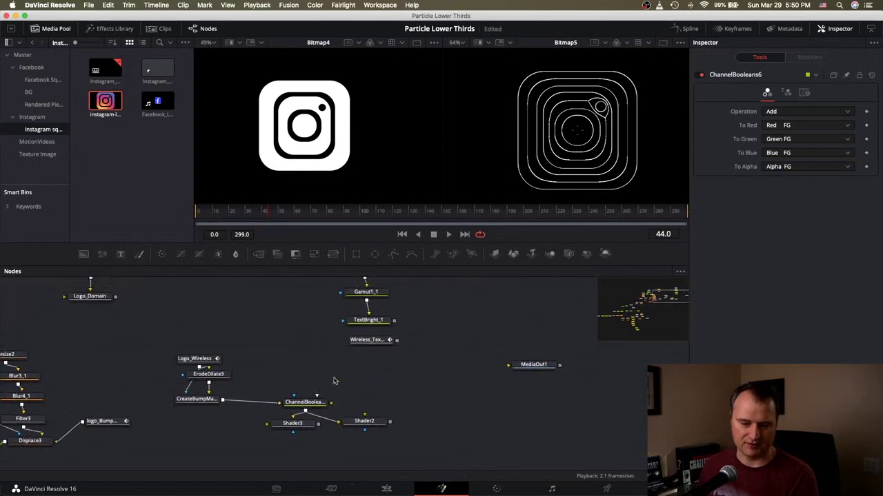
{"action": "scroll", "coordinate": [334, 381], "scroll_direction": "up", "scroll_amount": 3}
{"action": "scroll", "coordinate": [334, 381], "scroll_direction": "right", "scroll_amount": 1}
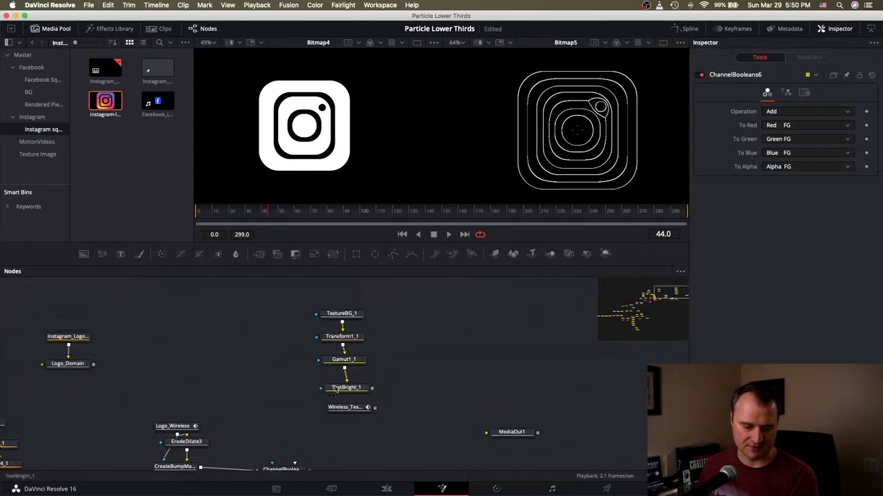
{"action": "left_click", "coordinate": [335, 397]}
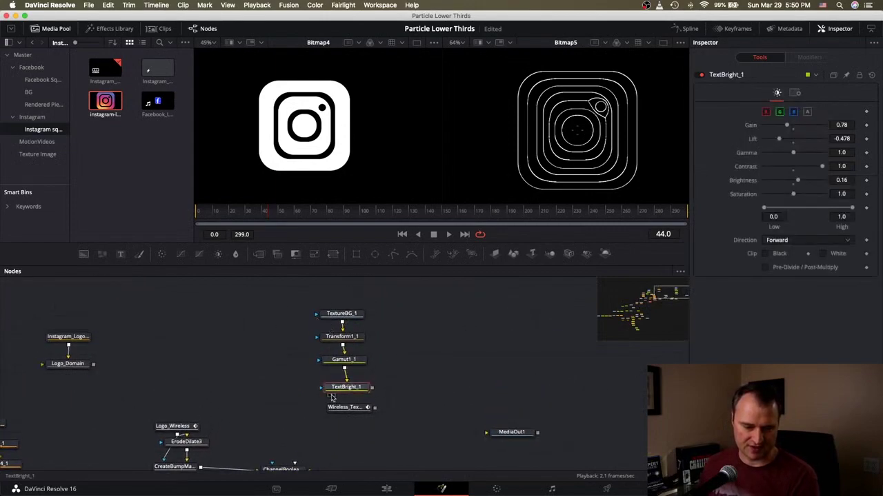
{"action": "left_click", "coordinate": [333, 397]}
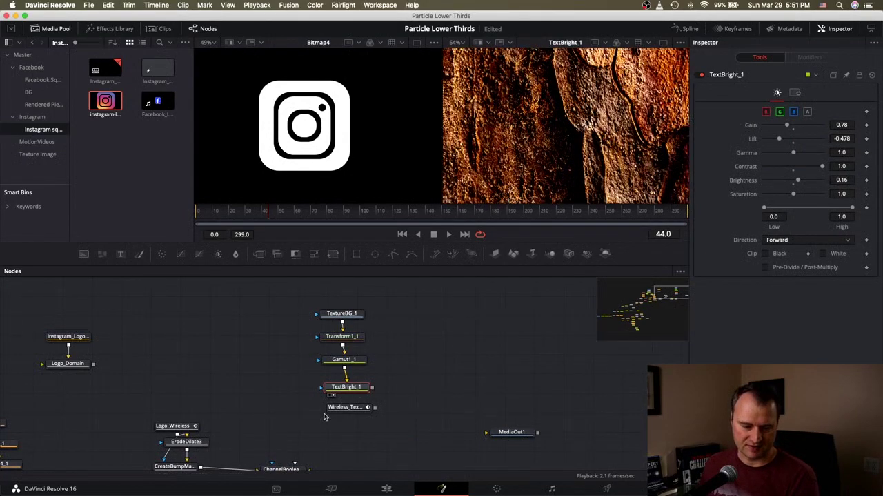
Move the Wireless_Texture node below Shader2, connect its output to Shader2, and display Shader2 in the second viewer
{"action": "left_click_drag", "start_coordinate": [348, 411], "coordinate": [403, 445]}
{"action": "scroll", "coordinate": [403, 445], "scroll_direction": "down", "scroll_amount": 4}
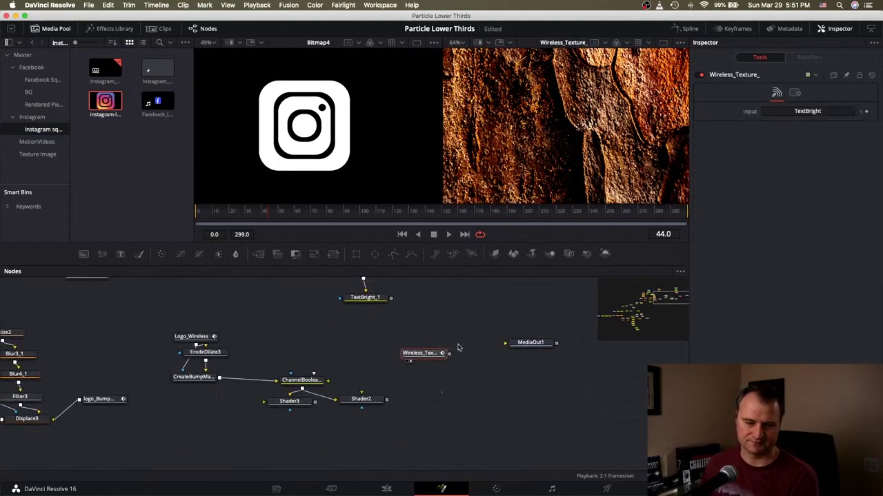
{"action": "left_click_drag", "start_coordinate": [447, 354], "coordinate": [372, 407]}
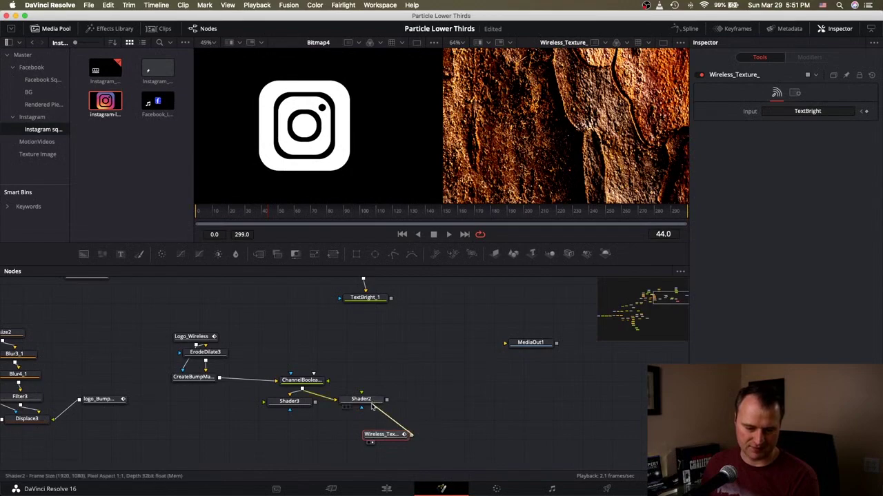
{"action": "left_click_drag", "start_coordinate": [394, 440], "coordinate": [421, 442]}
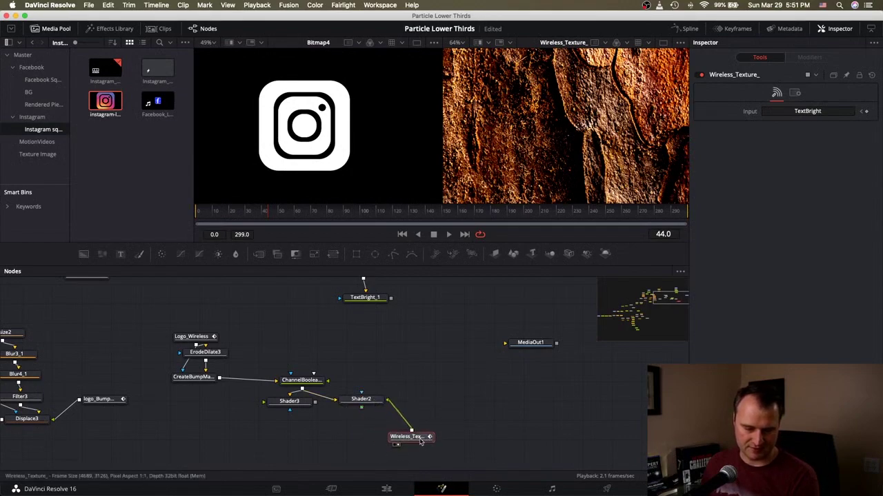
{"action": "left_click", "coordinate": [350, 408]}
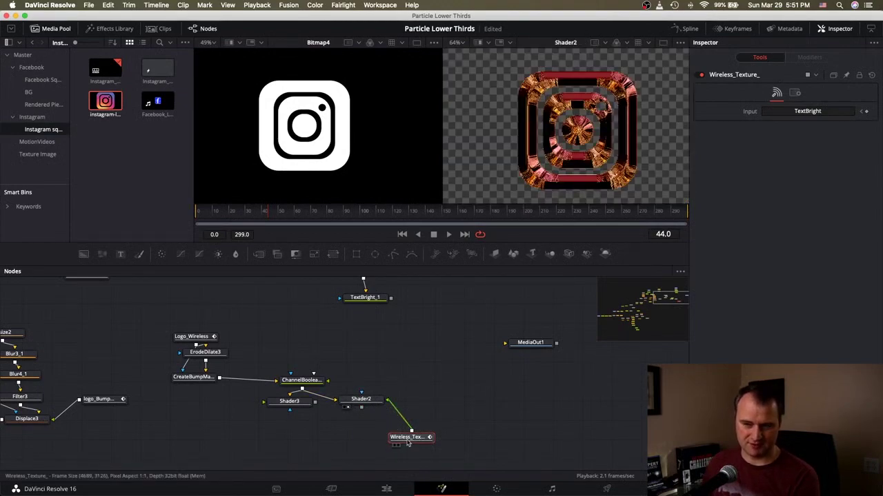
Move the Wireless_Texture node away from Shader2, merge its output with Shader2's output instead, and display the new merge in the second viewer
{"action": "left_click_drag", "start_coordinate": [407, 444], "coordinate": [442, 443]}
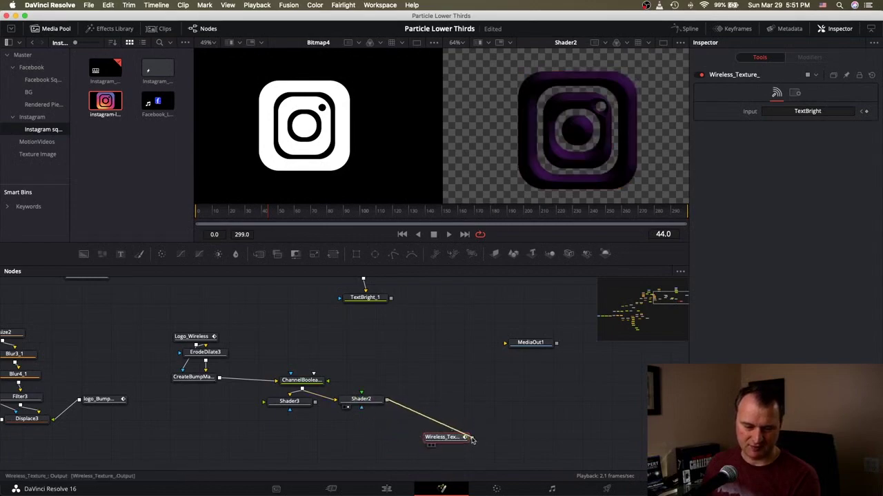
{"action": "left_click_drag", "start_coordinate": [471, 440], "coordinate": [367, 437]}
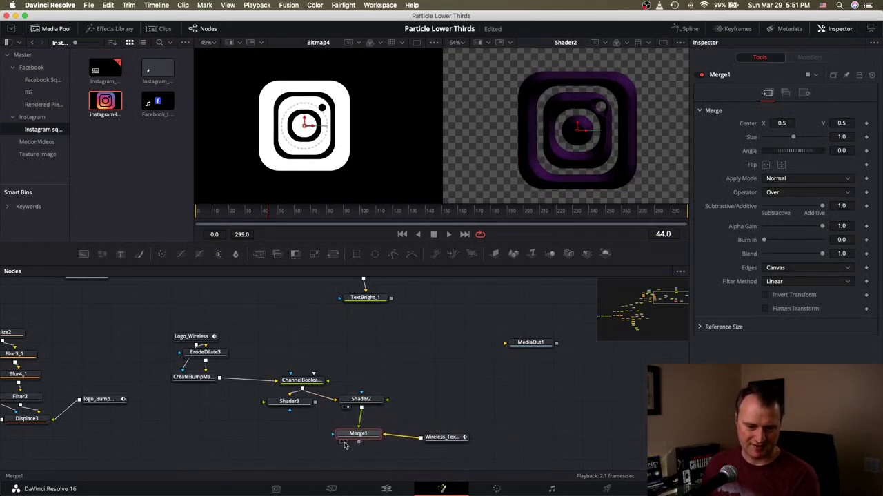
{"action": "left_click", "coordinate": [346, 442]}
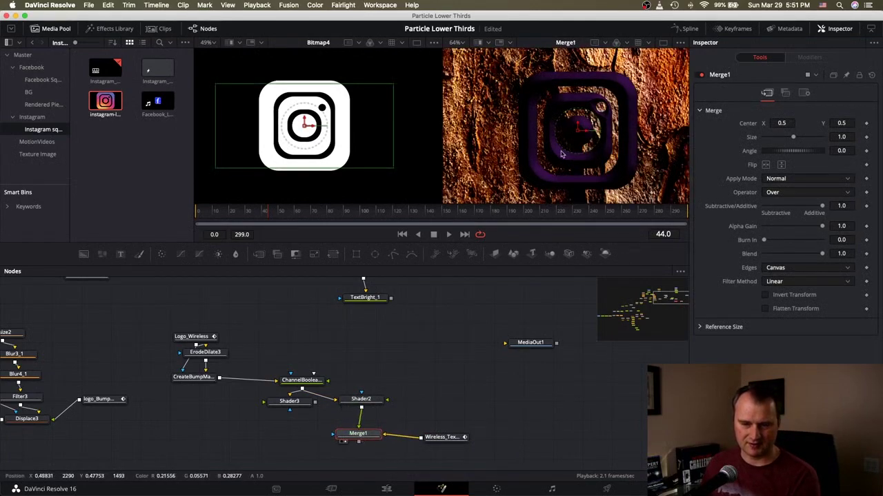
Try the In, Atop and XOr operators on Merge1
{"action": "left_click", "coordinate": [778, 194]}
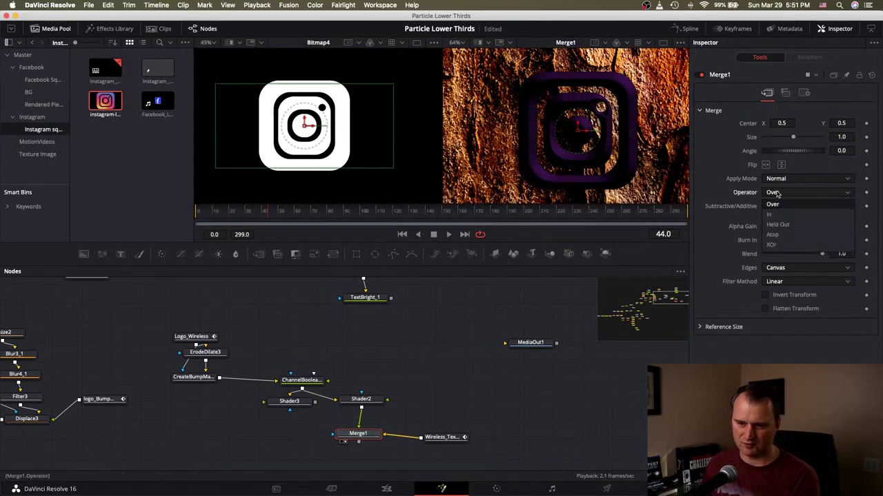
{"action": "left_click", "coordinate": [777, 215]}
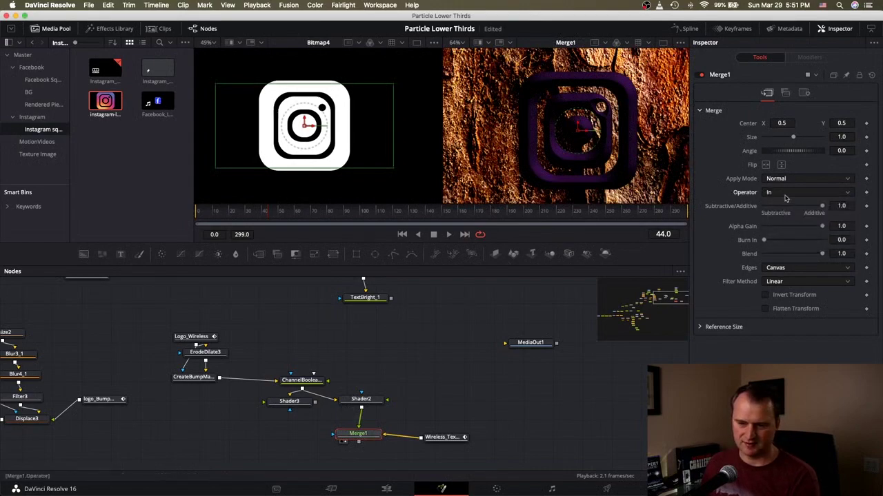
{"action": "left_click", "coordinate": [785, 195]}
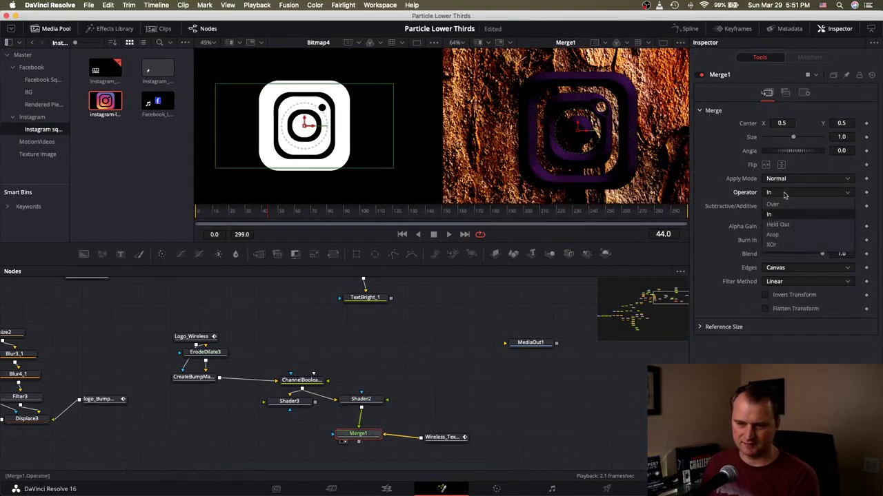
{"action": "left_click", "coordinate": [780, 235]}
{"action": "left_click", "coordinate": [784, 193]}
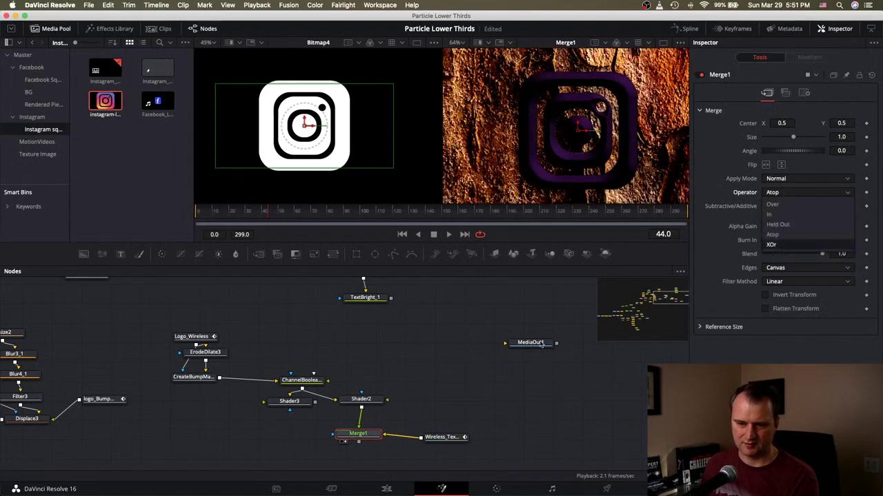
{"action": "key", "text": "Return"}
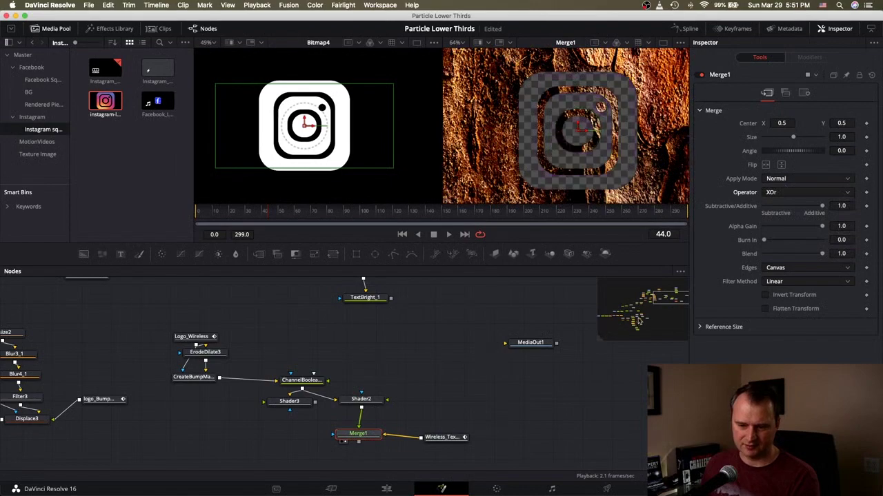
Examine how Merge3 combines Shader1_1 with Text_Remote, displaying Merge3 in the second viewer and TextBright in the first
{"action": "left_click", "coordinate": [642, 321]}
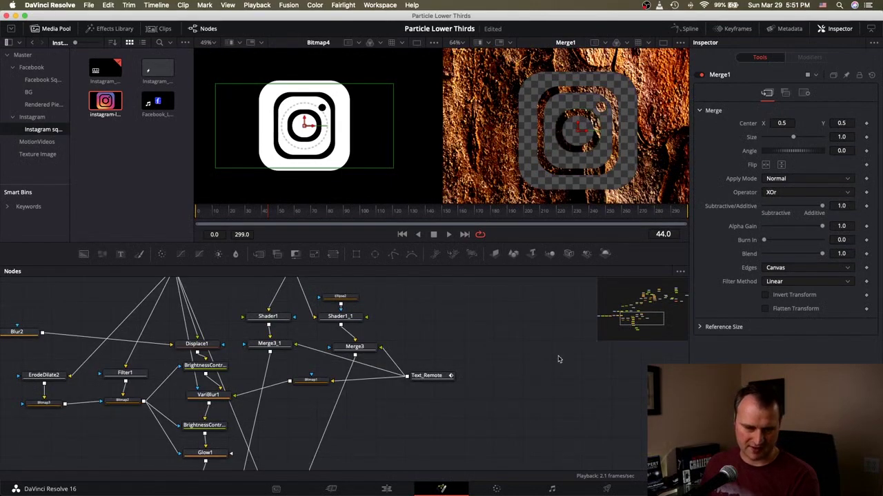
{"action": "left_click", "coordinate": [354, 347]}
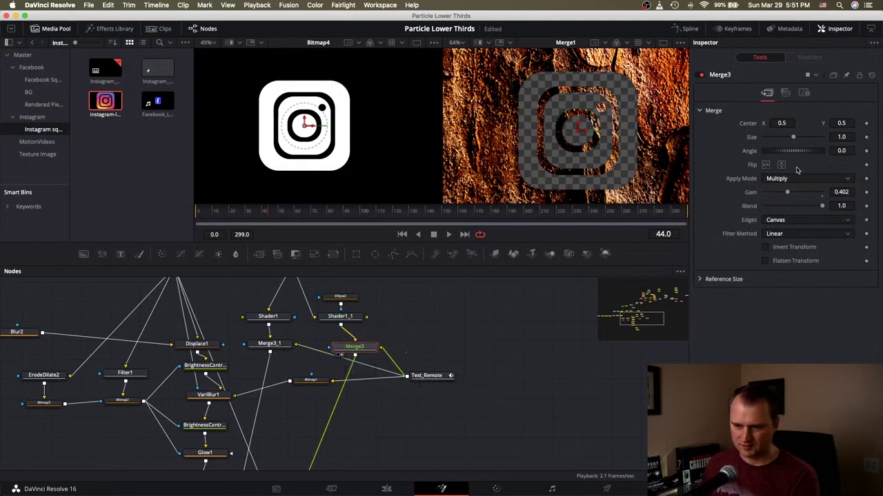
{"action": "key", "text": "2"}
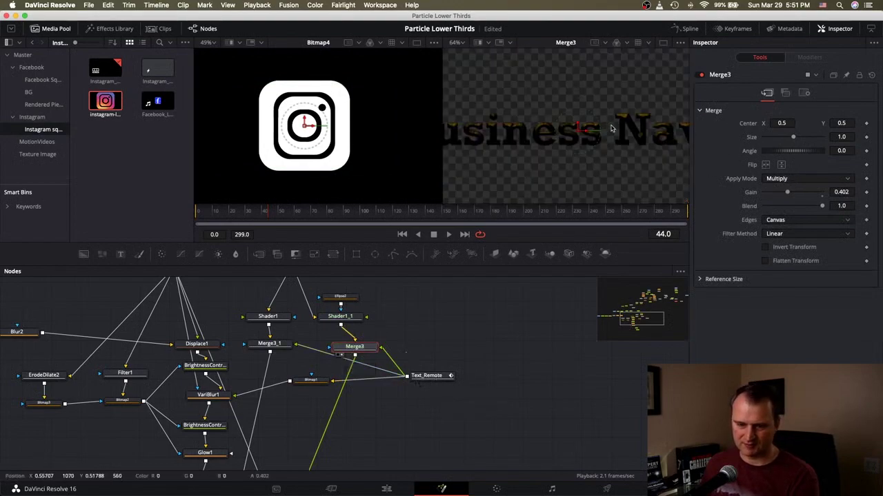
{"action": "left_click", "coordinate": [426, 376]}
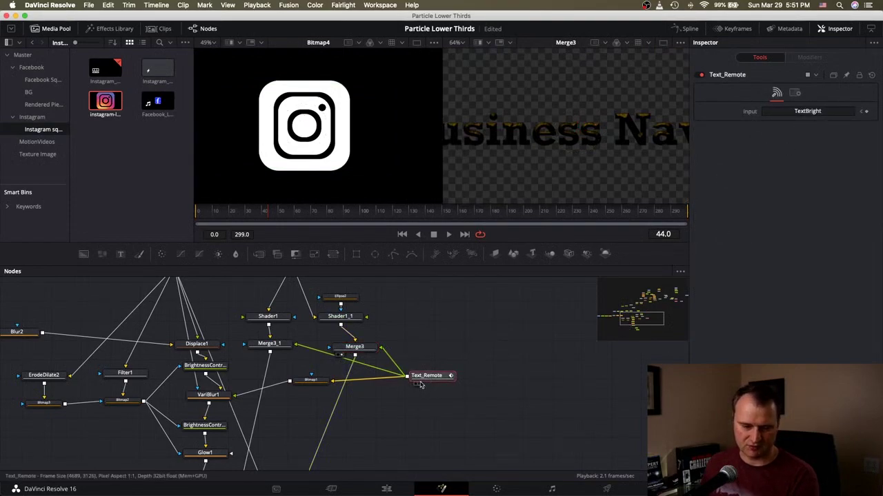
{"action": "scroll", "coordinate": [206, 352], "scroll_direction": "up", "scroll_amount": 3}
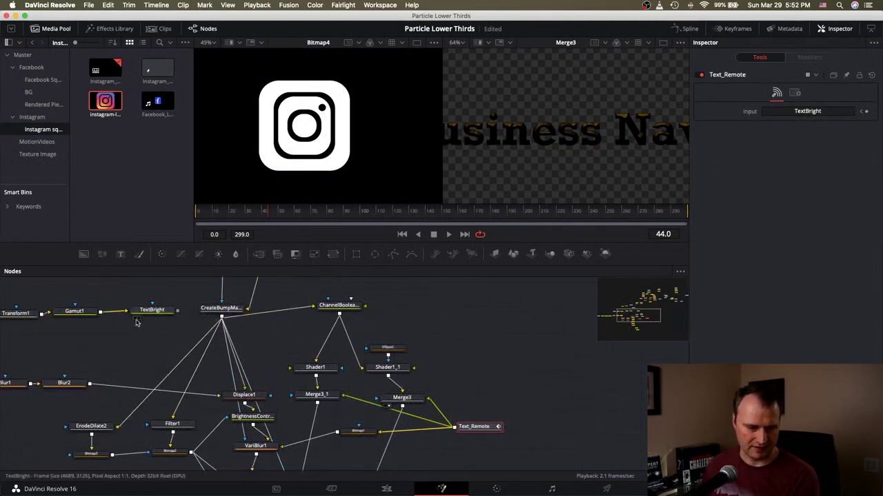
{"action": "left_click", "coordinate": [150, 310]}
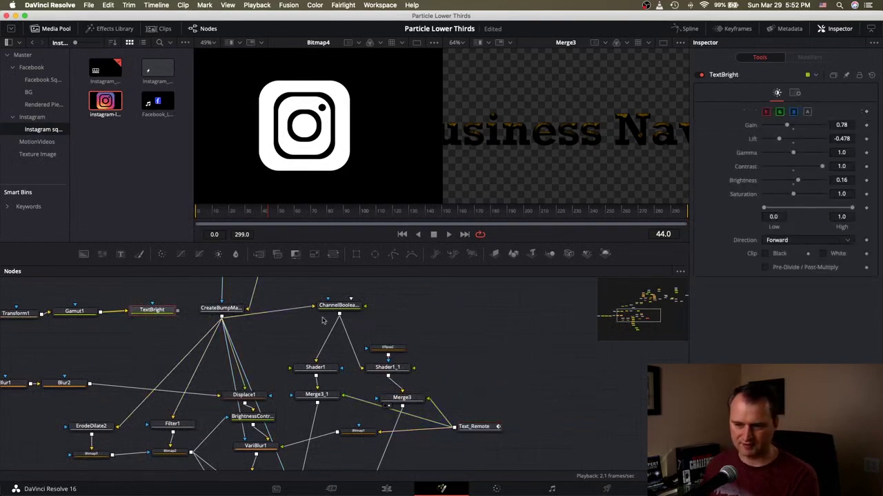
{"action": "left_click", "coordinate": [136, 317]}
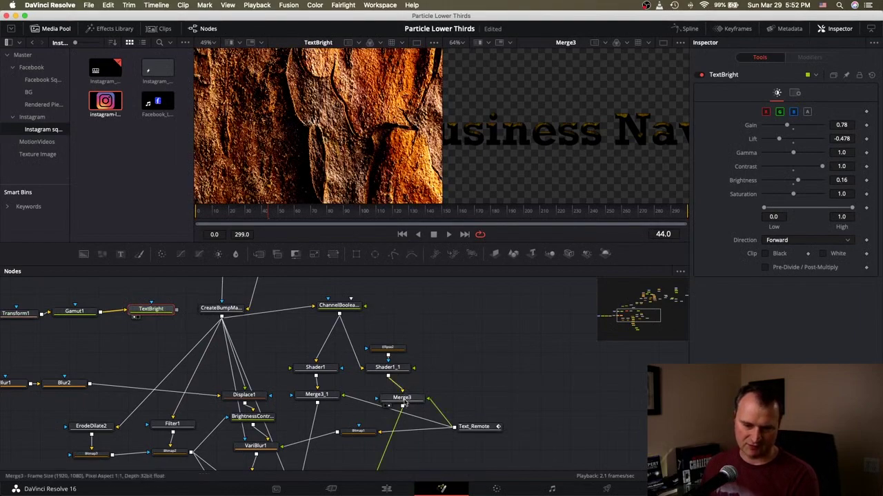
Set Merge1's apply mode to Multiply and display Merge1 in the second viewer
{"action": "scroll", "coordinate": [511, 350], "scroll_direction": "up", "scroll_amount": 3}
{"action": "scroll", "coordinate": [509, 351], "scroll_direction": "up", "scroll_amount": 5}
{"action": "scroll", "coordinate": [509, 351], "scroll_direction": "right", "scroll_amount": 3}
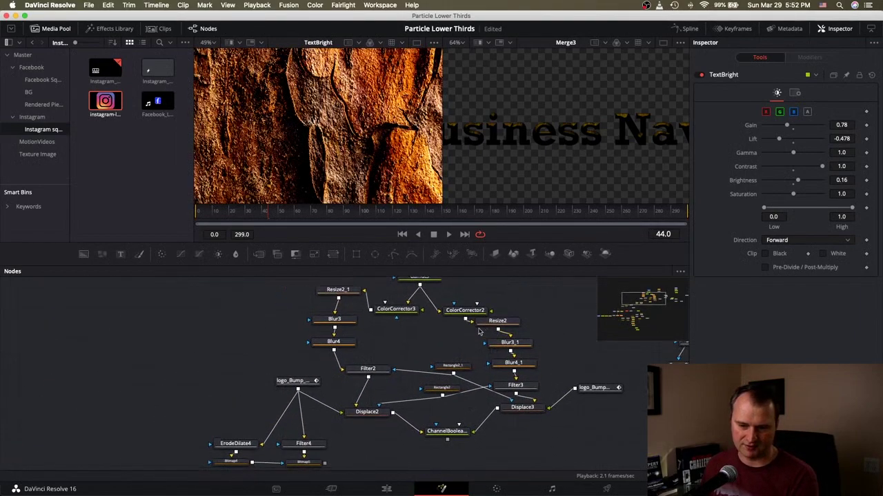
{"action": "scroll", "coordinate": [497, 345], "scroll_direction": "right", "scroll_amount": 10}
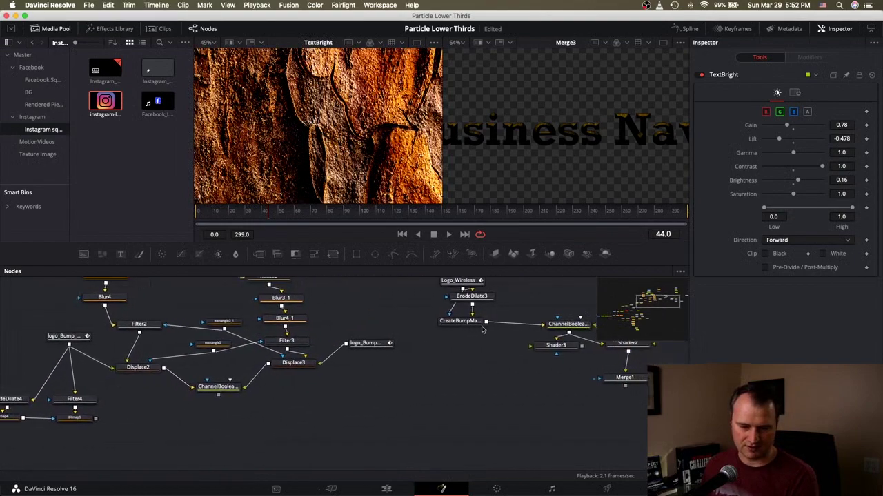
{"action": "left_click", "coordinate": [539, 377]}
{"action": "left_click", "coordinate": [807, 179]}
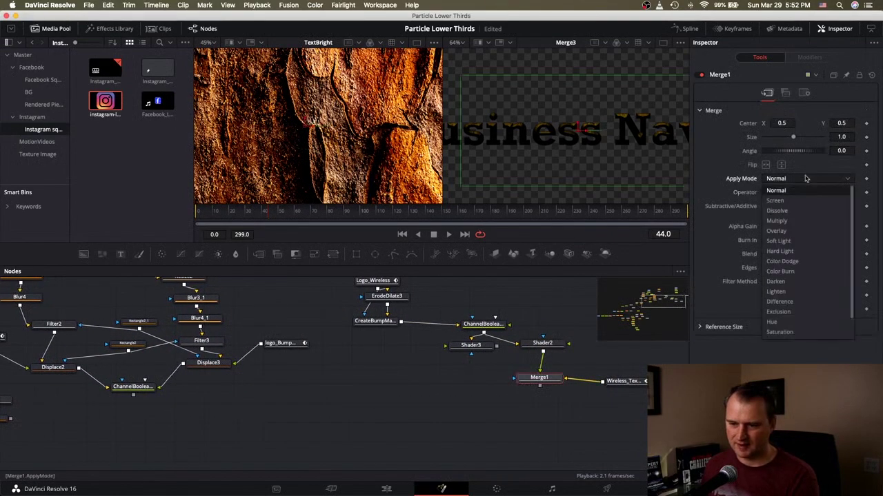
{"action": "left_click", "coordinate": [797, 221]}
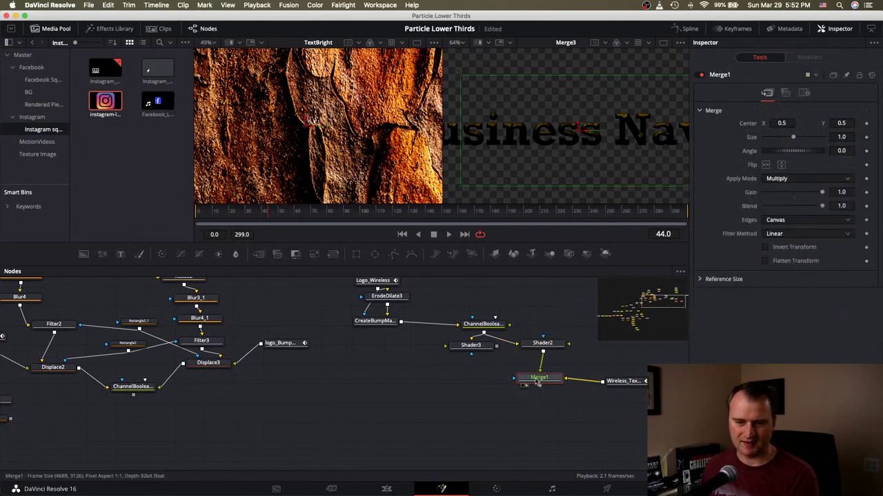
{"action": "key", "text": "2"}
Align the Wireless_Texture node beside Merge1 and compare Shader2 with Merge1 in the second viewer
{"action": "left_click", "coordinate": [801, 95]}
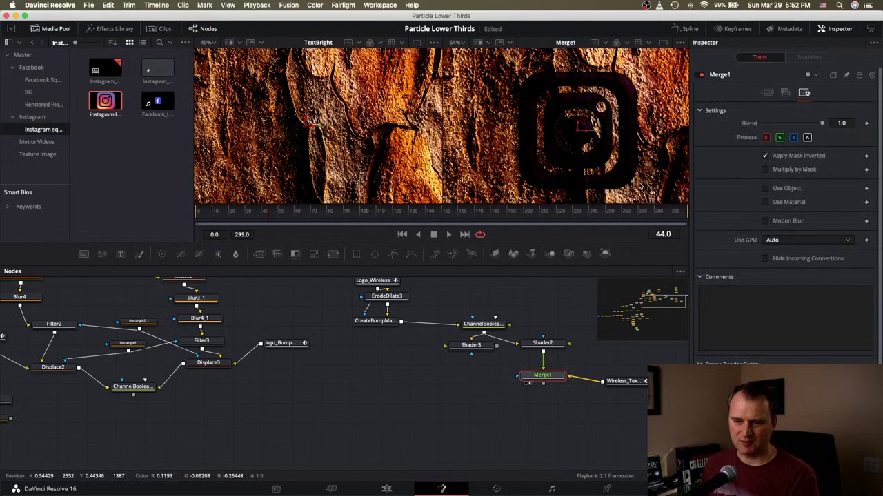
{"action": "left_click_drag", "start_coordinate": [621, 380], "coordinate": [610, 374]}
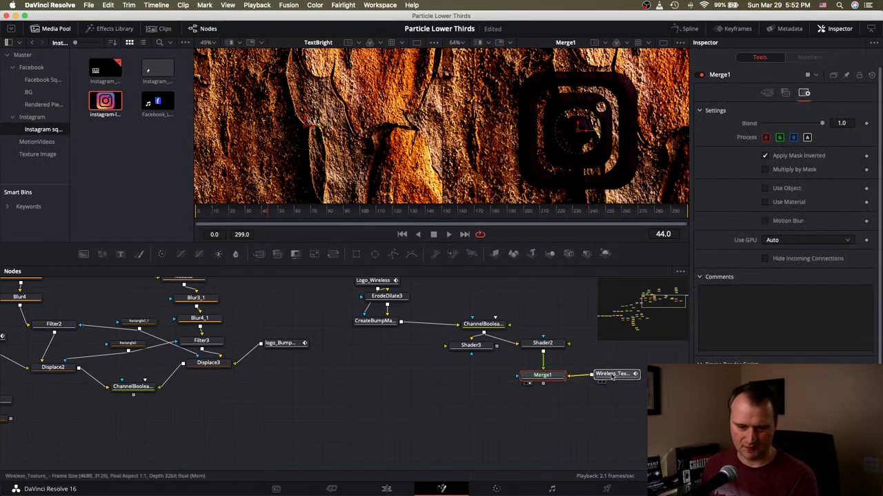
{"action": "left_click", "coordinate": [529, 352]}
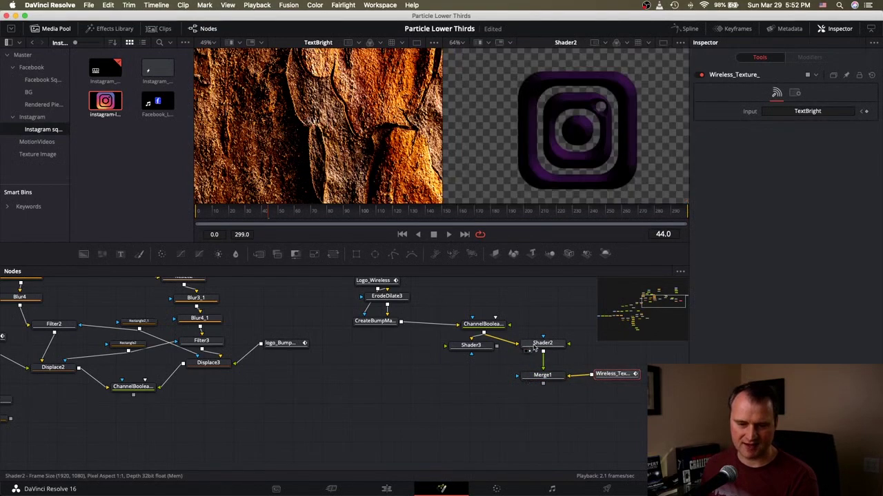
{"action": "left_click", "coordinate": [529, 383]}
{"action": "left_click_drag", "start_coordinate": [610, 381], "coordinate": [609, 386]}
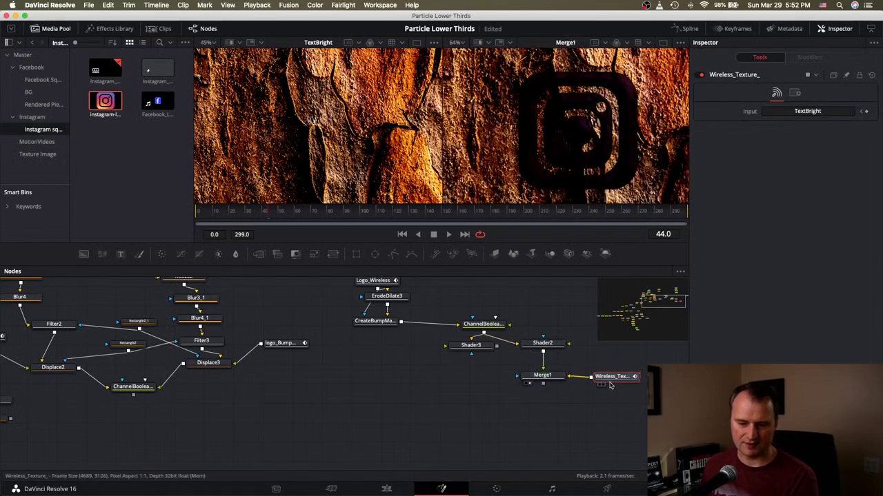
{"action": "left_click", "coordinate": [549, 378]}
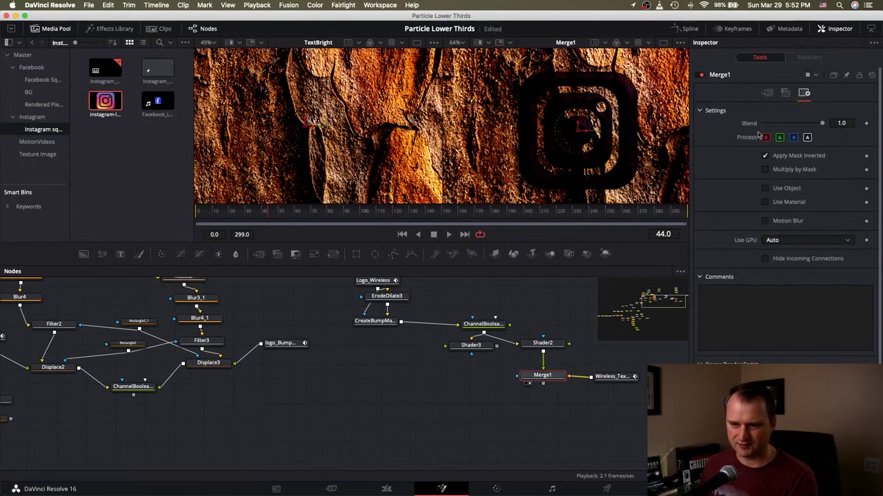
Try a gain of 0.15 on Merge1 and reset it to 1.0
{"action": "left_click", "coordinate": [769, 94]}
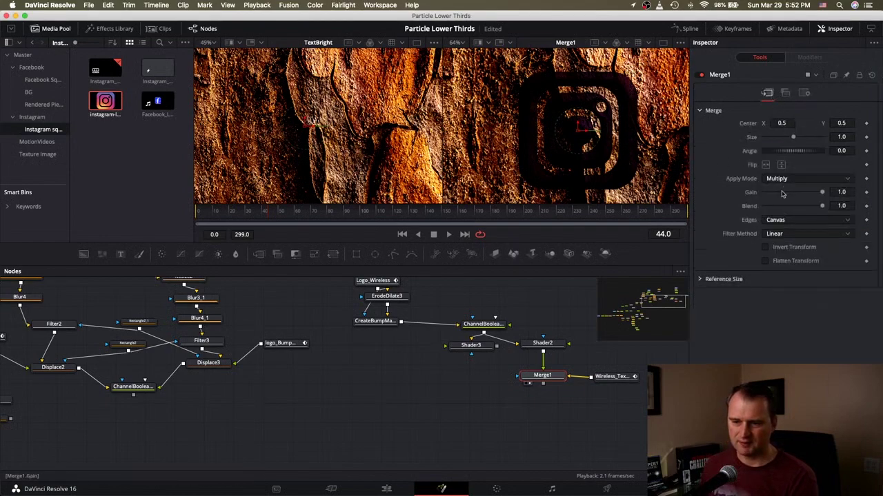
{"action": "left_click_drag", "start_coordinate": [822, 194], "coordinate": [774, 194]}
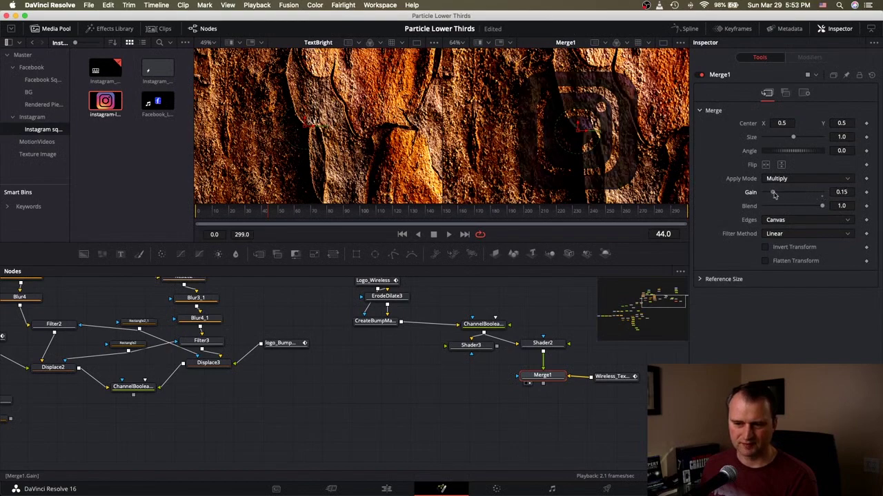
{"action": "left_click", "coordinate": [811, 219]}
{"action": "left_click", "coordinate": [810, 221]}
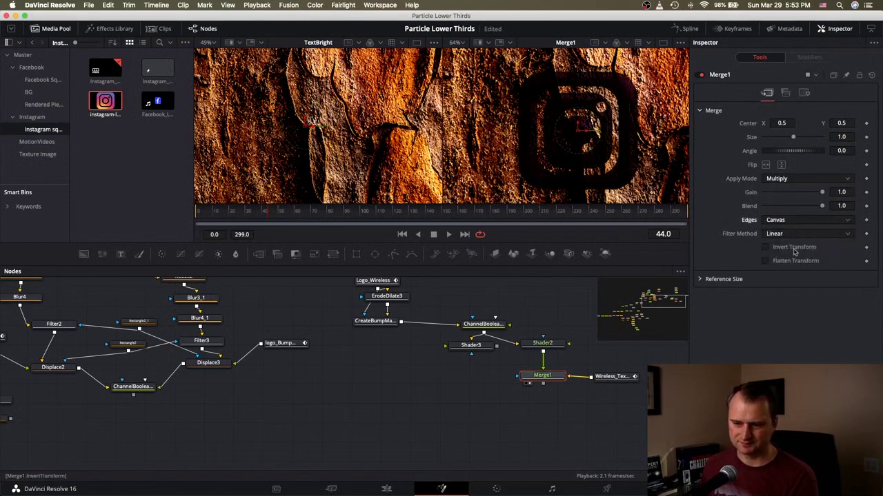
Compare Merge3's merge settings and input connections with Merge1's, displaying Merge3 in the first viewer
{"action": "scroll", "coordinate": [445, 356], "scroll_direction": "down", "scroll_amount": 3}
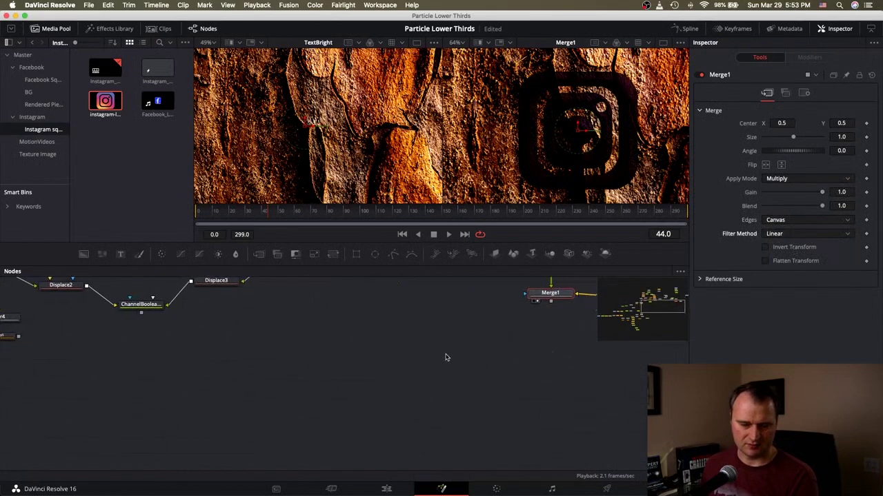
{"action": "left_click", "coordinate": [643, 320]}
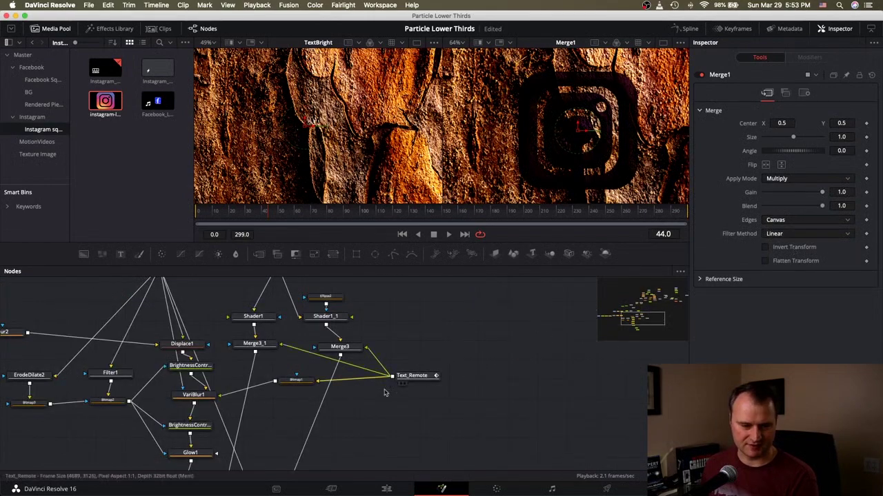
{"action": "left_click", "coordinate": [340, 351]}
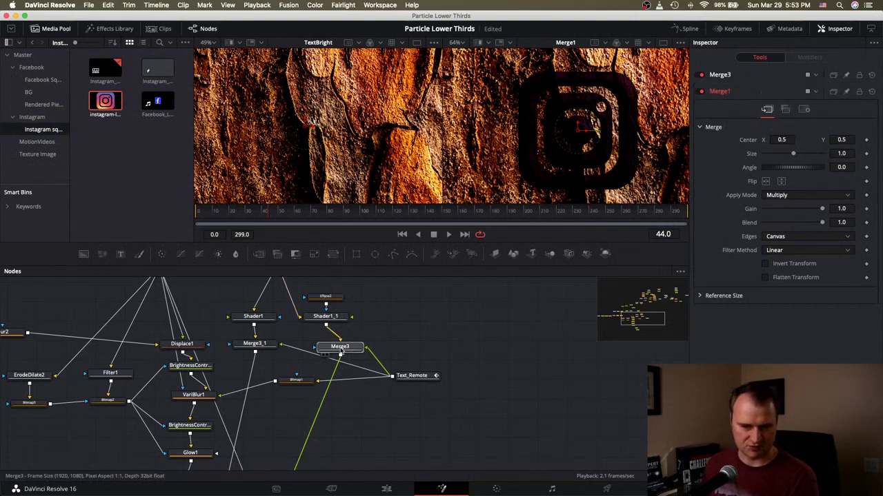
{"action": "left_click", "coordinate": [729, 75]}
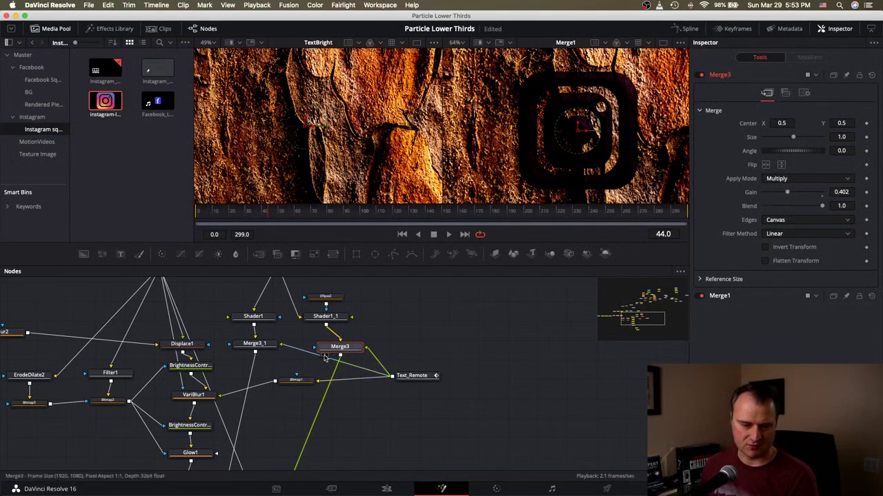
{"action": "key", "text": "1"}
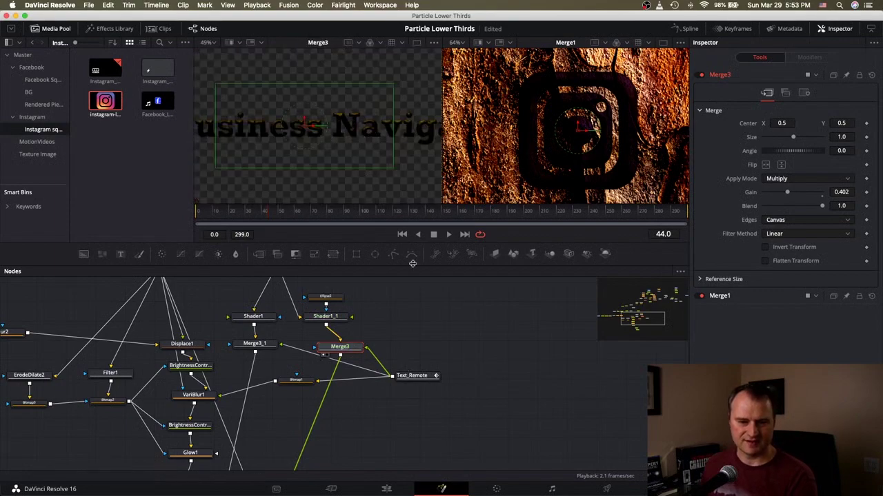
{"action": "left_click", "coordinate": [377, 346]}
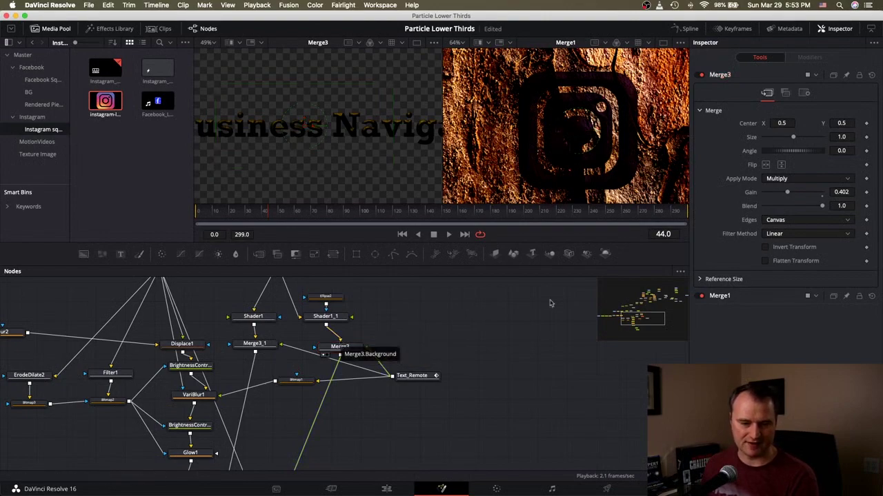
Swap Merge1's inputs so Shader2 feeds the background and the Wireless_Texture node feeds the foreground
{"action": "left_click", "coordinate": [677, 302]}
{"action": "left_click_drag", "start_coordinate": [678, 302], "coordinate": [667, 303]}
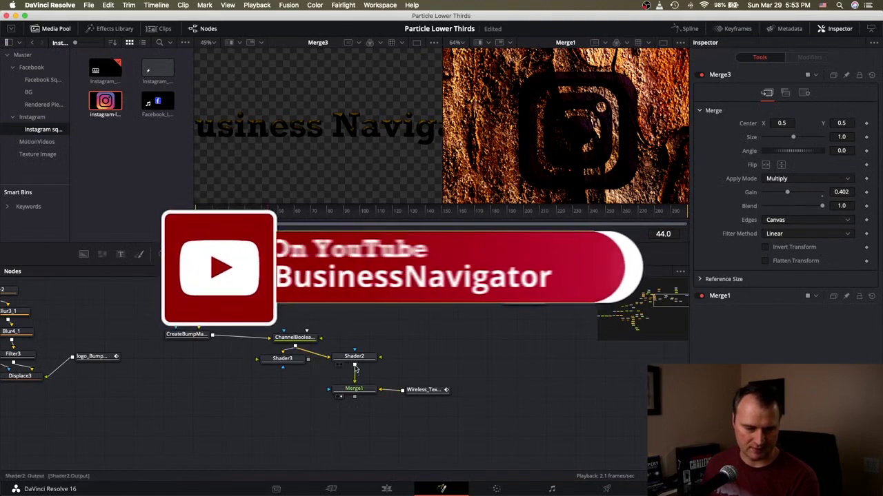
{"action": "left_click_drag", "start_coordinate": [356, 370], "coordinate": [360, 391]}
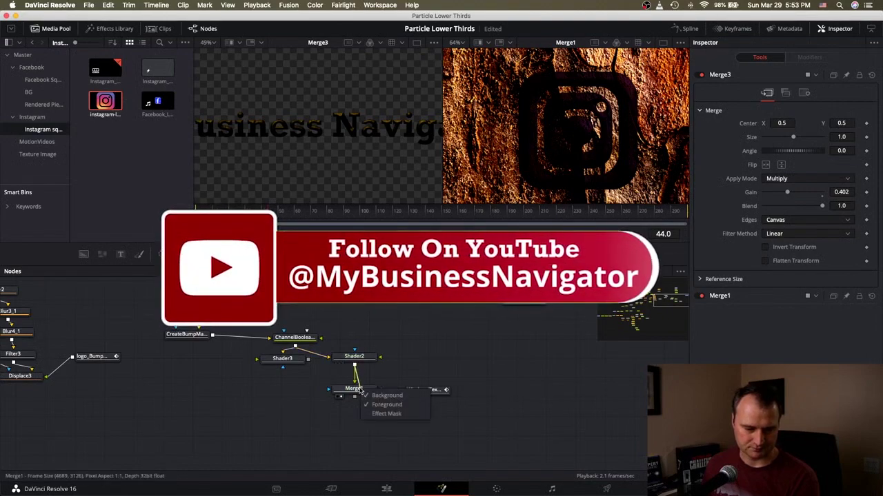
{"action": "left_click", "coordinate": [386, 396]}
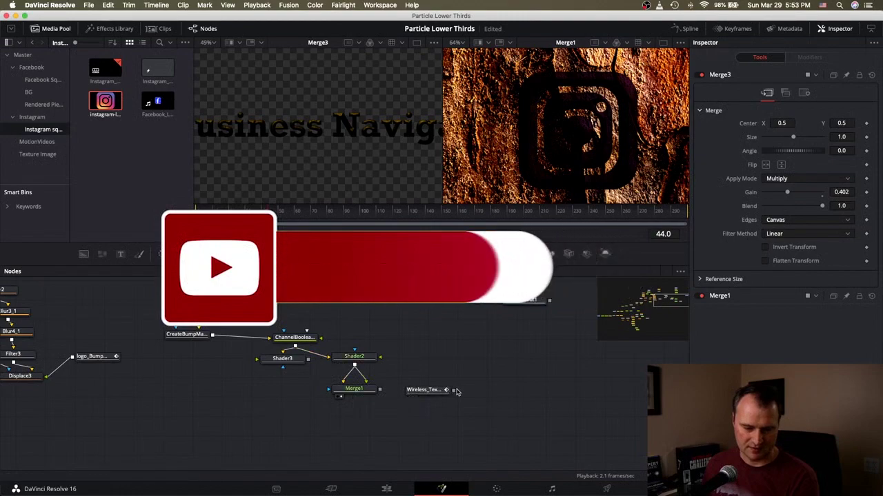
{"action": "left_click_drag", "start_coordinate": [456, 391], "coordinate": [361, 390]}
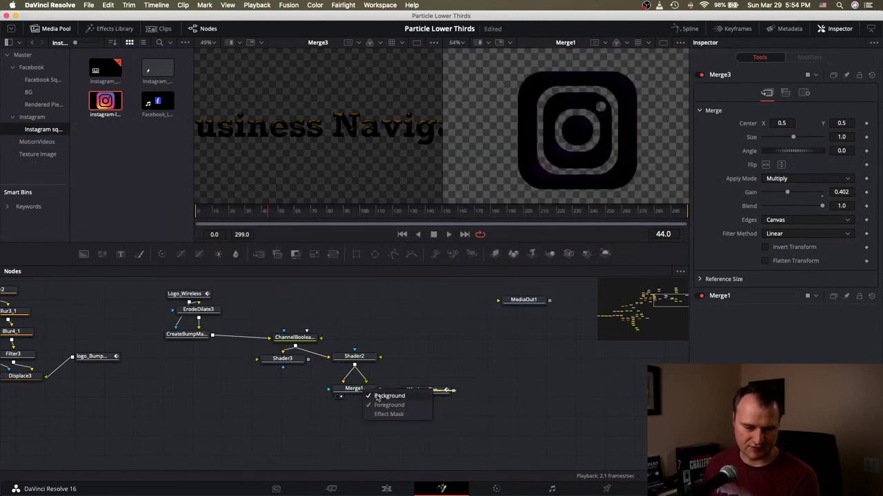
{"action": "left_click", "coordinate": [388, 404]}
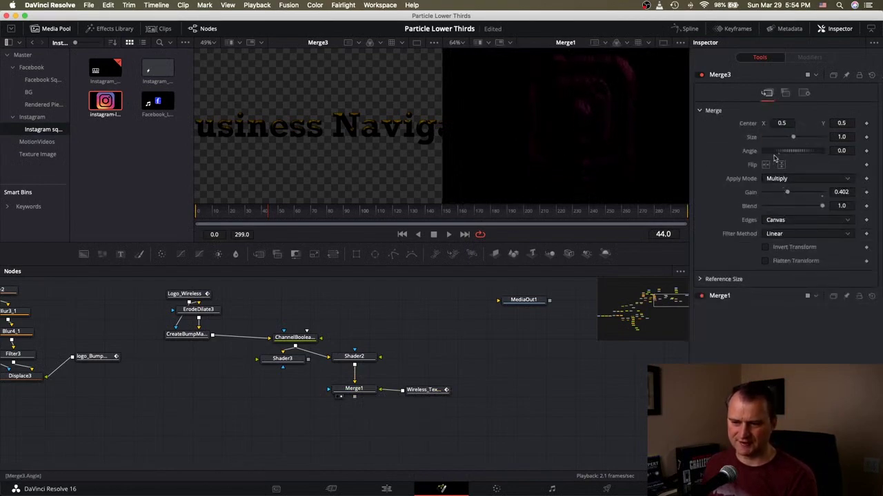
Try a gain of 1.0 on Merge3, then set Merge1's gain to 0.276 and inspect the logo's texture up close
{"action": "double_click", "coordinate": [792, 193]}
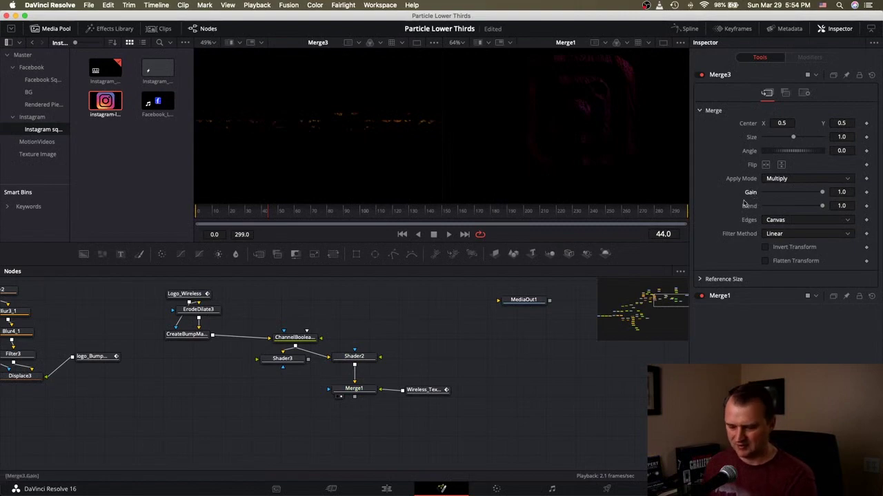
{"action": "left_click", "coordinate": [719, 295]}
{"action": "left_click_drag", "start_coordinate": [822, 196], "coordinate": [779, 201]}
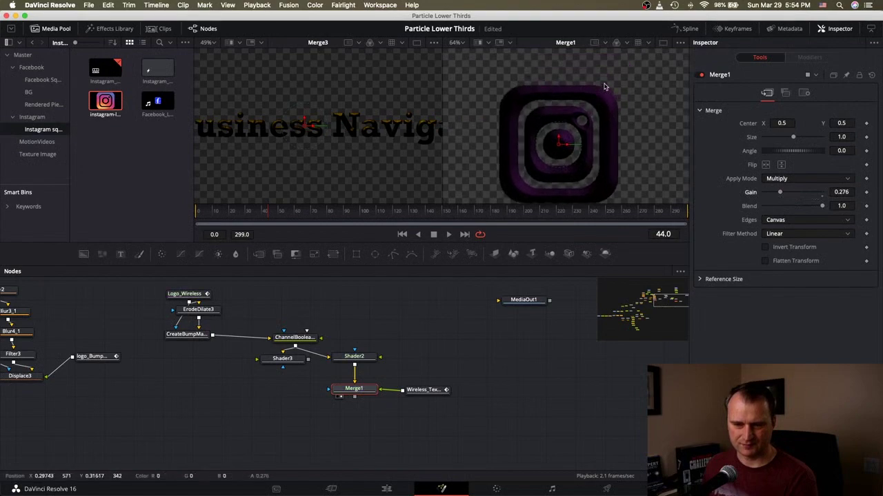
{"action": "scroll", "coordinate": [607, 93], "scroll_direction": "up", "scroll_amount": 10}
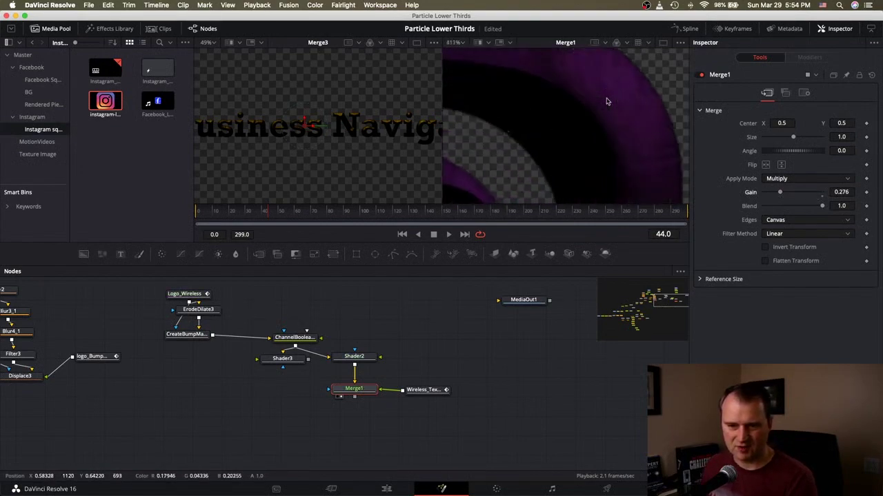
{"action": "scroll", "coordinate": [607, 116], "scroll_direction": "down", "scroll_amount": 6}
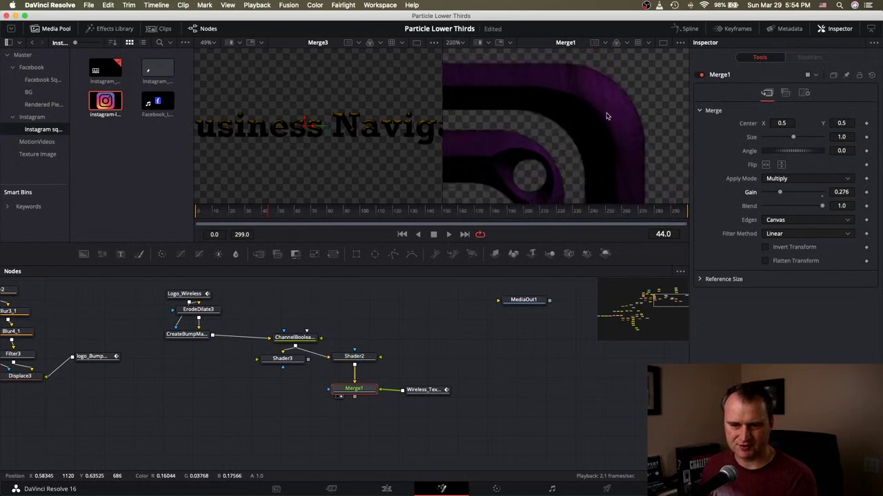
{"action": "scroll", "coordinate": [607, 115], "scroll_direction": "down", "scroll_amount": 1}
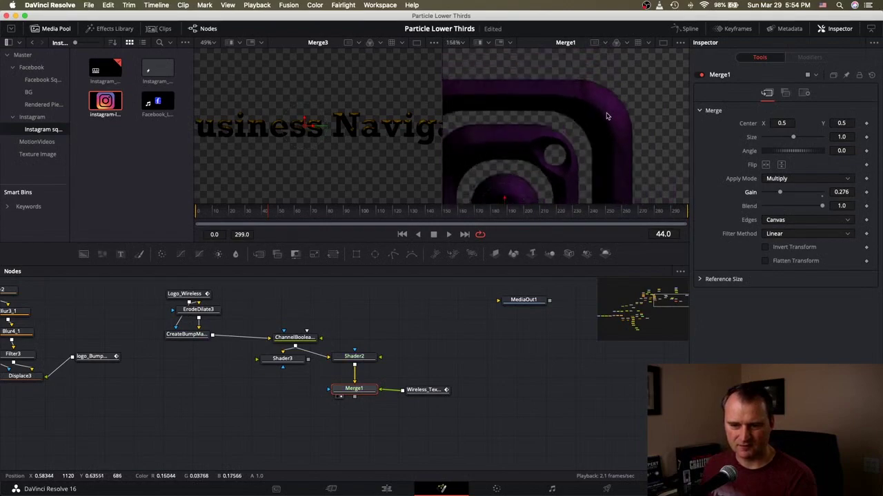
{"action": "scroll", "coordinate": [607, 116], "scroll_direction": "down", "scroll_amount": 4}
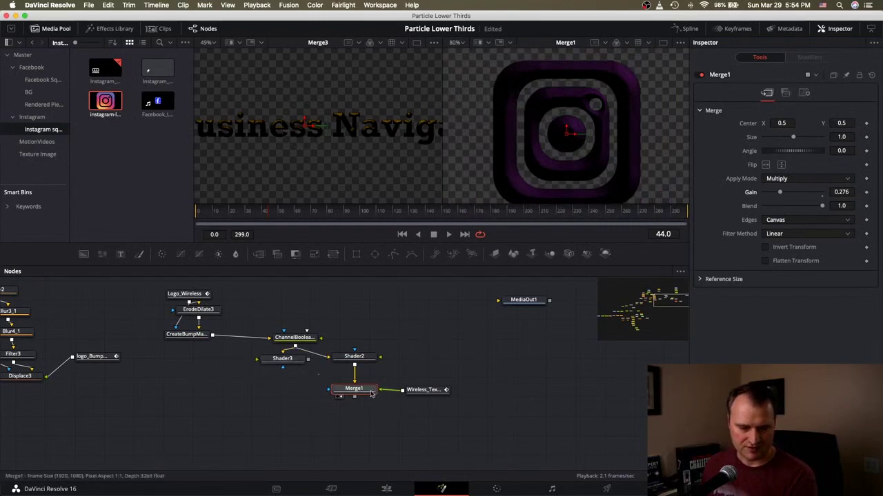
Merge Shader3 with Wireless_Texture in a new Merge2 node below Shader3, and delete its connection to Merge1
{"action": "left_click_drag", "start_coordinate": [372, 394], "coordinate": [373, 388]}
{"action": "left_click_drag", "start_coordinate": [308, 359], "coordinate": [401, 392]}
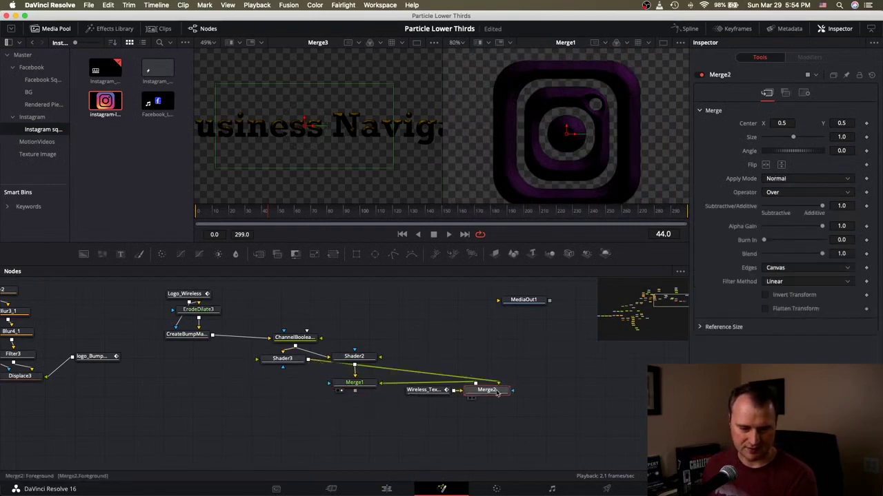
{"action": "left_click_drag", "start_coordinate": [459, 395], "coordinate": [267, 409]}
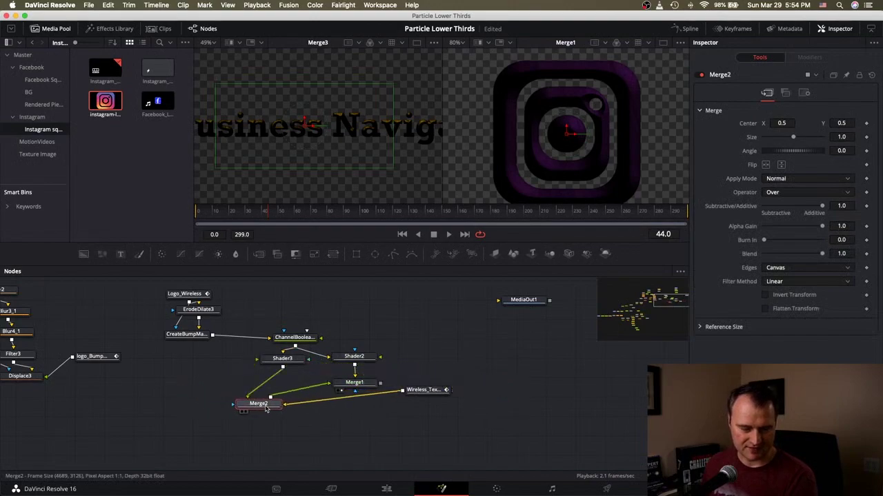
{"action": "left_click", "coordinate": [308, 390]}
{"action": "key", "text": "Delete"}
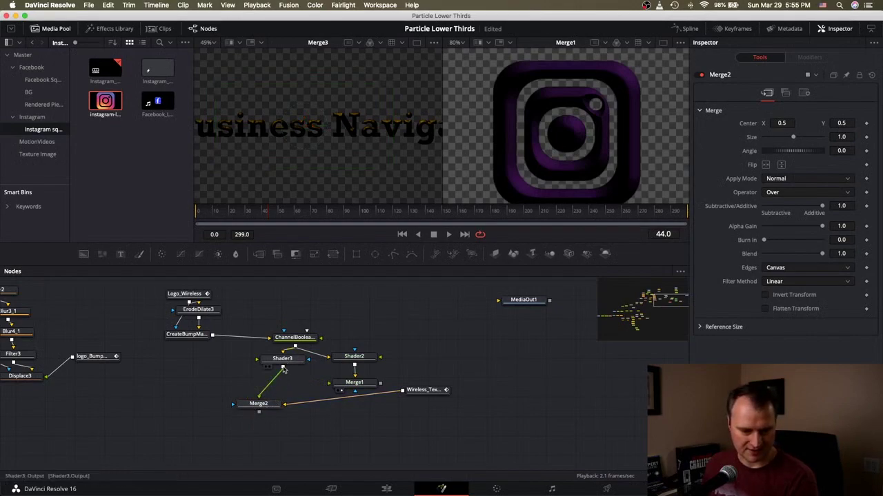
Rewire Merge2 so Shader3 feeds the background and the Wireless_Texture node feeds the foreground
{"action": "left_click_drag", "start_coordinate": [402, 390], "coordinate": [298, 412]}
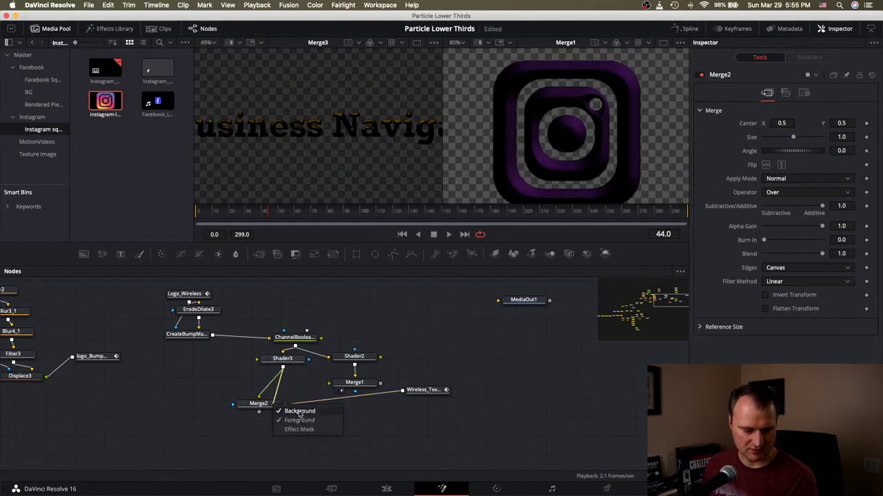
{"action": "left_click", "coordinate": [347, 408]}
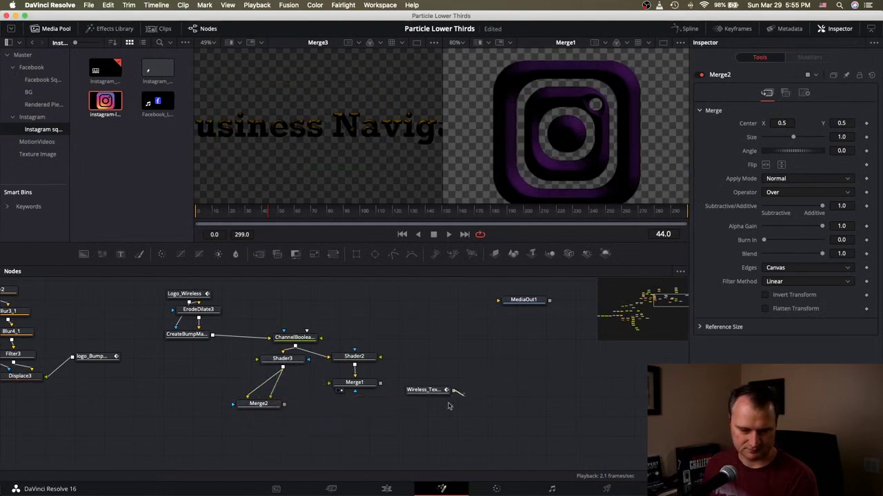
{"action": "left_click_drag", "start_coordinate": [453, 390], "coordinate": [278, 407]}
{"action": "left_click", "coordinate": [289, 421]}
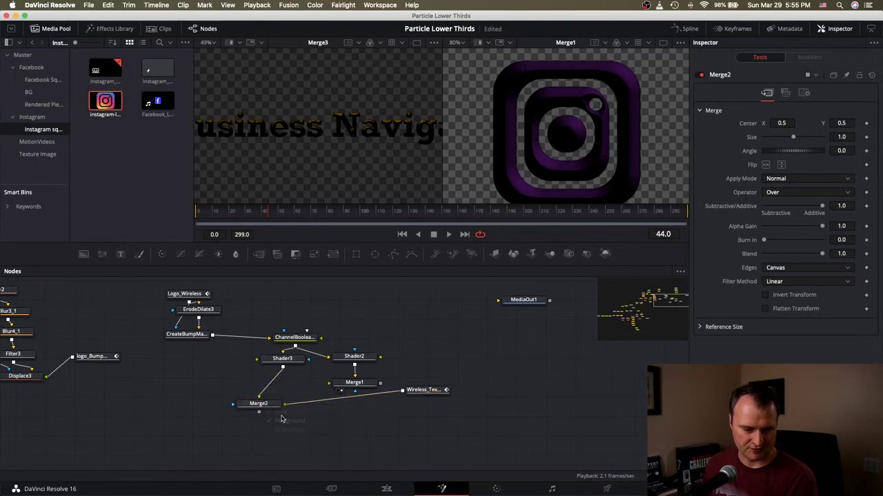
Display Merge2 in both viewers and set its apply mode to Multiply with a gain of 0.52
{"action": "left_click", "coordinate": [273, 408]}
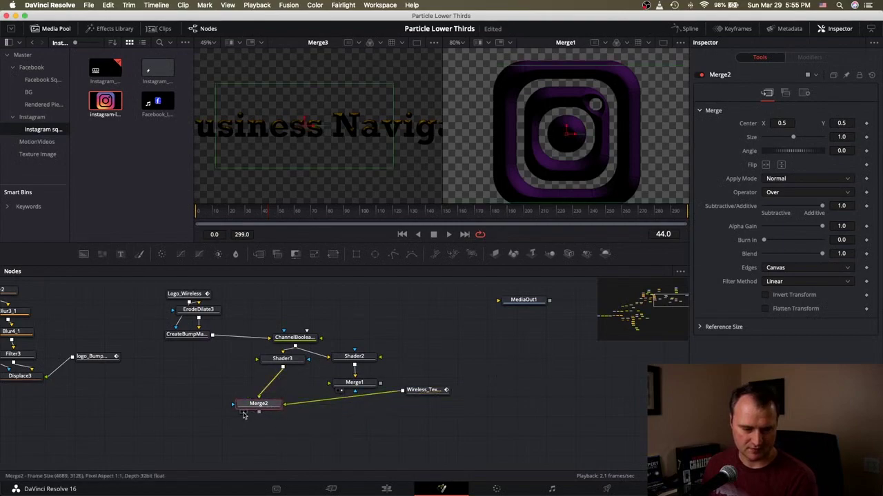
{"action": "key", "text": "2"}
{"action": "left_click_drag", "start_coordinate": [258, 404], "coordinate": [270, 396]}
{"action": "key", "text": "1"}
{"action": "left_click", "coordinate": [806, 178]}
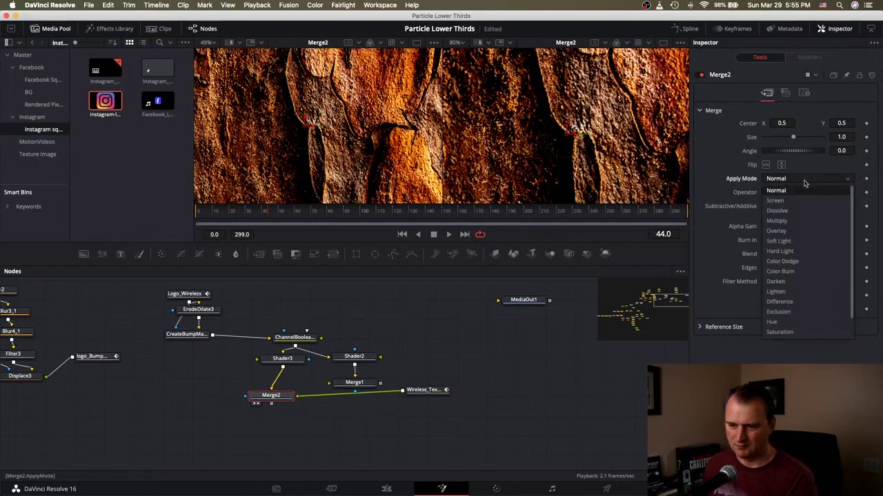
{"action": "left_click", "coordinate": [790, 222]}
{"action": "left_click_drag", "start_coordinate": [822, 195], "coordinate": [783, 198]}
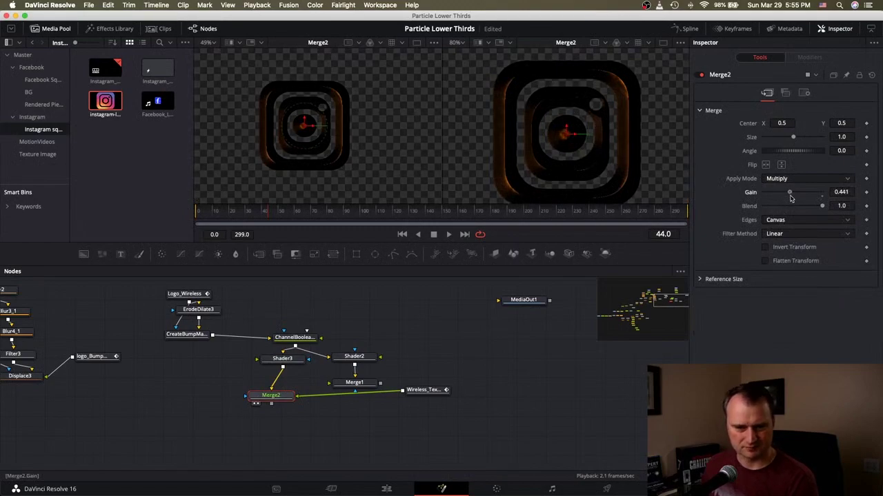
{"action": "left_click_drag", "start_coordinate": [791, 199], "coordinate": [795, 199]}
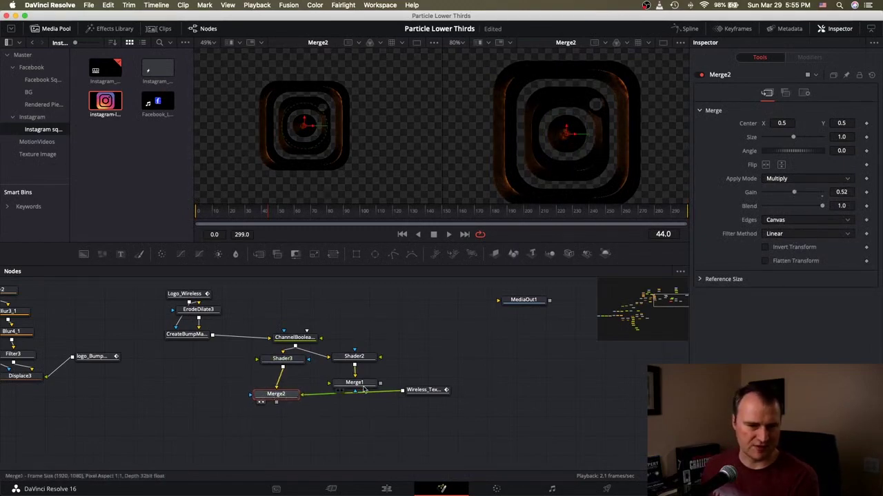
Reconnect Wireless_Texture to Merge1's foreground and set Merge1's gain to 0.528 while viewing it in the second viewer
{"action": "left_click", "coordinate": [338, 390]}
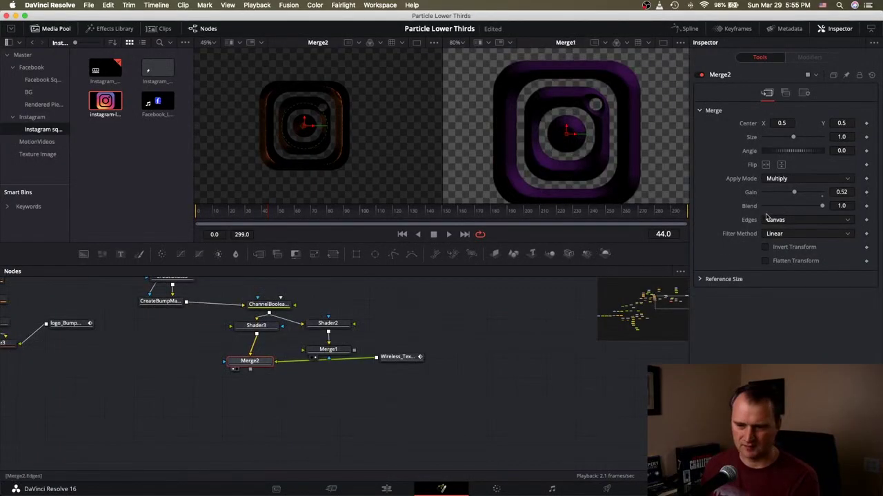
{"action": "left_click_drag", "start_coordinate": [400, 357], "coordinate": [416, 366]}
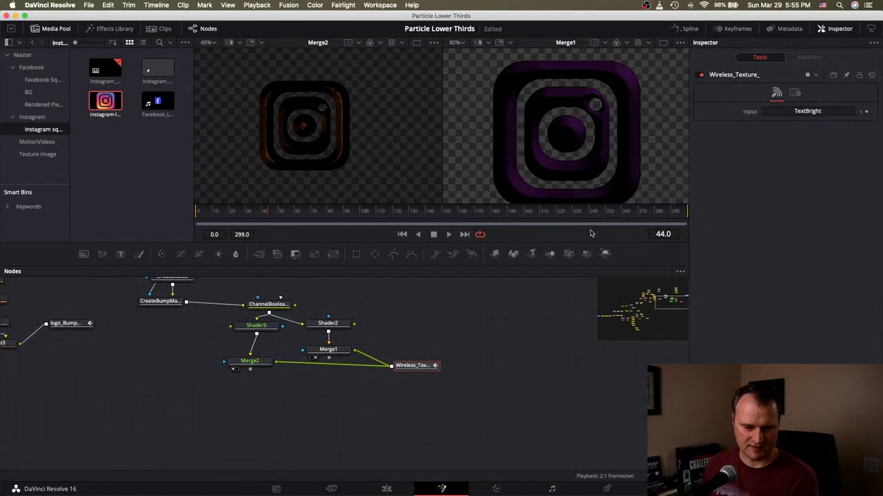
{"action": "left_click", "coordinate": [328, 350]}
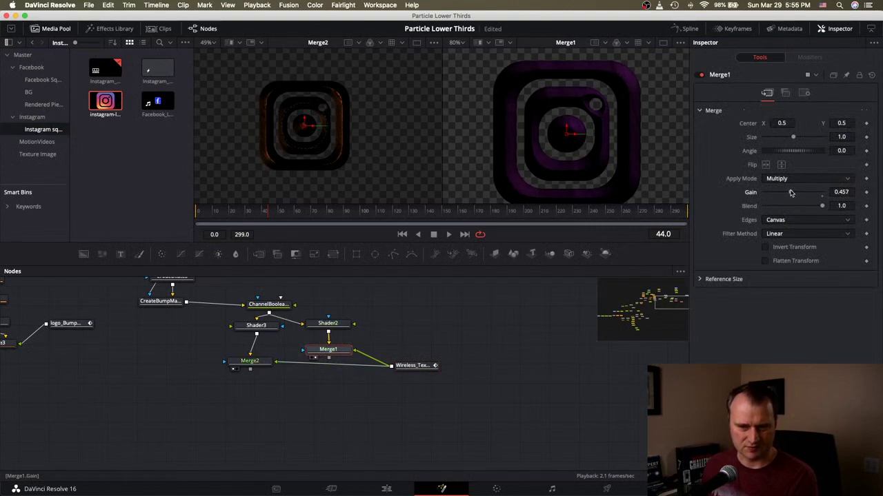
{"action": "left_click_drag", "start_coordinate": [793, 194], "coordinate": [796, 194]}
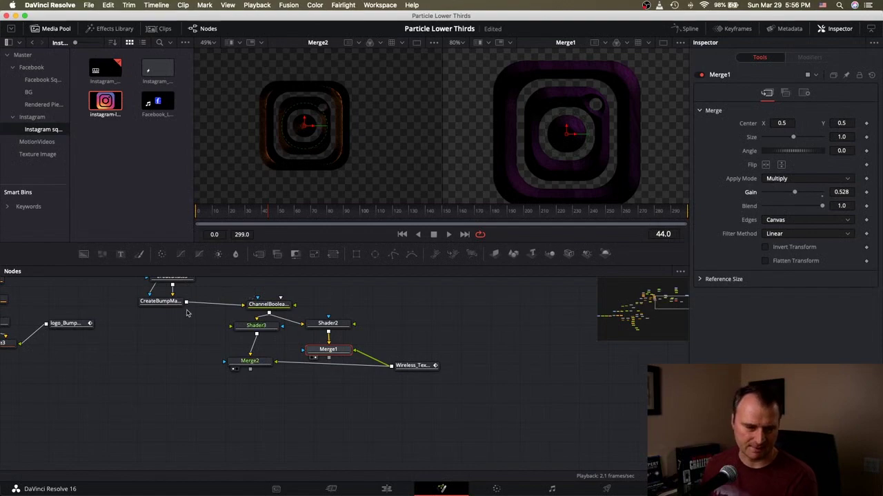
Move ErodeDilate3 aside and connect CreateBumpMap2's output to the effect masks of Merge2 and Merge1
{"action": "scroll", "coordinate": [185, 324], "scroll_direction": "up", "scroll_amount": 3}
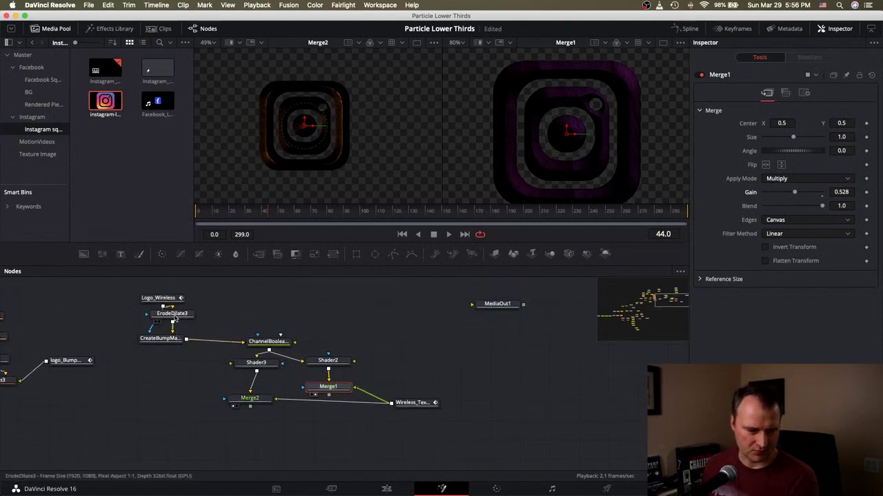
{"action": "left_click_drag", "start_coordinate": [175, 318], "coordinate": [199, 320]}
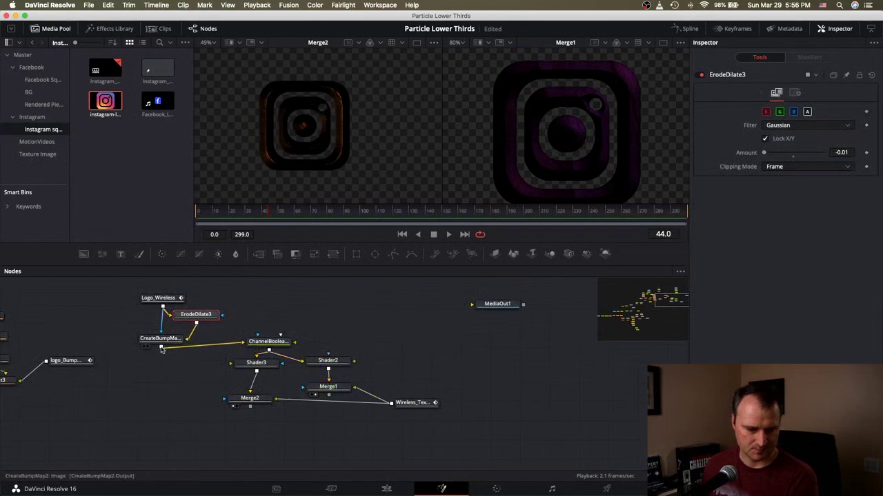
{"action": "left_click_drag", "start_coordinate": [161, 348], "coordinate": [225, 400]}
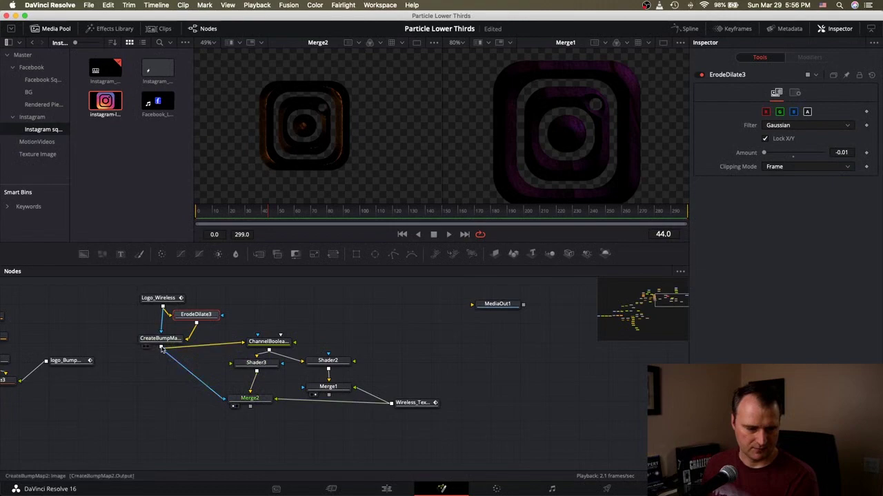
{"action": "left_click_drag", "start_coordinate": [330, 387], "coordinate": [331, 391]}
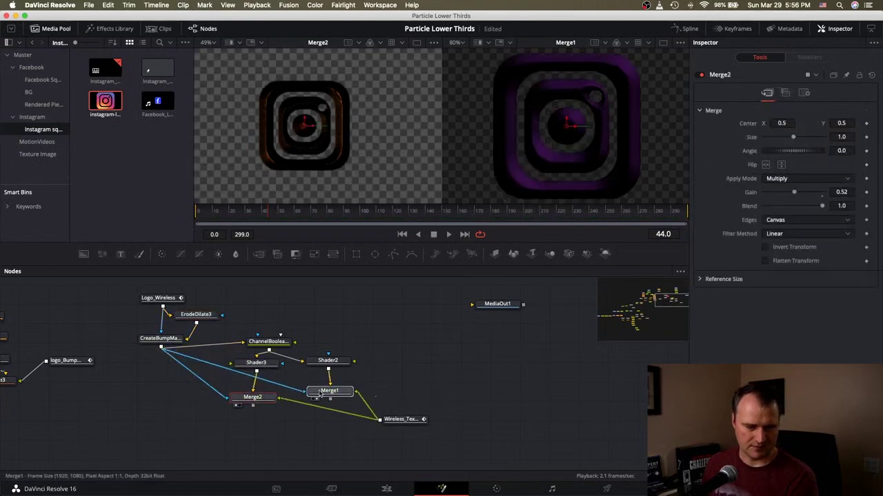
Set Merge2's gain to 0.583 and display Merge1 in the first viewer and Merge2 in the second for comparison
{"action": "left_click", "coordinate": [244, 402]}
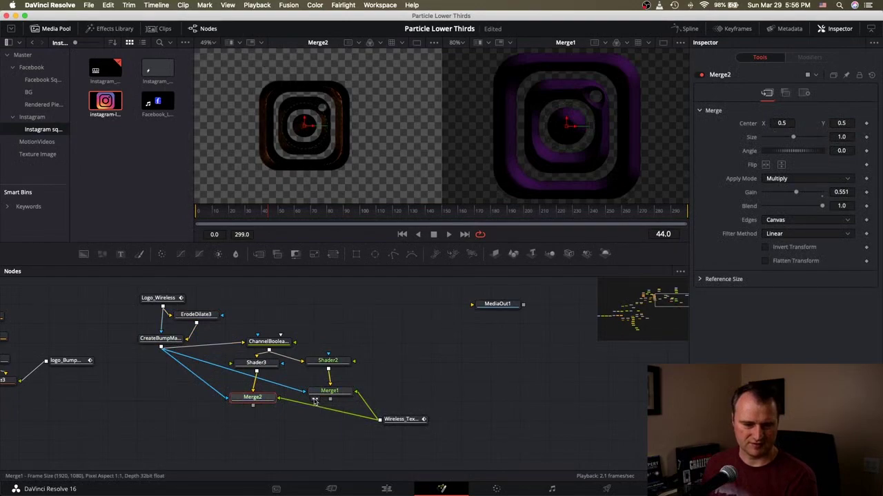
{"action": "left_click", "coordinate": [314, 400]}
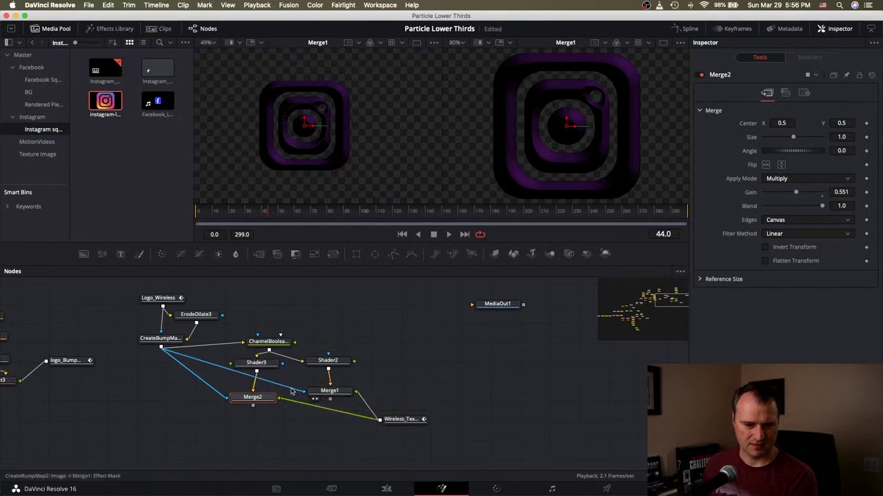
{"action": "left_click", "coordinate": [802, 93]}
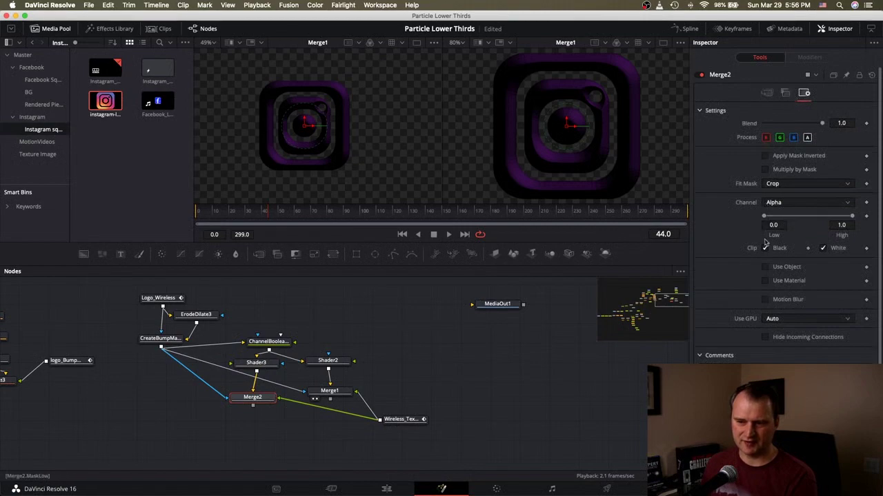
{"action": "left_click", "coordinate": [766, 93]}
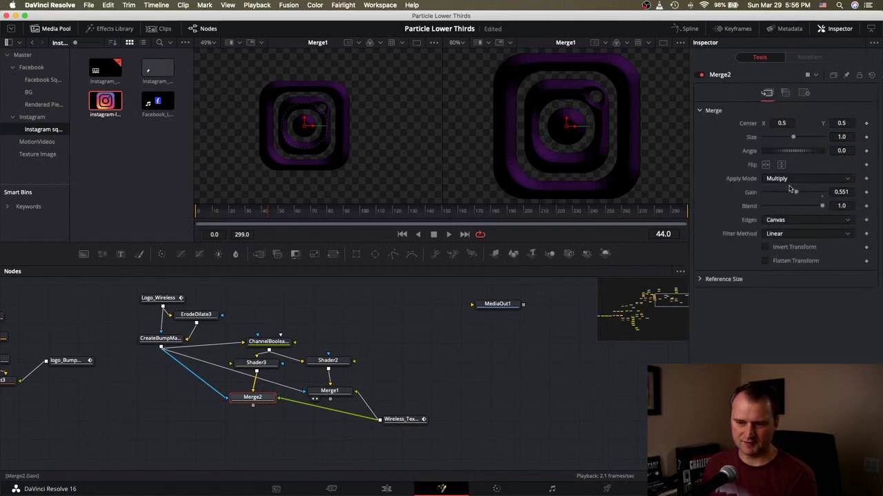
{"action": "left_click_drag", "start_coordinate": [797, 195], "coordinate": [800, 195]}
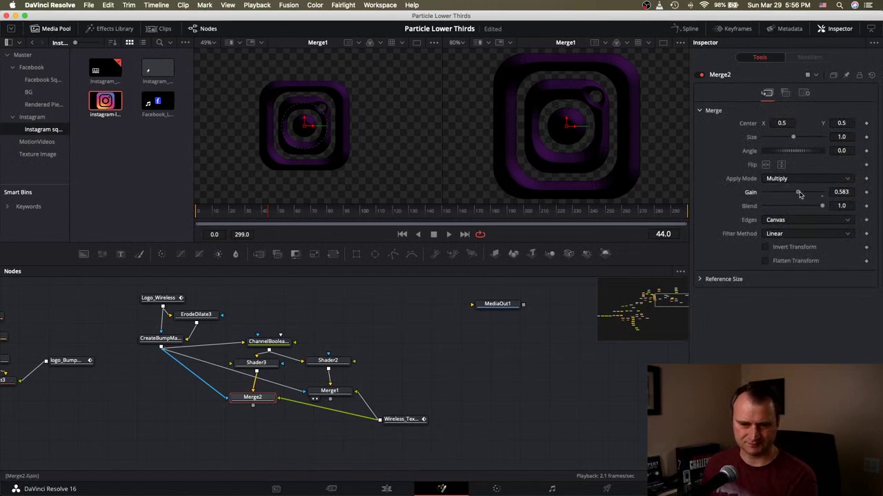
{"action": "left_click", "coordinate": [240, 406]}
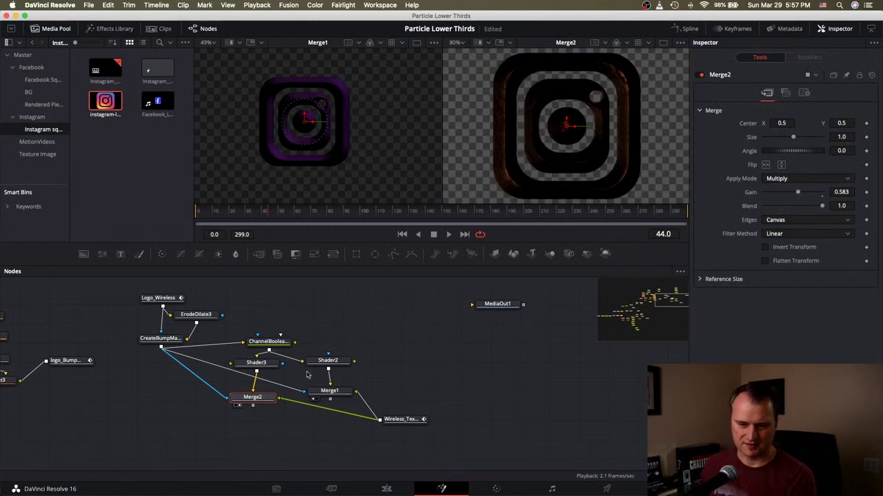
Replace the bump-map masks by connecting Shader2's output to Merge1's effect mask and Shader3's output to Merge2's effect mask
{"action": "left_click", "coordinate": [329, 391]}
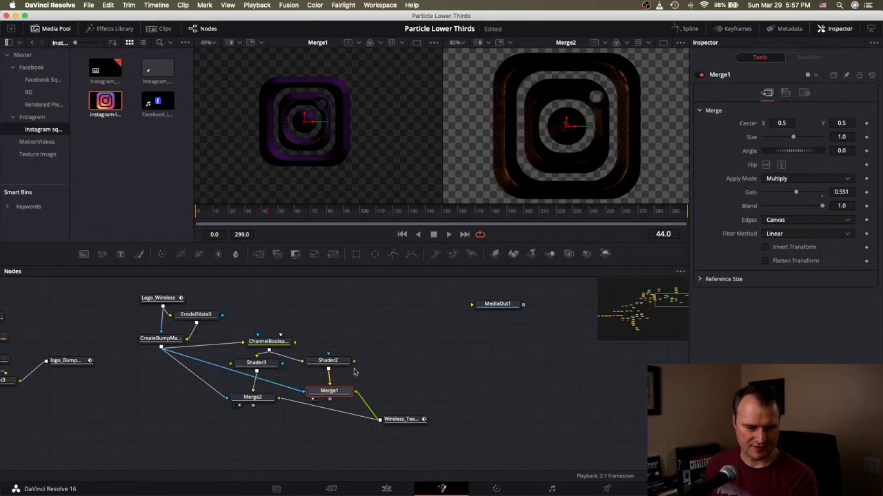
{"action": "left_click", "coordinate": [281, 387]}
{"action": "key", "text": "Delete"}
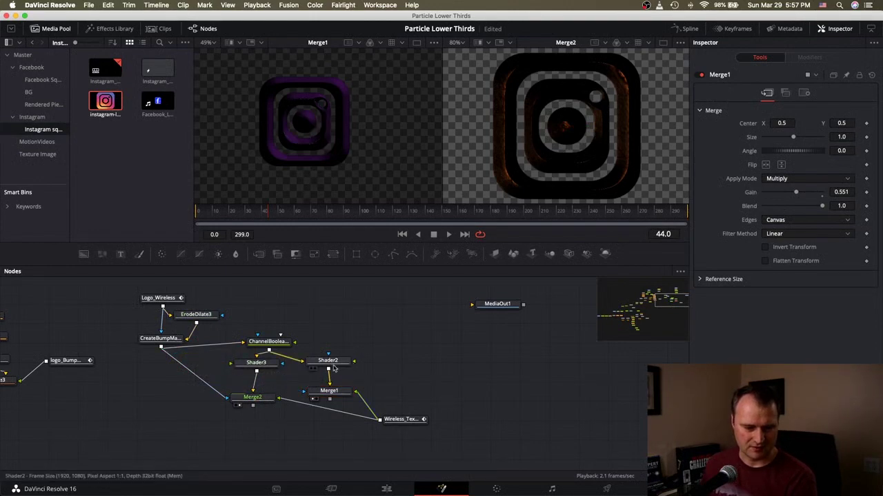
{"action": "left_click_drag", "start_coordinate": [329, 370], "coordinate": [304, 395]}
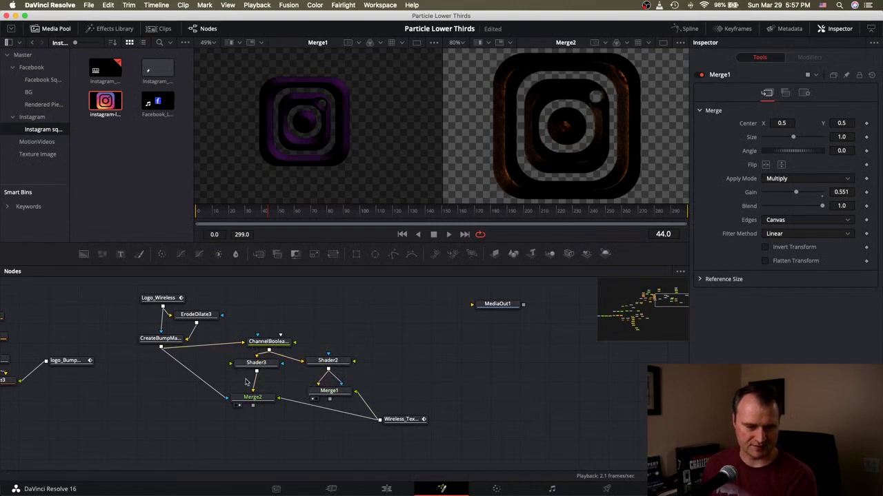
{"action": "left_click_drag", "start_coordinate": [257, 373], "coordinate": [242, 398]}
Add a BrightnessContrast node fed by the Wireless_Texture node and a VariBlur node after it
{"action": "scroll", "coordinate": [304, 402], "scroll_direction": "down", "scroll_amount": 5}
{"action": "scroll", "coordinate": [303, 402], "scroll_direction": "left", "scroll_amount": 5}
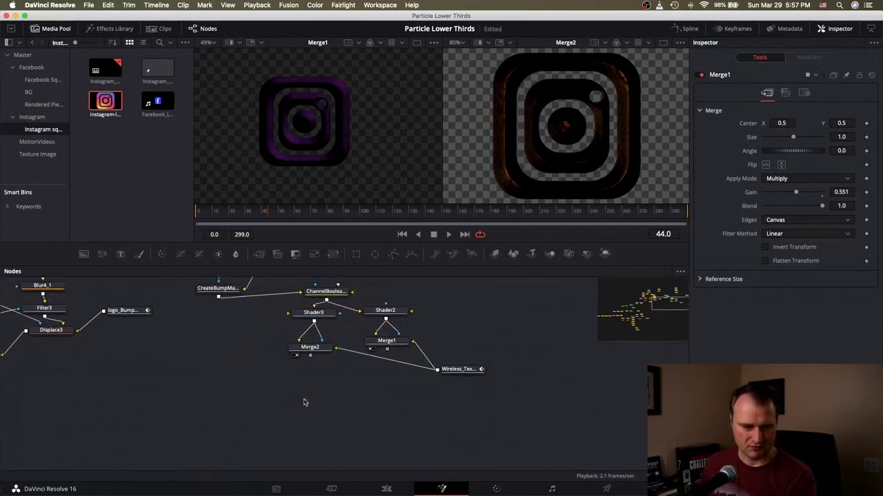
{"action": "left_click", "coordinate": [464, 372]}
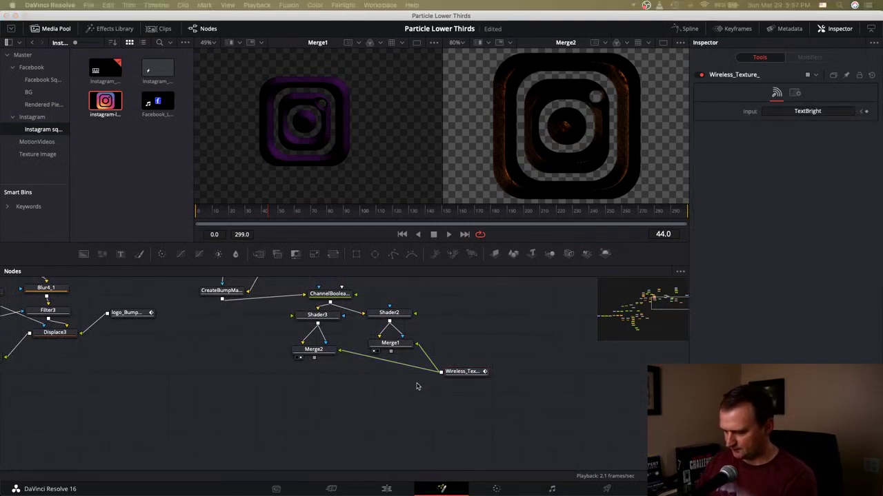
{"action": "key", "text": "Return"}
{"action": "left_click_drag", "start_coordinate": [416, 387], "coordinate": [388, 395]}
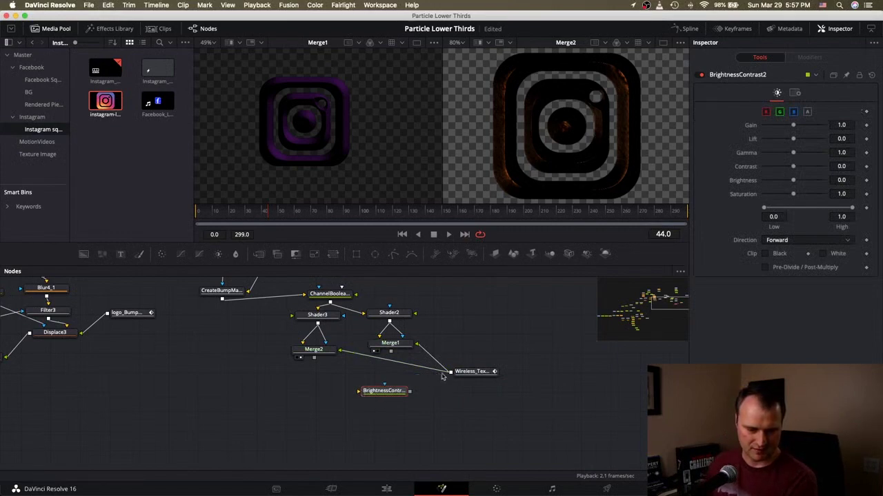
{"action": "left_click_drag", "start_coordinate": [450, 373], "coordinate": [373, 396]}
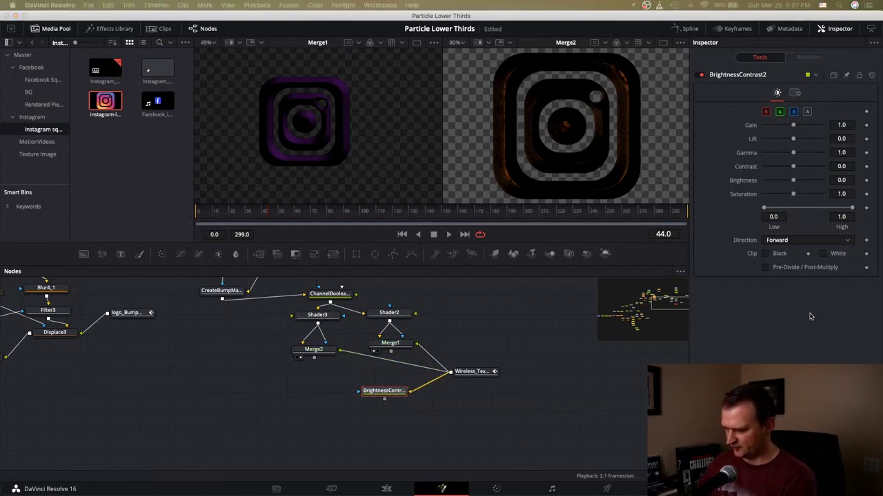
{"action": "key", "text": "Return"}
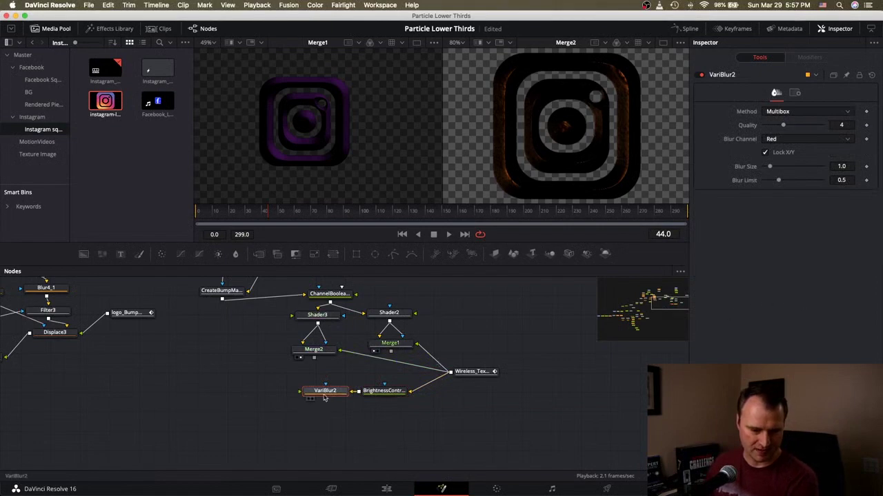
{"action": "left_click_drag", "start_coordinate": [328, 393], "coordinate": [299, 395]}
{"action": "scroll", "coordinate": [118, 380], "scroll_direction": "left", "scroll_amount": 5}
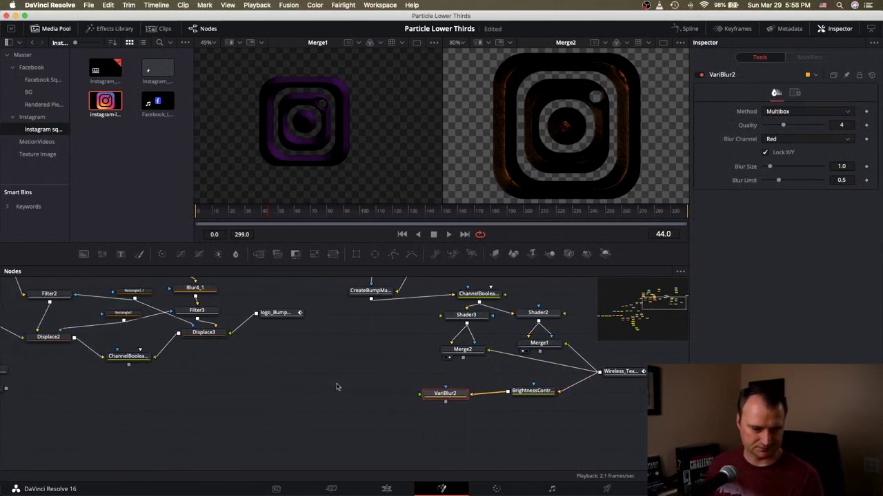
Connect ChannelBooleans6's output to VariBlur2, bring the connected nodes closer together, and display VariBlur2 in the first viewer
{"action": "left_click", "coordinate": [123, 357]}
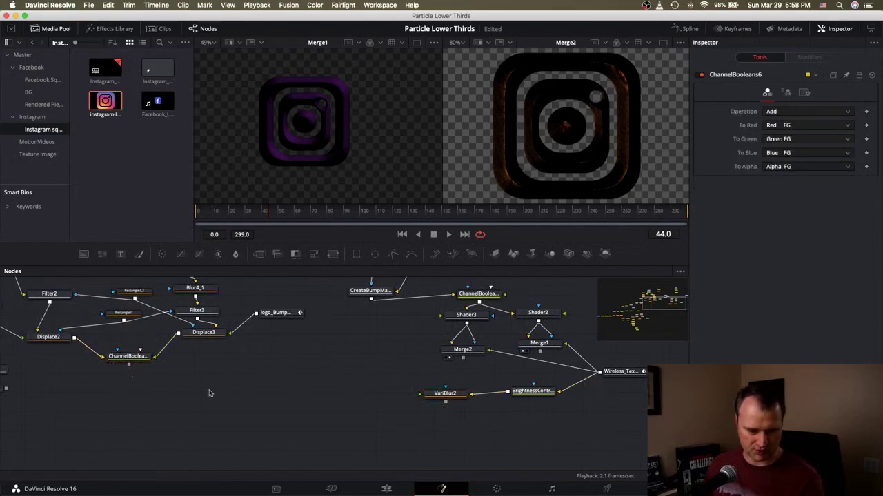
{"action": "left_click_drag", "start_coordinate": [129, 369], "coordinate": [224, 395]}
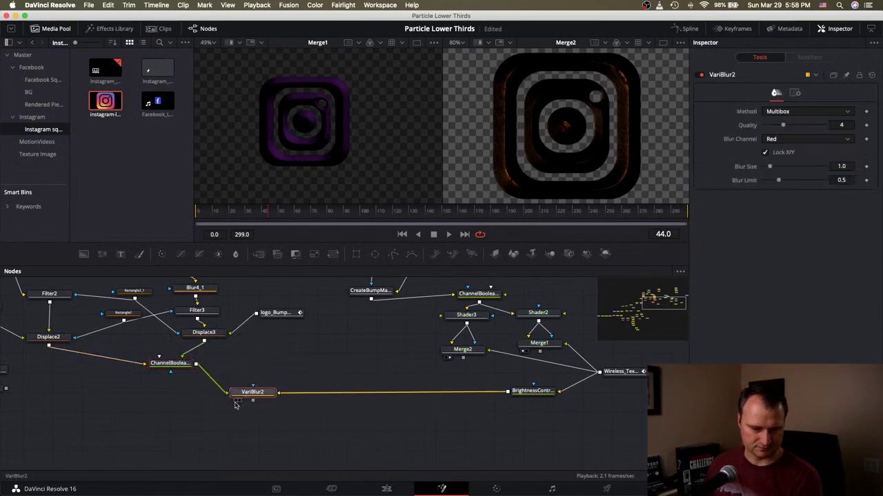
{"action": "left_click_drag", "start_coordinate": [532, 391], "coordinate": [327, 392]}
{"action": "left_click_drag", "start_coordinate": [621, 371], "coordinate": [409, 392]}
{"action": "left_click", "coordinate": [236, 400]}
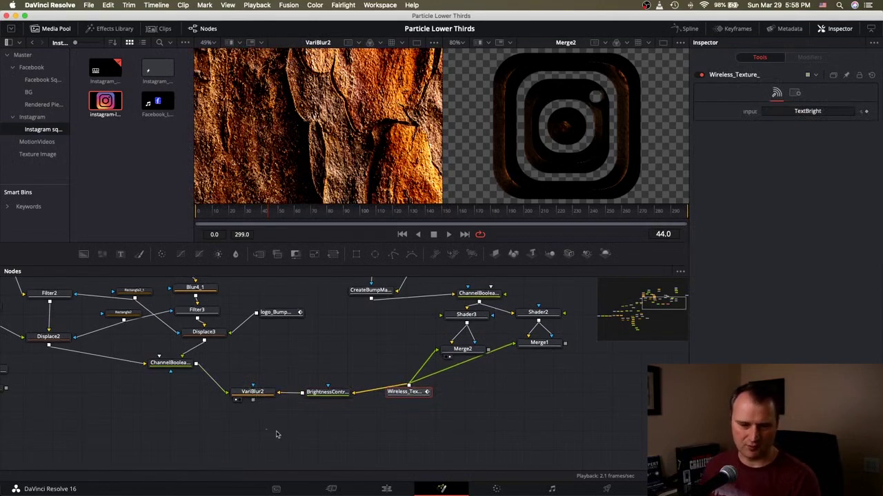
{"action": "left_click", "coordinate": [252, 394]}
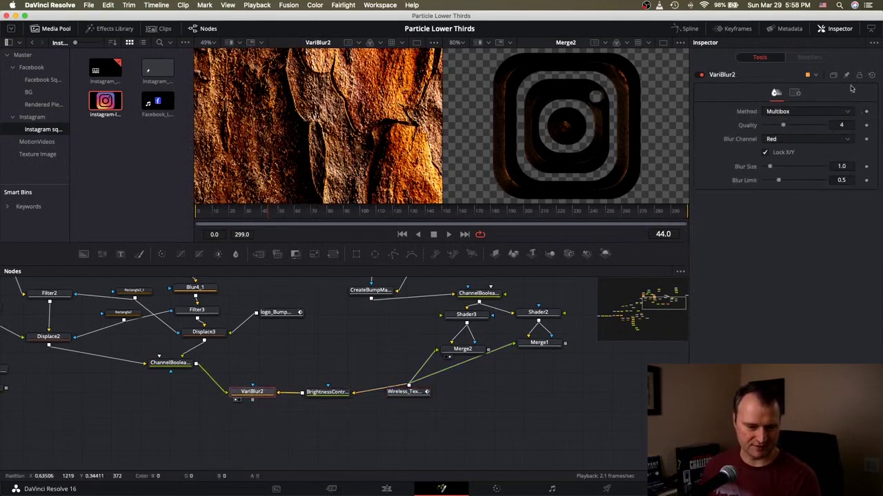
{"action": "left_click", "coordinate": [786, 112]}
{"action": "left_click", "coordinate": [780, 133]}
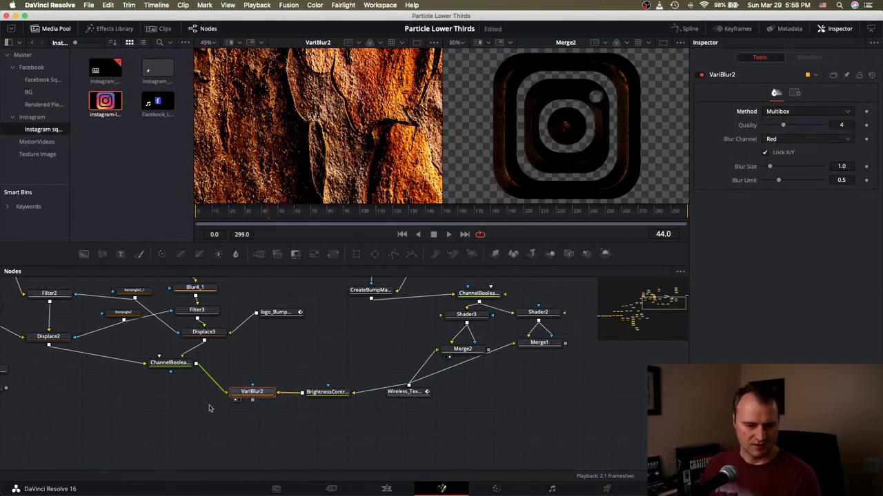
In the text branch, connect each shader's output to its merge's effect mask, displaying Merge3_1 in the first viewer and Merge3 in the second
{"action": "scroll", "coordinate": [414, 369], "scroll_direction": "down", "scroll_amount": 1}
{"action": "left_click", "coordinate": [637, 324]}
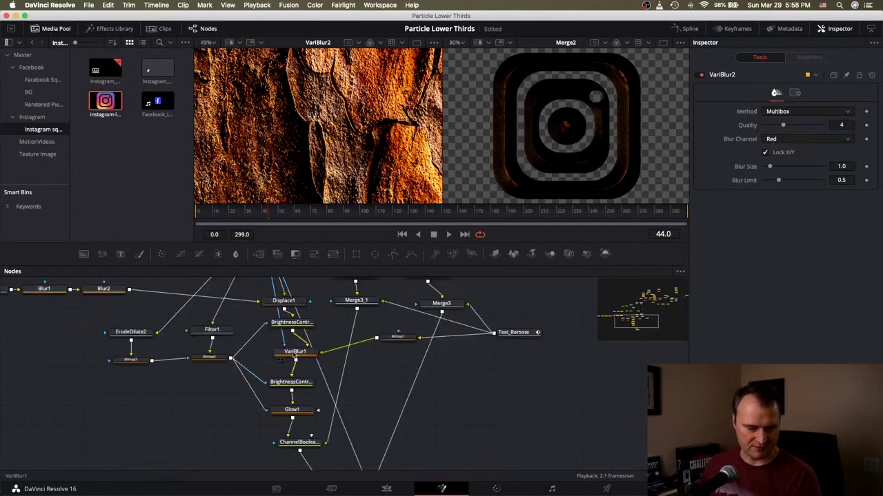
{"action": "scroll", "coordinate": [295, 353], "scroll_direction": "up", "scroll_amount": 8}
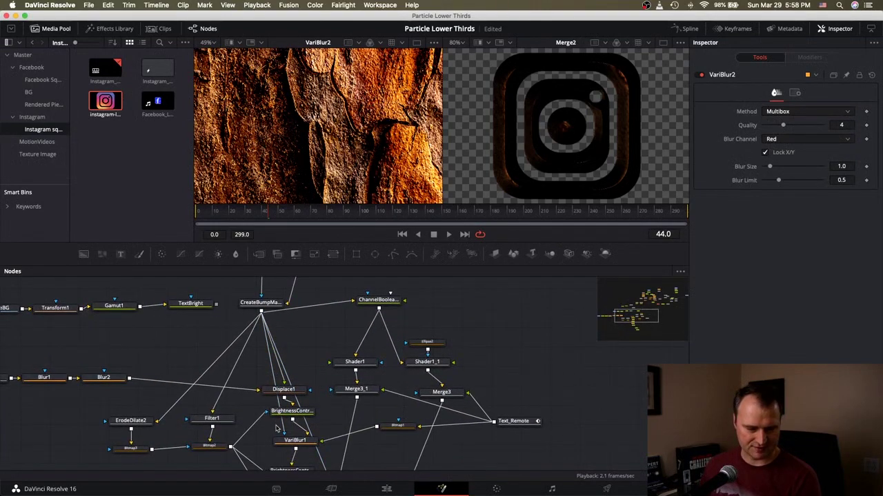
{"action": "left_click", "coordinate": [339, 398]}
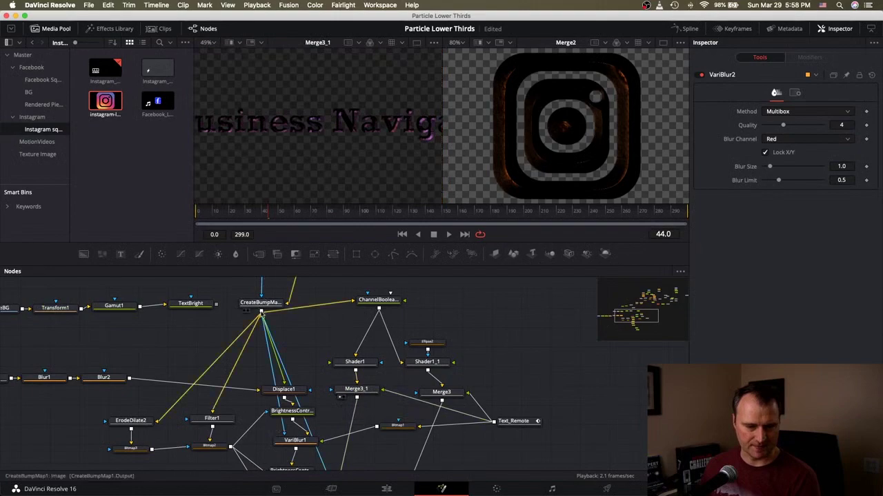
{"action": "left_click_drag", "start_coordinate": [261, 312], "coordinate": [332, 389]}
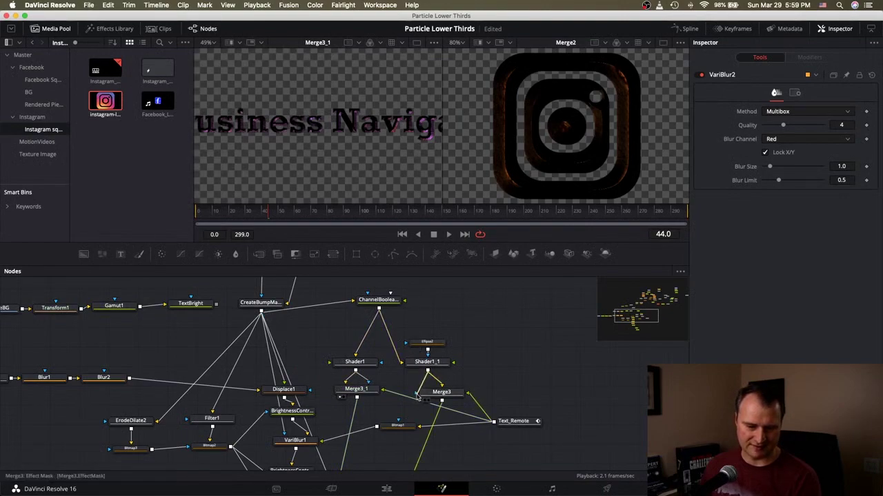
{"action": "left_click", "coordinate": [429, 401]}
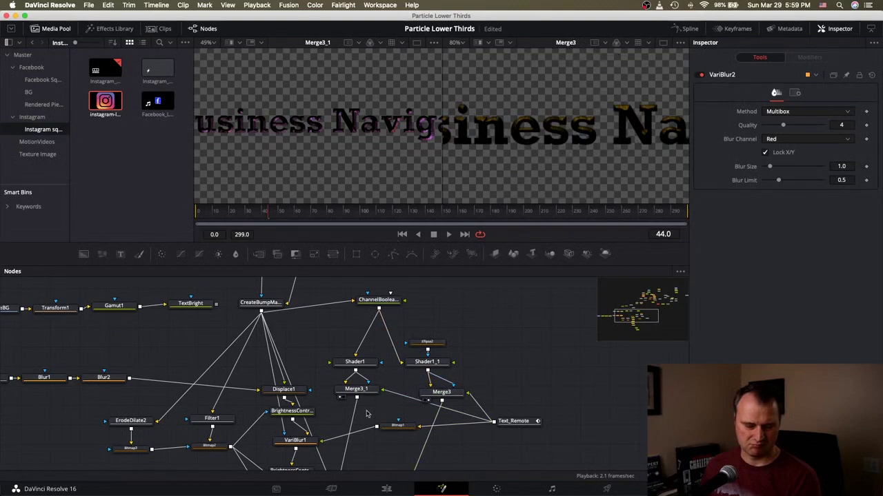
Following the text branch's VariBlur1 and Bitmap1 setup, replace BrightnessContrast2 with a Bitmap node between Wireless_Texture and VariBlur2
{"action": "left_click", "coordinate": [288, 443]}
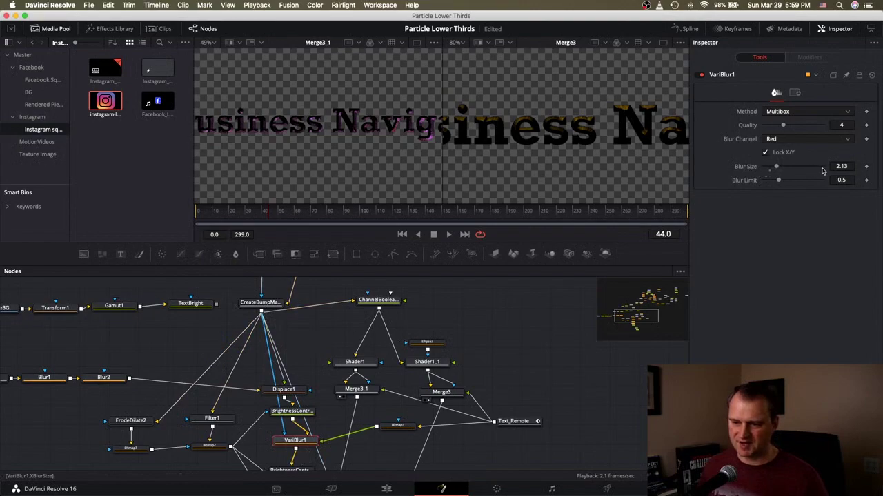
{"action": "left_click", "coordinate": [402, 427]}
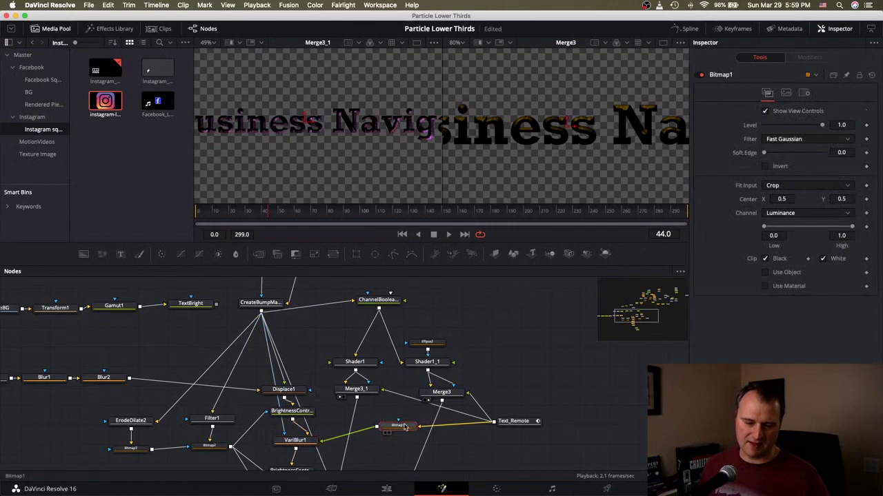
{"action": "scroll", "coordinate": [404, 427], "scroll_direction": "down", "scroll_amount": 10}
{"action": "scroll", "coordinate": [404, 428], "scroll_direction": "right", "scroll_amount": 5}
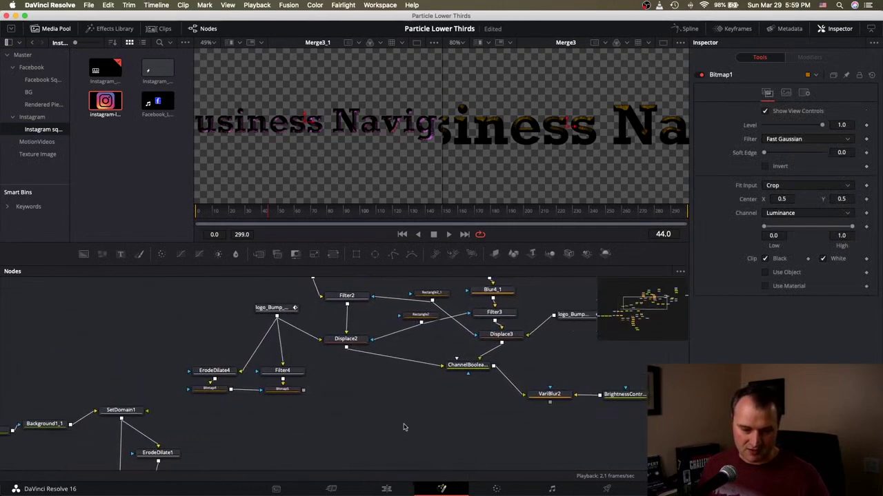
{"action": "scroll", "coordinate": [404, 427], "scroll_direction": "right", "scroll_amount": 4}
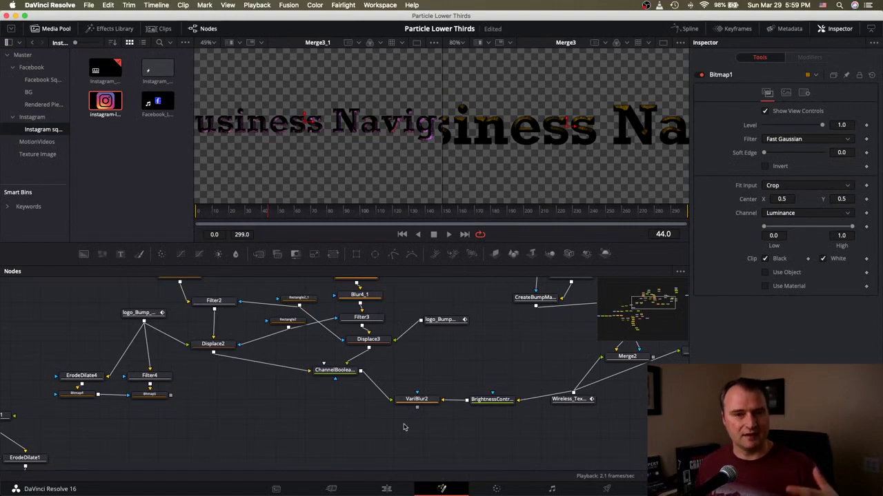
{"action": "left_click", "coordinate": [505, 403]}
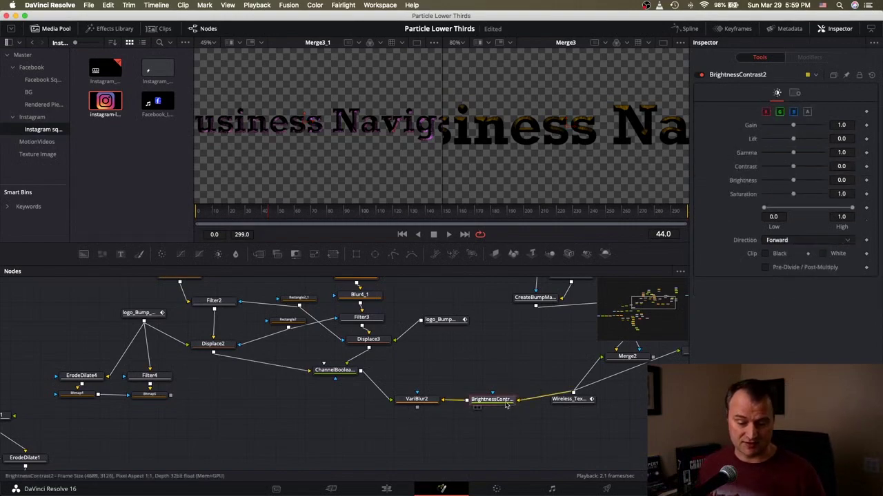
{"action": "key", "text": "Delete"}
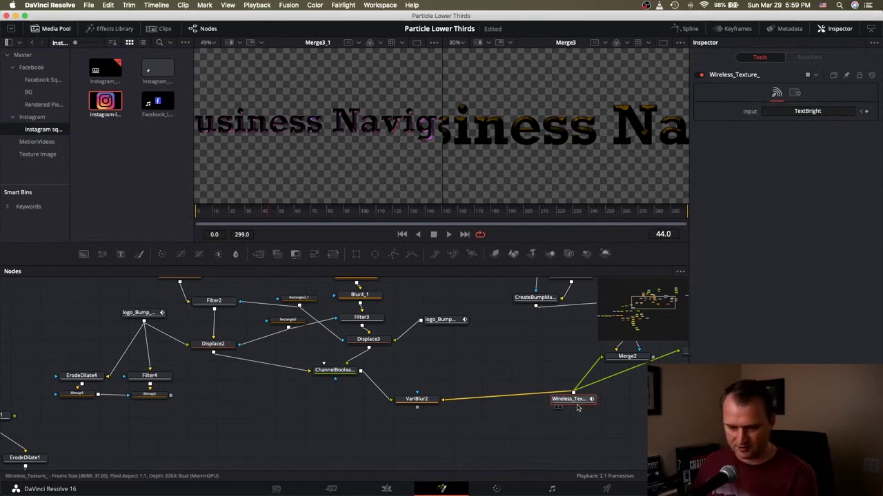
{"action": "left_click", "coordinate": [523, 447]}
{"action": "key", "text": "super+v"}
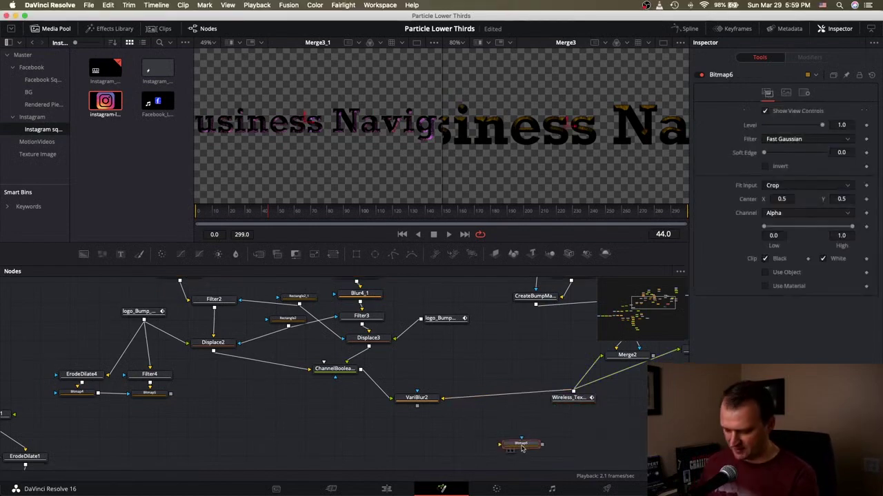
{"action": "left_click_drag", "start_coordinate": [522, 448], "coordinate": [502, 394]}
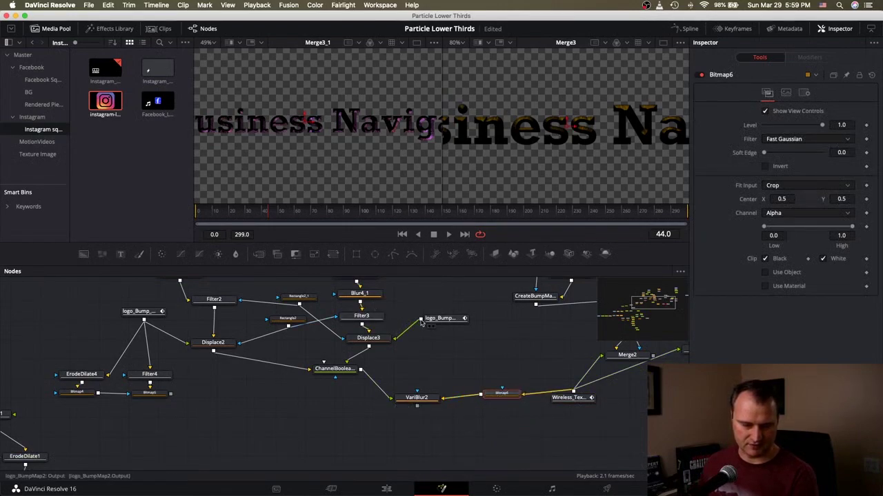
Connect logo_BumpMap2 to VariBlur2's effect mask and display VariBlur2 in the first viewer and Bitmap6 in the second
{"action": "left_click_drag", "start_coordinate": [420, 322], "coordinate": [413, 402]}
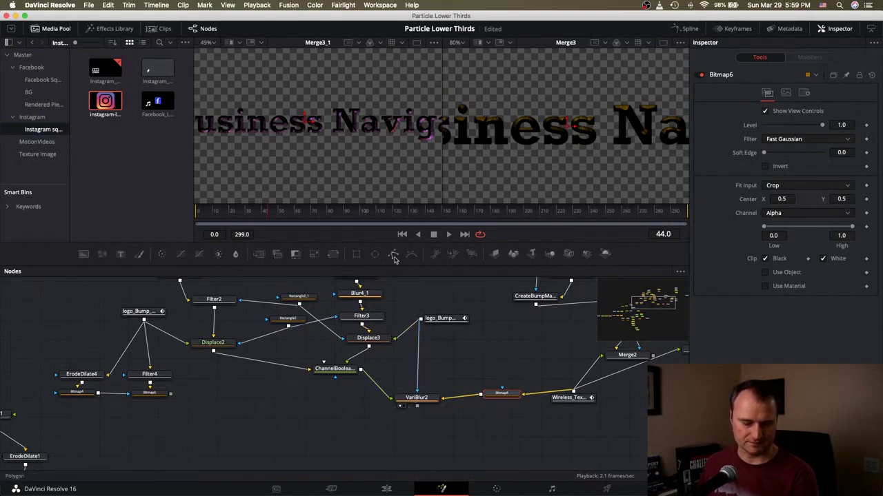
{"action": "left_click_drag", "start_coordinate": [415, 398], "coordinate": [395, 402]}
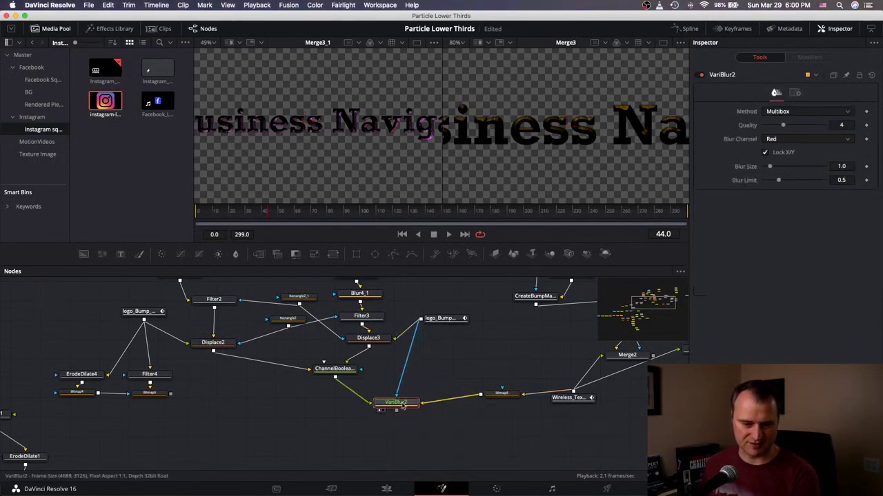
{"action": "key", "text": "1"}
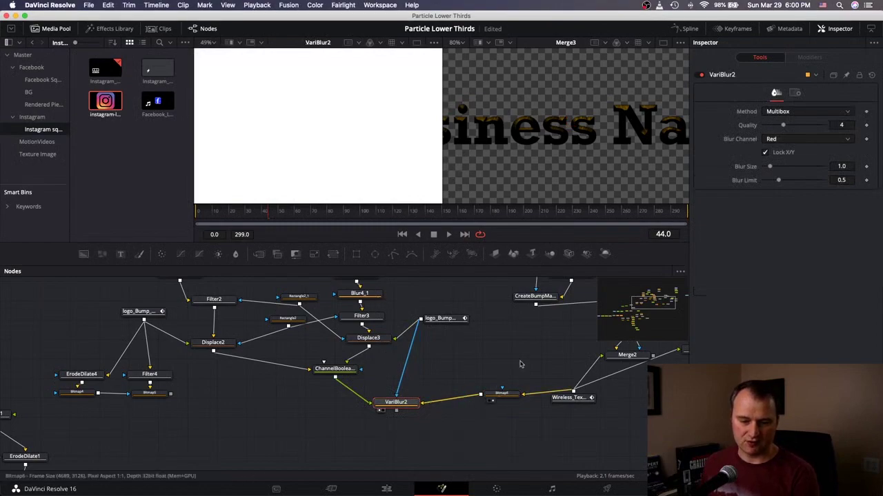
{"action": "key", "text": "2"}
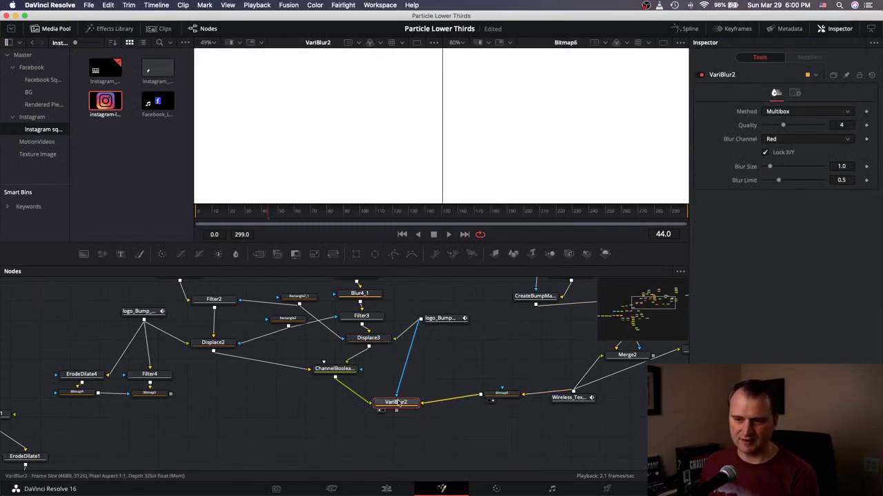
Following the text branch's Bitmap1 settings, set Bitmap6's channel to Luminance
{"action": "scroll", "coordinate": [396, 406], "scroll_direction": "down", "scroll_amount": 10}
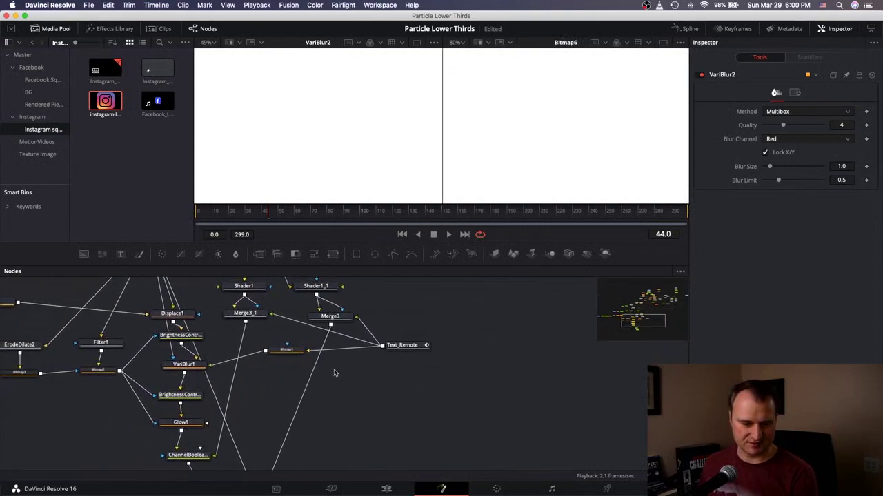
{"action": "left_click", "coordinate": [286, 350]}
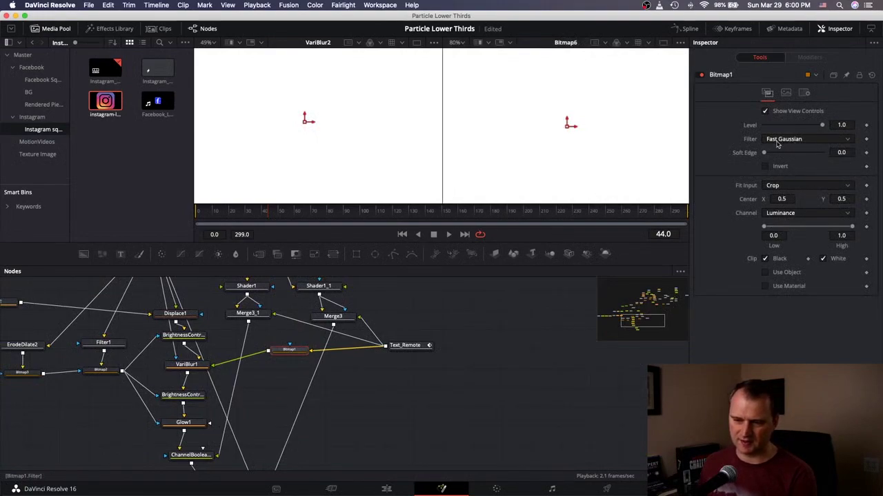
{"action": "scroll", "coordinate": [453, 349], "scroll_direction": "up", "scroll_amount": 8}
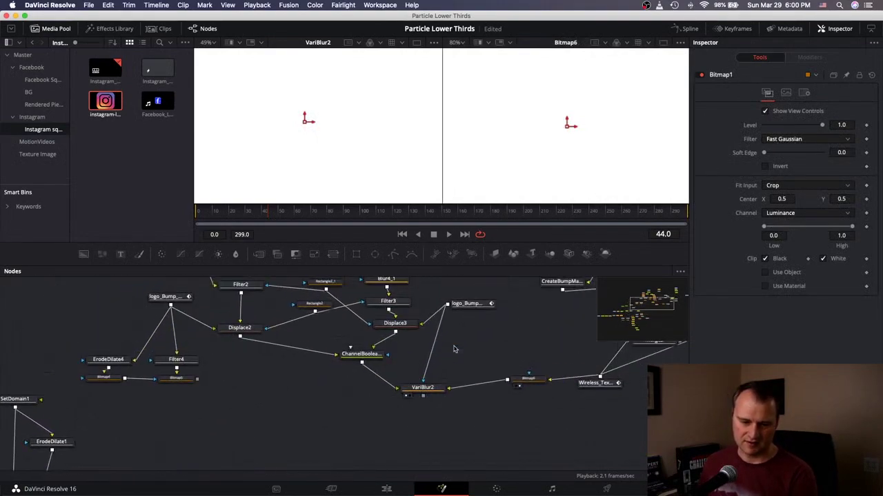
{"action": "left_click", "coordinate": [484, 346]}
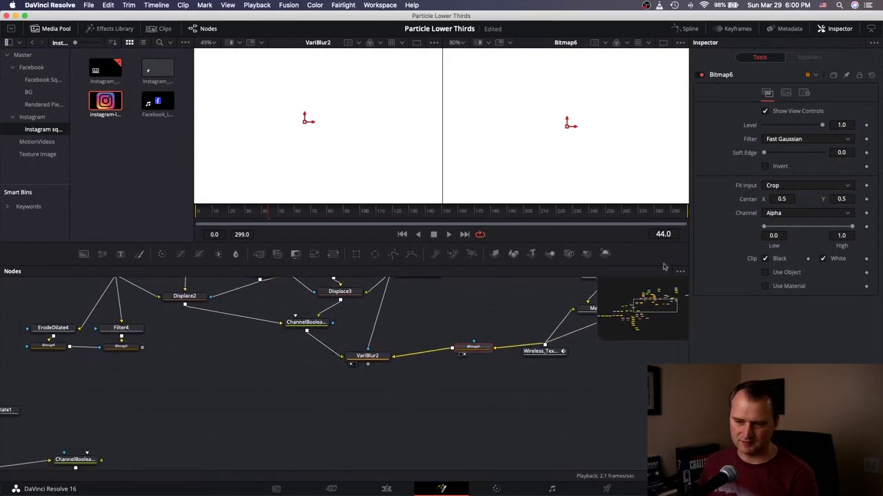
{"action": "left_click", "coordinate": [776, 215]}
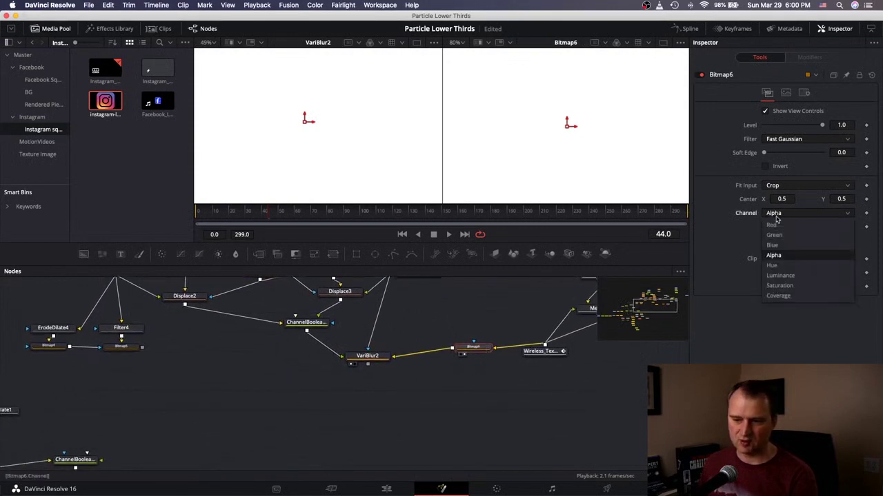
{"action": "left_click", "coordinate": [774, 269]}
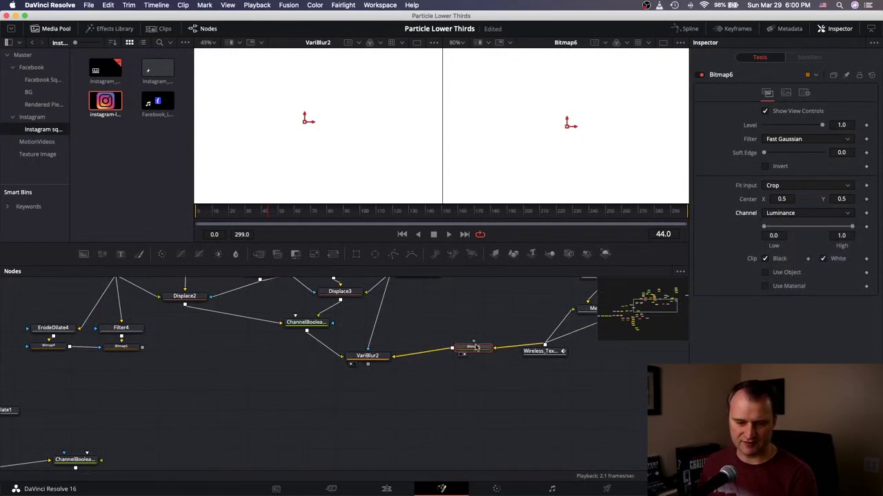
Rewire VariBlur2 so ChannelBooleans6 feeds its Input and Bitmap6 feeds its Blur Image
{"action": "scroll", "coordinate": [520, 359], "scroll_direction": "right", "scroll_amount": 2}
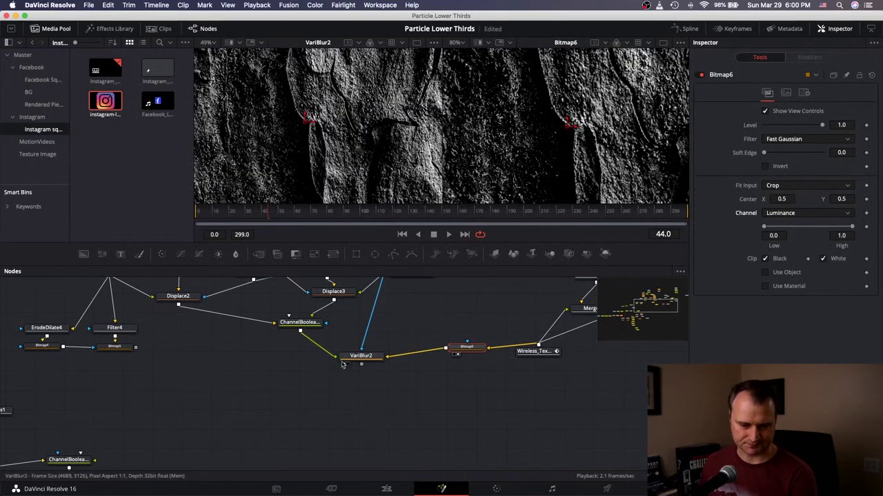
{"action": "scroll", "coordinate": [340, 359], "scroll_direction": "down", "scroll_amount": 2}
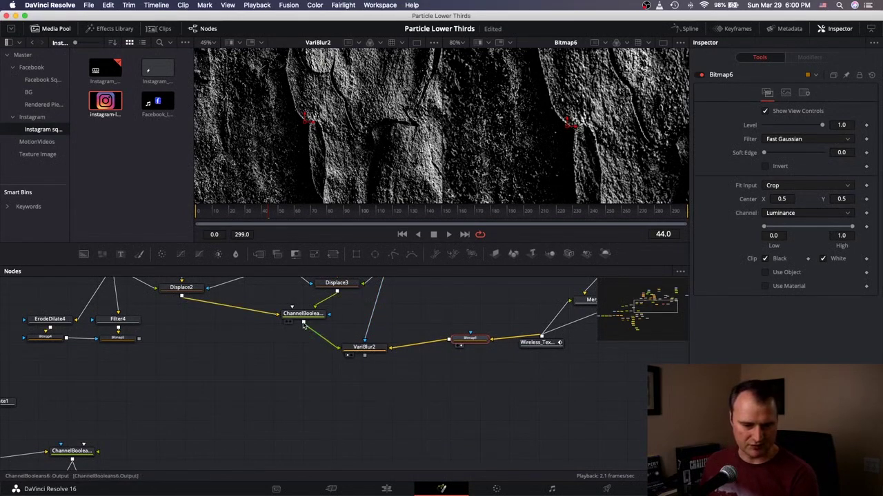
{"action": "left_click_drag", "start_coordinate": [303, 324], "coordinate": [366, 350]}
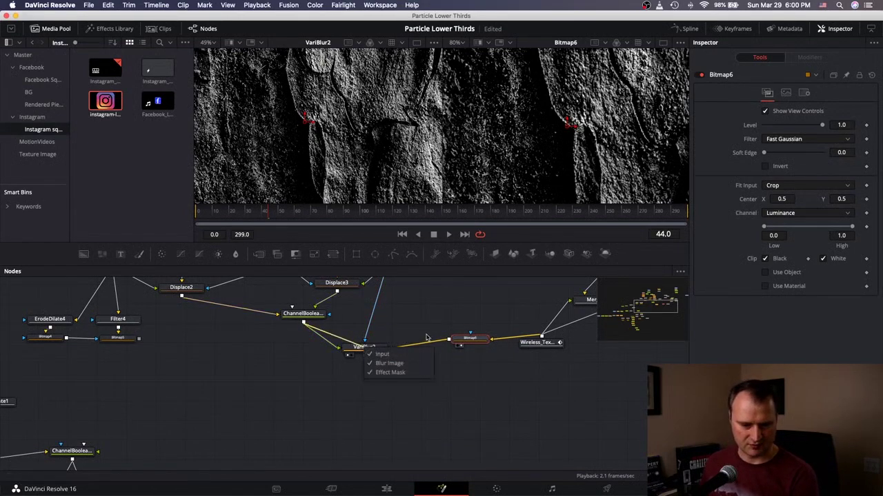
{"action": "left_click", "coordinate": [382, 355]}
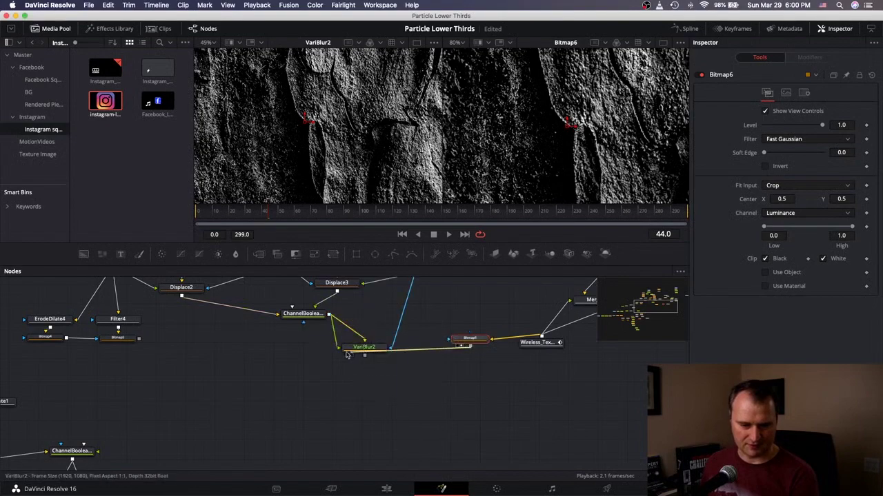
{"action": "left_click_drag", "start_coordinate": [347, 354], "coordinate": [370, 350]}
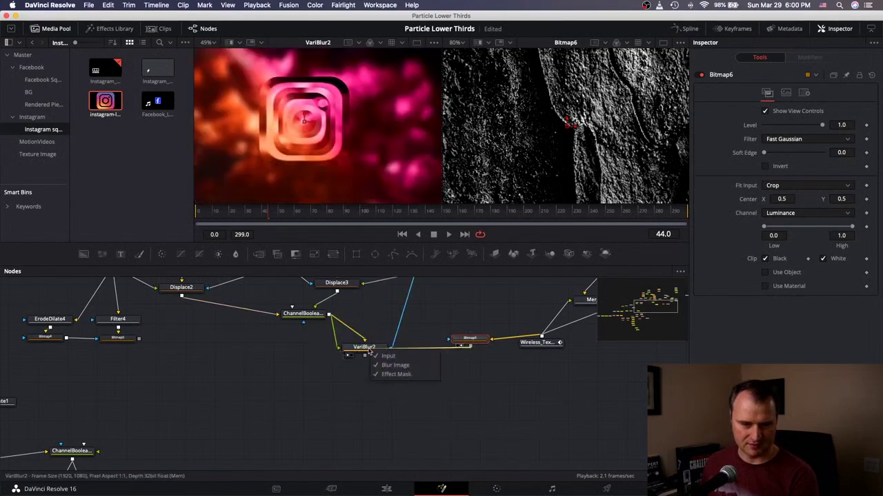
{"action": "left_click", "coordinate": [404, 367]}
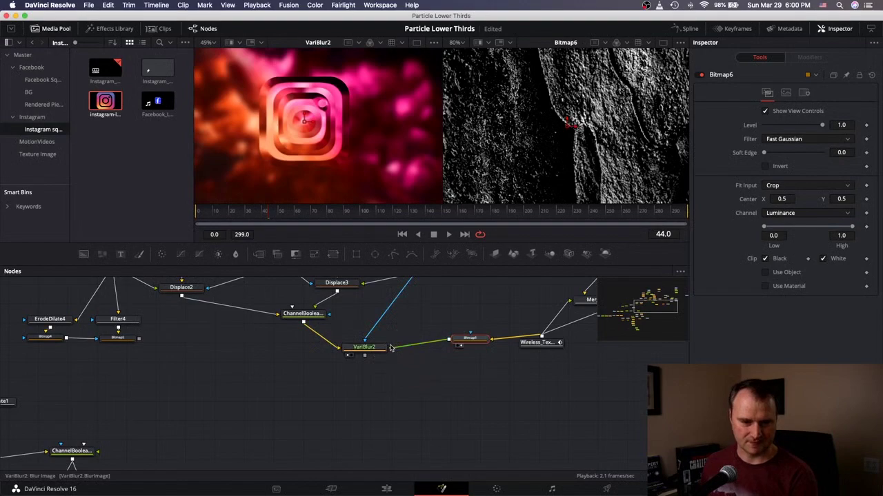
Set VariBlur2's Blur Size to about 4.65 and its Blur Limit to about 0.756
{"action": "left_click", "coordinate": [365, 347]}
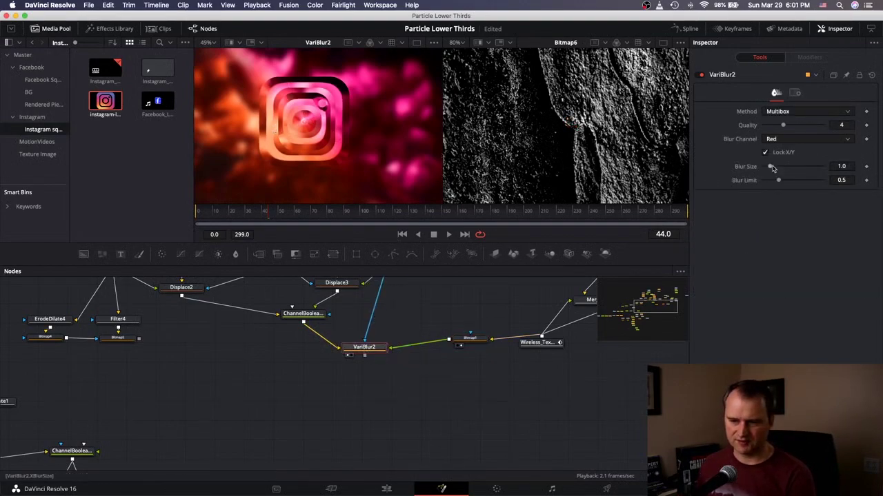
{"action": "left_click_drag", "start_coordinate": [772, 168], "coordinate": [787, 168]}
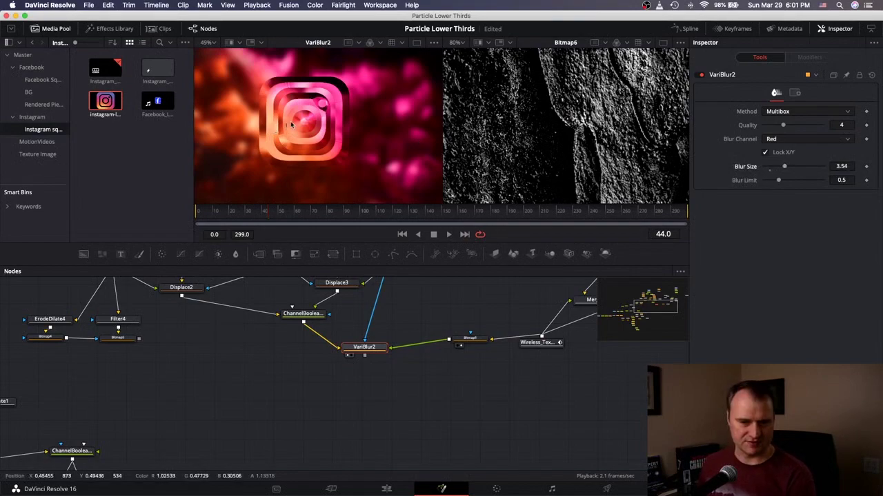
{"action": "scroll", "coordinate": [292, 121], "scroll_direction": "up", "scroll_amount": 5}
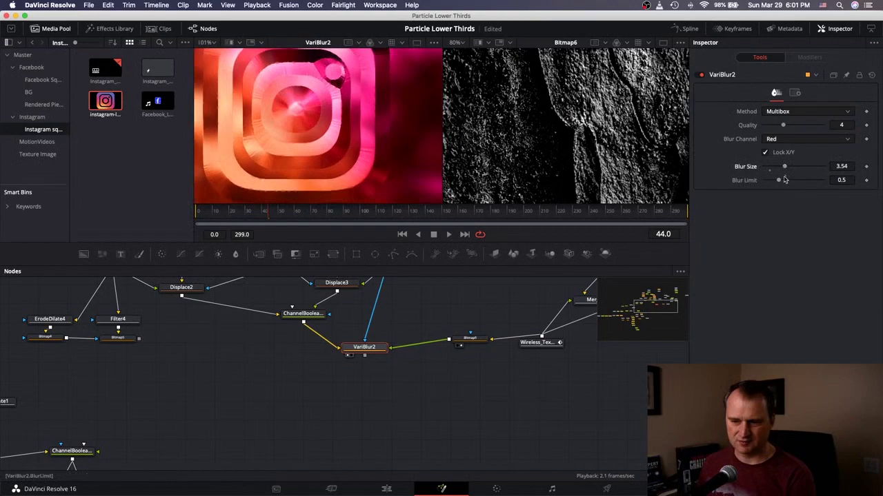
{"action": "left_click_drag", "start_coordinate": [780, 180], "coordinate": [793, 168]}
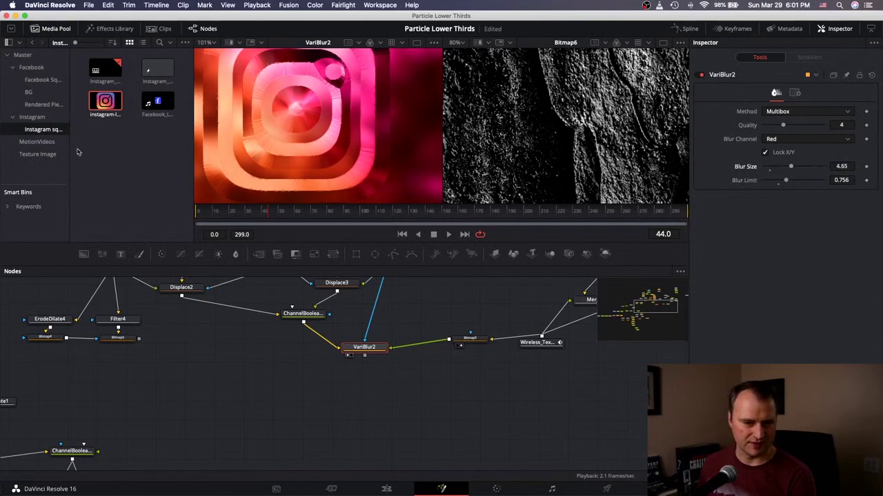
Hide the Media Pool and enlarge the viewers, and set Bitmap6's luminance range to Low 0.139 and High 0.794
{"action": "left_click", "coordinate": [36, 31]}
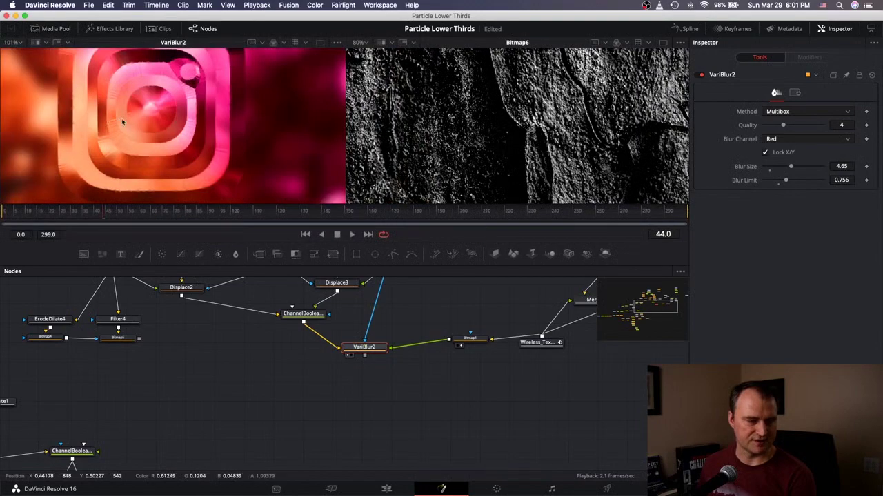
{"action": "left_click_drag", "start_coordinate": [294, 265], "coordinate": [294, 328]}
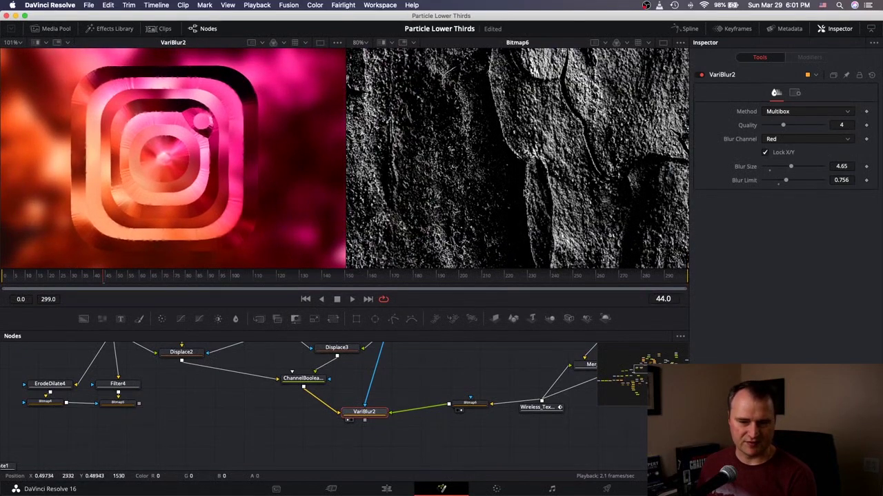
{"action": "left_click", "coordinate": [478, 406]}
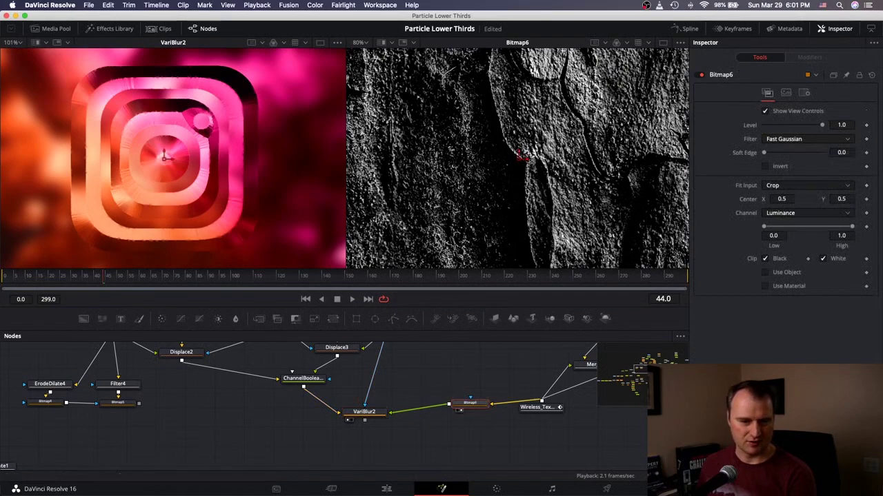
{"action": "left_click_drag", "start_coordinate": [765, 227], "coordinate": [774, 228]}
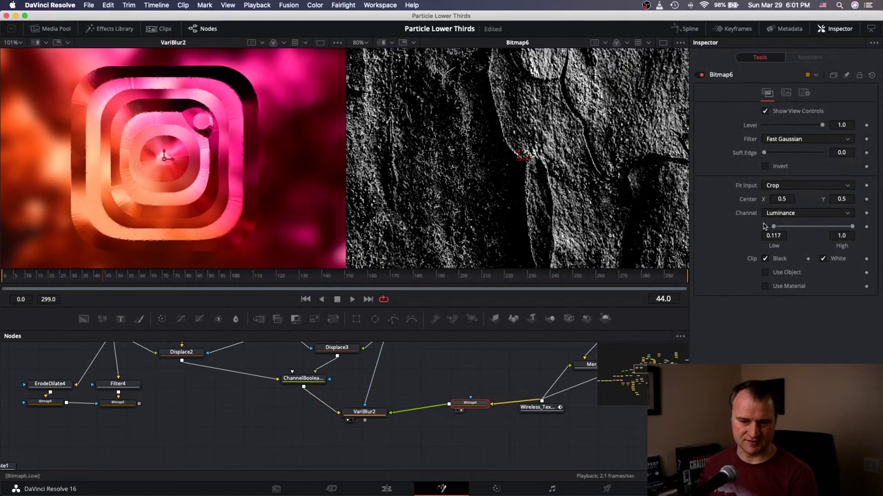
{"action": "left_click_drag", "start_coordinate": [773, 228], "coordinate": [782, 228]}
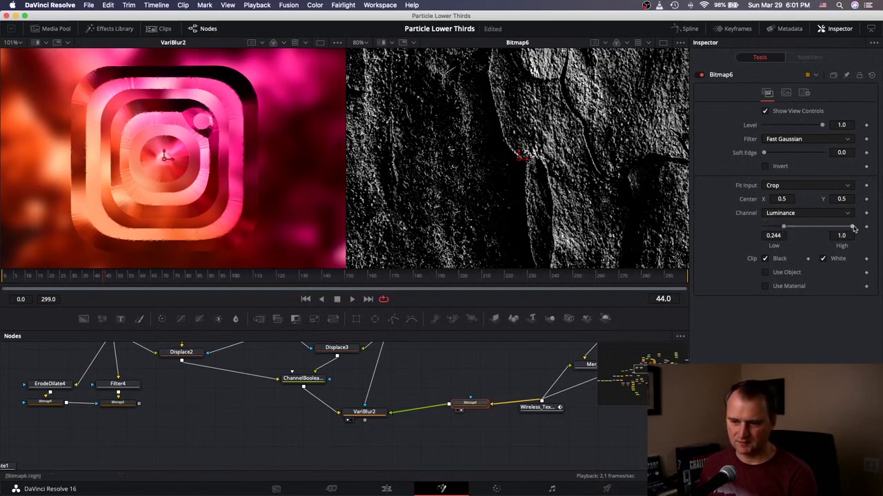
{"action": "left_click_drag", "start_coordinate": [854, 229], "coordinate": [838, 228]}
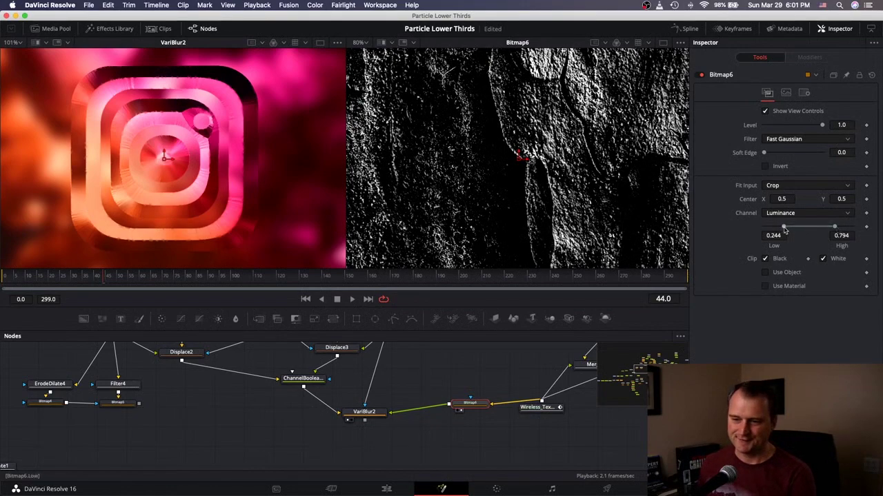
{"action": "mouse_move", "coordinate": [784, 228]}
{"action": "left_mouse_down"}
{"action": "mouse_move", "coordinate": [767, 228]}
{"action": "mouse_move", "coordinate": [774, 230]}
{"action": "left_mouse_up"}
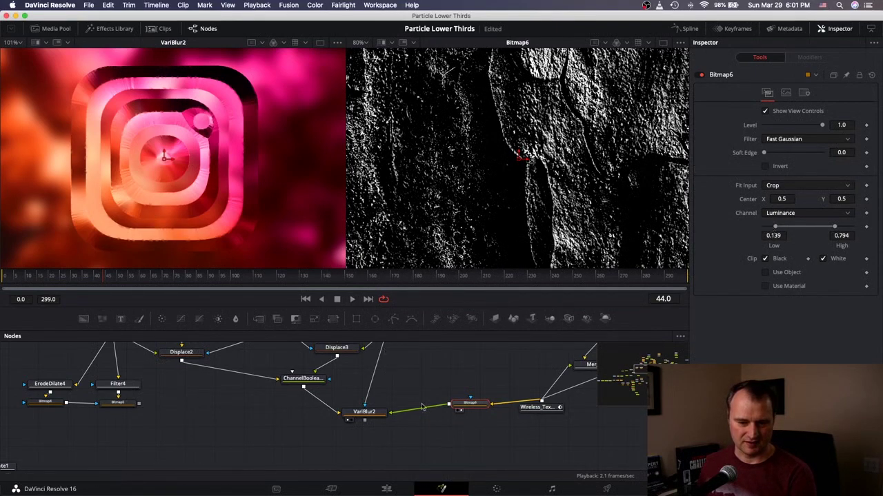
Examine the logo shader and merge nodes and the text branch around VariBlur1, Bitmap1 and Text_Remote in the node graph
{"action": "scroll", "coordinate": [498, 384], "scroll_direction": "right", "scroll_amount": 10}
{"action": "scroll", "coordinate": [498, 385], "scroll_direction": "up", "scroll_amount": 3}
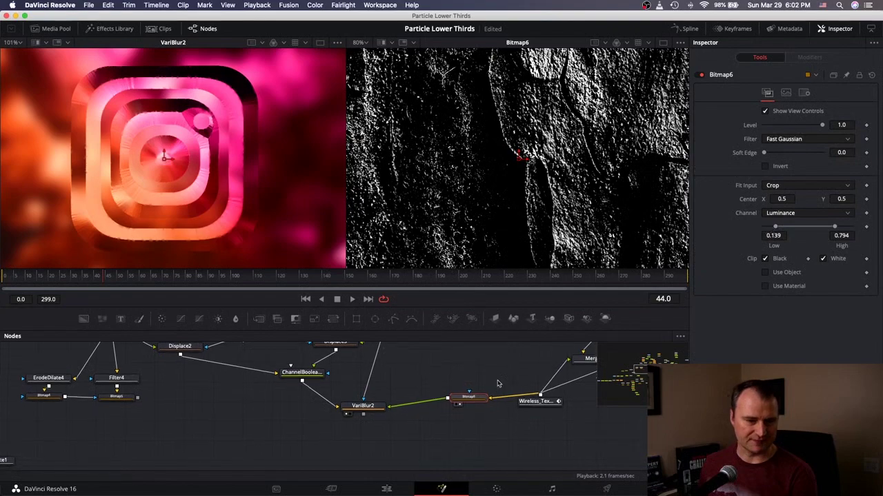
{"action": "scroll", "coordinate": [498, 384], "scroll_direction": "up", "scroll_amount": 4}
{"action": "scroll", "coordinate": [498, 384], "scroll_direction": "right", "scroll_amount": 2}
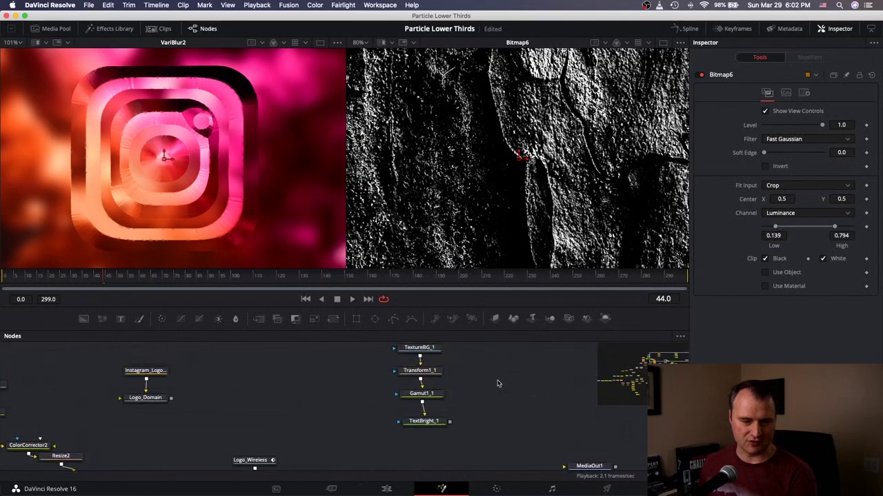
{"action": "scroll", "coordinate": [498, 384], "scroll_direction": "down", "scroll_amount": 5}
{"action": "scroll", "coordinate": [498, 385], "scroll_direction": "left", "scroll_amount": 3}
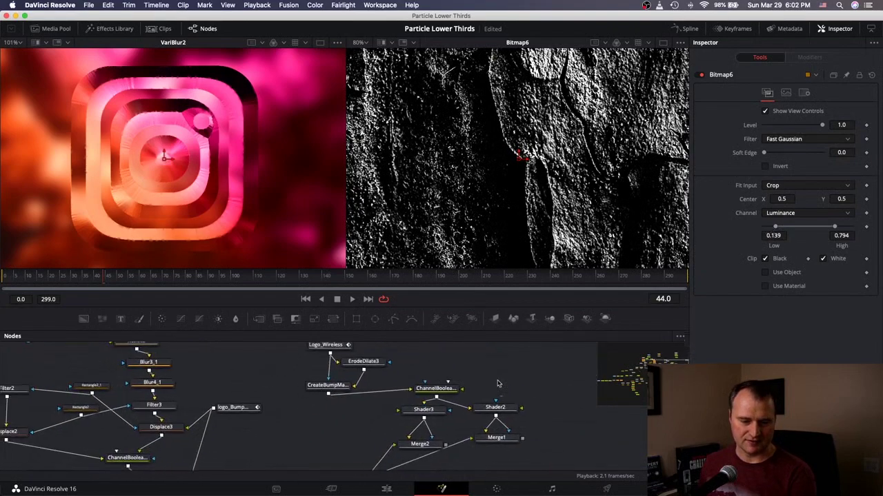
{"action": "scroll", "coordinate": [498, 384], "scroll_direction": "down", "scroll_amount": 3}
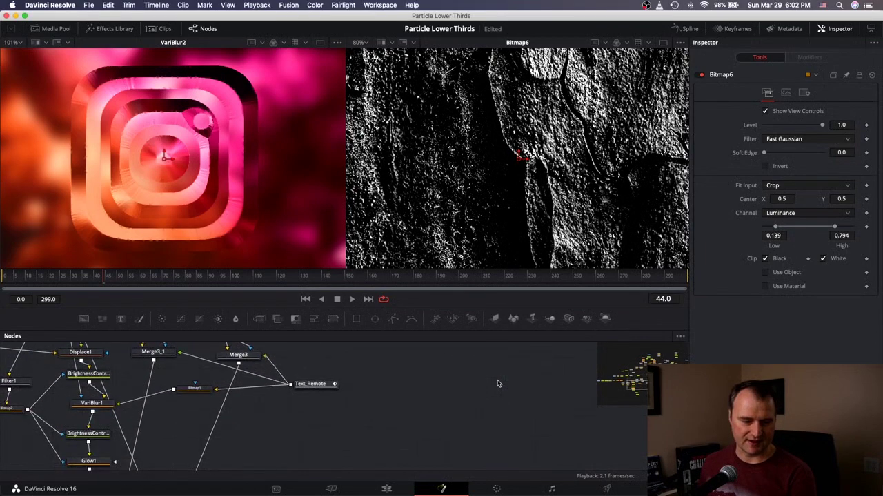
{"action": "scroll", "coordinate": [276, 395], "scroll_direction": "down", "scroll_amount": 3}
Paste BrightnessContrast2 and insert it between Wireless_Texture_ and Bitmap6, spacing the connected nodes apart
{"action": "left_click", "coordinate": [357, 434]}
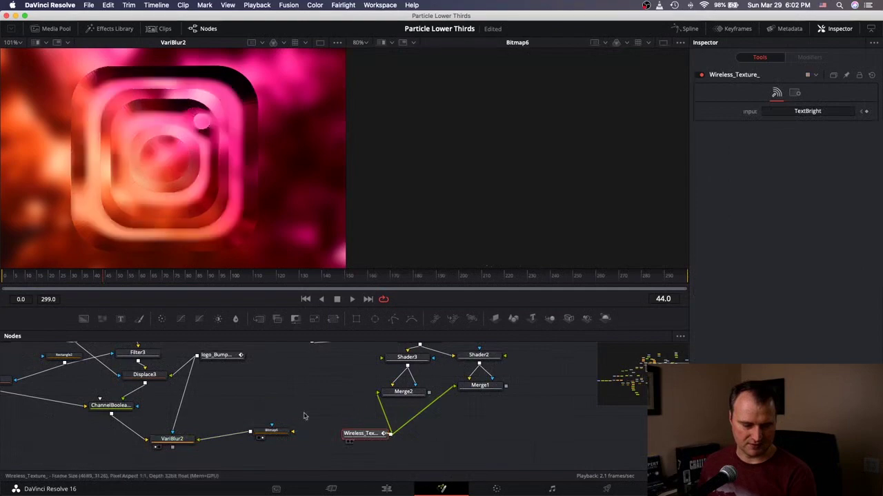
{"action": "left_click_drag", "start_coordinate": [345, 433], "coordinate": [293, 433]}
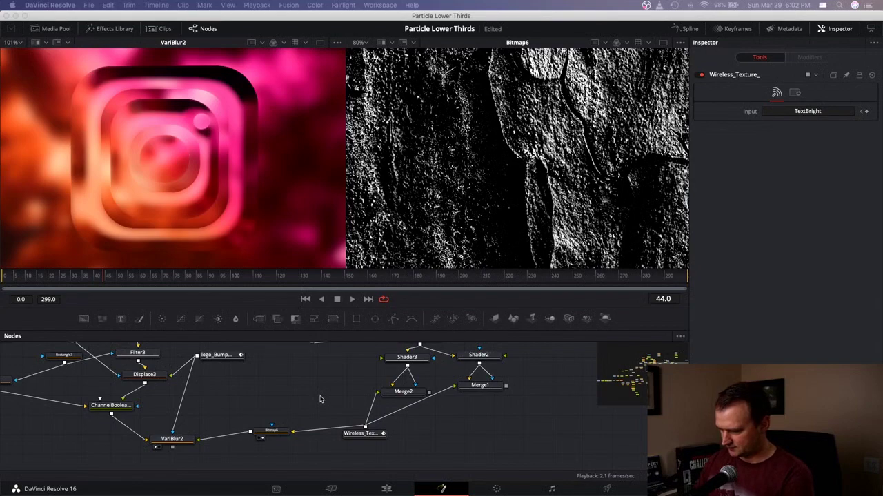
{"action": "key", "text": "super+v"}
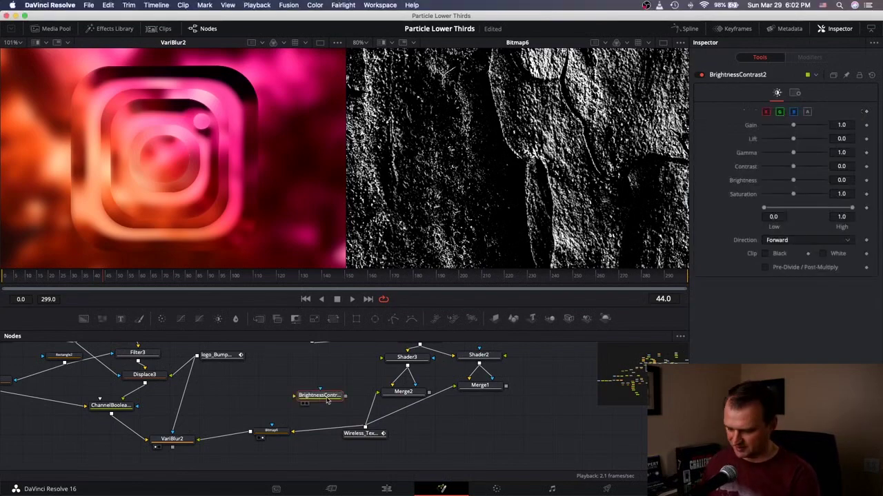
{"action": "left_click_drag", "start_coordinate": [327, 401], "coordinate": [384, 440]}
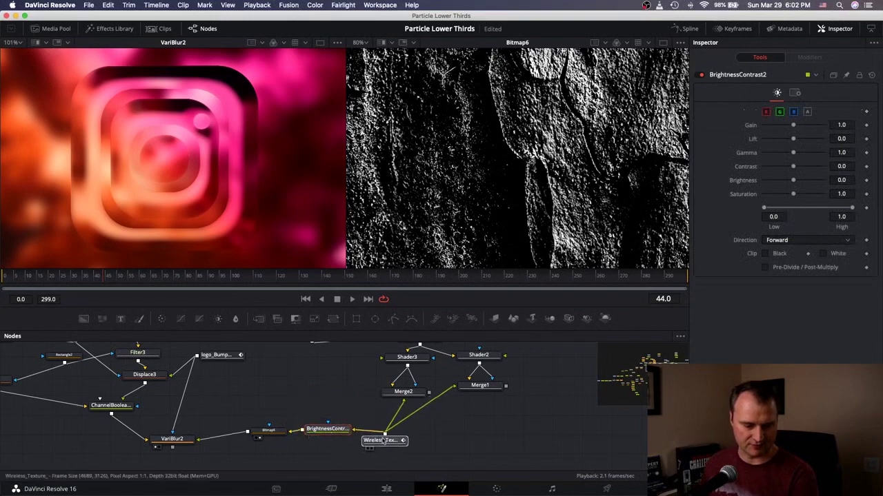
Set BrightnessContrast2's contrast to 0.49 and brightness to -0.5, displaying the node in the second viewer
{"action": "left_click", "coordinate": [327, 429]}
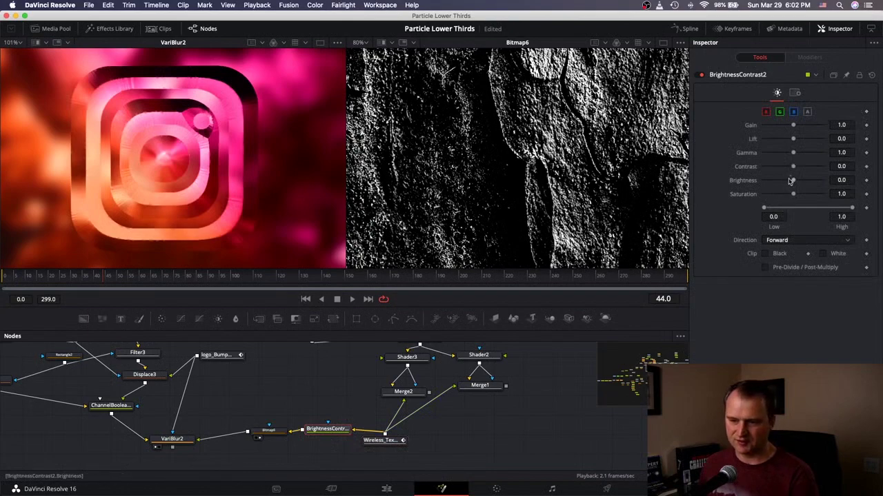
{"action": "left_click_drag", "start_coordinate": [792, 167], "coordinate": [807, 168]}
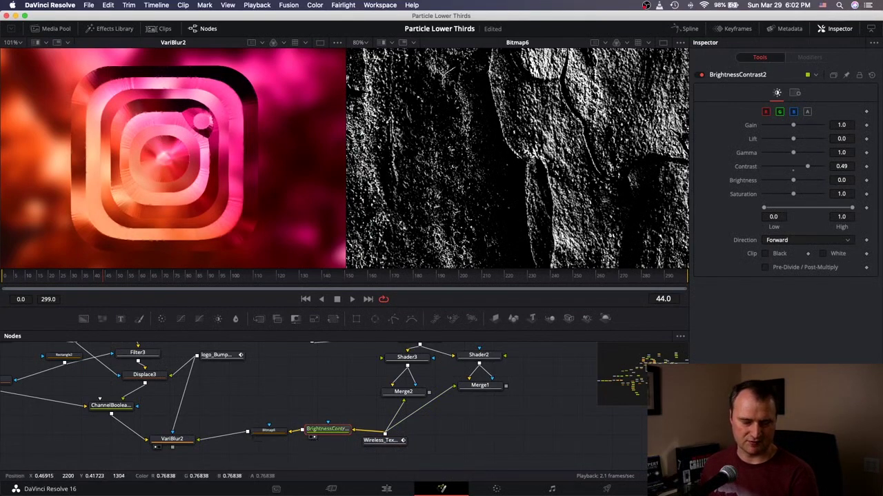
{"action": "key", "text": "2"}
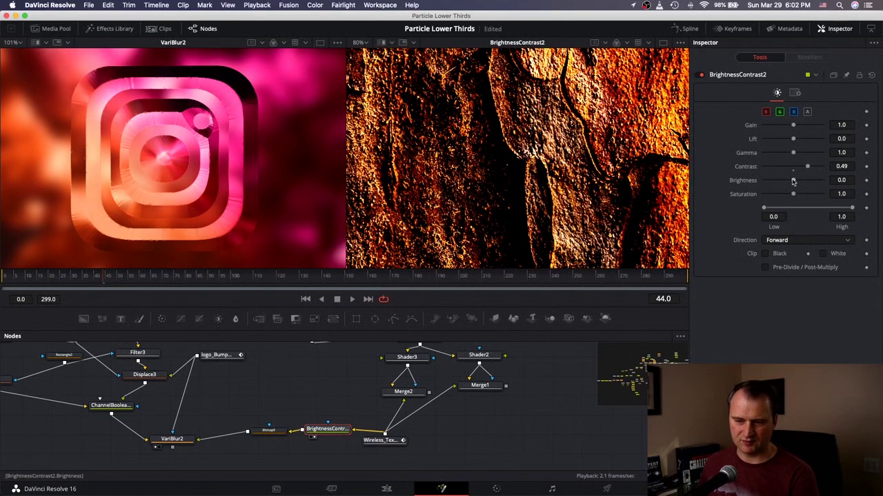
{"action": "left_click_drag", "start_coordinate": [793, 181], "coordinate": [778, 182]}
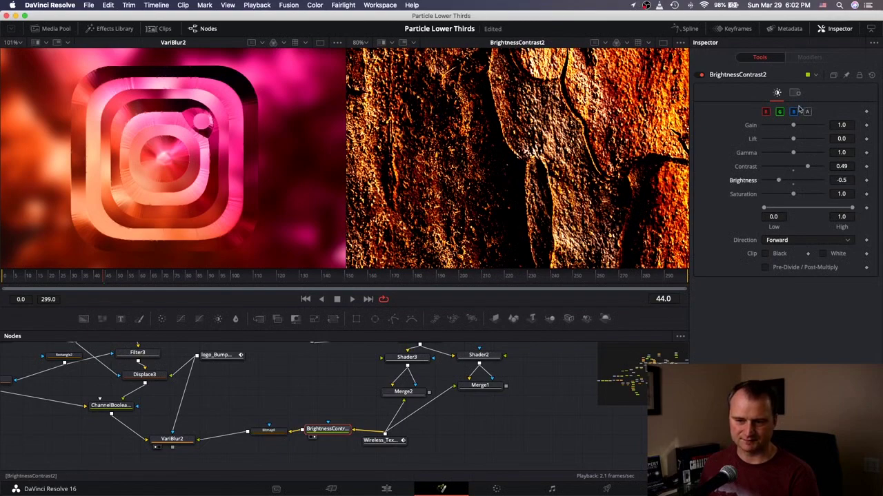
Try BrightnessContrast2's gain at 0.0, 5.0 and 0.73, and reset the gain to its default of 1.0
{"action": "left_click_drag", "start_coordinate": [793, 126], "coordinate": [756, 128]}
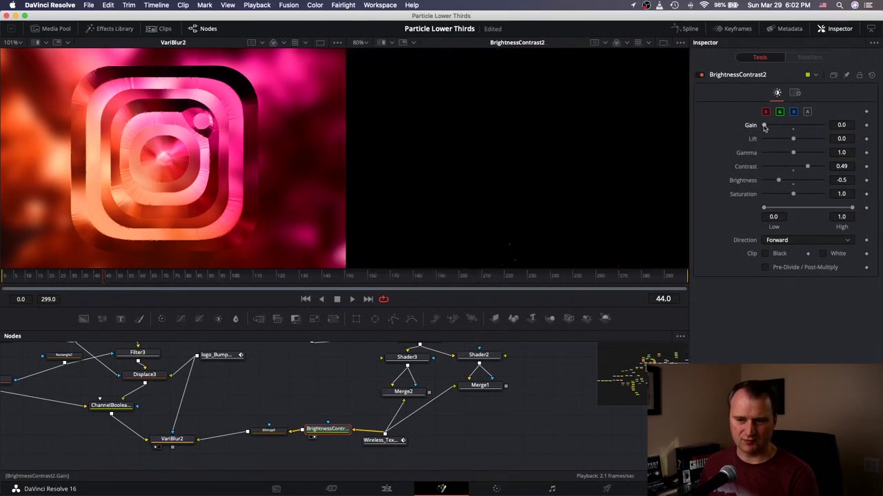
{"action": "left_click_drag", "start_coordinate": [764, 127], "coordinate": [822, 125]}
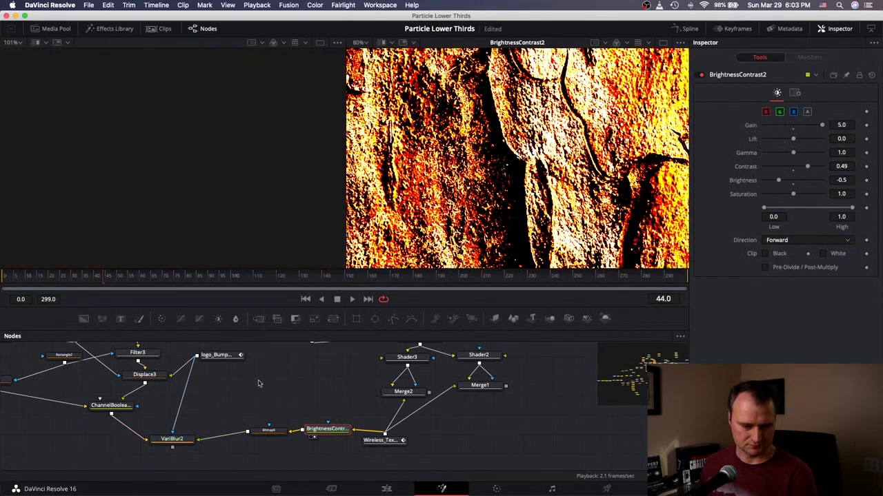
{"action": "left_click", "coordinate": [785, 126]}
{"action": "left_click", "coordinate": [784, 126]}
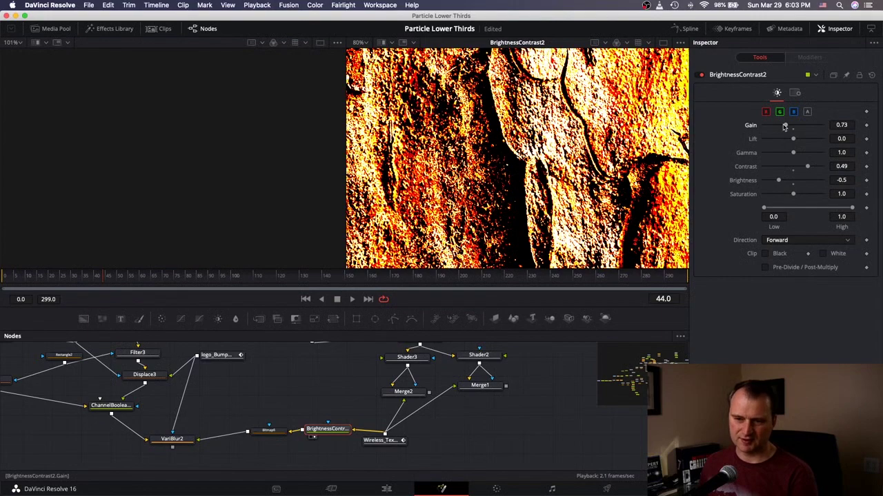
{"action": "double_click", "coordinate": [749, 125]}
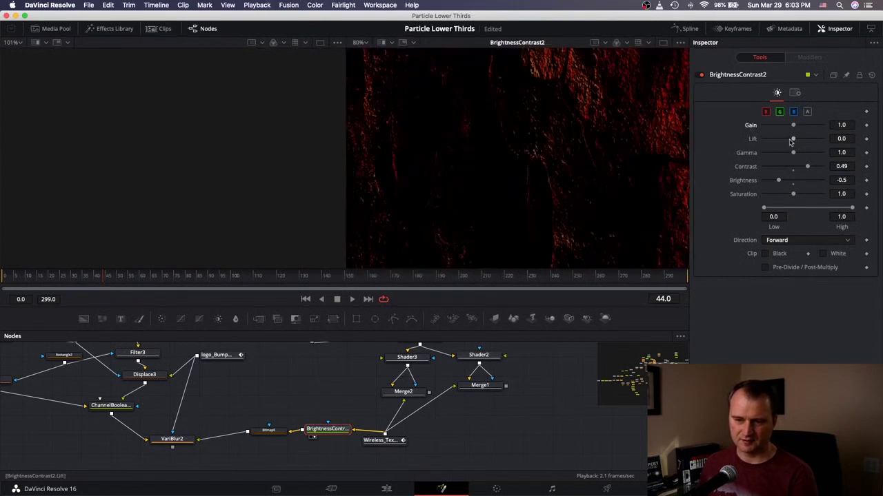
Try BrightnessContrast2 with contrast 0.33, brightness -0.03, gamma 1.44 and lift -0.39, and reset gamma, lift and brightness to their defaults
{"action": "left_click", "coordinate": [802, 167]}
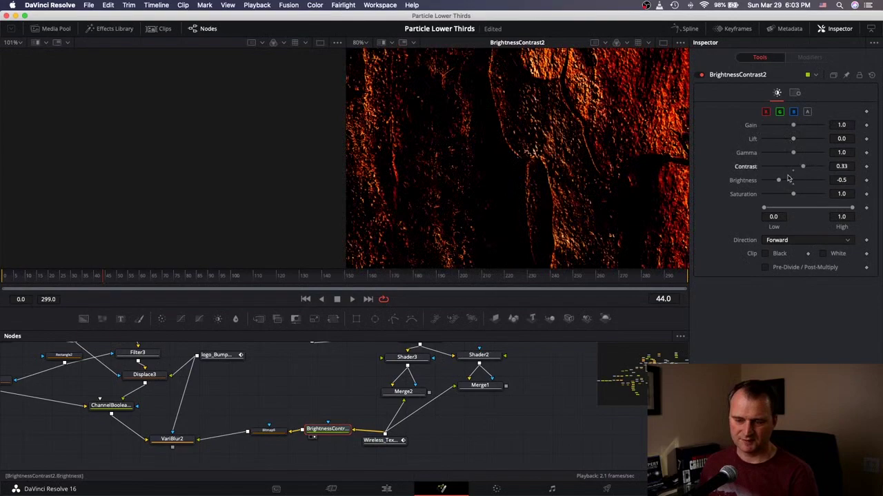
{"action": "left_click_drag", "start_coordinate": [781, 182], "coordinate": [787, 182]}
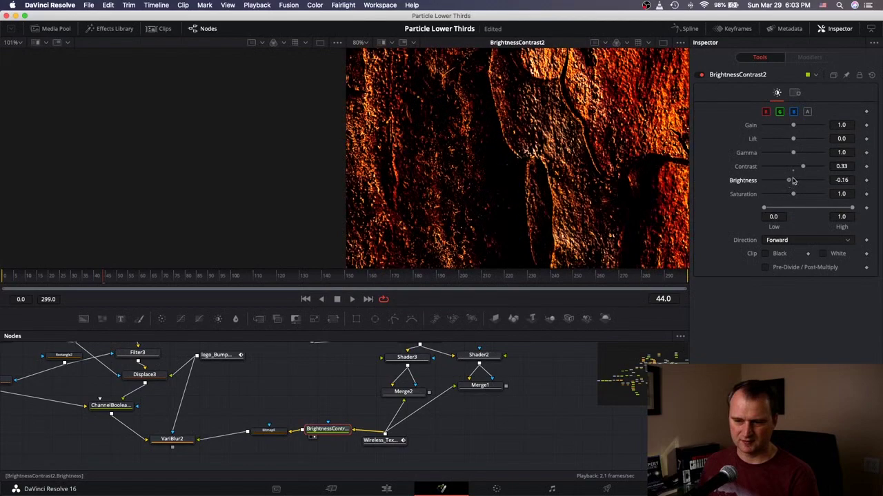
{"action": "left_click_drag", "start_coordinate": [793, 180], "coordinate": [792, 180]}
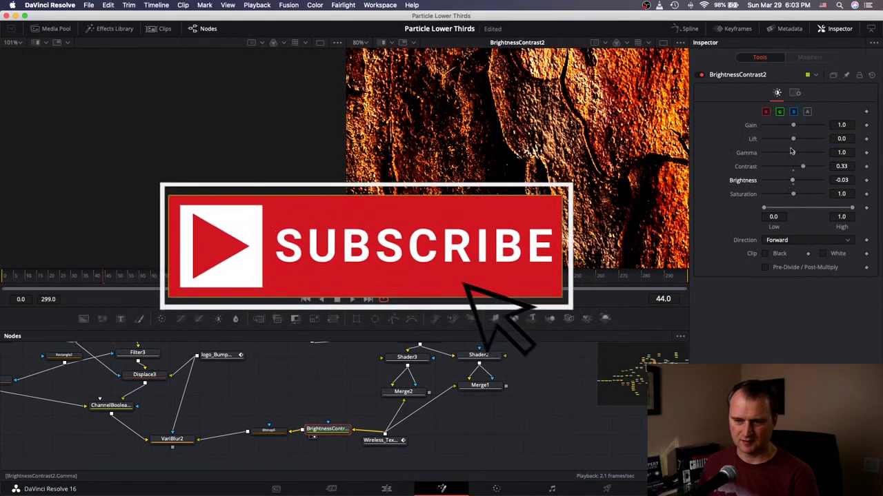
{"action": "mouse_move", "coordinate": [793, 153]}
{"action": "left_mouse_down"}
{"action": "mouse_move", "coordinate": [778, 154]}
{"action": "mouse_move", "coordinate": [796, 153]}
{"action": "mouse_move", "coordinate": [792, 140]}
{"action": "mouse_move", "coordinate": [782, 142]}
{"action": "left_mouse_up"}
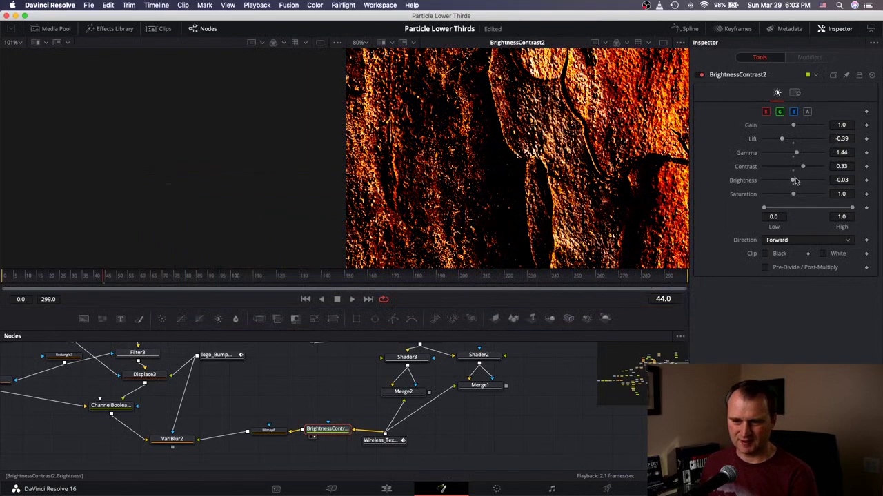
{"action": "double_click", "coordinate": [751, 156]}
{"action": "double_click", "coordinate": [752, 140]}
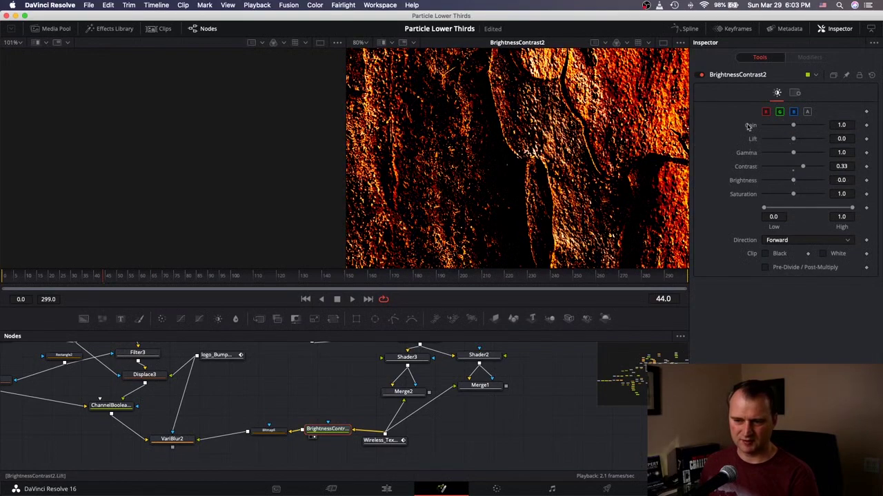
Set BrightnessContrast2's contrast to 0.57 and brightness to 0.16
{"action": "left_click_drag", "start_coordinate": [803, 166], "coordinate": [798, 166]}
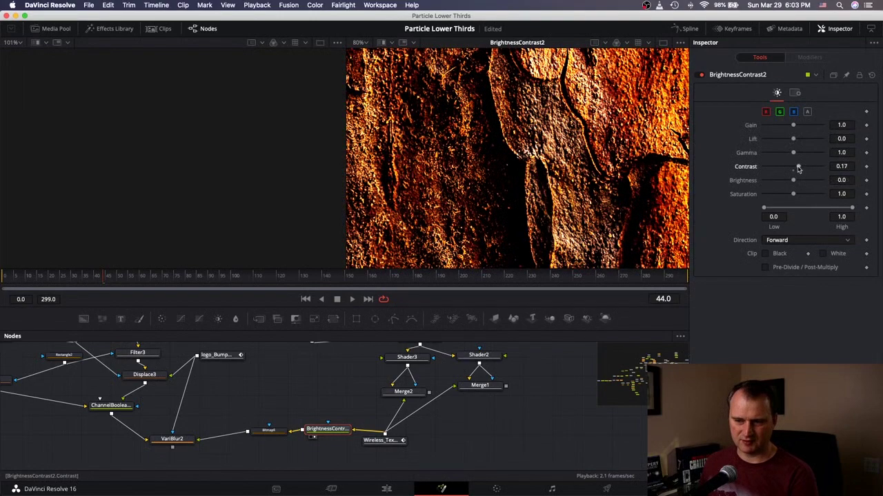
{"action": "left_click_drag", "start_coordinate": [802, 168], "coordinate": [810, 166]}
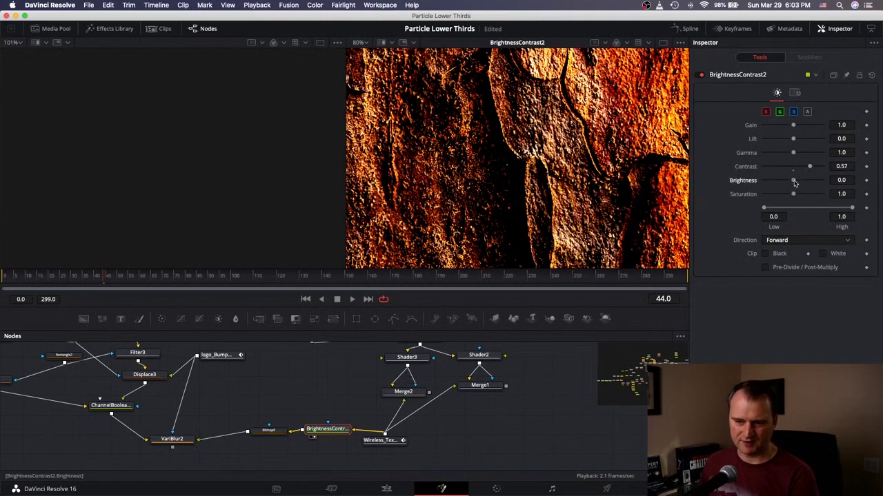
{"action": "left_click_drag", "start_coordinate": [796, 181], "coordinate": [798, 180]}
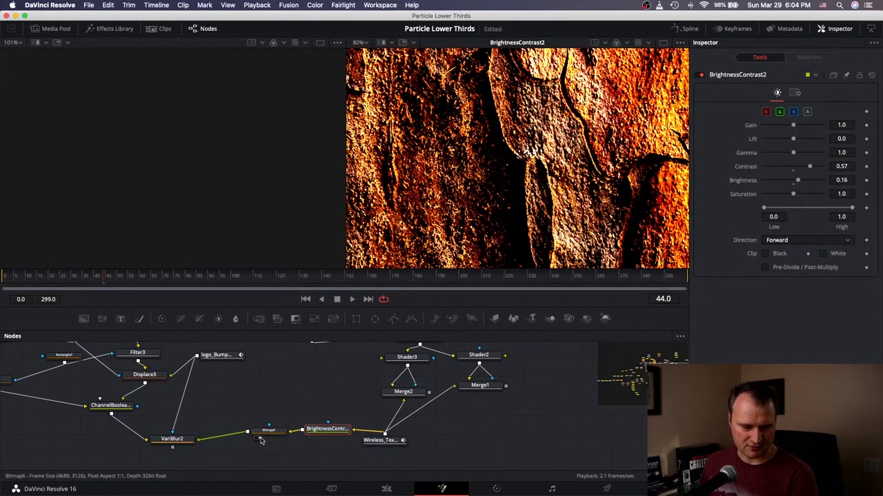
Display Bitmap6 in the second viewer and set the Low value of BrightnessContrast2's range to 0.044
{"action": "left_click", "coordinate": [259, 438]}
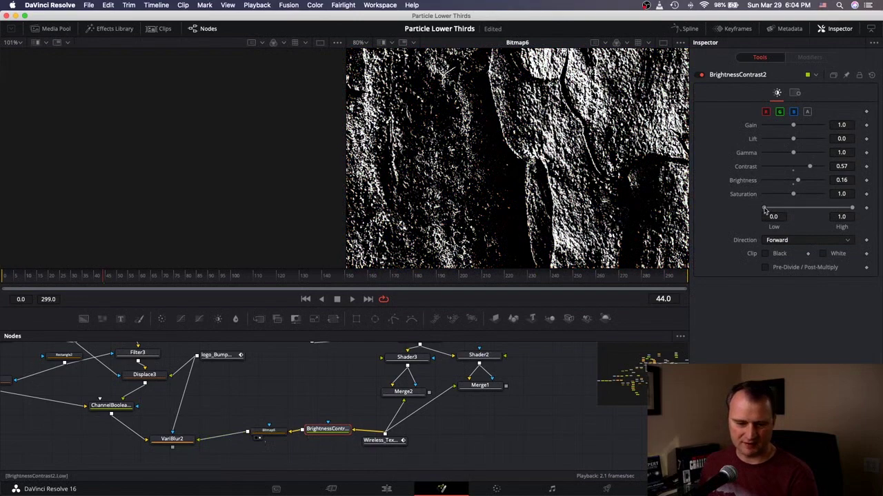
{"action": "left_click_drag", "start_coordinate": [764, 209], "coordinate": [770, 209]}
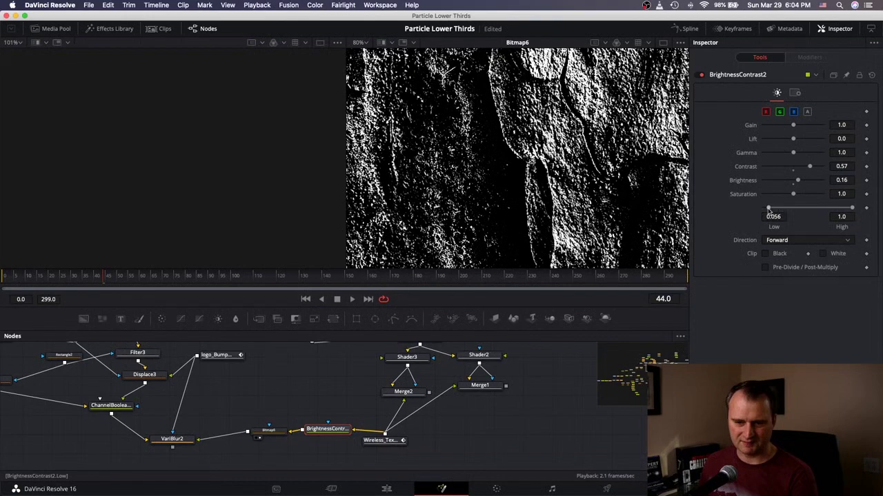
{"action": "left_click_drag", "start_coordinate": [768, 209], "coordinate": [772, 209]}
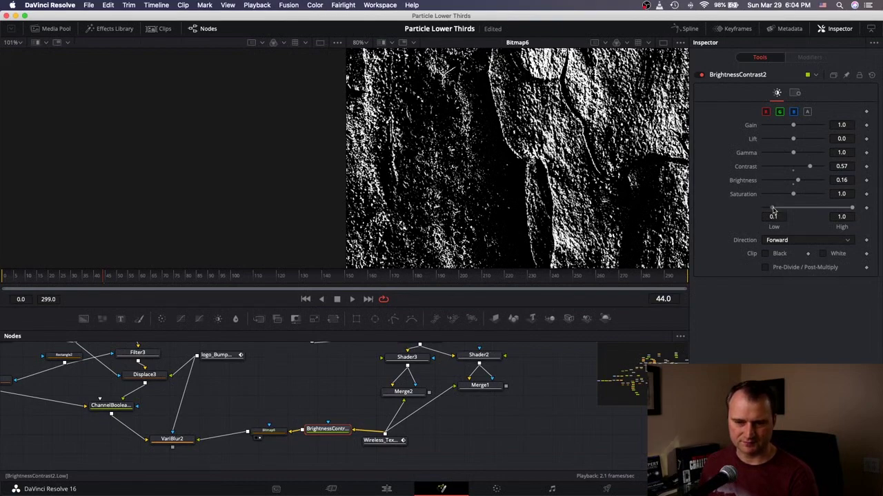
{"action": "left_click_drag", "start_coordinate": [773, 209], "coordinate": [766, 209]}
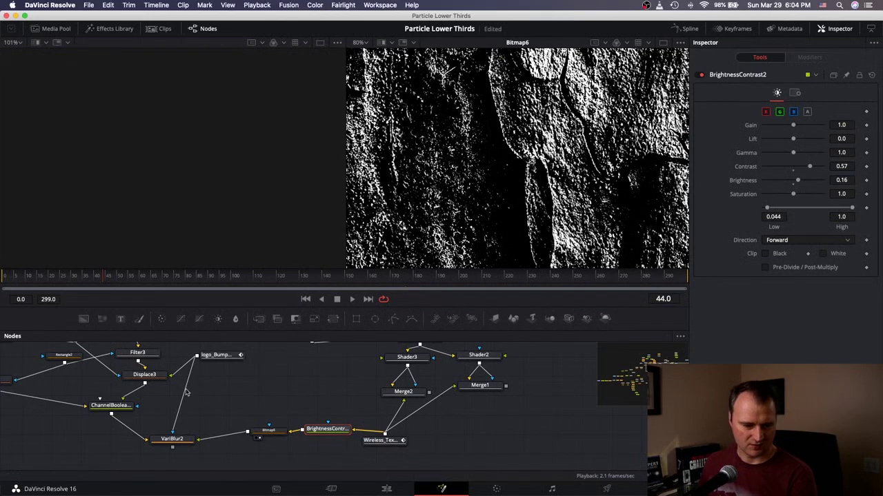
Display VariBlur2 in the second viewer and set its blur size to 2.99 and blur limit to 0.567
{"action": "left_click", "coordinate": [161, 445]}
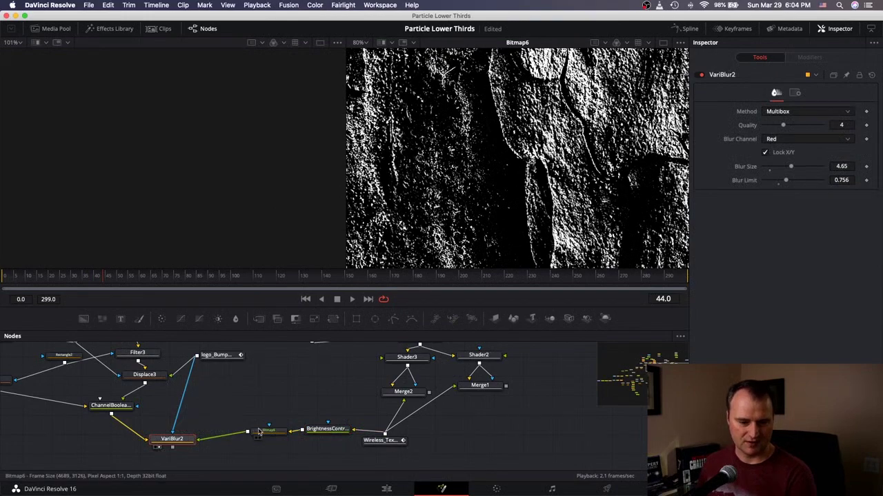
{"action": "key", "text": "1"}
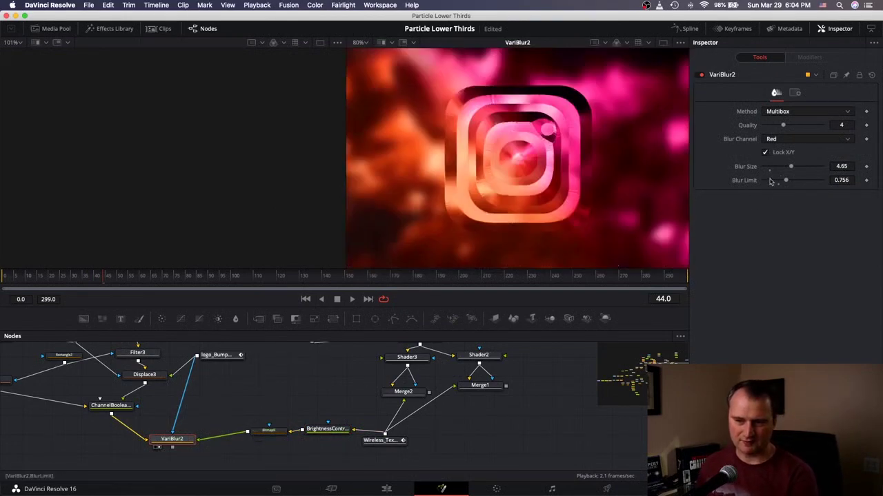
{"action": "left_click_drag", "start_coordinate": [792, 167], "coordinate": [780, 181]}
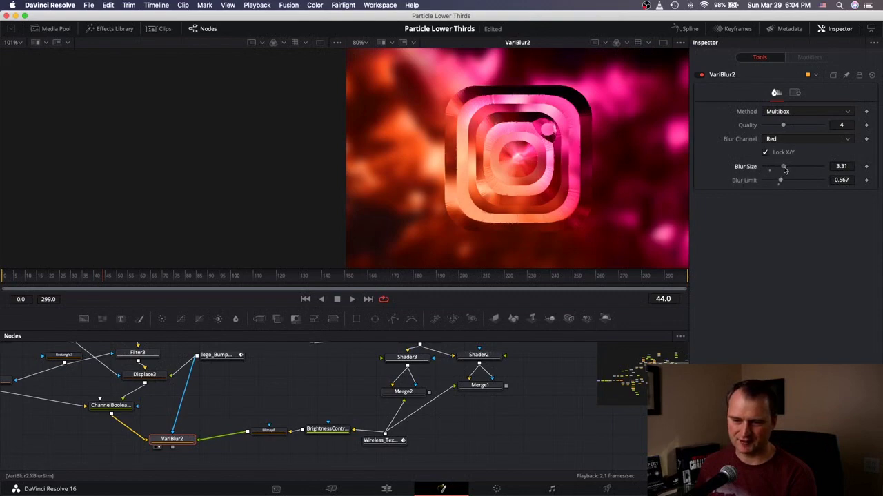
{"action": "left_click_drag", "start_coordinate": [784, 169], "coordinate": [782, 170]}
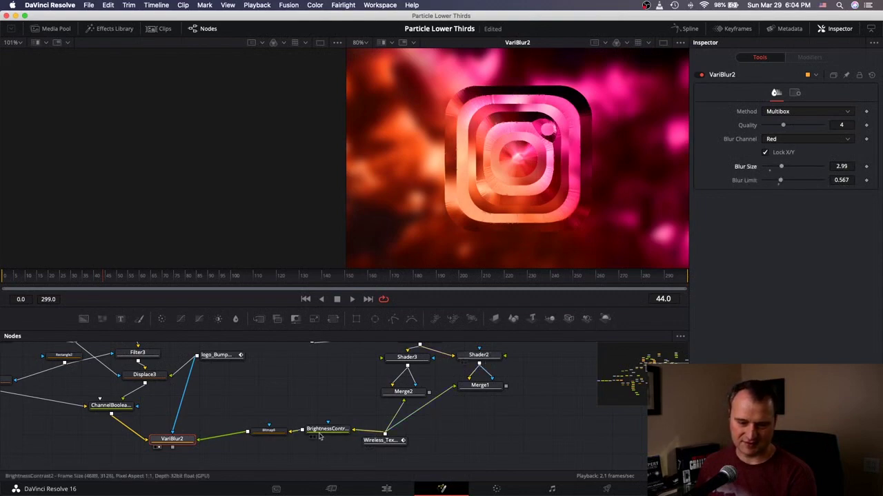
Set Bitmap6's High value to 0.839, and adjust VariBlur2's blur size from a trial of 30 down to 8.19
{"action": "left_click", "coordinate": [269, 430]}
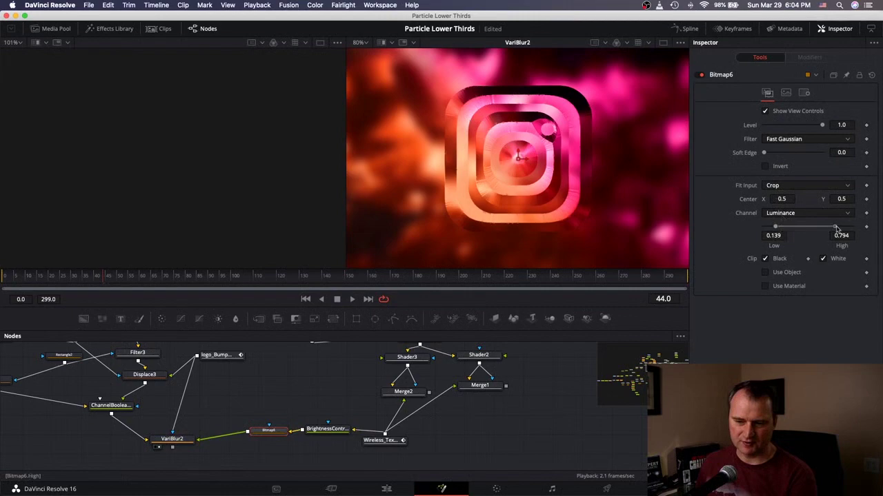
{"action": "left_click_drag", "start_coordinate": [836, 228], "coordinate": [840, 228]}
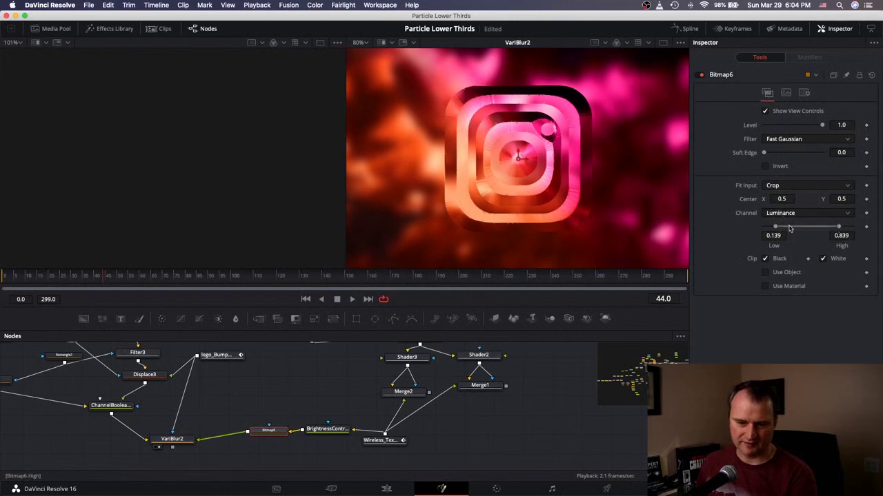
{"action": "left_click", "coordinate": [172, 439]}
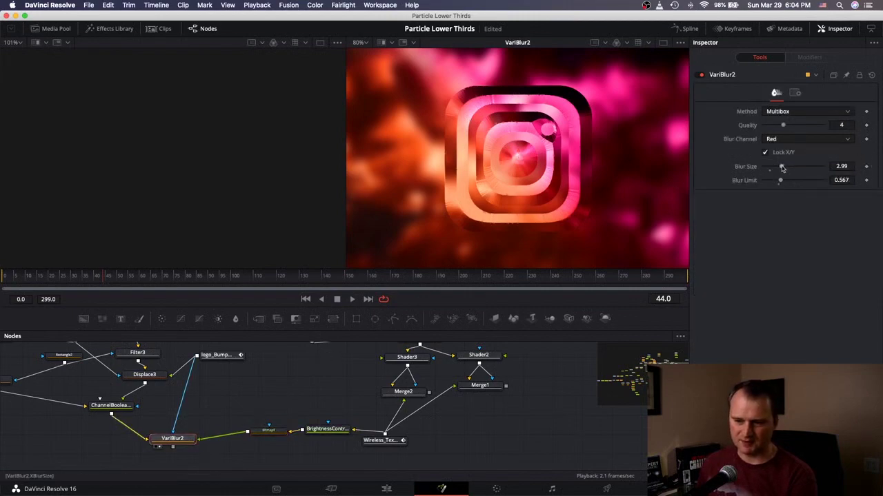
{"action": "type", "text": "30"}
{"action": "key", "text": "Tab"}
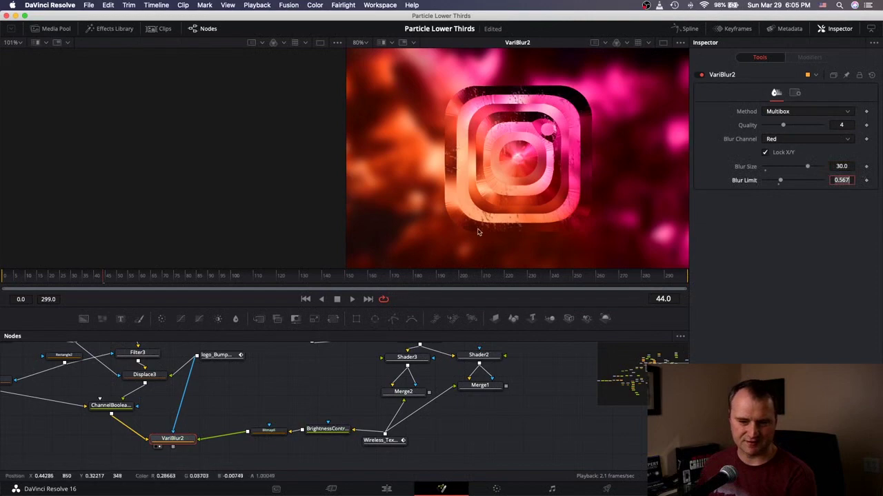
{"action": "left_click", "coordinate": [809, 167]}
{"action": "left_click_drag", "start_coordinate": [807, 168], "coordinate": [800, 169]}
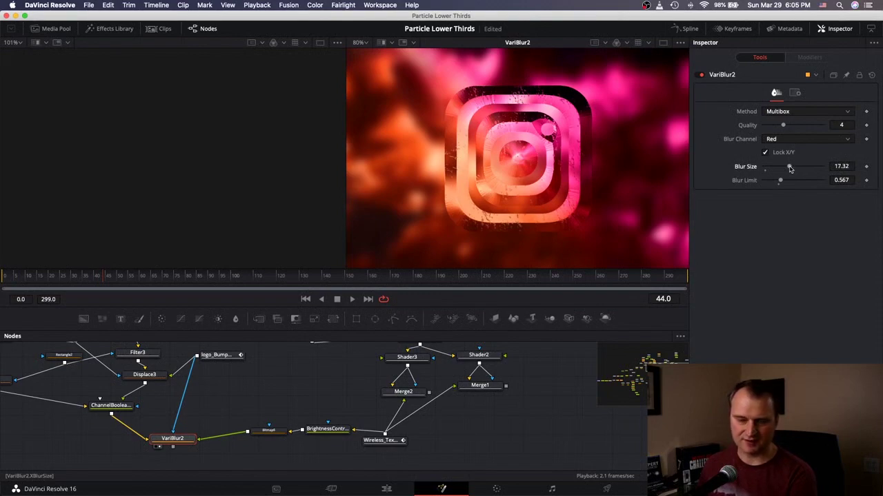
{"action": "left_click_drag", "start_coordinate": [789, 169], "coordinate": [776, 170]}
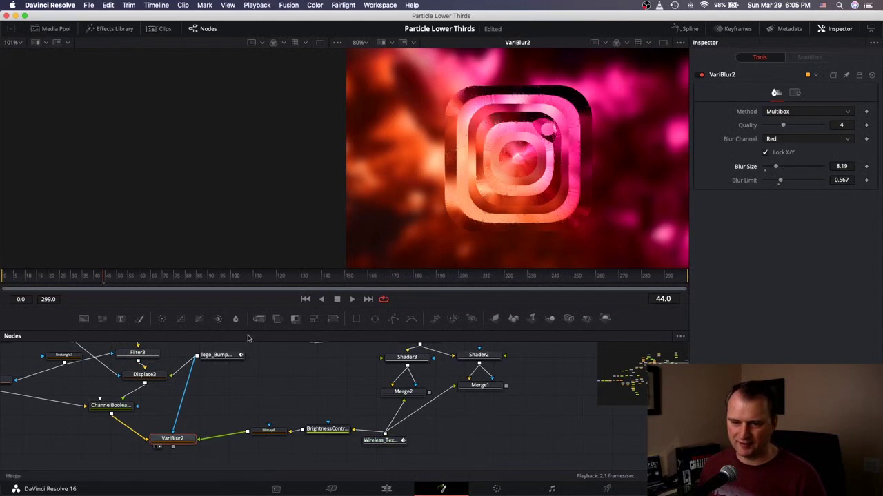
Reposition VariBlur2 in the node graph directly beneath the ChannelBooleans node that feeds it
{"action": "scroll", "coordinate": [201, 421], "scroll_direction": "down", "scroll_amount": 3}
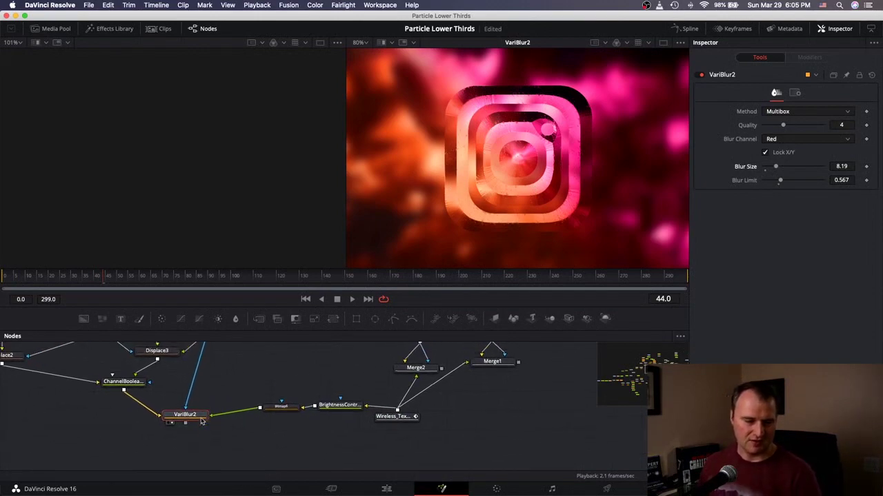
{"action": "left_click_drag", "start_coordinate": [195, 416], "coordinate": [217, 381]}
{"action": "scroll", "coordinate": [218, 383], "scroll_direction": "up", "scroll_amount": 6}
{"action": "scroll", "coordinate": [200, 400], "scroll_direction": "up", "scroll_amount": 1}
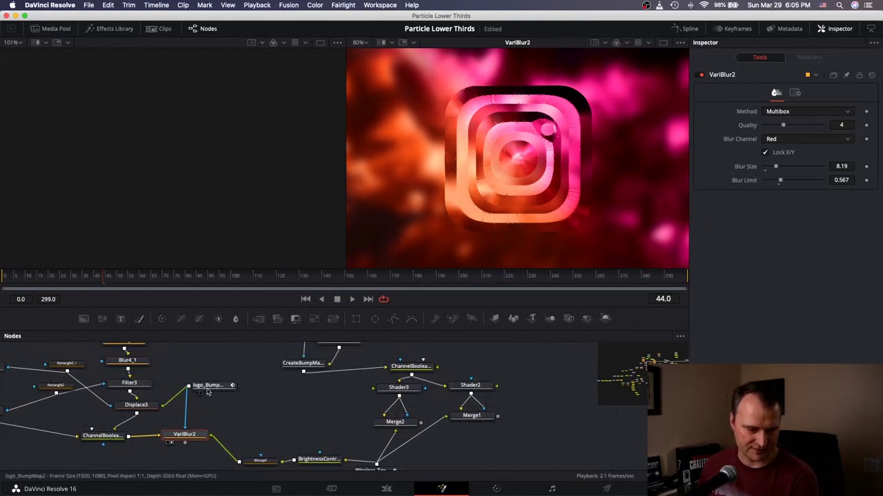
{"action": "scroll", "coordinate": [184, 440], "scroll_direction": "down", "scroll_amount": 1}
{"action": "scroll", "coordinate": [183, 440], "scroll_direction": "left", "scroll_amount": 3}
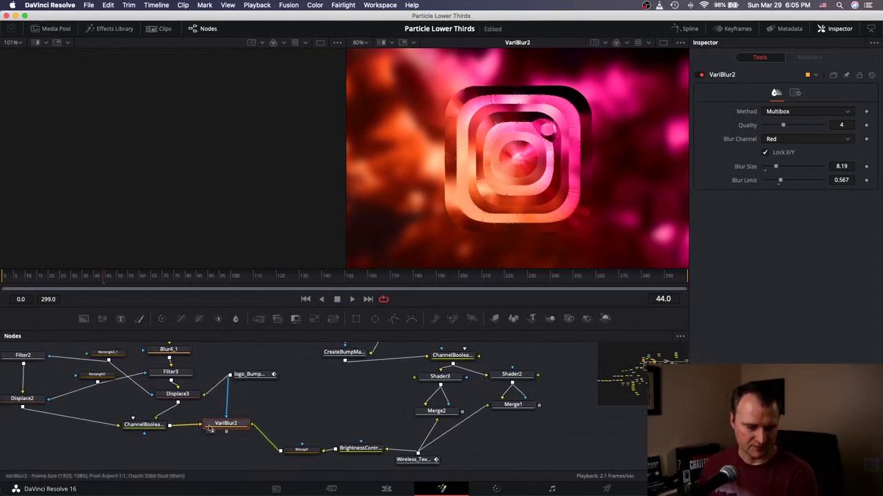
{"action": "left_click_drag", "start_coordinate": [225, 426], "coordinate": [168, 450]}
{"action": "scroll", "coordinate": [178, 447], "scroll_direction": "left", "scroll_amount": 8}
{"action": "scroll", "coordinate": [178, 447], "scroll_direction": "down", "scroll_amount": 3}
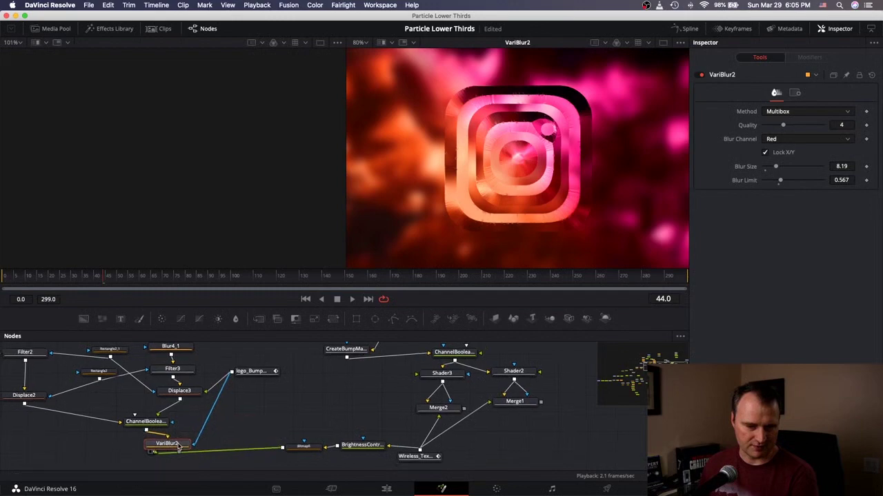
Add a BrightnessContrast node directly after VariBlur2, matching the node order of the text branch below VariBlur1
{"action": "scroll", "coordinate": [177, 447], "scroll_direction": "up", "scroll_amount": 6}
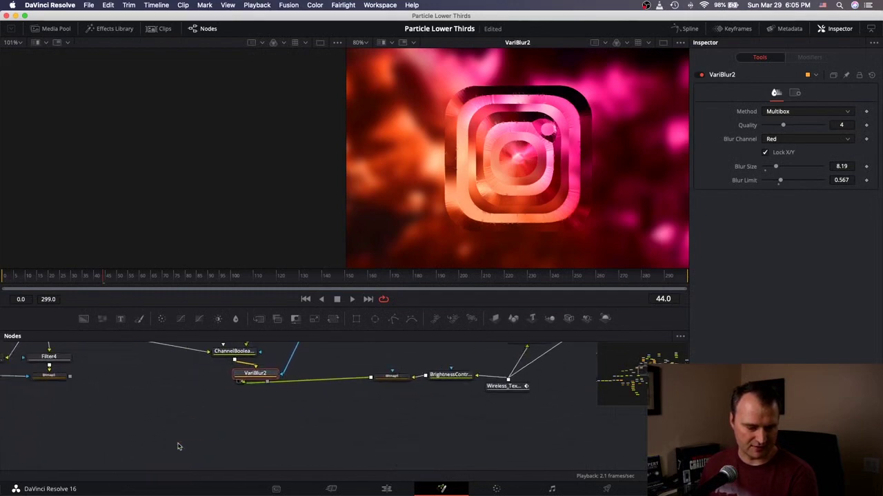
{"action": "scroll", "coordinate": [178, 447], "scroll_direction": "left", "scroll_amount": 5}
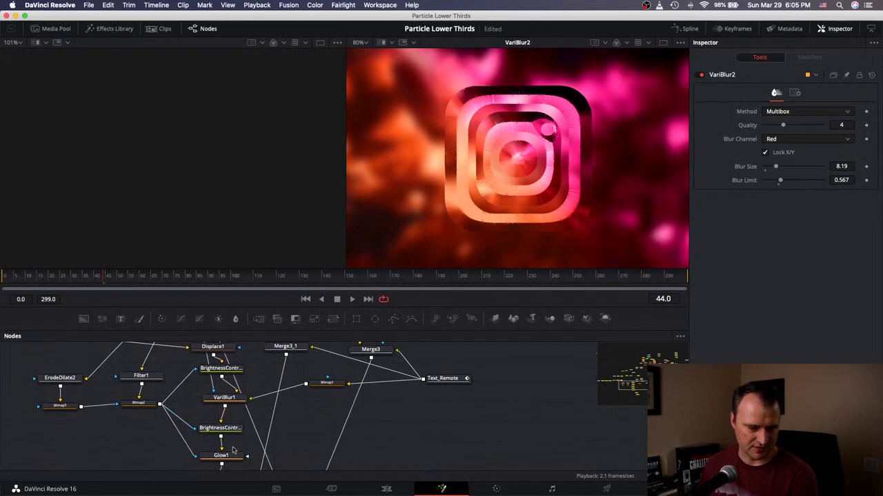
{"action": "scroll", "coordinate": [240, 456], "scroll_direction": "up", "scroll_amount": 5}
{"action": "scroll", "coordinate": [241, 456], "scroll_direction": "up", "scroll_amount": 5}
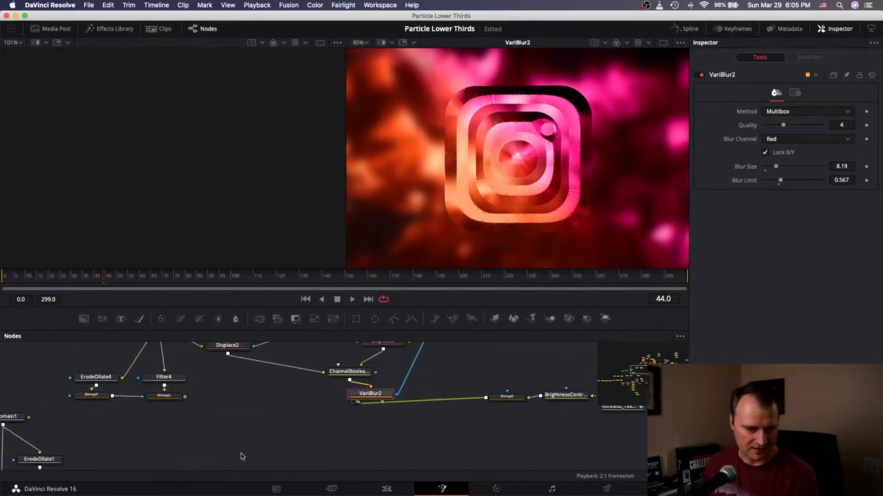
{"action": "left_click_drag", "start_coordinate": [350, 432], "coordinate": [334, 435]}
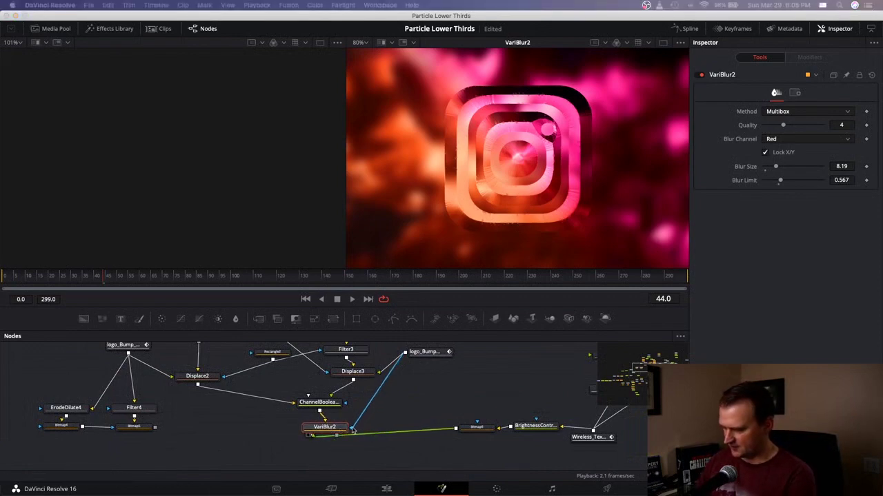
{"action": "key", "text": "Return"}
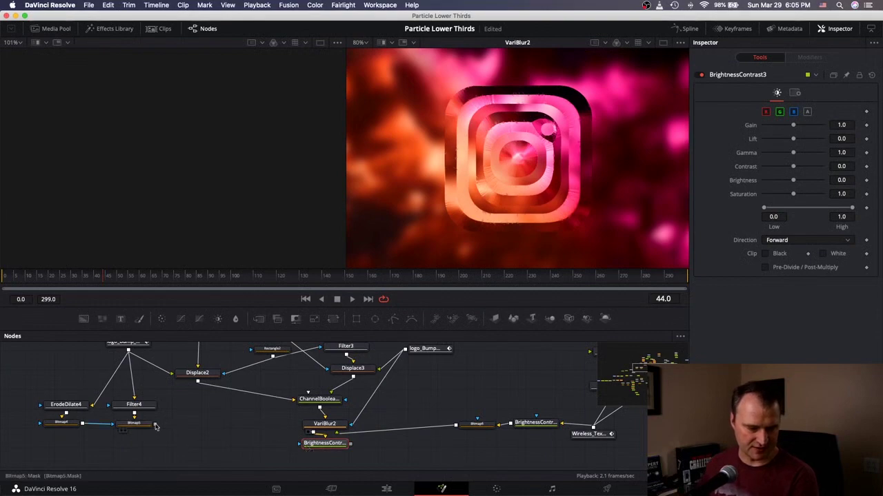
Connect Bitmap5's output as BrightnessContrast3's mask, try Brightness 0.33 and Contrast -0.17, and display Bitmap5 in the first viewer
{"action": "left_click_drag", "start_coordinate": [155, 427], "coordinate": [334, 455]}
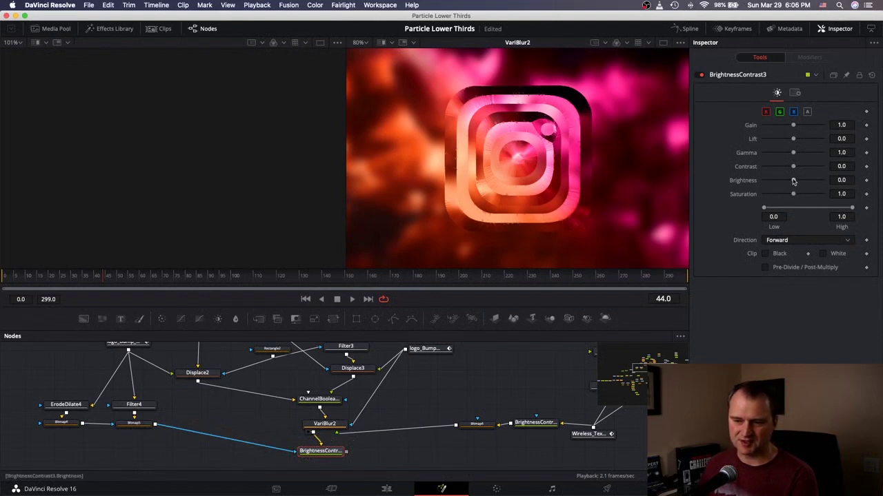
{"action": "left_click_drag", "start_coordinate": [793, 181], "coordinate": [796, 181]}
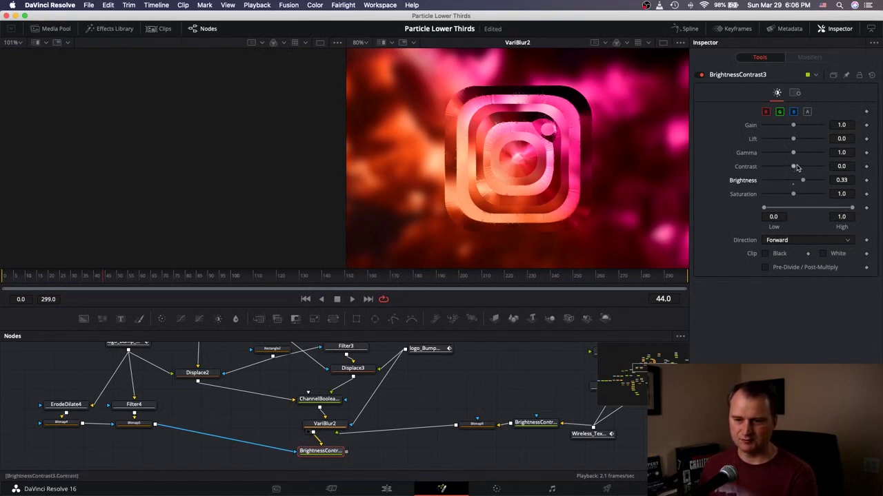
{"action": "left_click_drag", "start_coordinate": [794, 167], "coordinate": [790, 167]}
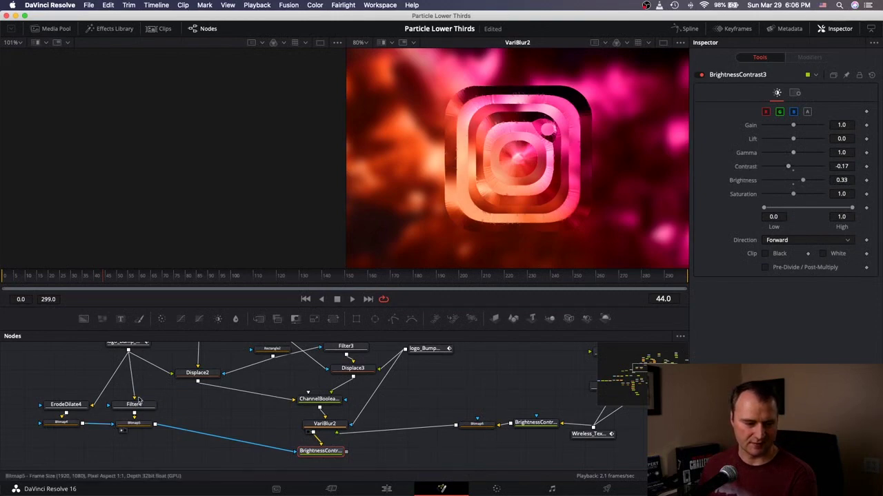
{"action": "key", "text": "1"}
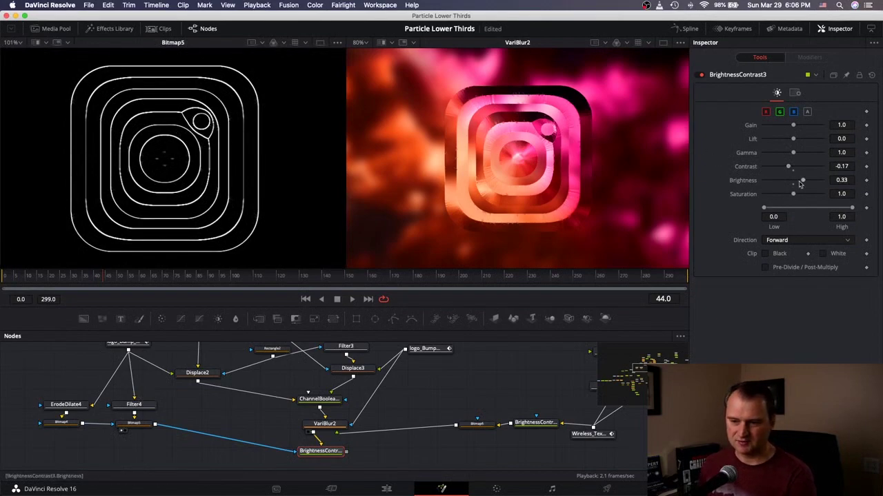
Set BrightnessContrast3's Gain to 5.0, Contrast to 0.49 and Brightness to 0.41, and briefly disable the node to compare
{"action": "left_click_drag", "start_coordinate": [803, 182], "coordinate": [797, 183]}
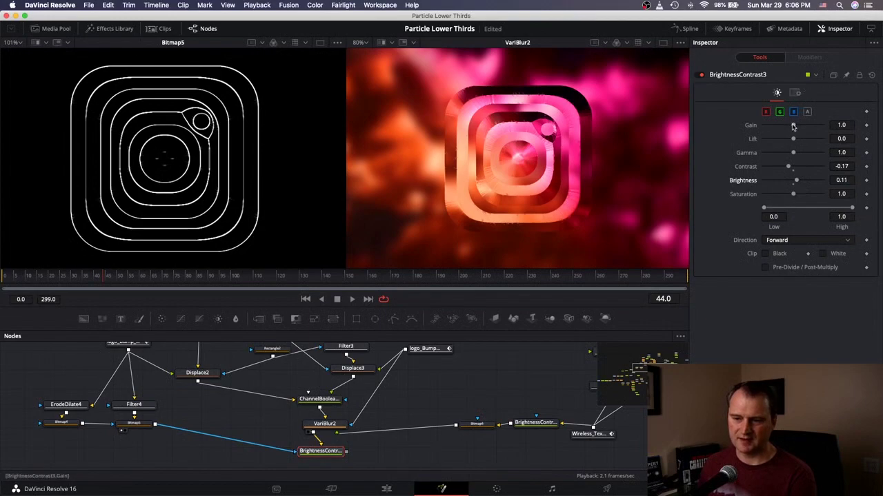
{"action": "left_click_drag", "start_coordinate": [793, 126], "coordinate": [831, 125]}
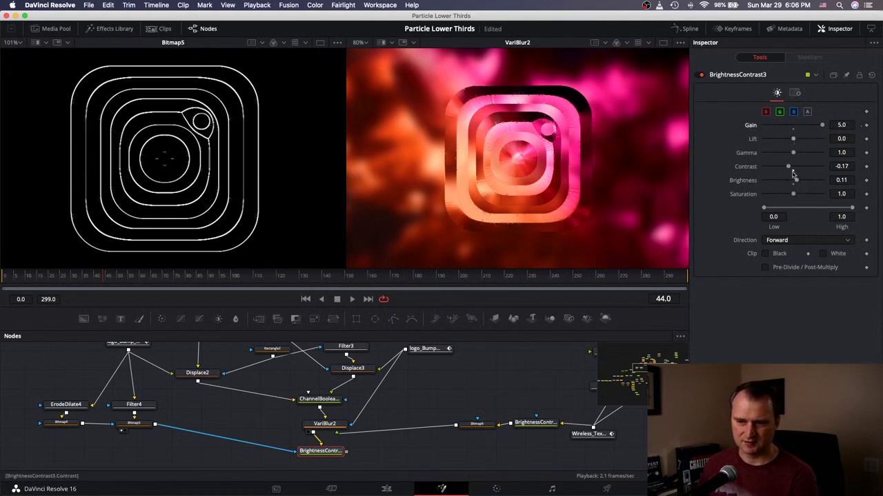
{"action": "mouse_move", "coordinate": [797, 181]}
{"action": "left_mouse_down"}
{"action": "mouse_move", "coordinate": [805, 180]}
{"action": "mouse_move", "coordinate": [790, 168]}
{"action": "mouse_move", "coordinate": [803, 168]}
{"action": "left_mouse_up"}
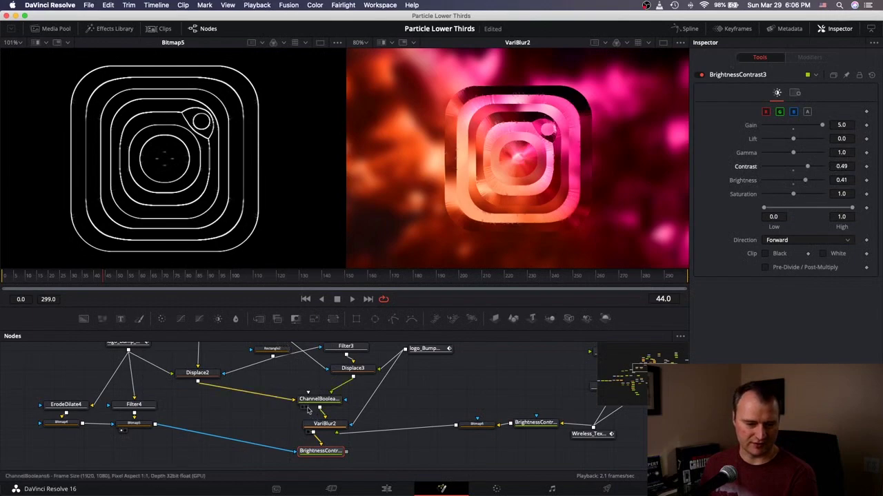
{"action": "left_click", "coordinate": [698, 75]}
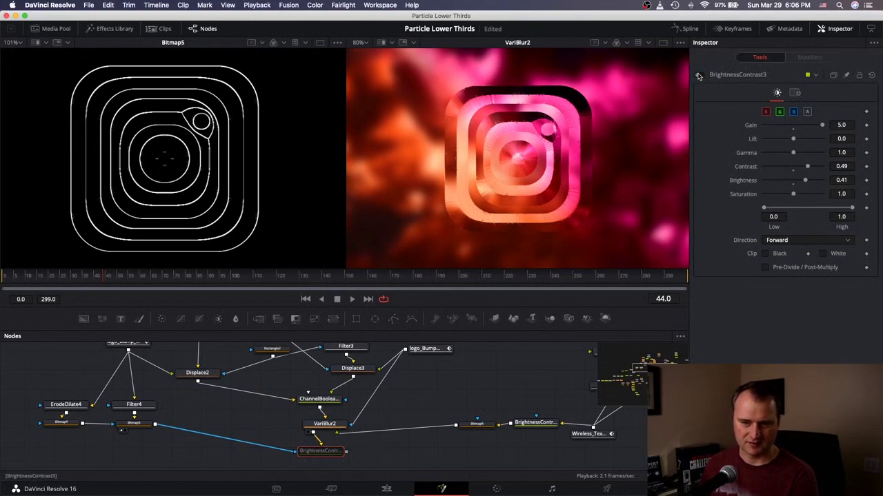
{"action": "left_click", "coordinate": [698, 75]}
Add a Glow node after BrightnessContrast3, mask it with Bitmap5, and display it in the second viewer
{"action": "scroll", "coordinate": [340, 420], "scroll_direction": "down", "scroll_amount": 3}
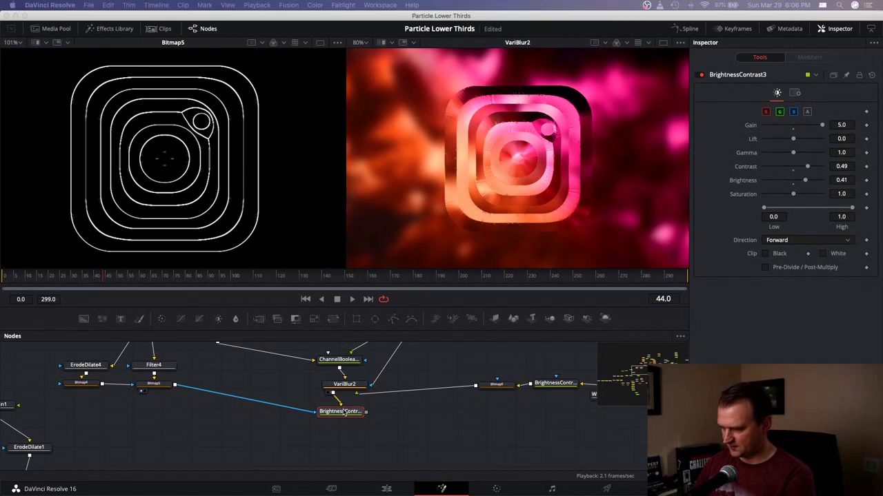
{"action": "key", "text": "Return"}
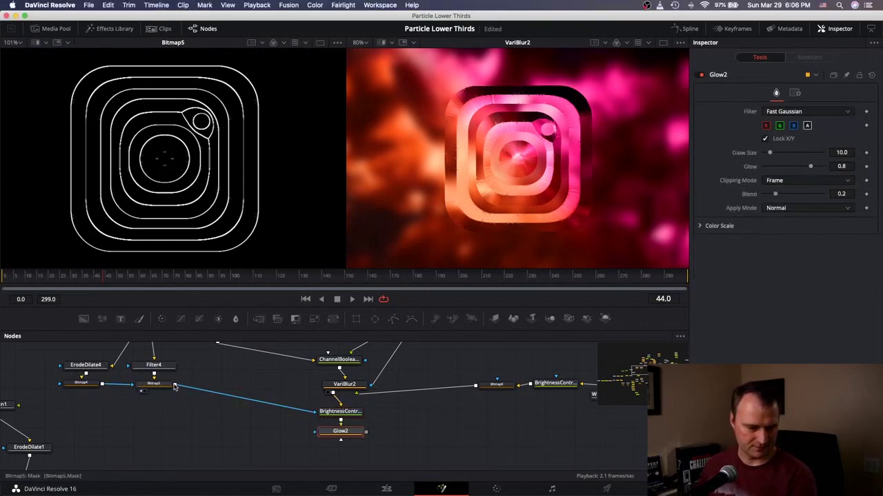
{"action": "left_click_drag", "start_coordinate": [174, 386], "coordinate": [314, 433]}
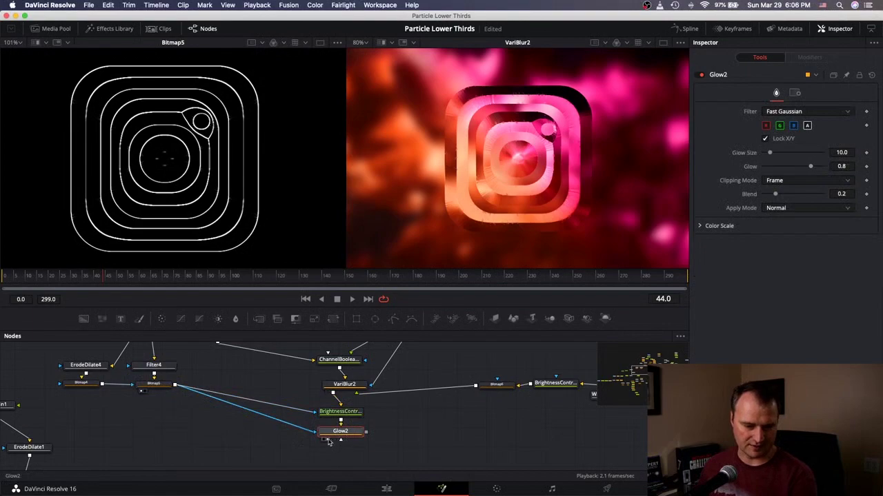
{"action": "key", "text": "2"}
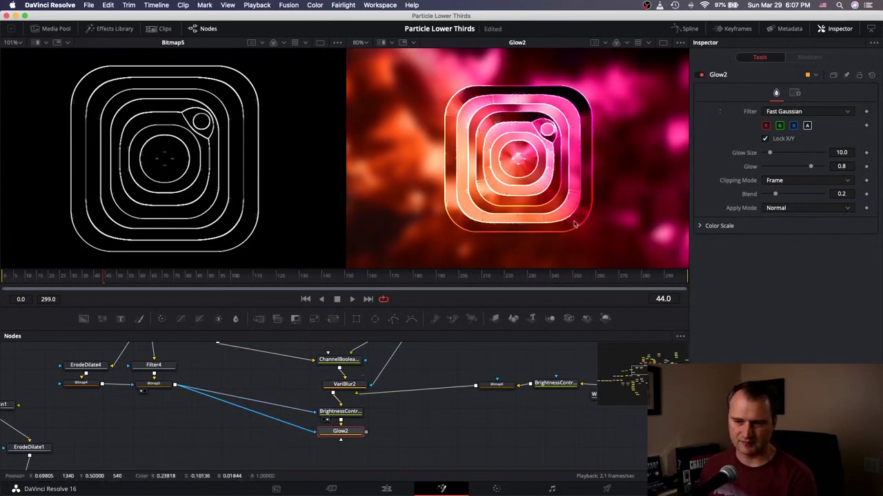
Display BrightnessContrast3 in the second viewer and set its Contrast to 0.49 and Brightness to 1.0
{"action": "left_click", "coordinate": [348, 413]}
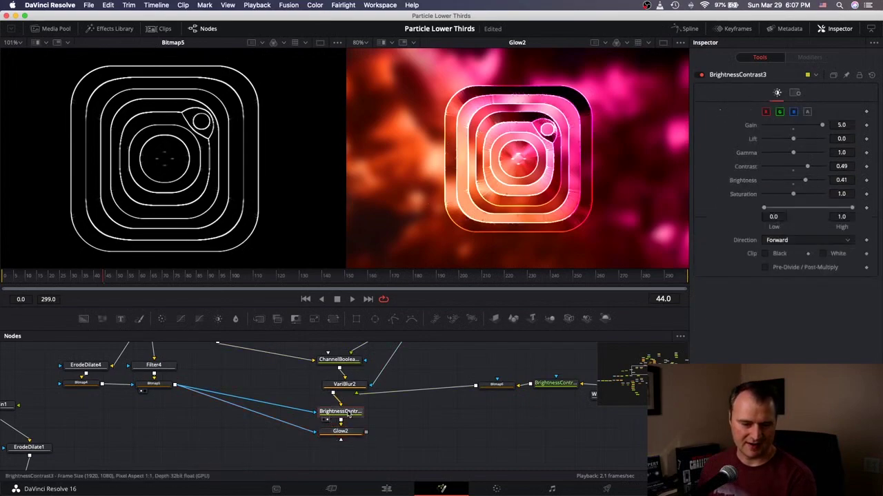
{"action": "key", "text": "2"}
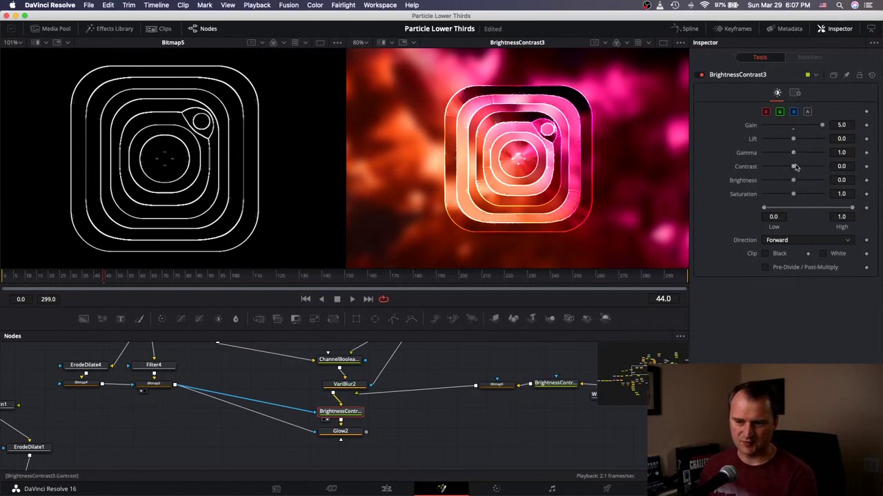
{"action": "left_click_drag", "start_coordinate": [796, 168], "coordinate": [822, 180]}
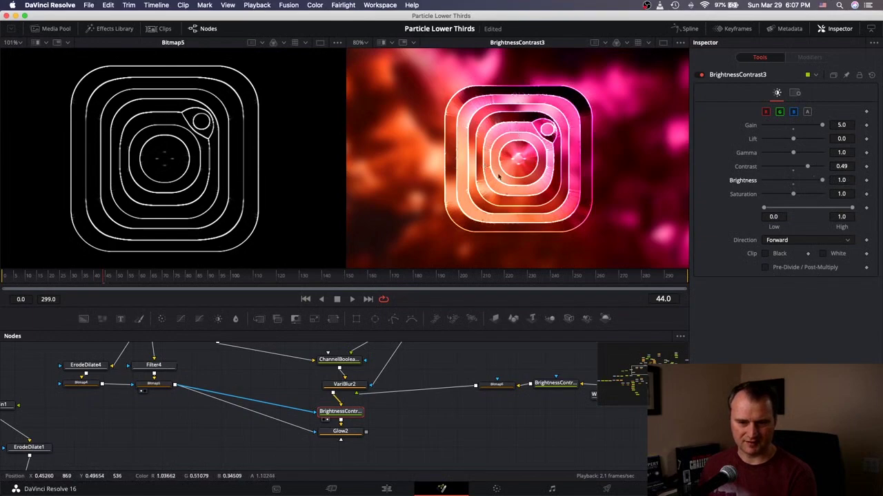
{"action": "scroll", "coordinate": [509, 181], "scroll_direction": "down", "scroll_amount": 4}
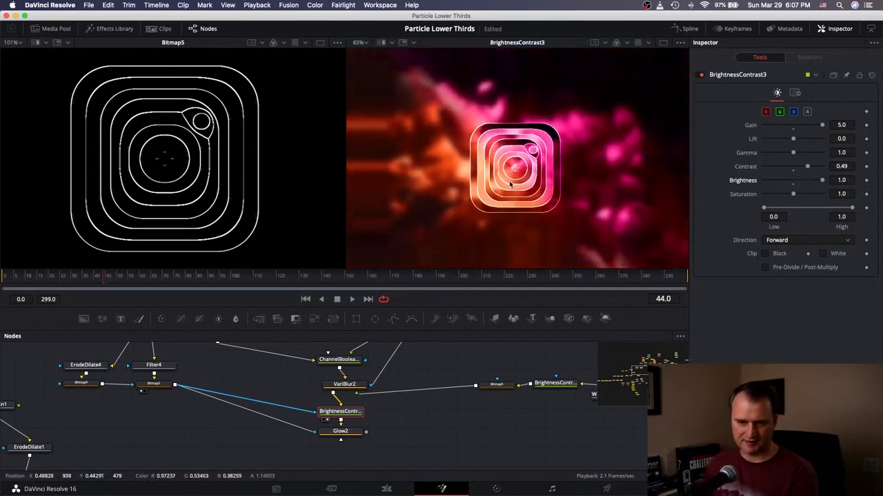
{"action": "scroll", "coordinate": [511, 184], "scroll_direction": "up", "scroll_amount": 1}
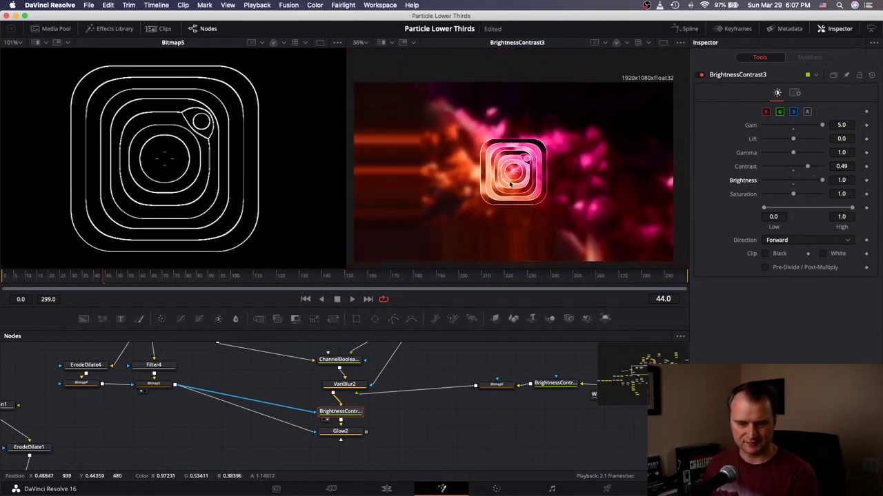
{"action": "scroll", "coordinate": [510, 183], "scroll_direction": "up", "scroll_amount": 2}
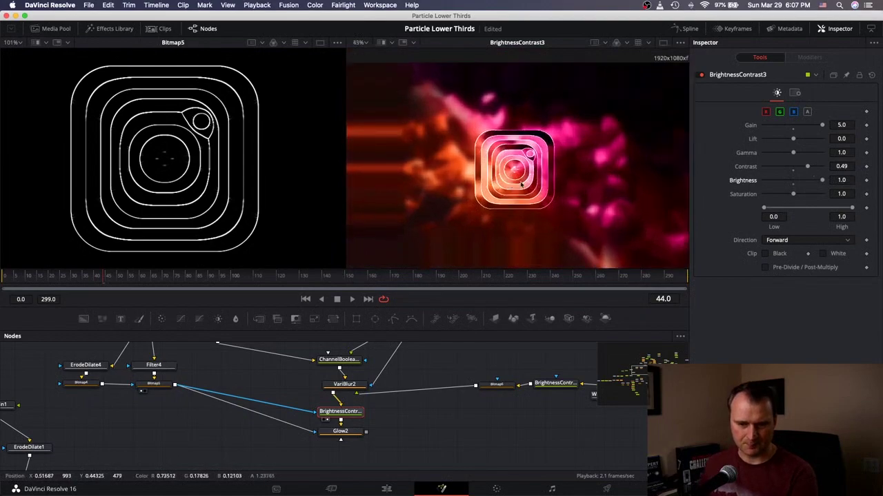
{"action": "scroll", "coordinate": [521, 185], "scroll_direction": "up", "scroll_amount": 3}
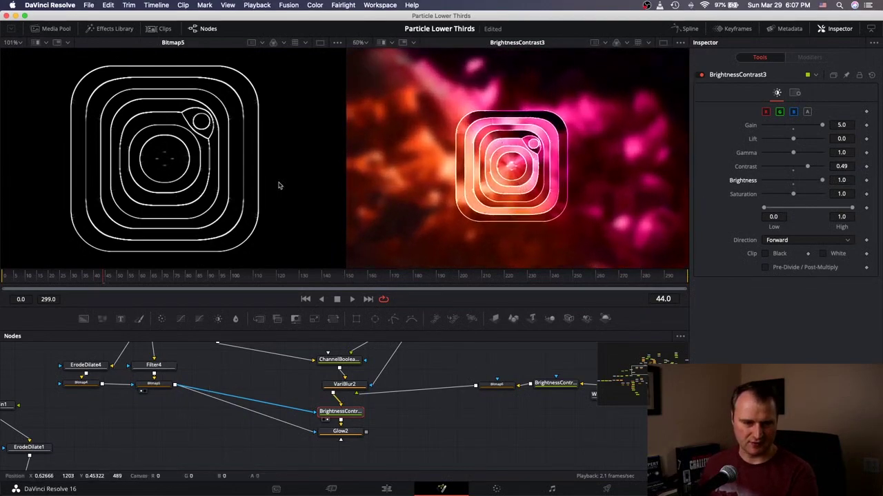
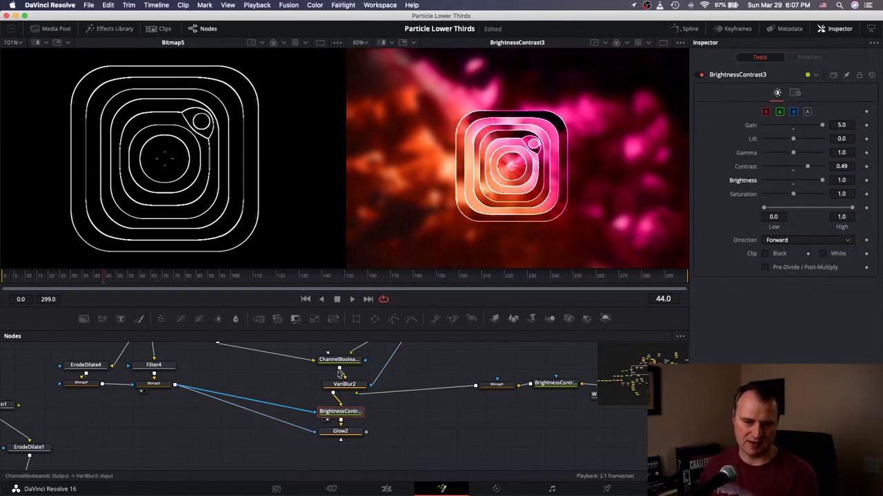
Reposition ChannelBooleans6 slightly in the node graph, between Displace2 and Displace3 above VariBlur2
{"action": "scroll", "coordinate": [338, 375], "scroll_direction": "up", "scroll_amount": 2}
{"action": "scroll", "coordinate": [338, 375], "scroll_direction": "up", "scroll_amount": 3}
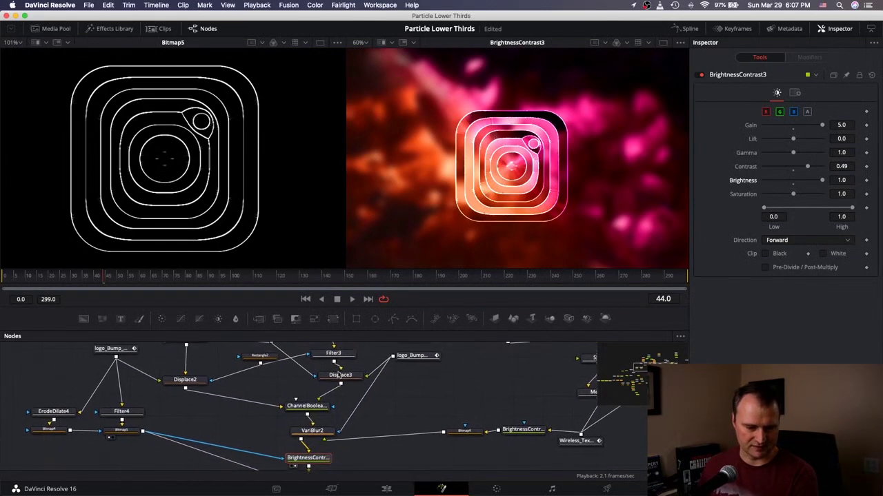
{"action": "scroll", "coordinate": [338, 375], "scroll_direction": "right", "scroll_amount": 3}
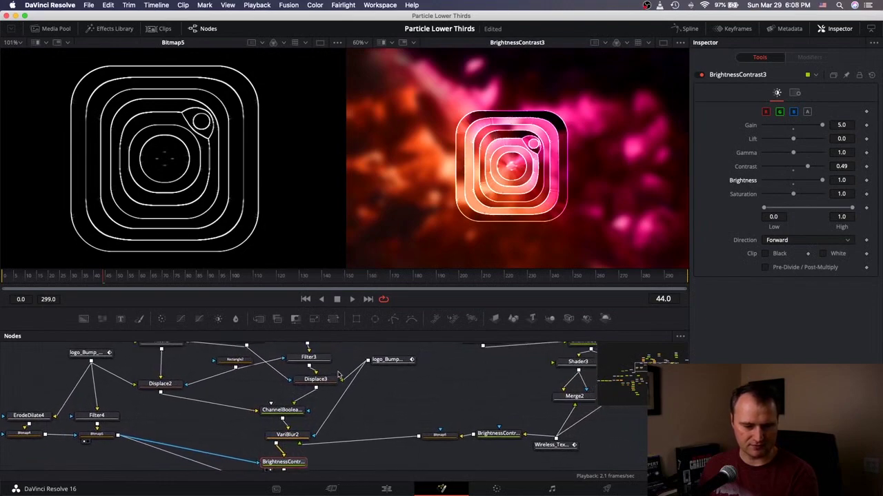
{"action": "scroll", "coordinate": [263, 441], "scroll_direction": "up", "scroll_amount": 2}
{"action": "mouse_move", "coordinate": [279, 433]}
{"action": "left_mouse_down"}
{"action": "mouse_move", "coordinate": [243, 433]}
{"action": "mouse_move", "coordinate": [272, 433]}
{"action": "left_mouse_up"}
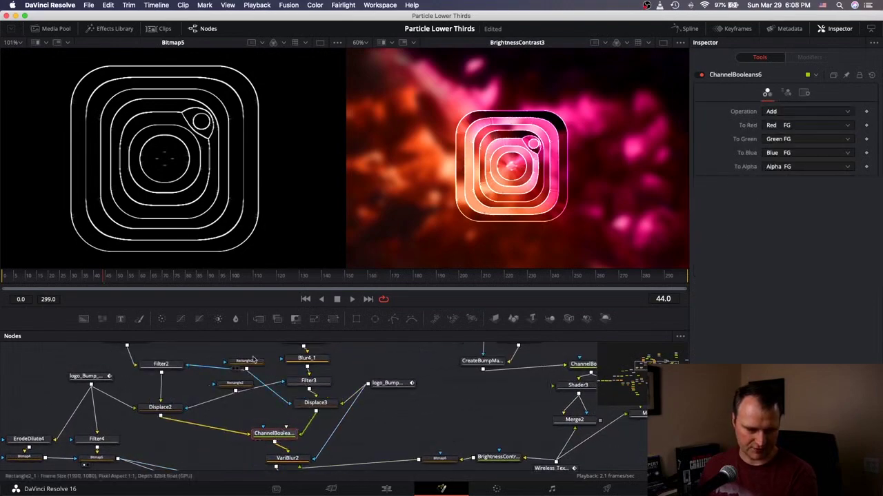
Examine ChannelBooleans6, Displace2 and Filter3 in the viewers to compare the combined logo with its separate texture branches
{"action": "left_click", "coordinate": [261, 445]}
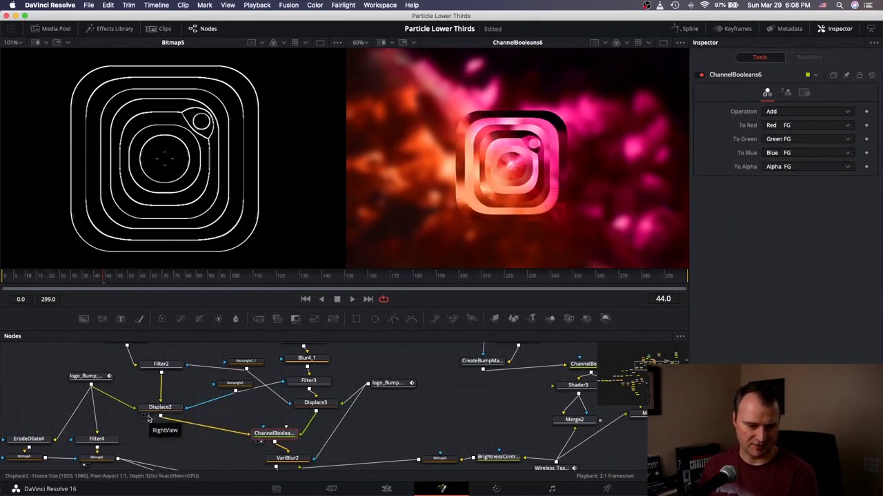
{"action": "left_click", "coordinate": [148, 418]}
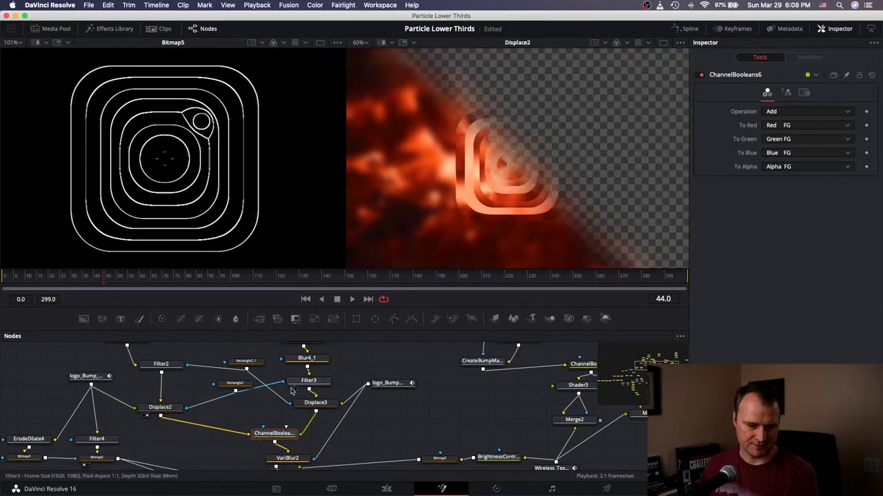
{"action": "left_click", "coordinate": [291, 391]}
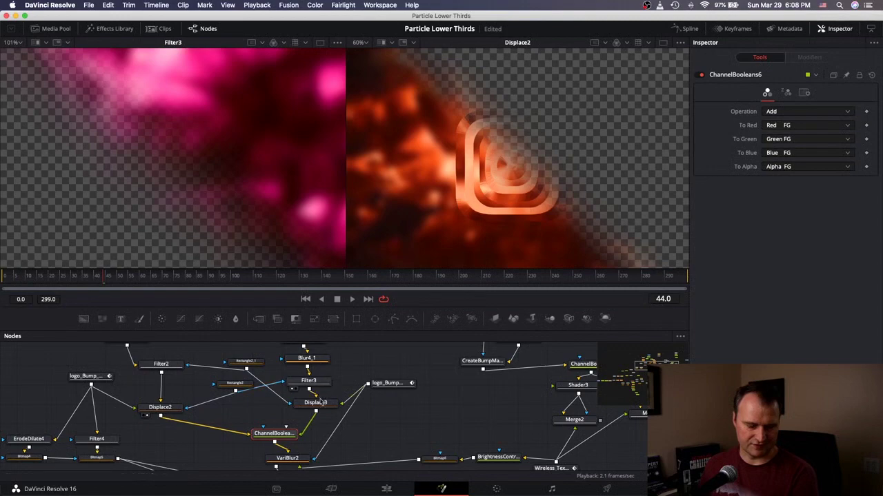
{"action": "left_click", "coordinate": [260, 442]}
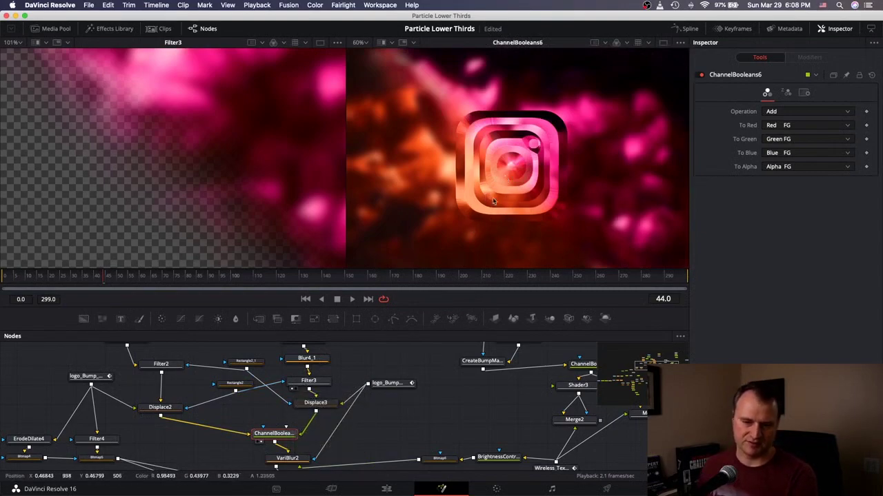
Add a ChannelBooleans node directly after Glow2 and display it in the second viewer
{"action": "scroll", "coordinate": [269, 364], "scroll_direction": "down", "scroll_amount": 5}
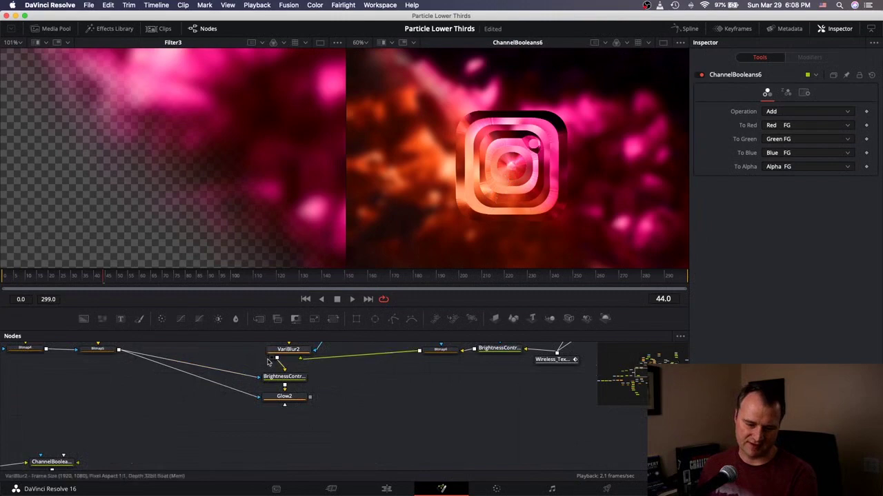
{"action": "scroll", "coordinate": [269, 364], "scroll_direction": "up", "scroll_amount": 1}
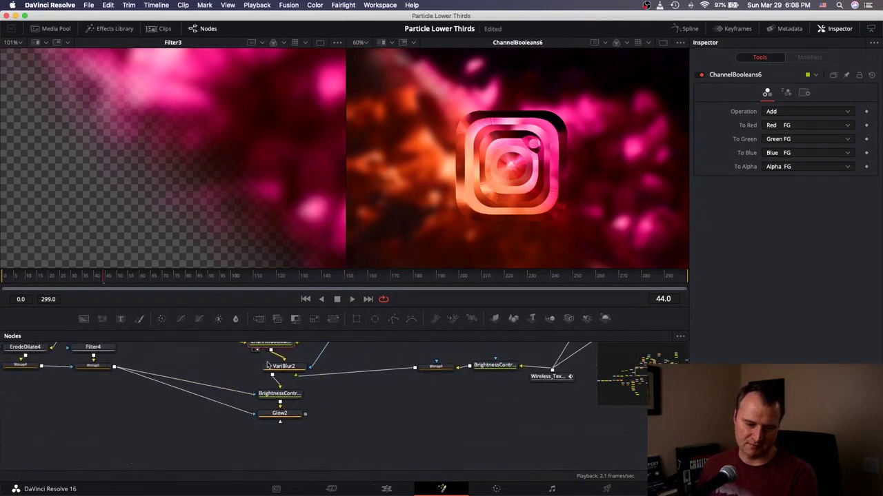
{"action": "left_click", "coordinate": [288, 422]}
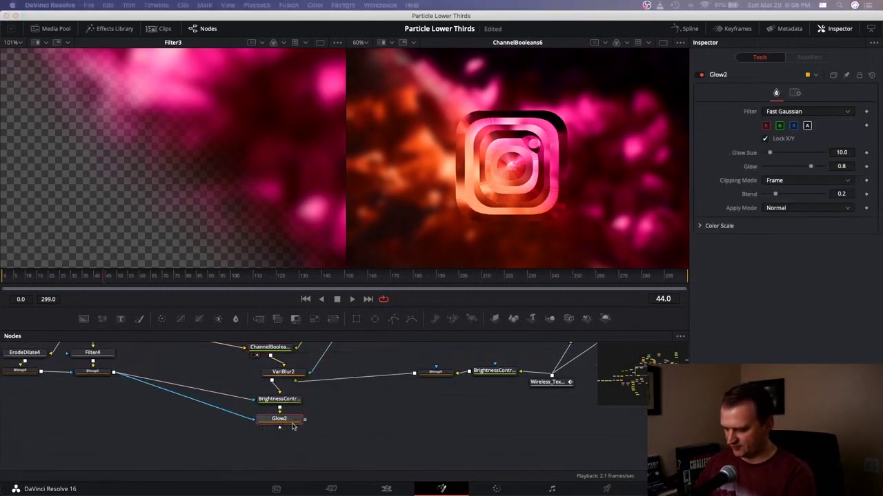
{"action": "key", "text": "super+v"}
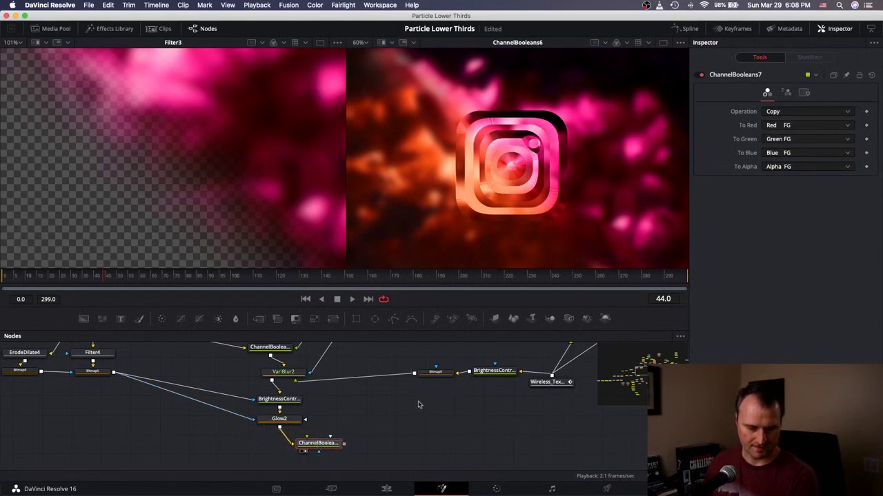
{"action": "scroll", "coordinate": [441, 377], "scroll_direction": "right", "scroll_amount": 5}
{"action": "scroll", "coordinate": [441, 376], "scroll_direction": "up", "scroll_amount": 4}
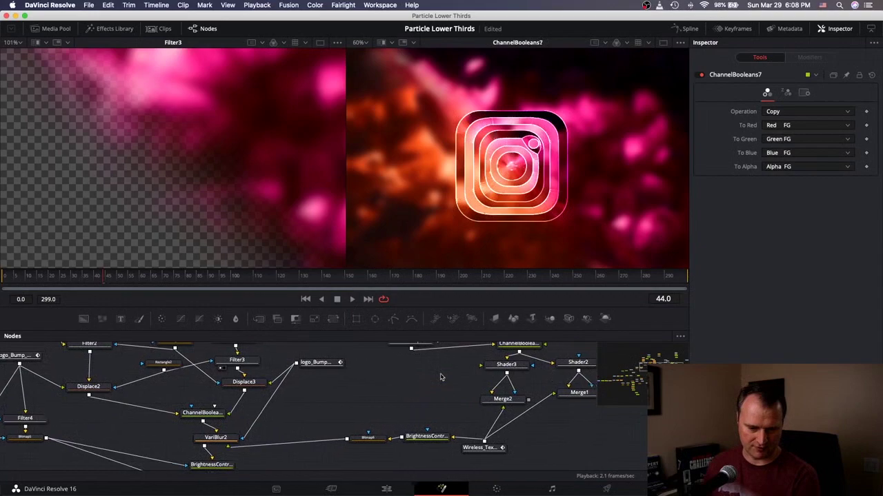
Reposition ChannelBooleans7 well to the right of Glow2, below the Wireless_Texture node
{"action": "scroll", "coordinate": [242, 454], "scroll_direction": "down", "scroll_amount": 3}
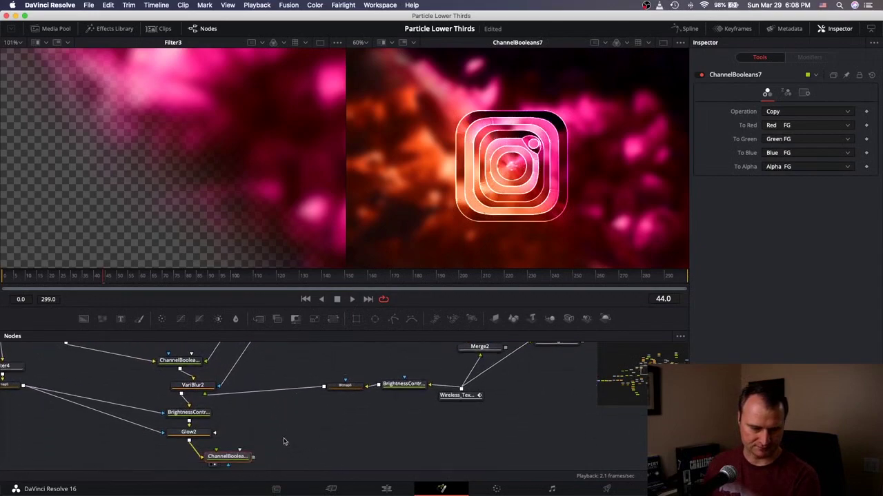
{"action": "left_click_drag", "start_coordinate": [241, 454], "coordinate": [411, 431]}
{"action": "scroll", "coordinate": [450, 348], "scroll_direction": "right", "scroll_amount": 2}
{"action": "scroll", "coordinate": [449, 349], "scroll_direction": "up", "scroll_amount": 3}
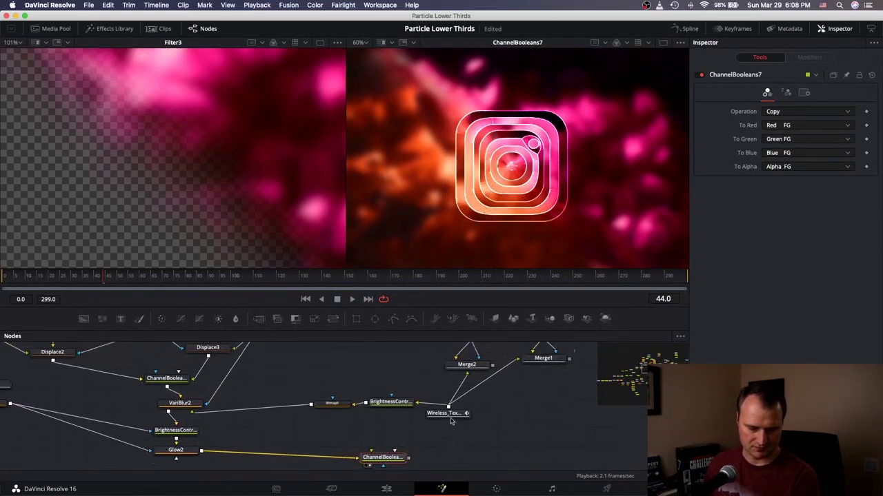
Try to connect Merge2's output to ChannelBooleans7
{"action": "scroll", "coordinate": [449, 348], "scroll_direction": "right", "scroll_amount": 1}
{"action": "left_click", "coordinate": [445, 375]}
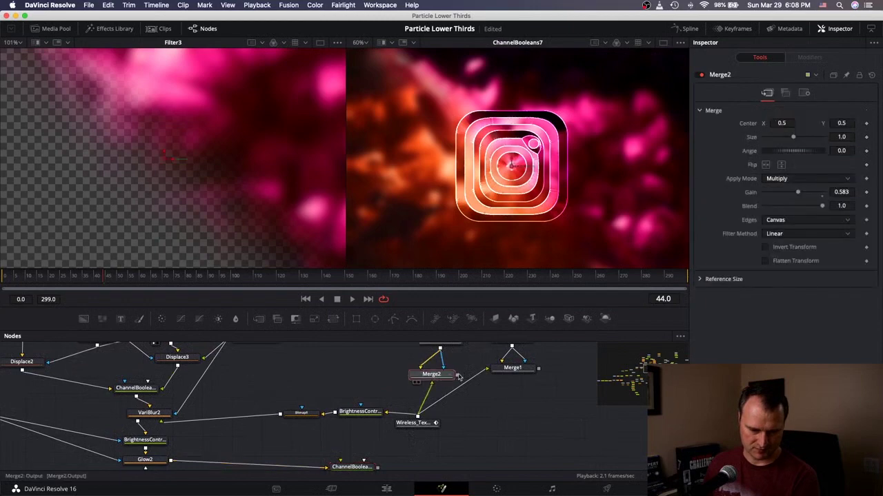
{"action": "left_click_drag", "start_coordinate": [457, 377], "coordinate": [379, 469]}
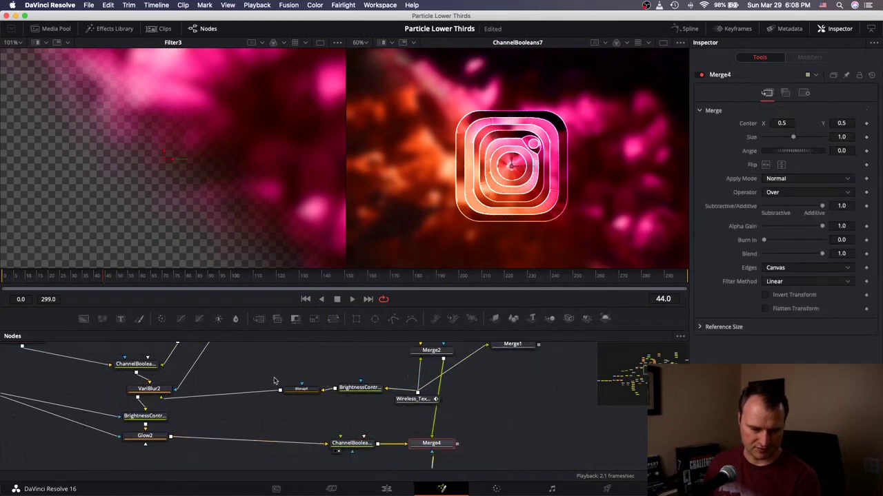
Move Bitmap6, BrightnessContrast2 and Wireless_Texture closer to VariBlur2 and delete the unwanted Merge4 after ChannelBooleans7
{"action": "left_click_drag", "start_coordinate": [274, 380], "coordinate": [367, 386]}
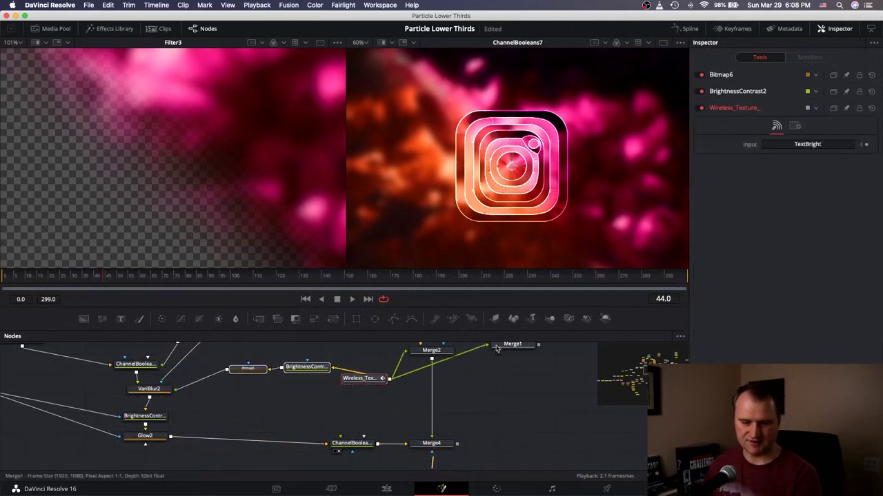
{"action": "scroll", "coordinate": [426, 435], "scroll_direction": "down", "scroll_amount": 2}
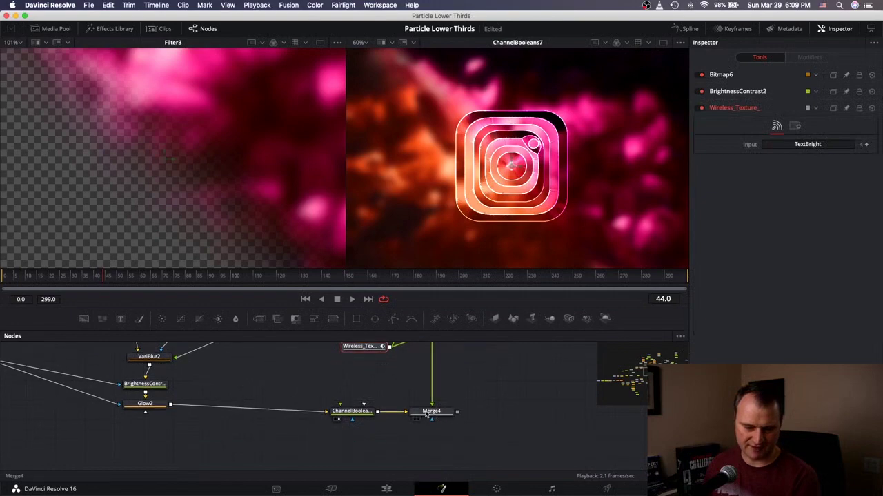
{"action": "left_click", "coordinate": [431, 413]}
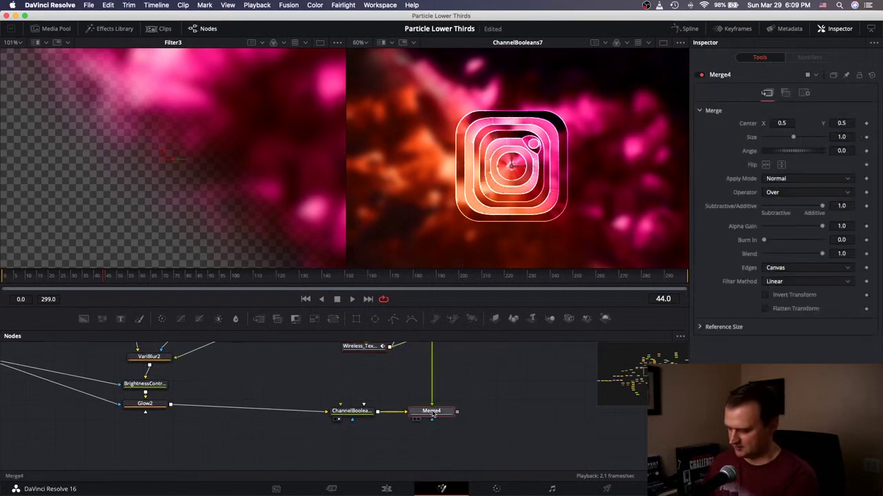
{"action": "key", "text": "Delete"}
Connect Merge2's output to the foreground of ChannelBooleans7, display Merge2 in the first viewer, and set ChannelBooleans7's Operation to Add
{"action": "scroll", "coordinate": [431, 413], "scroll_direction": "up", "scroll_amount": 3}
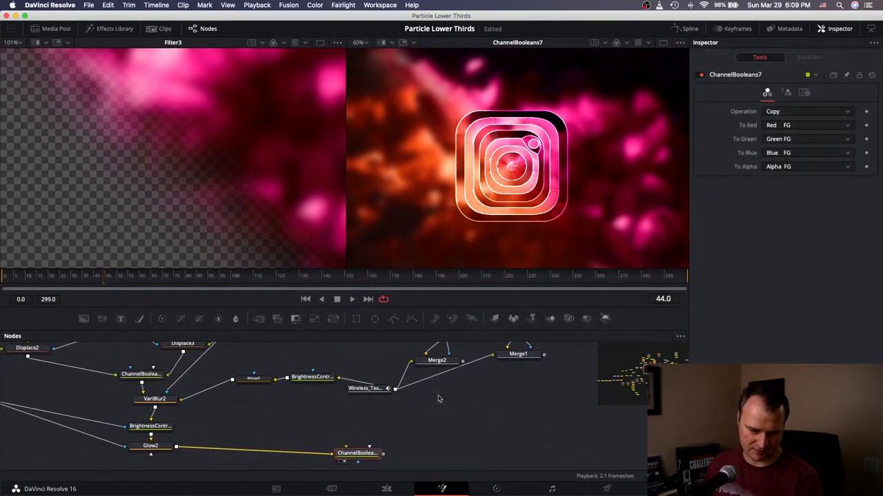
{"action": "left_click_drag", "start_coordinate": [463, 364], "coordinate": [347, 449]}
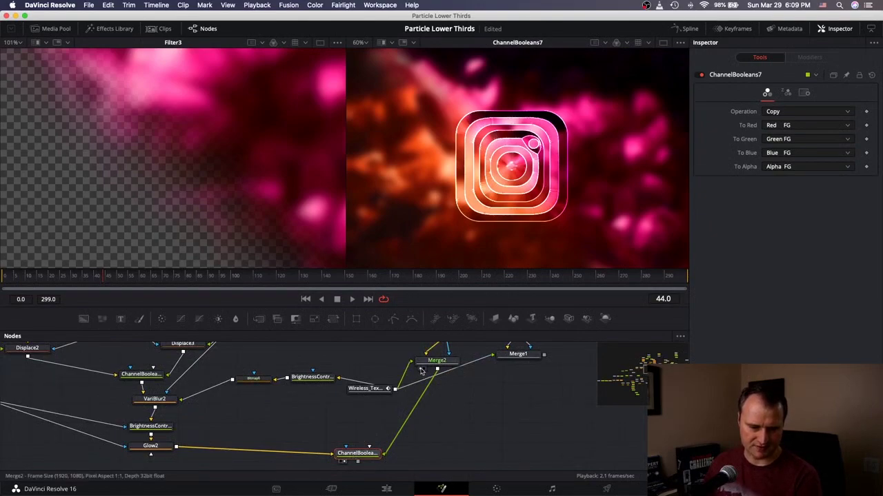
{"action": "key", "text": "1"}
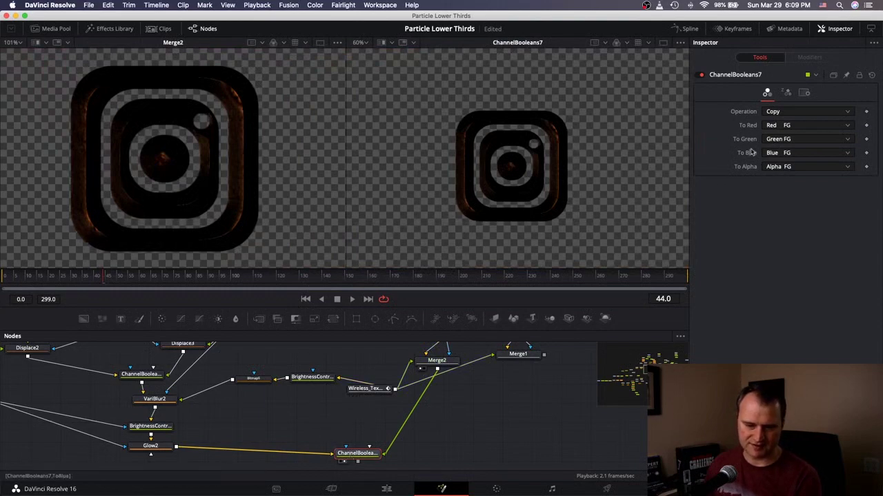
{"action": "left_click", "coordinate": [776, 113]}
{"action": "left_click", "coordinate": [772, 131]}
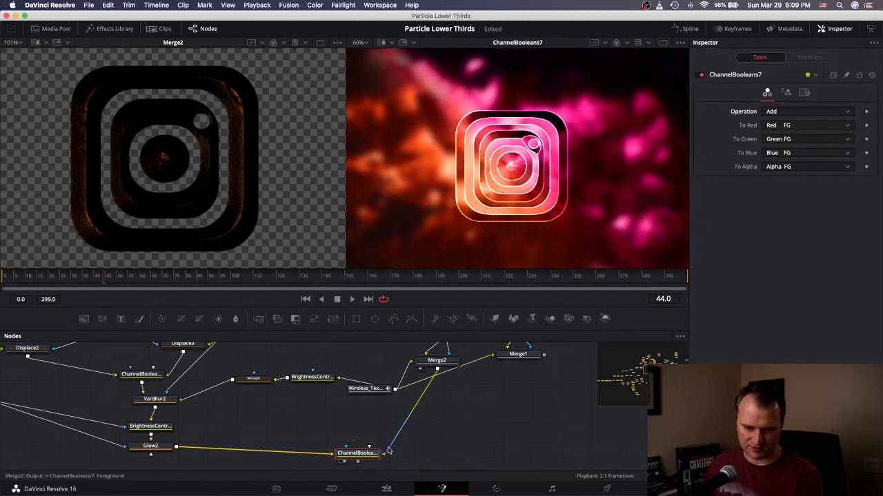
Add another ChannelBooleans after ChannelBooleans7, connect Merge1 to its foreground, and set its Operation to Add
{"action": "left_click_drag", "start_coordinate": [371, 454], "coordinate": [352, 455]}
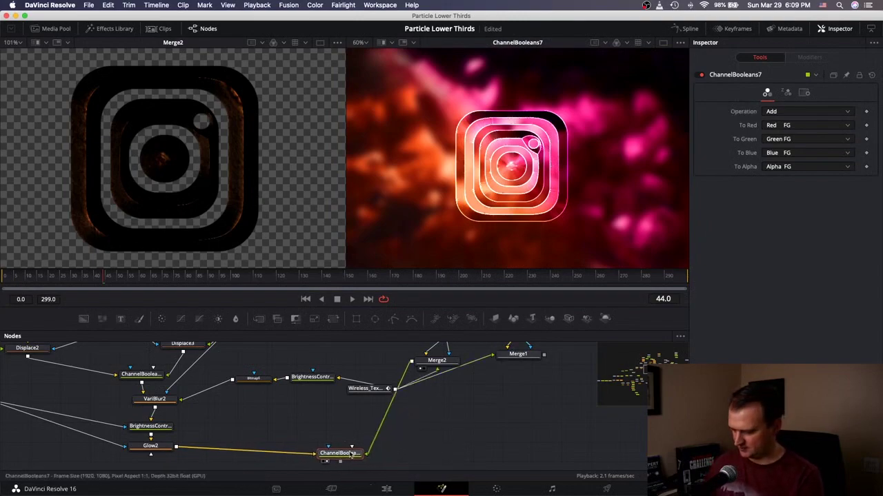
{"action": "key", "text": "Return"}
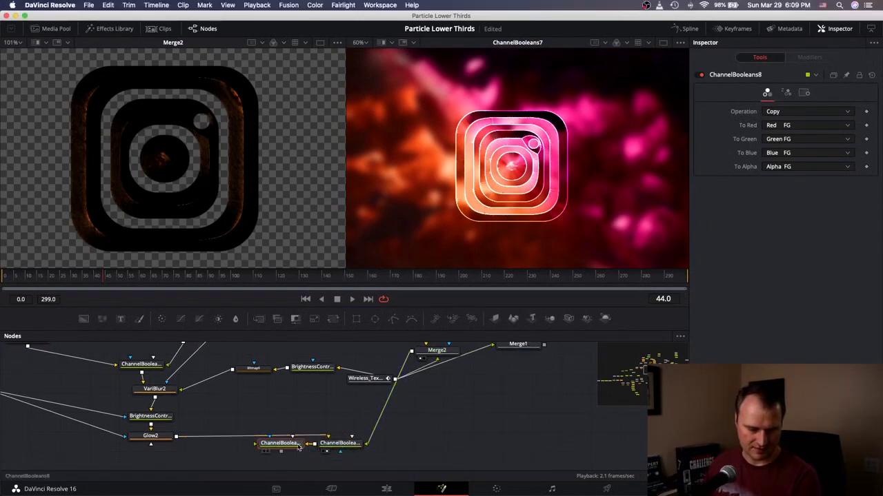
{"action": "left_click_drag", "start_coordinate": [293, 445], "coordinate": [440, 445]}
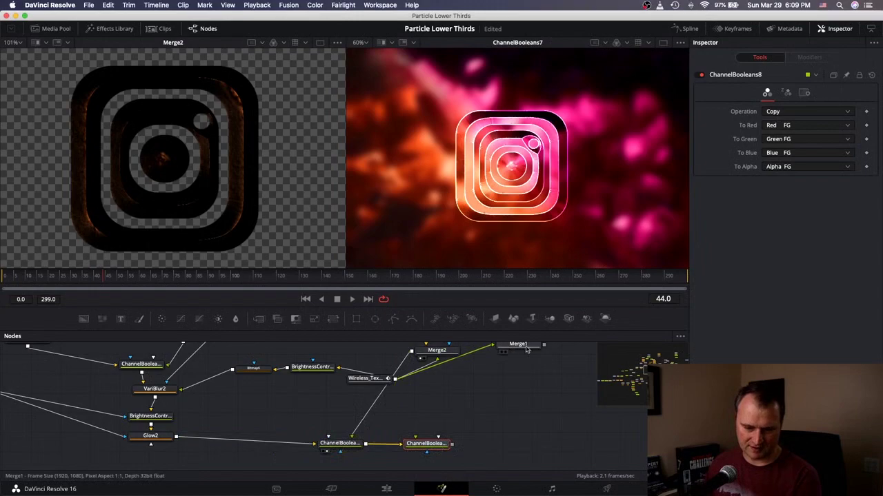
{"action": "left_click_drag", "start_coordinate": [543, 352], "coordinate": [415, 440]}
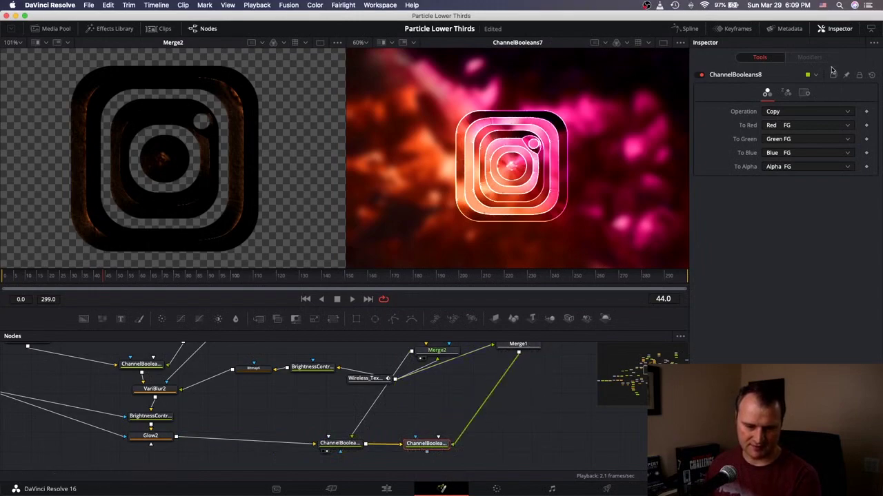
{"action": "left_click", "coordinate": [804, 112]}
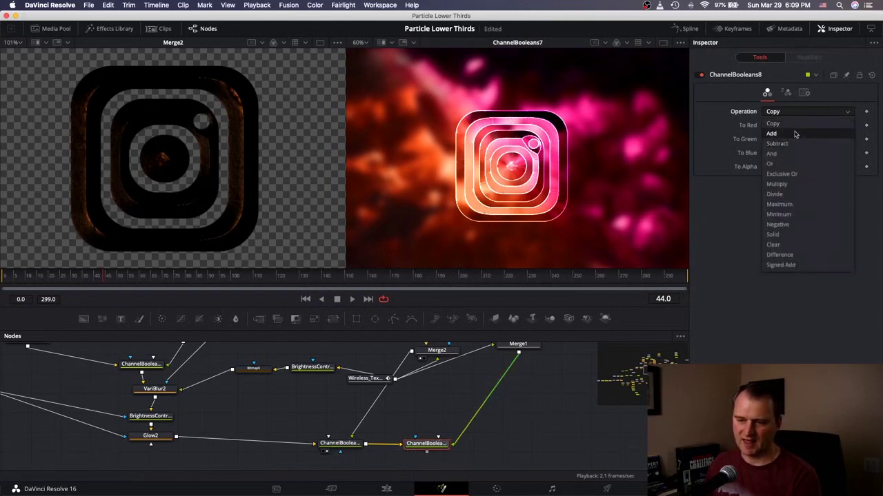
{"action": "left_click", "coordinate": [795, 134]}
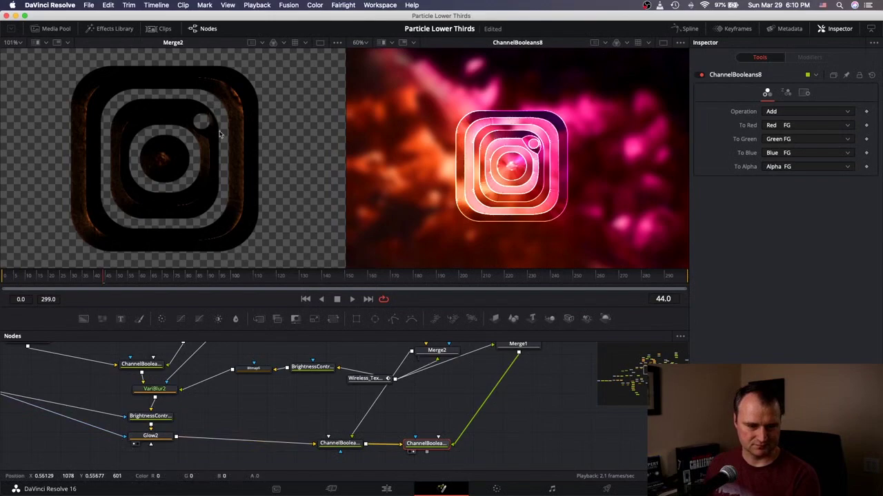
Display Glow2 in the first viewer at a smaller zoom to compare it with ChannelBooleans8
{"action": "key", "text": "1"}
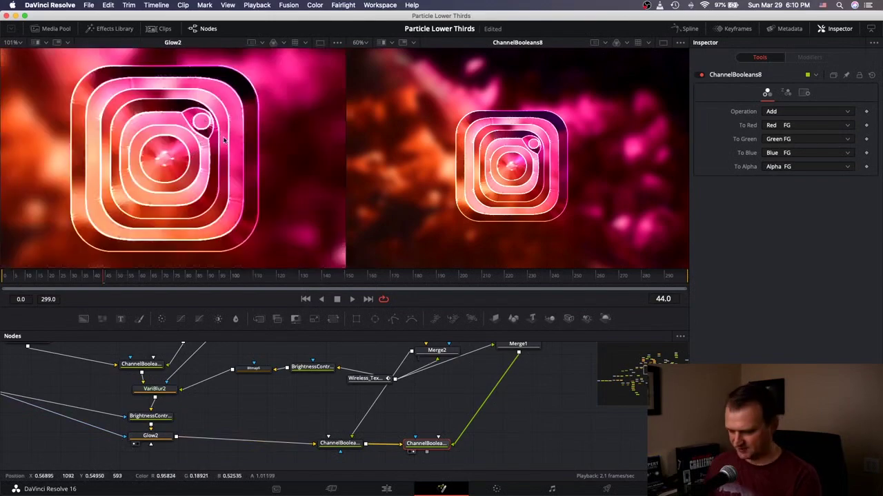
{"action": "scroll", "coordinate": [227, 137], "scroll_direction": "down", "scroll_amount": 5}
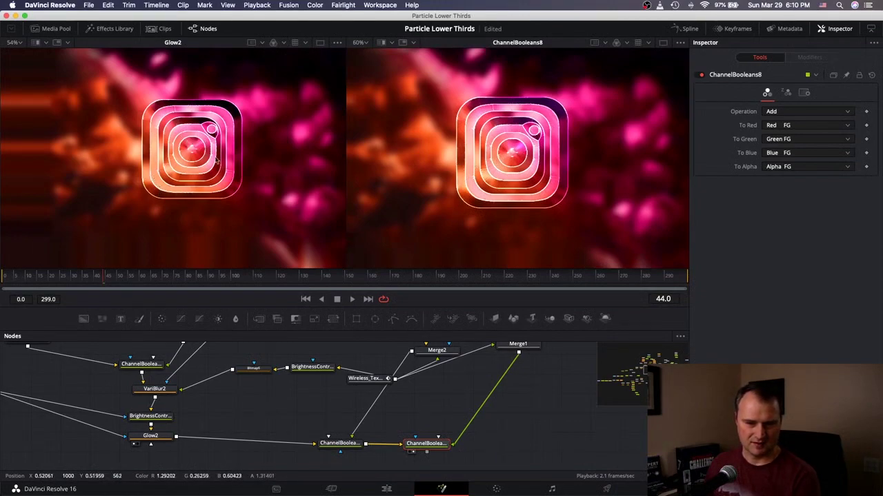
Display Shader3 in the first viewer and set its Equator Angle to -25.4
{"action": "scroll", "coordinate": [386, 388], "scroll_direction": "up", "scroll_amount": 3}
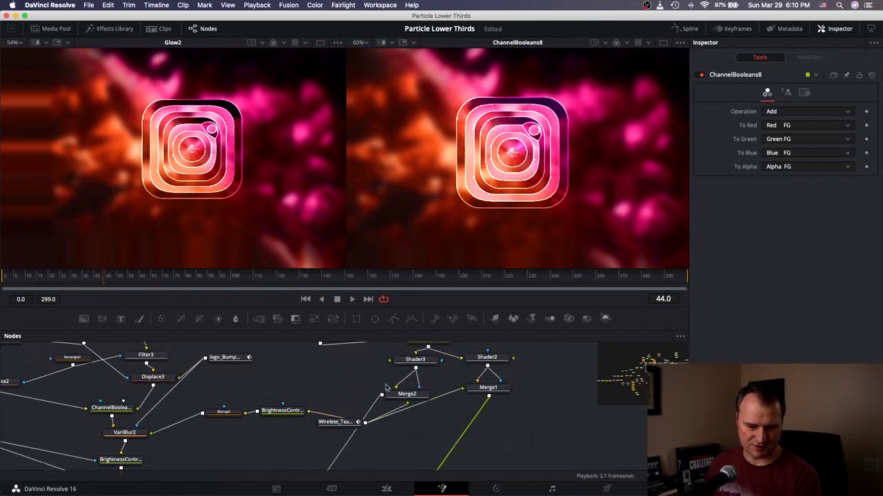
{"action": "left_click", "coordinate": [407, 364]}
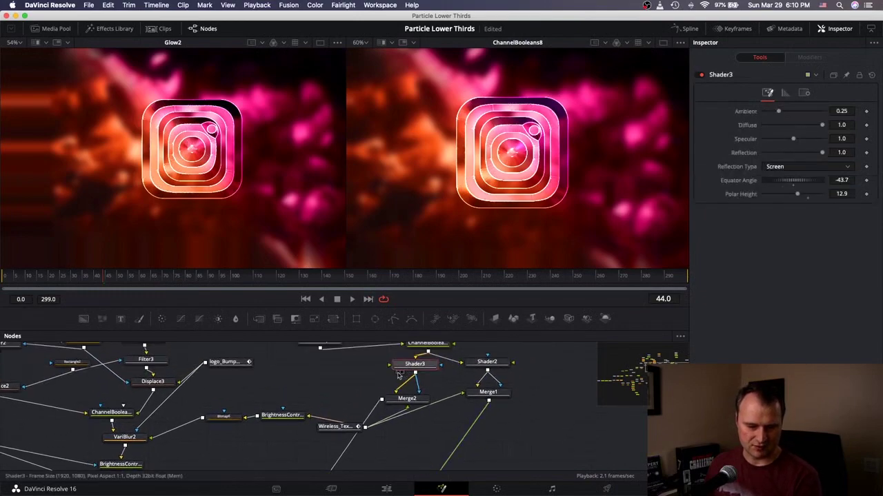
{"action": "key", "text": "1"}
{"action": "scroll", "coordinate": [296, 442], "scroll_direction": "down", "scroll_amount": 4}
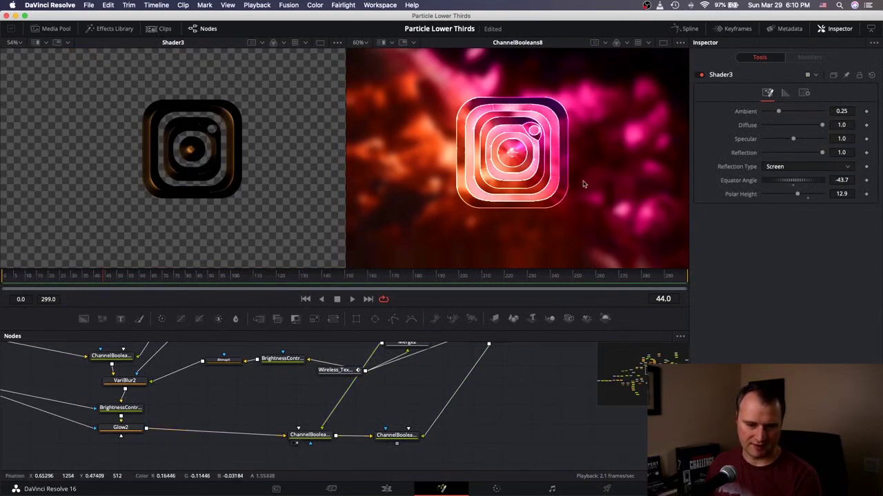
{"action": "scroll", "coordinate": [424, 384], "scroll_direction": "up", "scroll_amount": 3}
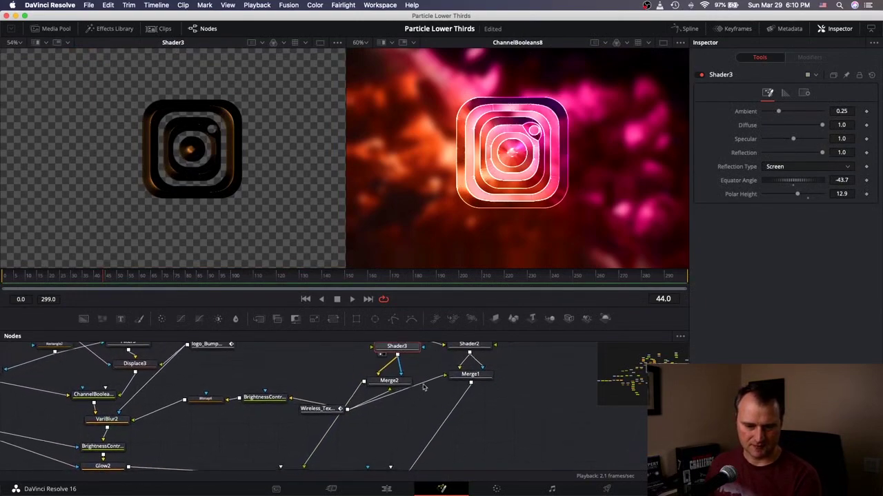
{"action": "scroll", "coordinate": [424, 387], "scroll_direction": "up", "scroll_amount": 1}
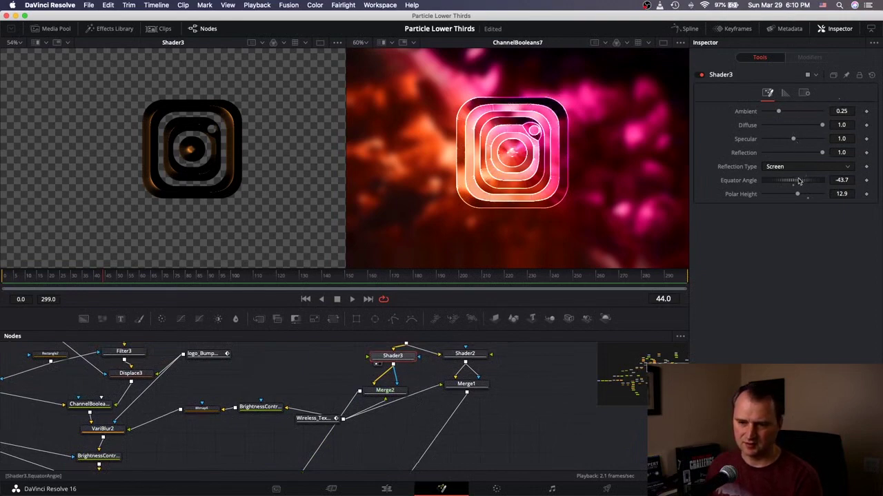
{"action": "left_click_drag", "start_coordinate": [796, 182], "coordinate": [805, 183]}
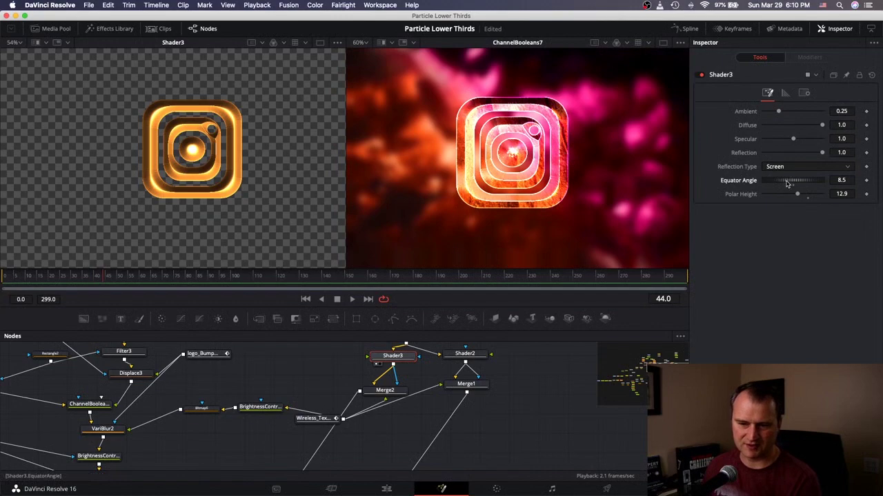
{"action": "left_click_drag", "start_coordinate": [787, 183], "coordinate": [780, 183]}
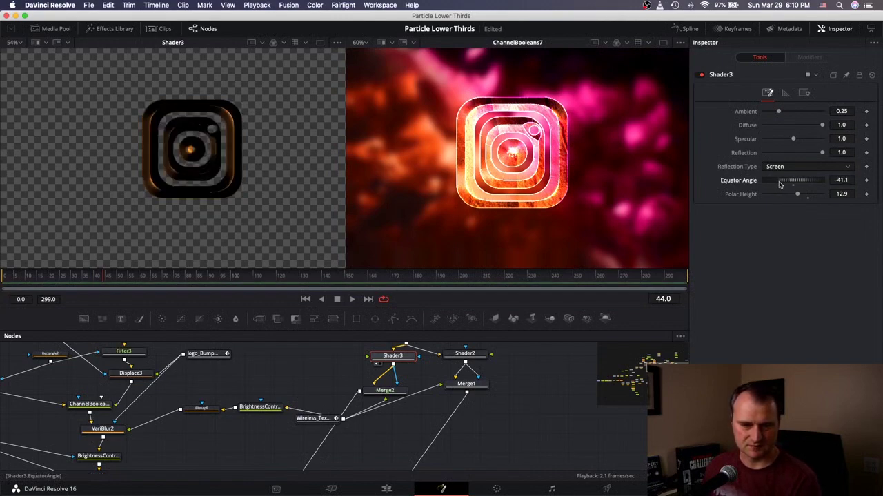
{"action": "left_click_drag", "start_coordinate": [780, 184], "coordinate": [782, 184]}
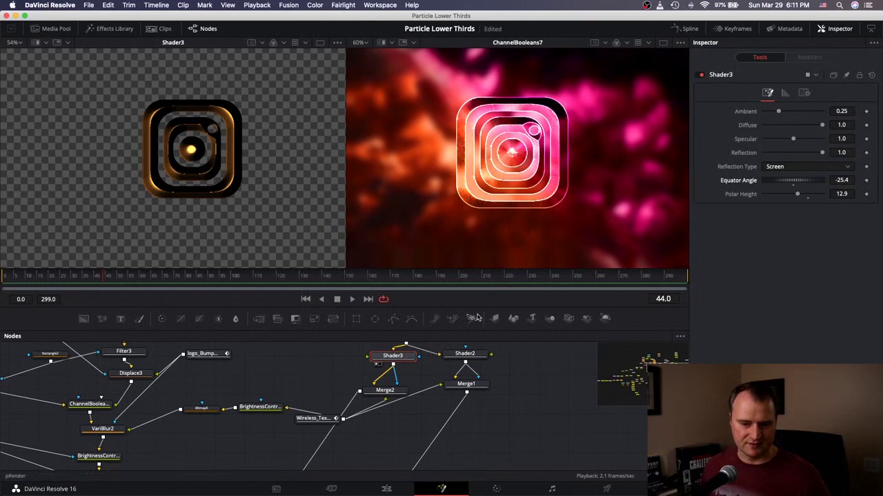
Examine Shader2 in the first viewer, followed by ChannelBooleans8 to check the combined logo
{"action": "left_click", "coordinate": [468, 355]}
{"action": "scroll", "coordinate": [455, 363], "scroll_direction": "up", "scroll_amount": 1}
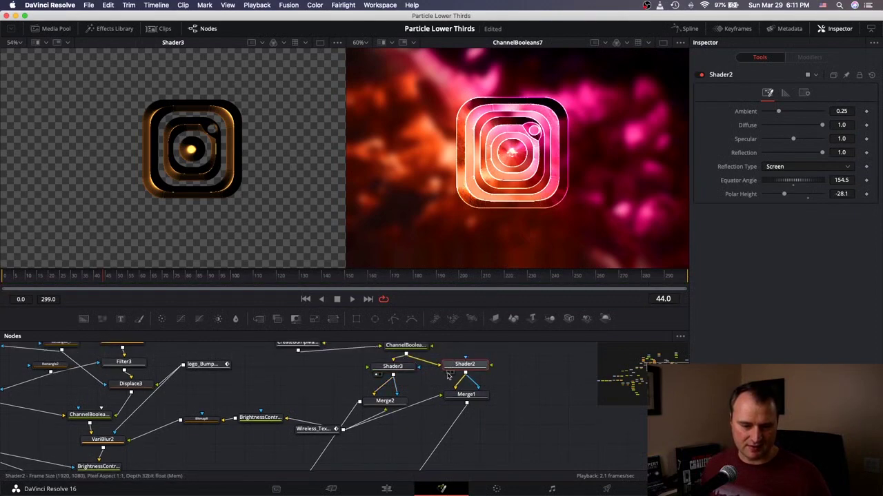
{"action": "key", "text": "1"}
{"action": "scroll", "coordinate": [445, 376], "scroll_direction": "down", "scroll_amount": 5}
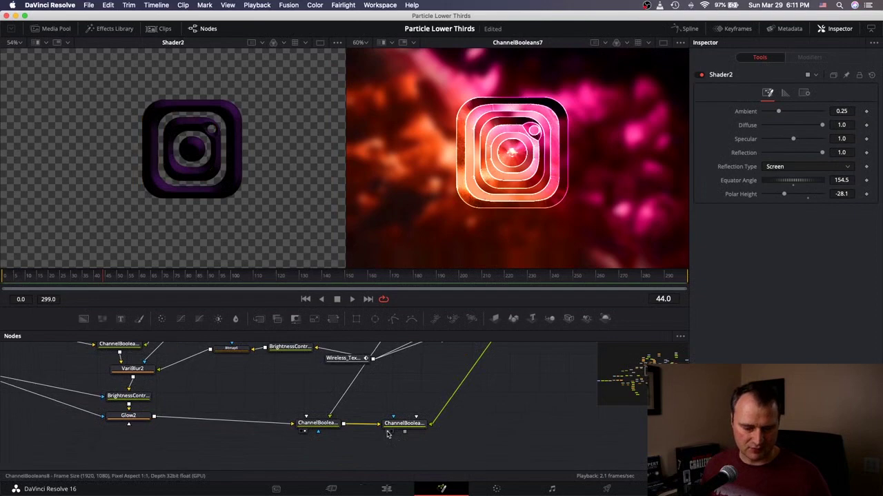
{"action": "key", "text": "1"}
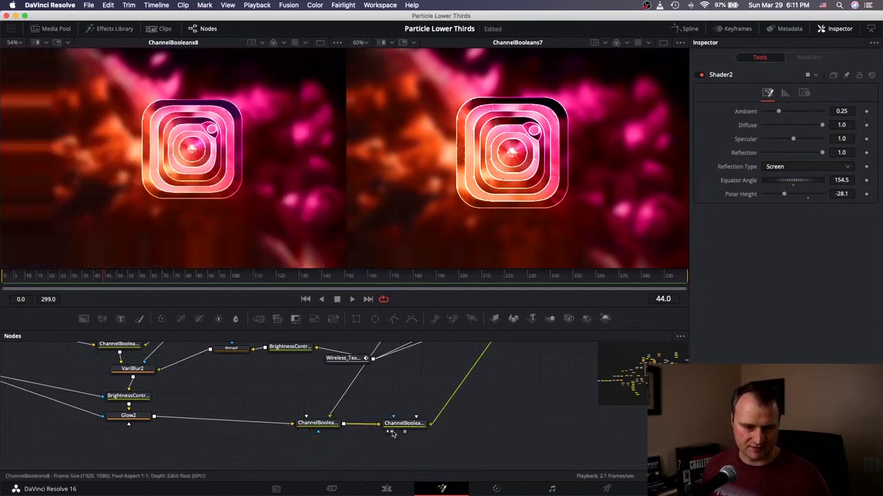
Display Shader2 in the first viewer again and set its Equator Angle to -38.5
{"action": "scroll", "coordinate": [414, 407], "scroll_direction": "up", "scroll_amount": 6}
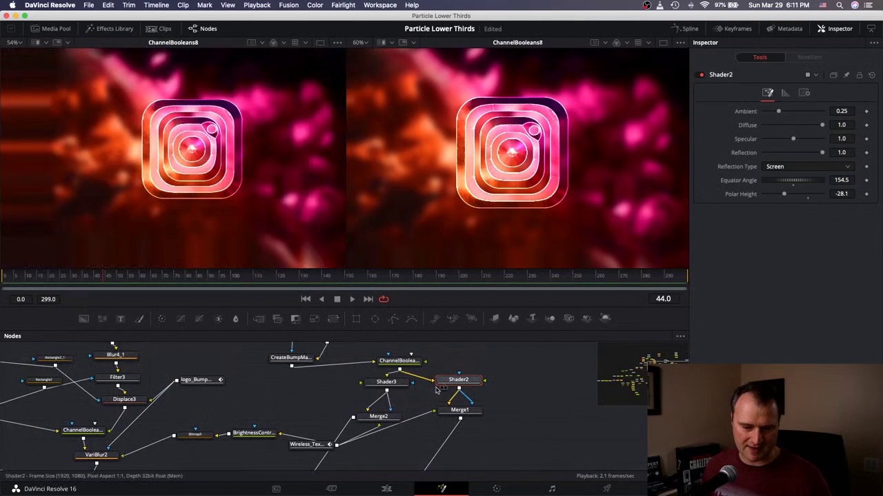
{"action": "key", "text": "1"}
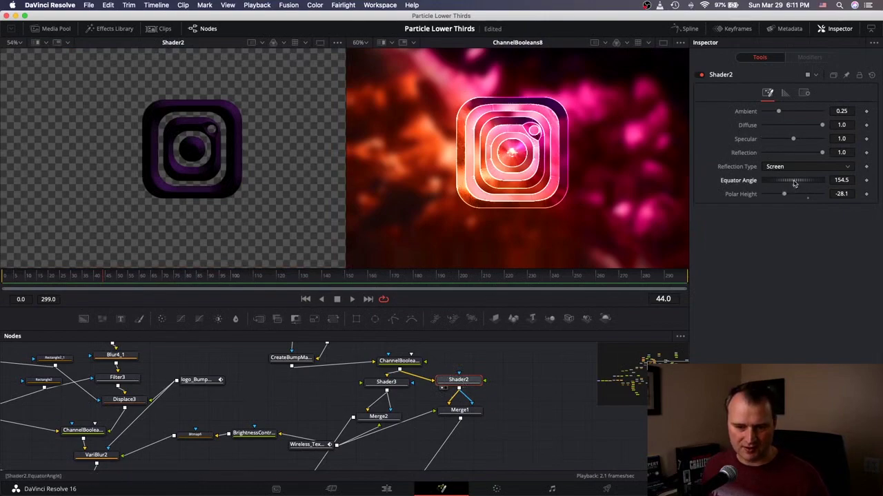
{"action": "left_click_drag", "start_coordinate": [794, 184], "coordinate": [789, 183]}
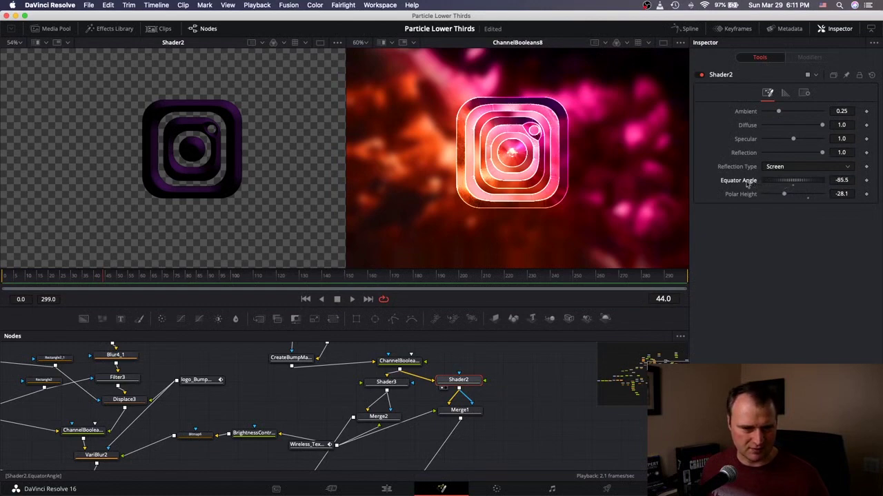
{"action": "left_click_drag", "start_coordinate": [746, 182], "coordinate": [741, 182]}
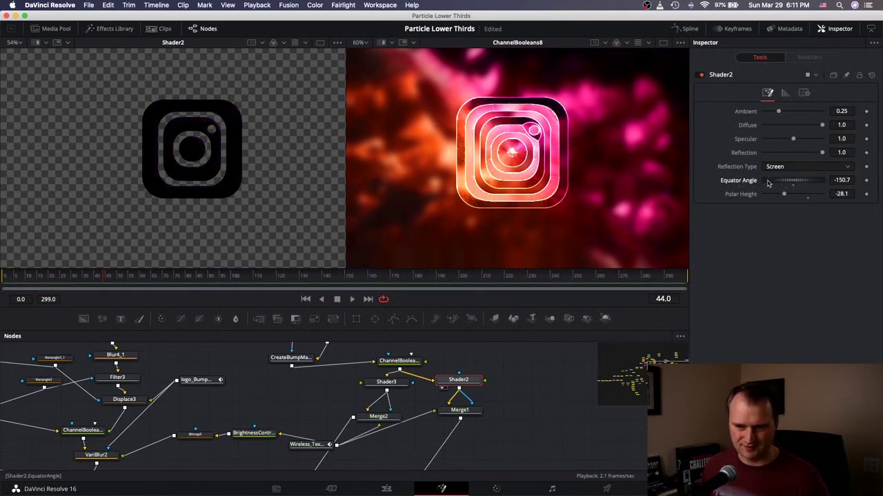
{"action": "left_click_drag", "start_coordinate": [768, 181], "coordinate": [787, 180]}
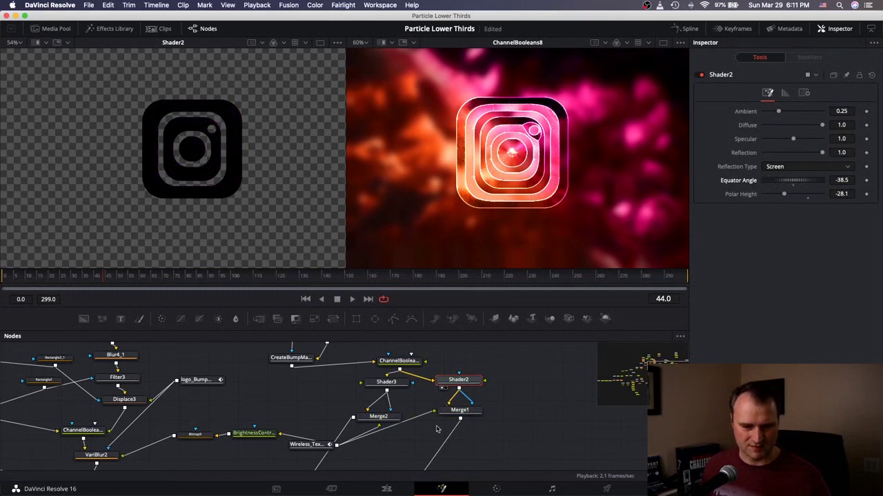
Display Merge1 in the second viewer and set Shader2's Equator Angle to 3.2
{"action": "left_click_drag", "start_coordinate": [458, 411], "coordinate": [669, 211]}
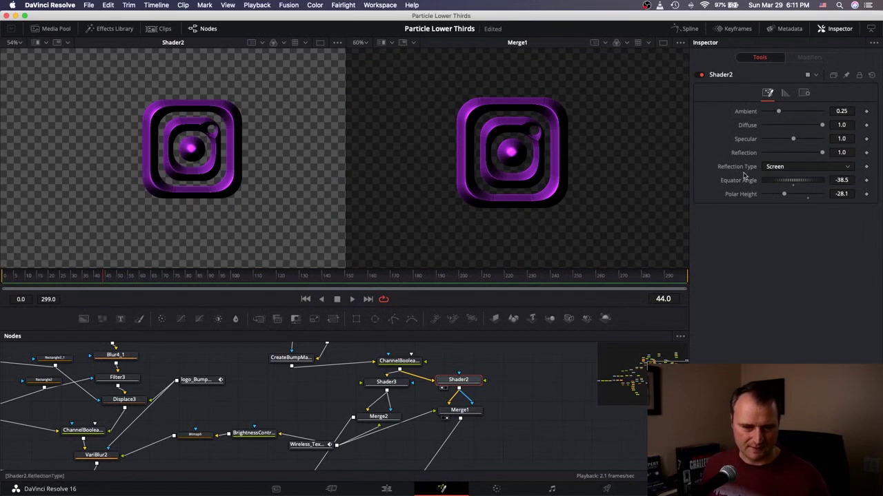
{"action": "left_click_drag", "start_coordinate": [784, 182], "coordinate": [792, 180]}
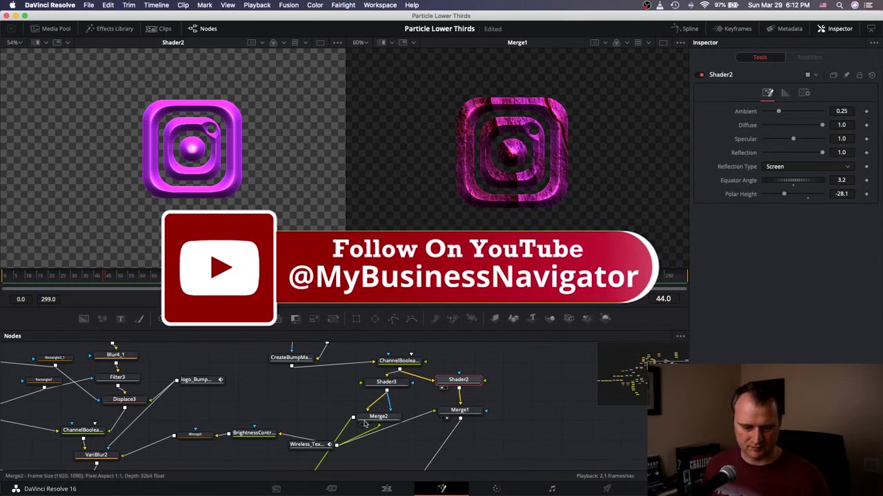
Display Merge2 in the second viewer to compare it with Merge1
{"action": "key", "text": "2"}
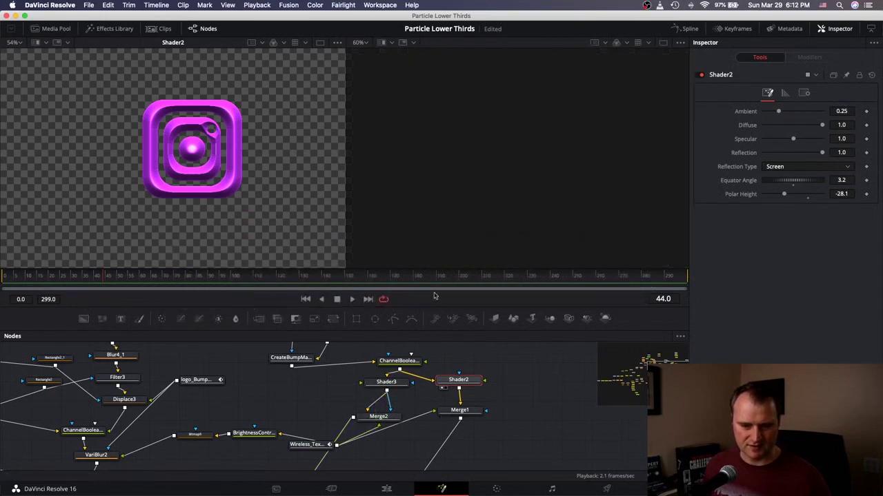
{"action": "left_click", "coordinate": [373, 417]}
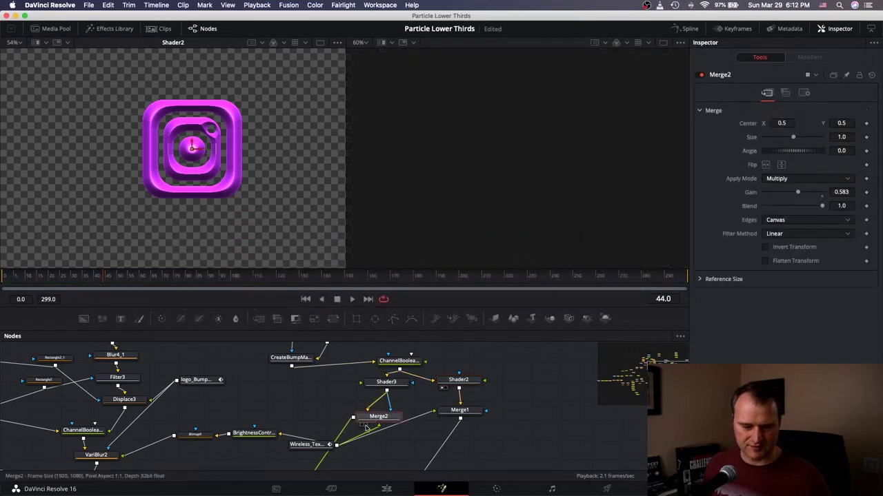
{"action": "key", "text": "2"}
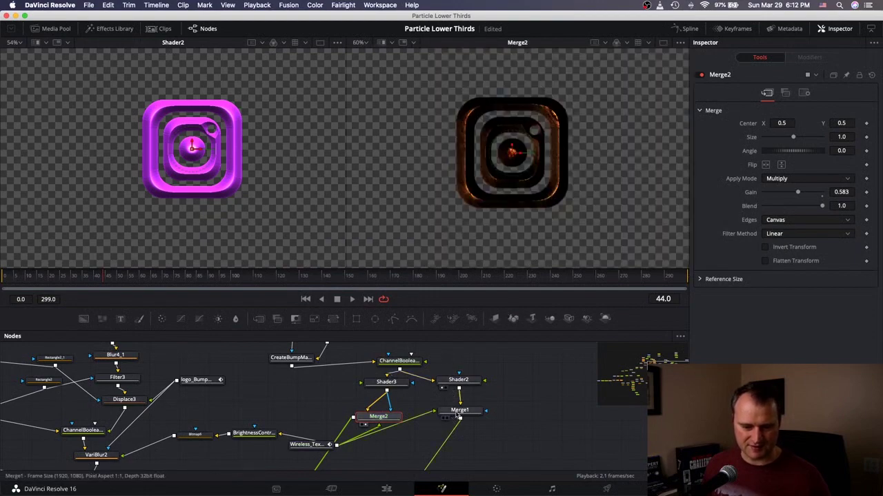
Connect Shader2's output to Merge1's effect mask input and display Merge1 in the second viewer
{"action": "left_click_drag", "start_coordinate": [458, 414], "coordinate": [459, 417]}
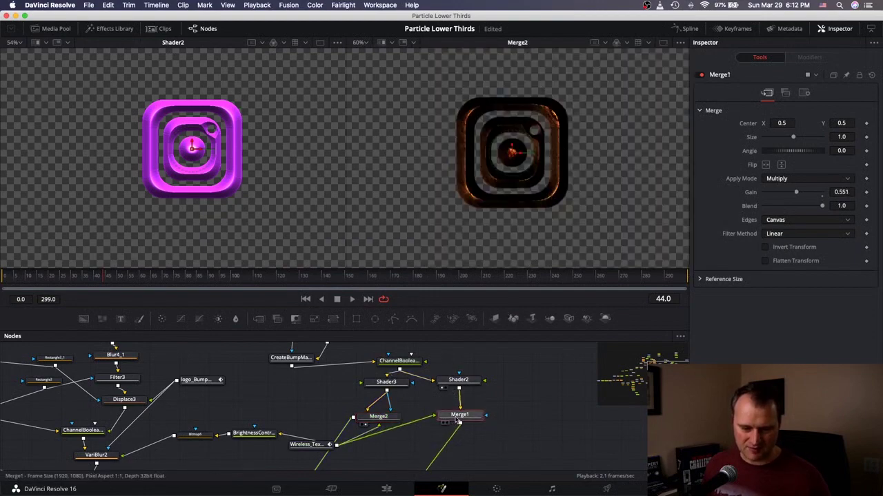
{"action": "left_click", "coordinate": [803, 94]}
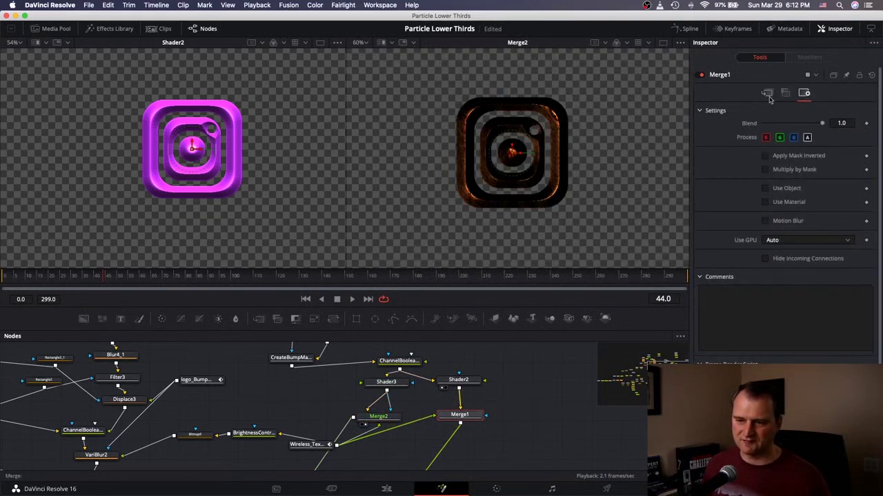
{"action": "left_click", "coordinate": [767, 94]}
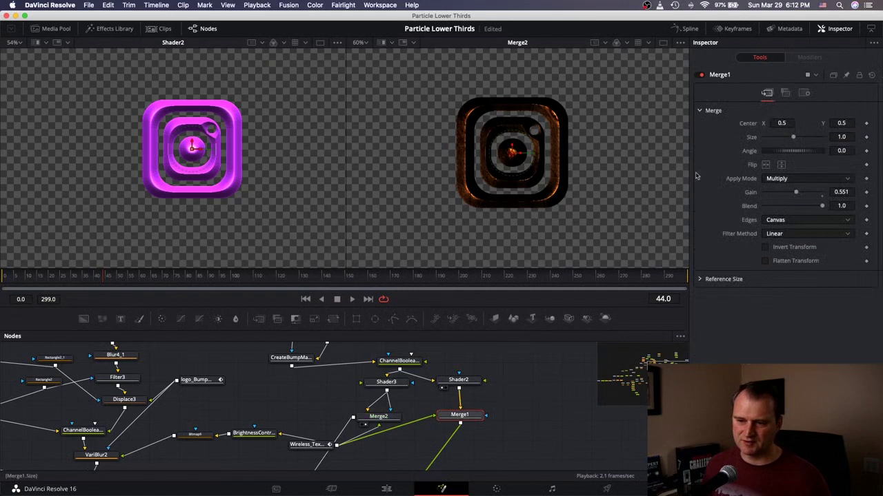
{"action": "left_click", "coordinate": [460, 391]}
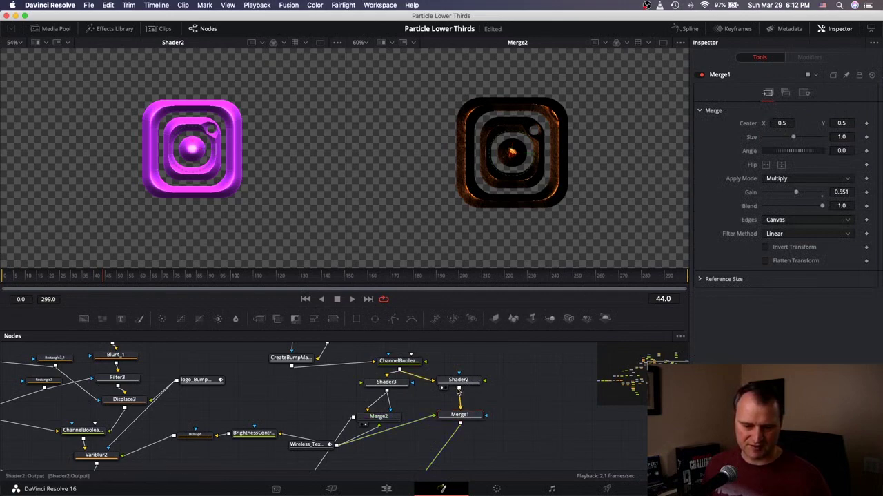
{"action": "left_click_drag", "start_coordinate": [458, 391], "coordinate": [447, 417]}
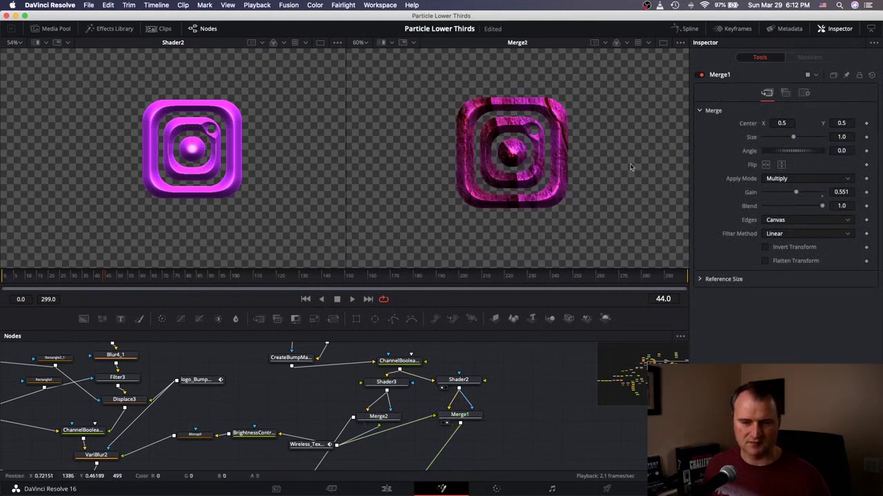
Display ChannelBooleans8 in the second viewer to check the combined logo
{"action": "scroll", "coordinate": [444, 404], "scroll_direction": "down", "scroll_amount": 5}
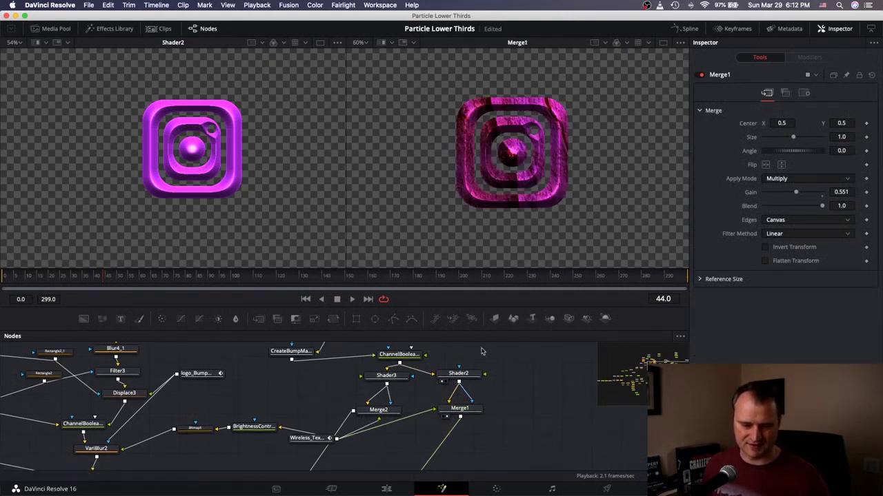
{"action": "scroll", "coordinate": [445, 404], "scroll_direction": "down", "scroll_amount": 1}
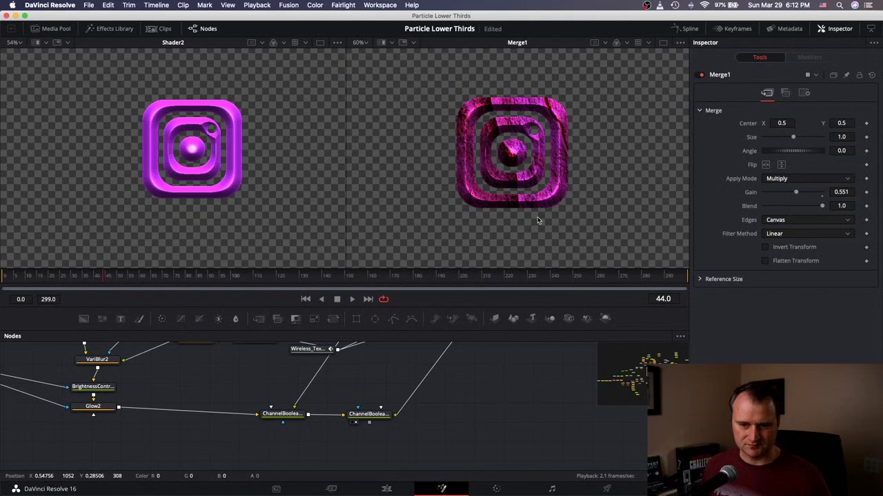
{"action": "key", "text": "2"}
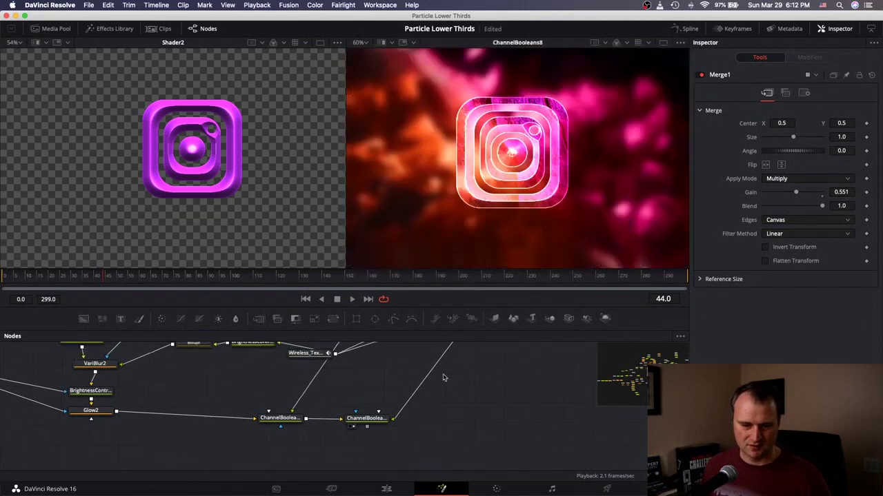
Show Merge1 in the second viewer again and set Shader2's Equator Angle to -41.1
{"action": "scroll", "coordinate": [444, 377], "scroll_direction": "up", "scroll_amount": 5}
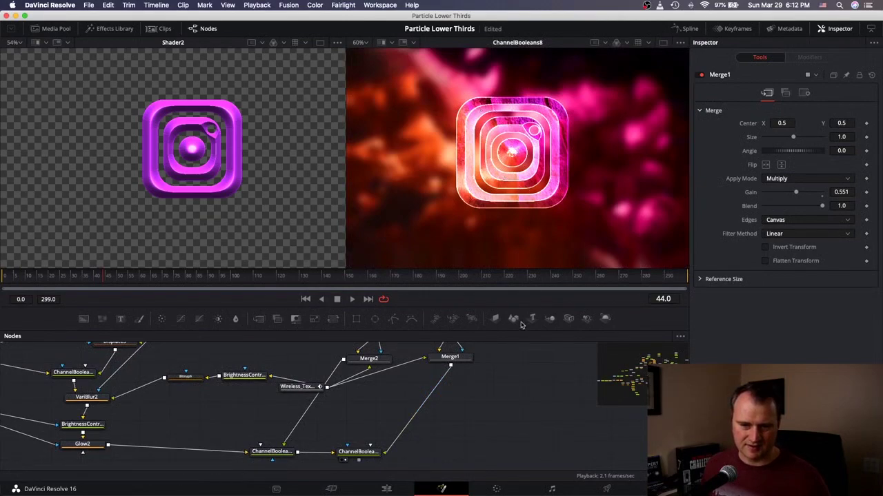
{"action": "scroll", "coordinate": [462, 415], "scroll_direction": "up", "scroll_amount": 3}
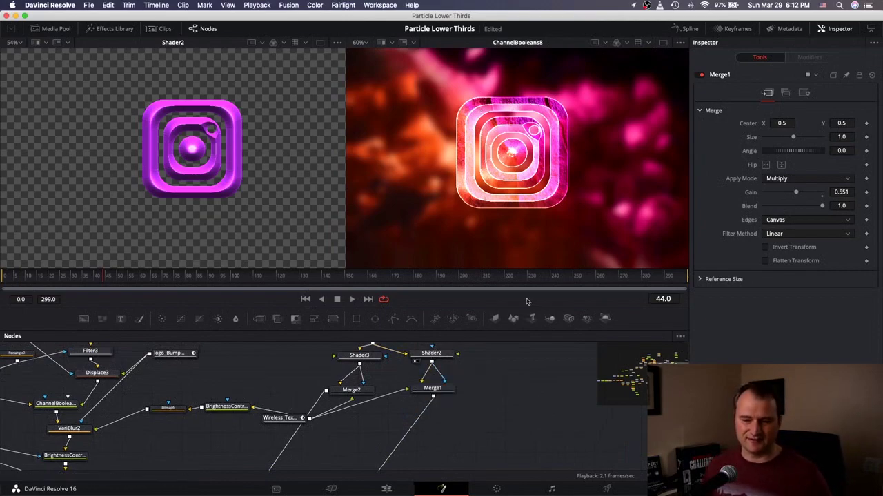
{"action": "scroll", "coordinate": [431, 355], "scroll_direction": "up", "scroll_amount": 1}
{"action": "left_click", "coordinate": [431, 363]}
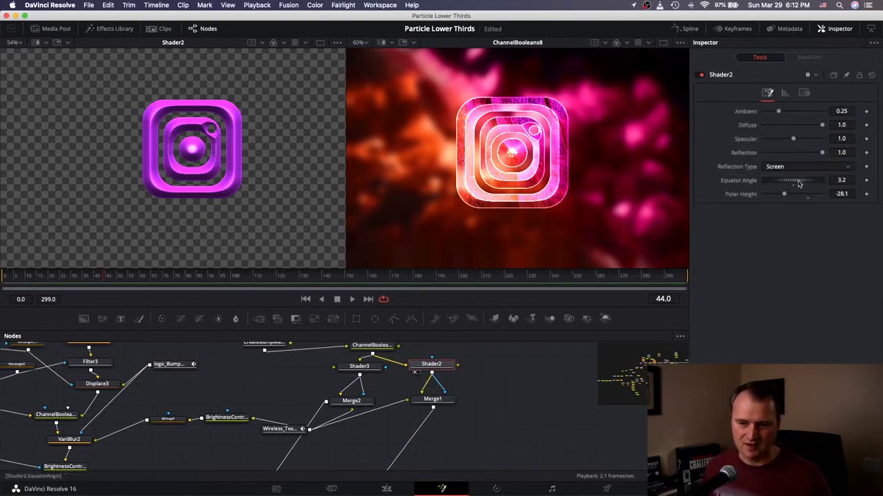
{"action": "left_click", "coordinate": [419, 407]}
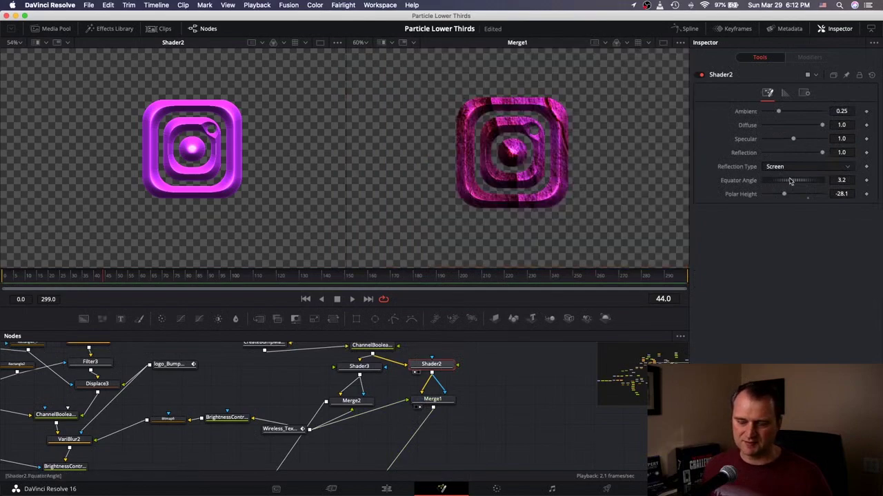
{"action": "left_click_drag", "start_coordinate": [791, 181], "coordinate": [782, 184]}
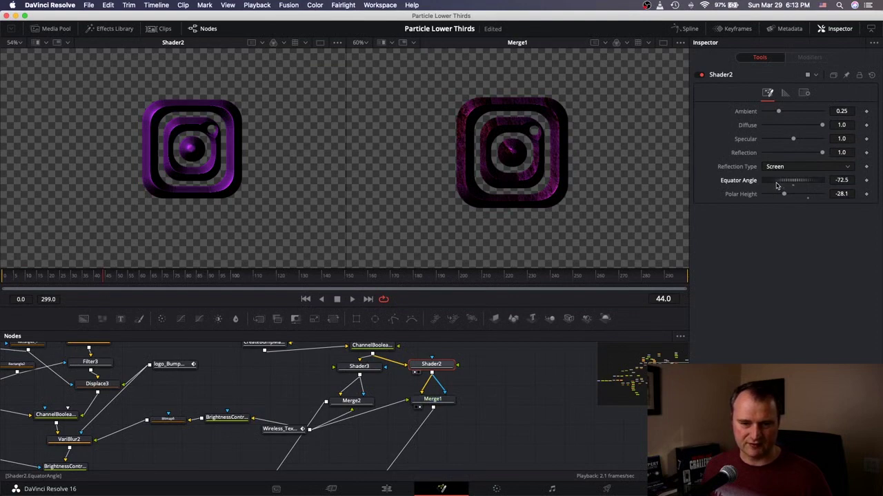
{"action": "left_click_drag", "start_coordinate": [776, 184], "coordinate": [783, 185]}
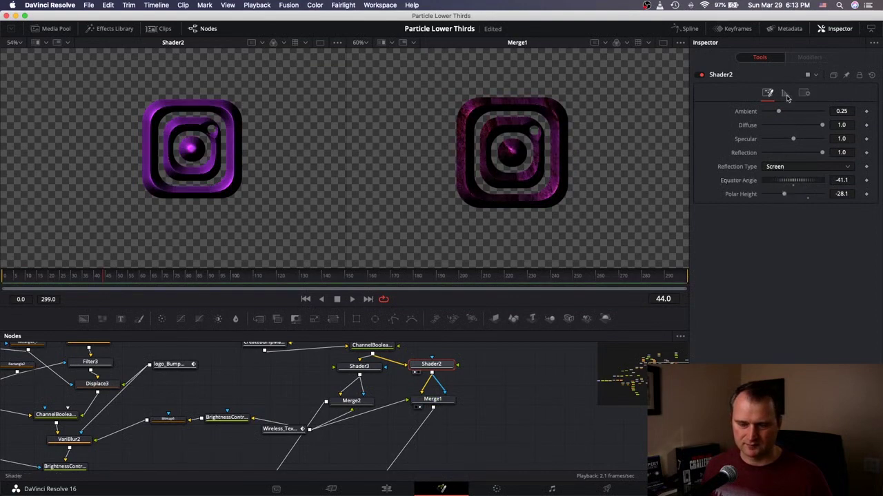
Brighten Shader2's Specular Color to hue 0.784, saturation 0.787 and value 0.315
{"action": "left_click", "coordinate": [785, 93]}
{"action": "left_click_drag", "start_coordinate": [829, 268], "coordinate": [828, 262]}
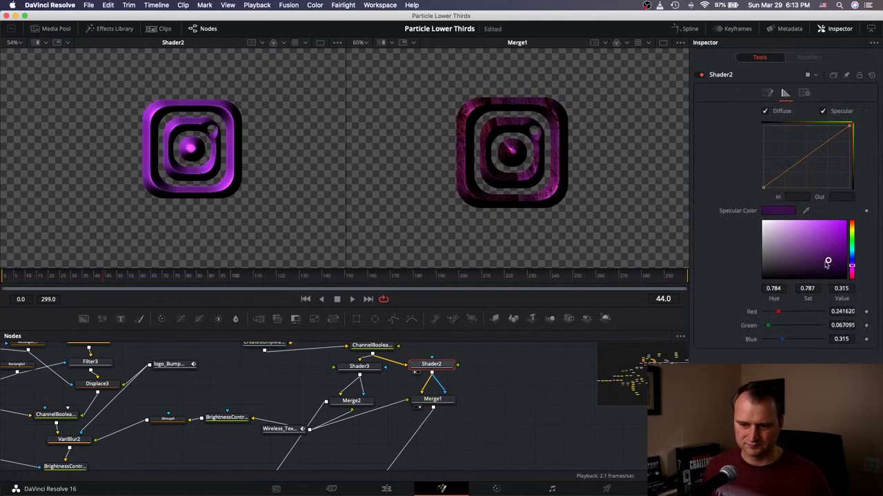
{"action": "left_click", "coordinate": [768, 93]}
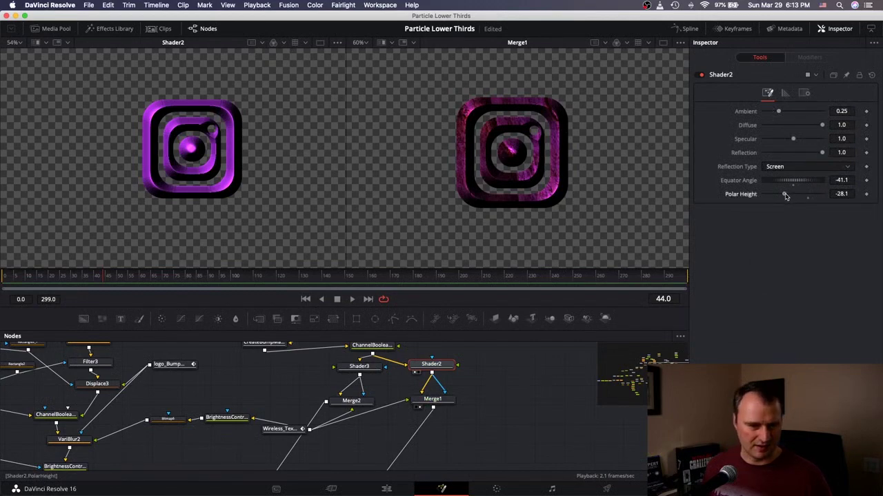
Try a Polar Height of -5.6 and an Equator Angle of -255.1 on Shader2
{"action": "left_click_drag", "start_coordinate": [785, 195], "coordinate": [791, 195]}
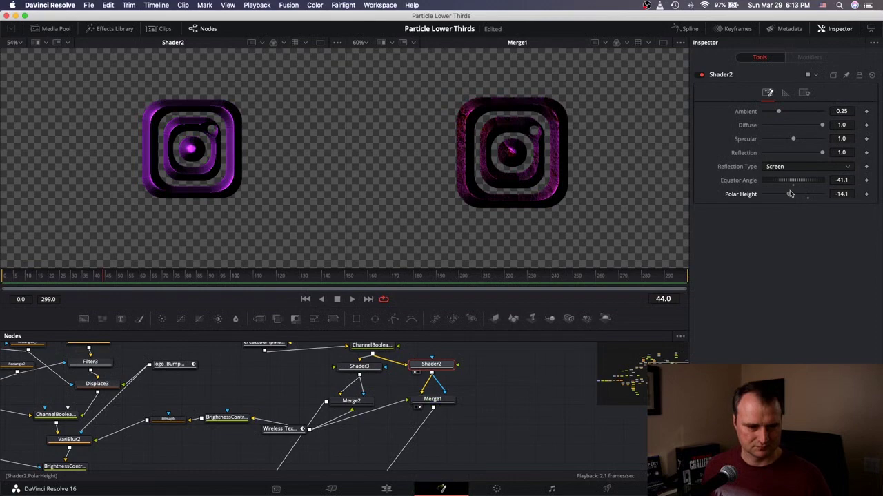
{"action": "mouse_move", "coordinate": [786, 182]}
{"action": "left_mouse_down"}
{"action": "mouse_move", "coordinate": [750, 186]}
{"action": "mouse_move", "coordinate": [761, 184]}
{"action": "left_mouse_up"}
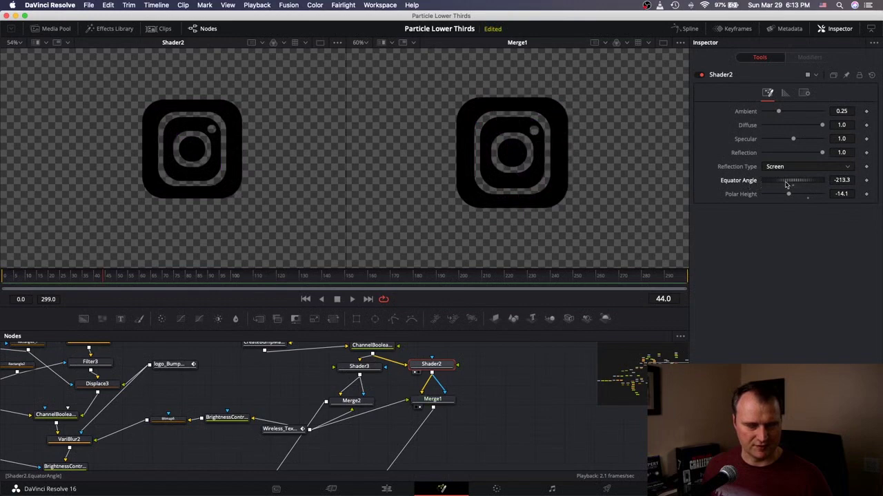
{"action": "left_click_drag", "start_coordinate": [785, 184], "coordinate": [783, 186]}
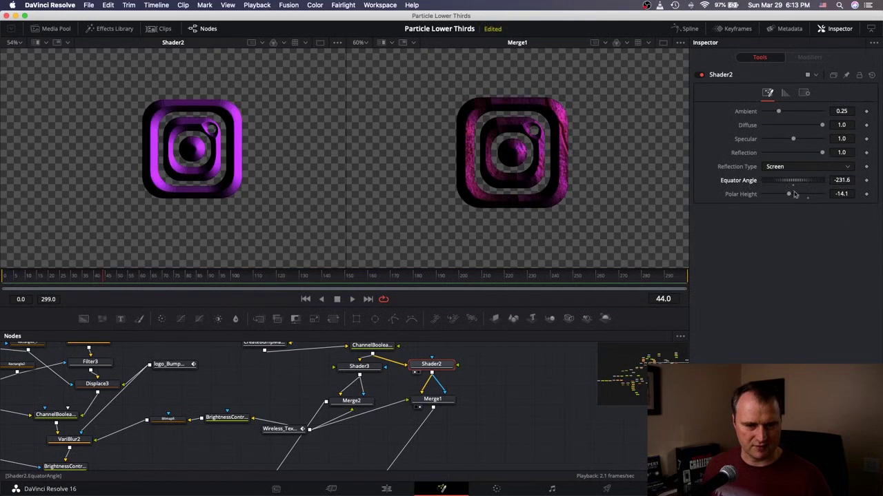
{"action": "left_click_drag", "start_coordinate": [790, 196], "coordinate": [792, 196]}
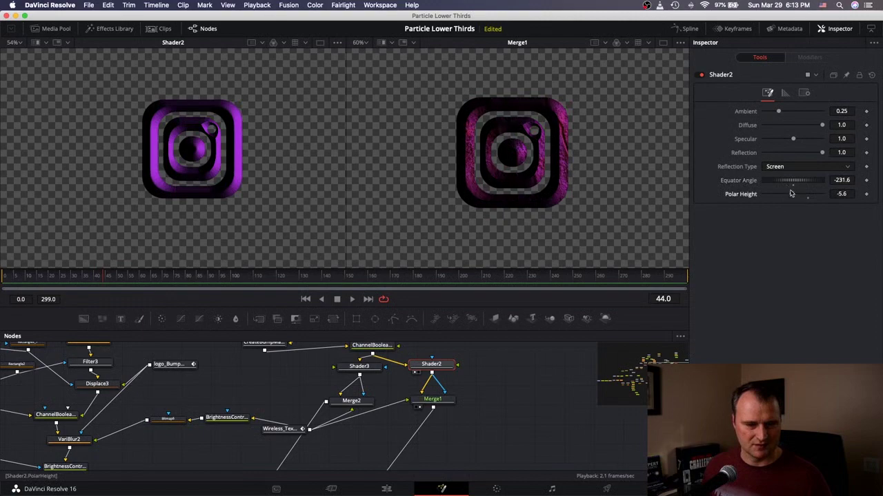
{"action": "left_click_drag", "start_coordinate": [790, 184], "coordinate": [788, 185]}
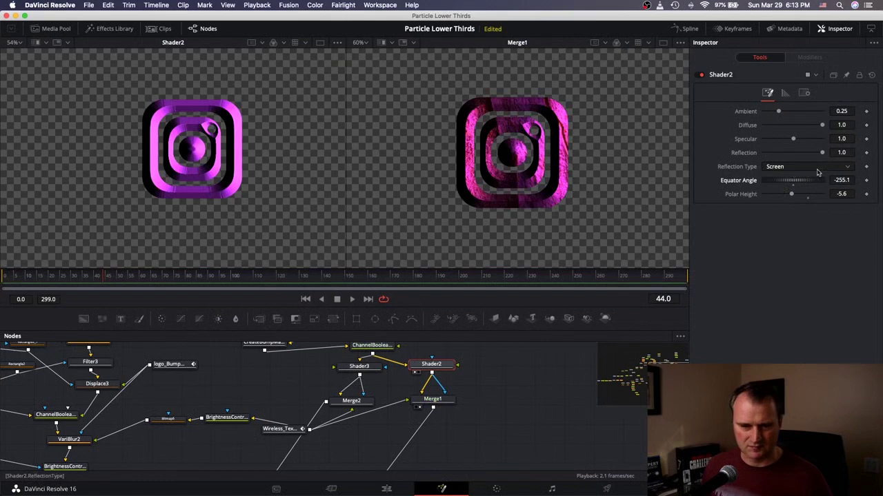
Set Shader2's Equator Angle to -252, refine it to -234.5, and set the Polar Height to 10.0
{"action": "double_click", "coordinate": [836, 180]}
{"action": "type", "text": "-252"}
{"action": "key", "text": "Return"}
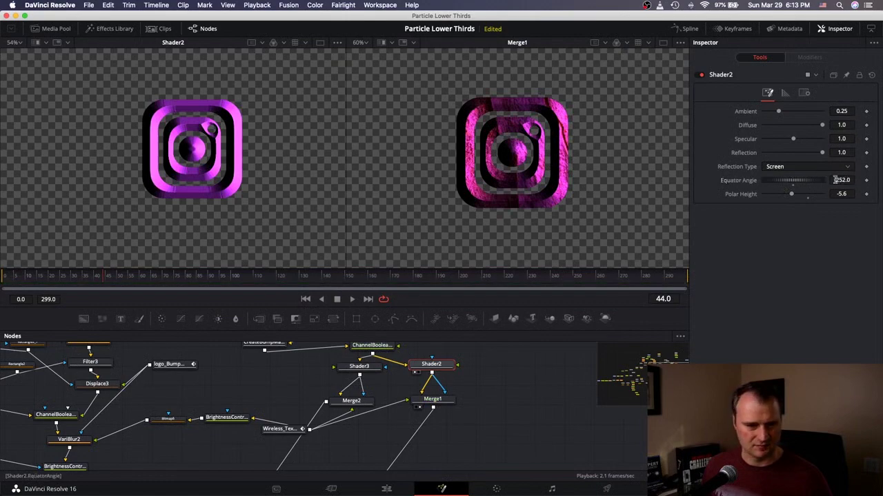
{"action": "left_click_drag", "start_coordinate": [831, 180], "coordinate": [834, 180]}
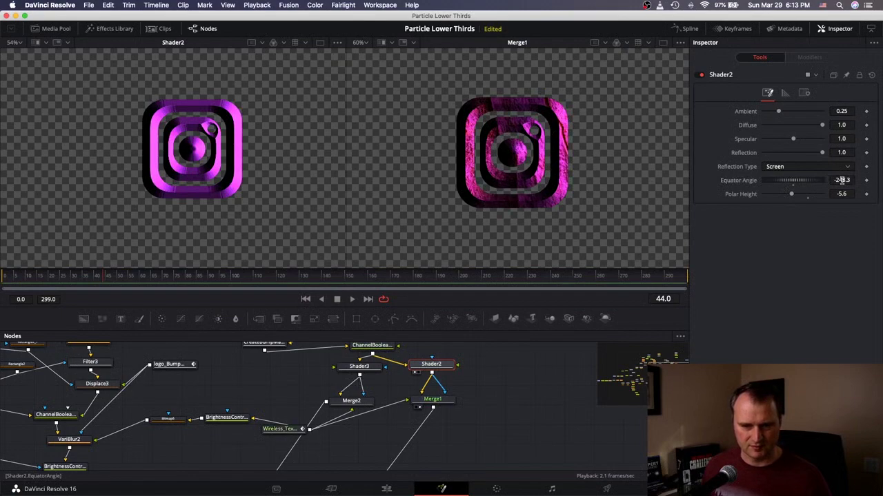
{"action": "left_click_drag", "start_coordinate": [841, 180], "coordinate": [845, 180]}
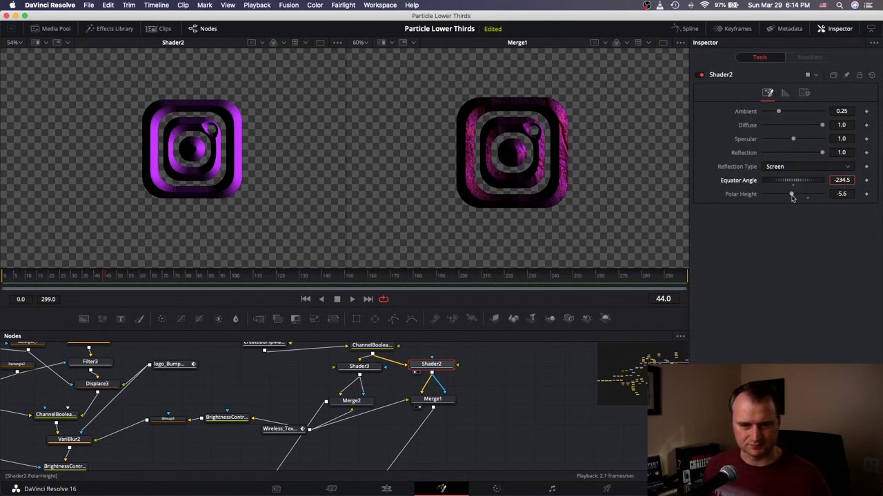
{"action": "left_click_drag", "start_coordinate": [791, 196], "coordinate": [798, 195]}
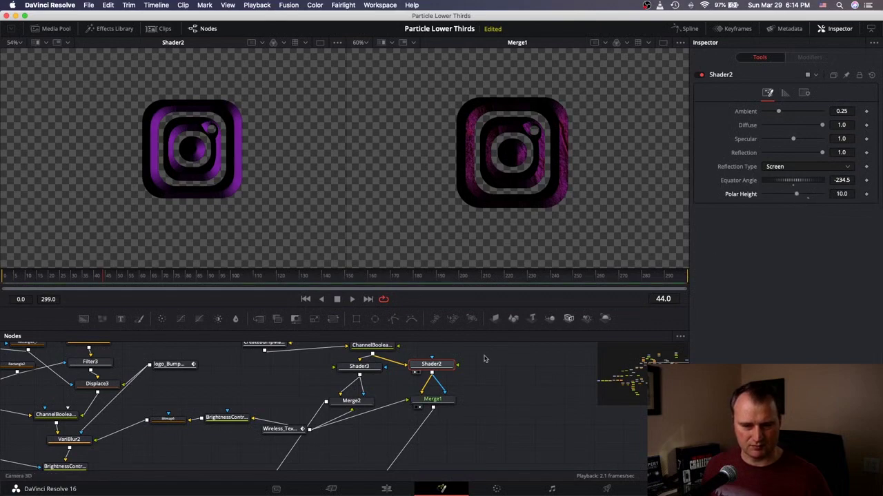
Bring ChannelBooleans8 back into the second viewer to check the logo with the adjusted Shader2
{"action": "scroll", "coordinate": [431, 388], "scroll_direction": "down", "scroll_amount": 2}
{"action": "scroll", "coordinate": [430, 387], "scroll_direction": "down", "scroll_amount": 6}
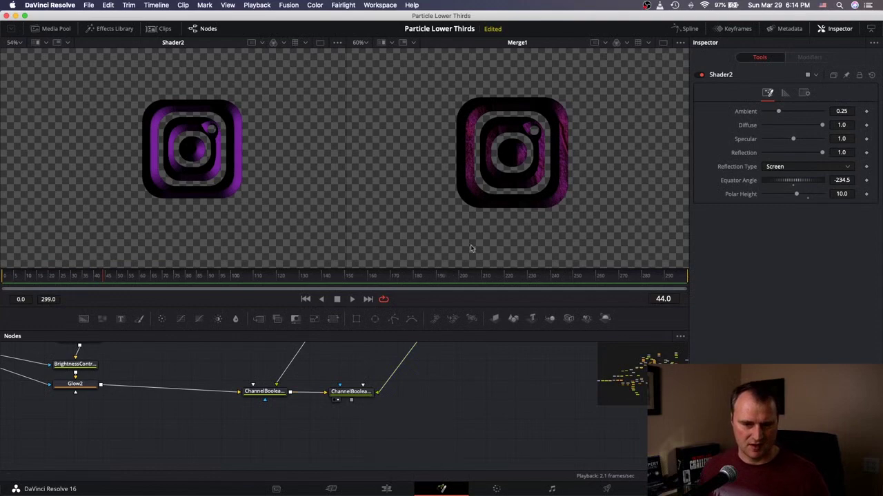
{"action": "key", "text": "2"}
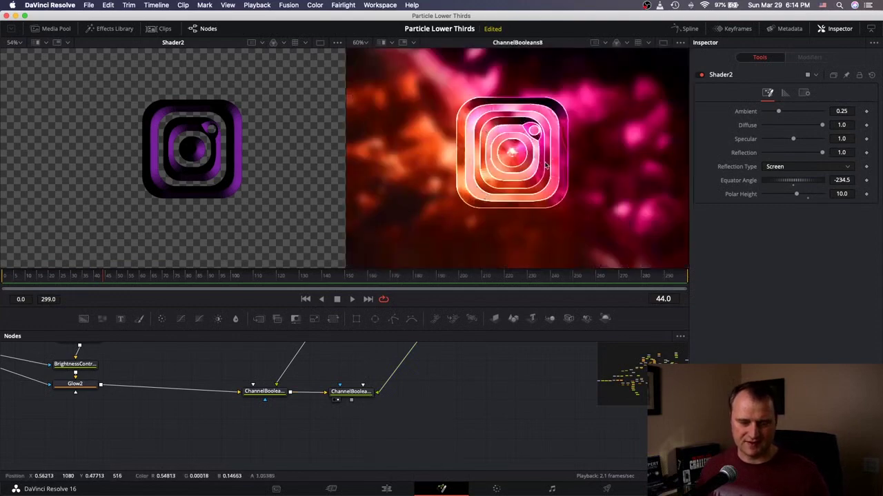
Add a ChannelBooleans node after ChannelBooleans8 and place it clear of the other nodes at the end of the chain
{"action": "mouse_move", "coordinate": [352, 397]}
{"action": "left_mouse_down"}
{"action": "mouse_move", "coordinate": [336, 397]}
{"action": "mouse_move", "coordinate": [343, 401]}
{"action": "left_mouse_up"}
{"action": "key", "text": "shift+space"}
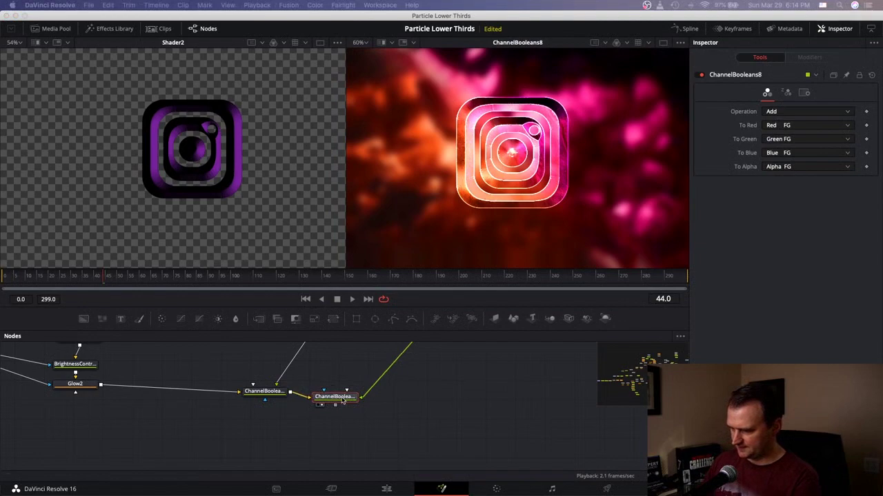
{"action": "key", "text": "Return"}
{"action": "left_click_drag", "start_coordinate": [271, 404], "coordinate": [375, 414]}
{"action": "scroll", "coordinate": [379, 422], "scroll_direction": "up", "scroll_amount": 5}
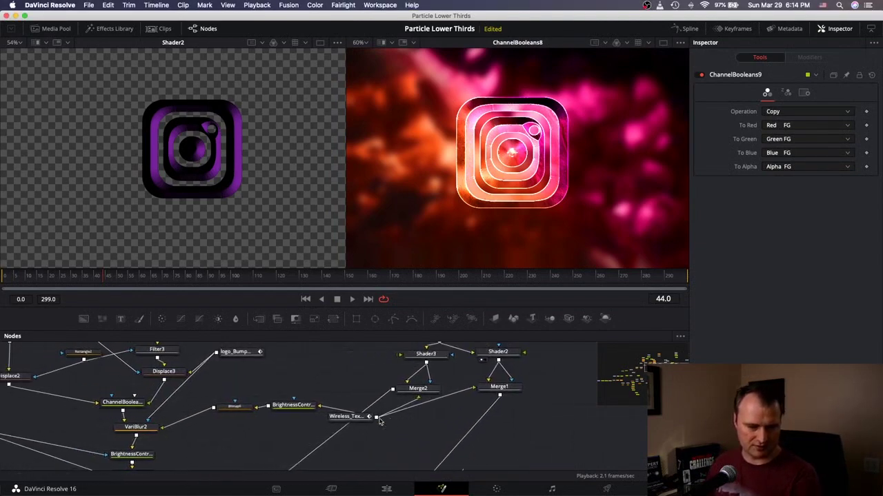
{"action": "scroll", "coordinate": [378, 422], "scroll_direction": "down", "scroll_amount": 3}
{"action": "scroll", "coordinate": [378, 422], "scroll_direction": "right", "scroll_amount": 5}
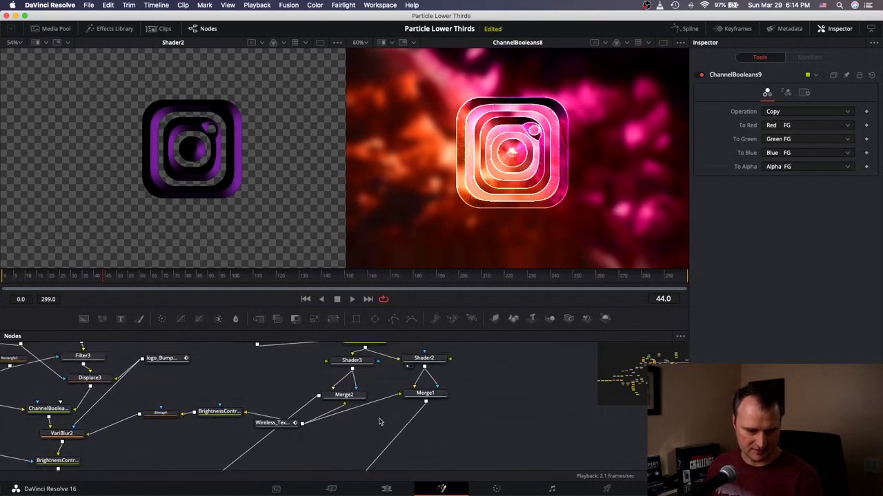
{"action": "scroll", "coordinate": [379, 422], "scroll_direction": "up", "scroll_amount": 2}
{"action": "scroll", "coordinate": [378, 441], "scroll_direction": "down", "scroll_amount": 4}
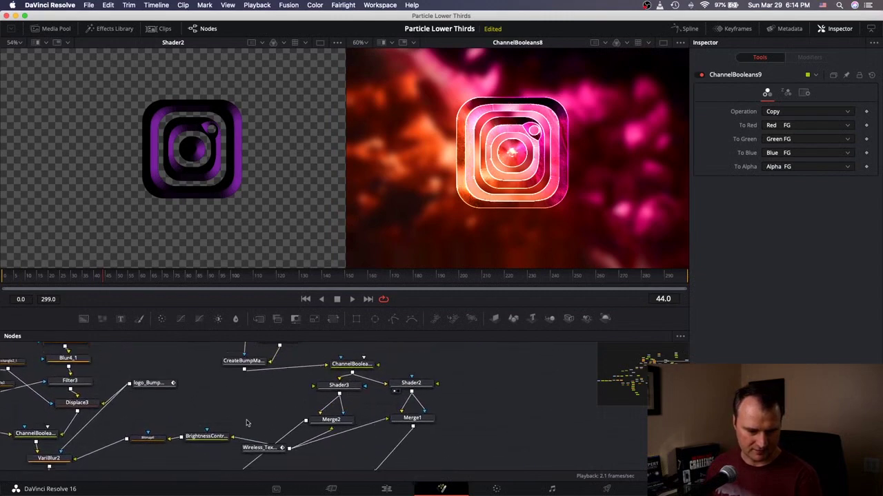
{"action": "scroll", "coordinate": [388, 439], "scroll_direction": "down", "scroll_amount": 4}
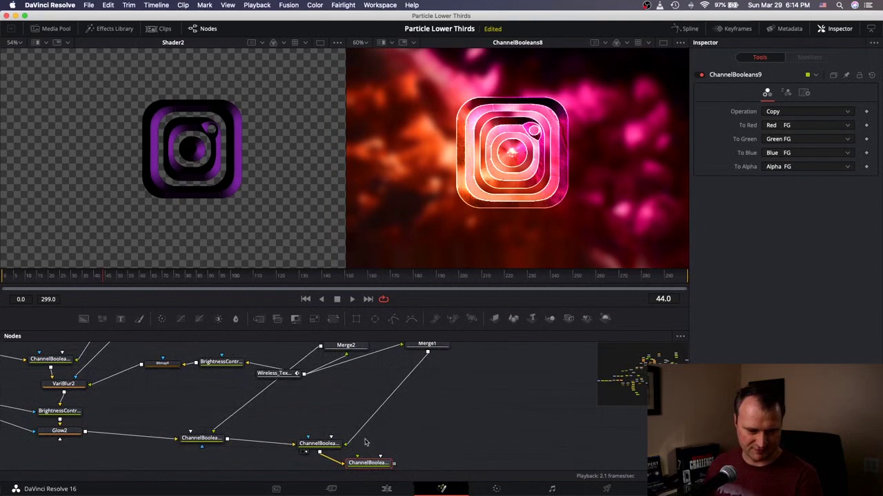
{"action": "left_click_drag", "start_coordinate": [363, 458], "coordinate": [423, 424]}
Connect CreateBumpMap2's output to the effect mask input of ChannelBooleans9 and show ChannelBooleans9 in the second viewer
{"action": "scroll", "coordinate": [414, 426], "scroll_direction": "up", "scroll_amount": 10}
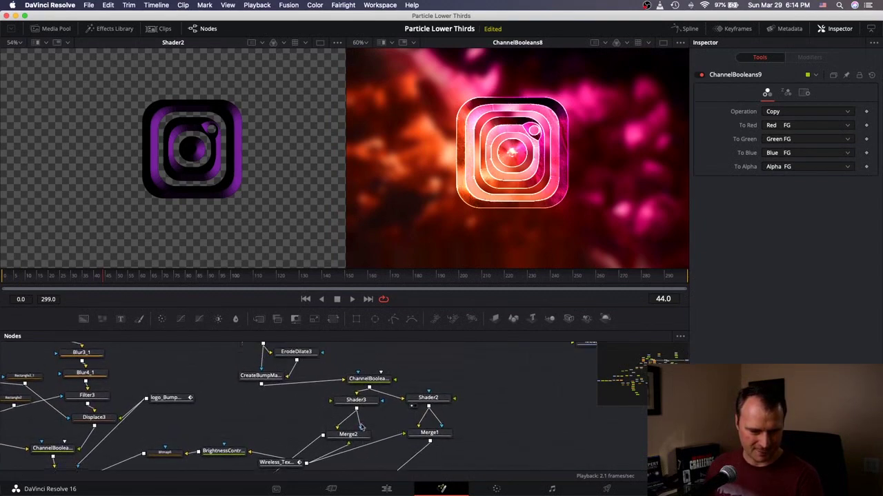
{"action": "scroll", "coordinate": [360, 428], "scroll_direction": "down", "scroll_amount": 4}
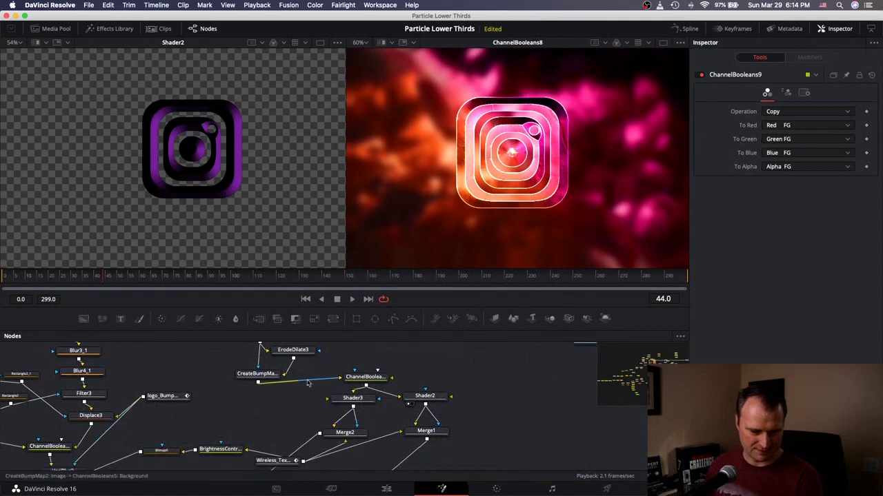
{"action": "scroll", "coordinate": [421, 417], "scroll_direction": "down", "scroll_amount": 8}
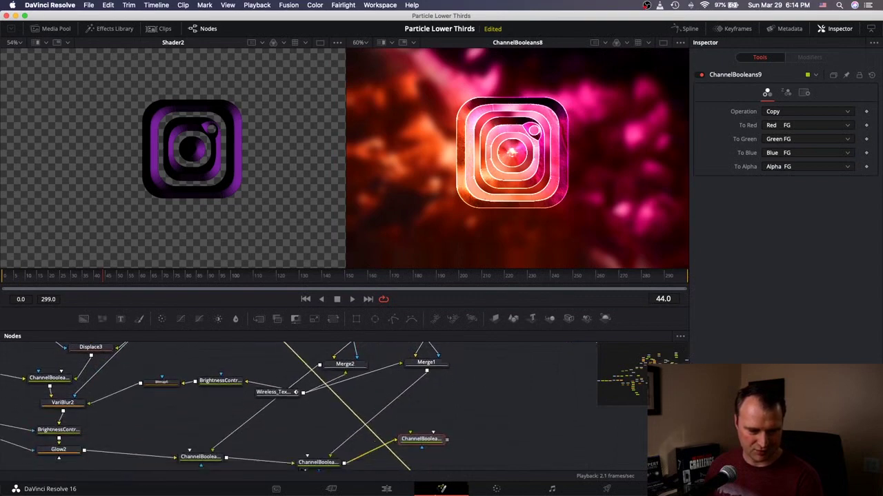
{"action": "mouse_move", "coordinate": [421, 418]}
{"action": "left_mouse_down"}
{"action": "mouse_move", "coordinate": [386, 376]}
{"action": "mouse_move", "coordinate": [423, 424]}
{"action": "left_mouse_up"}
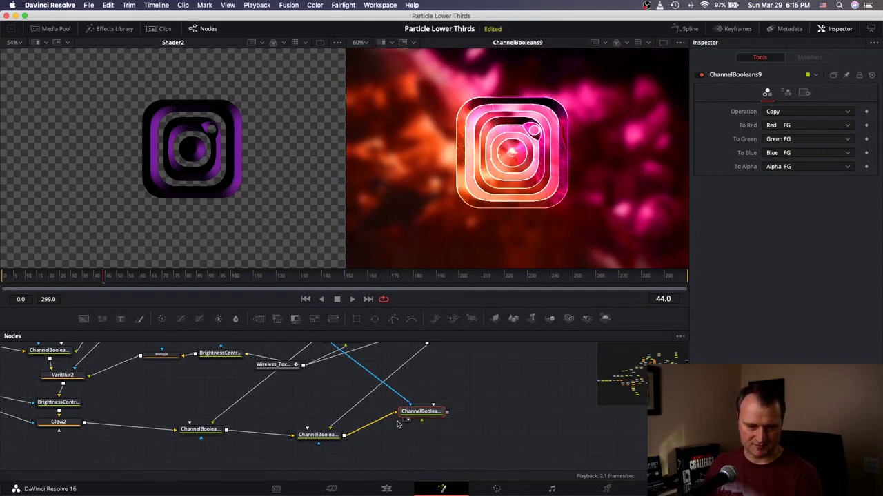
Set ChannelBooleans9's Operation to Subtract and enable Apply Mask Inverted in its settings
{"action": "left_click", "coordinate": [793, 113]}
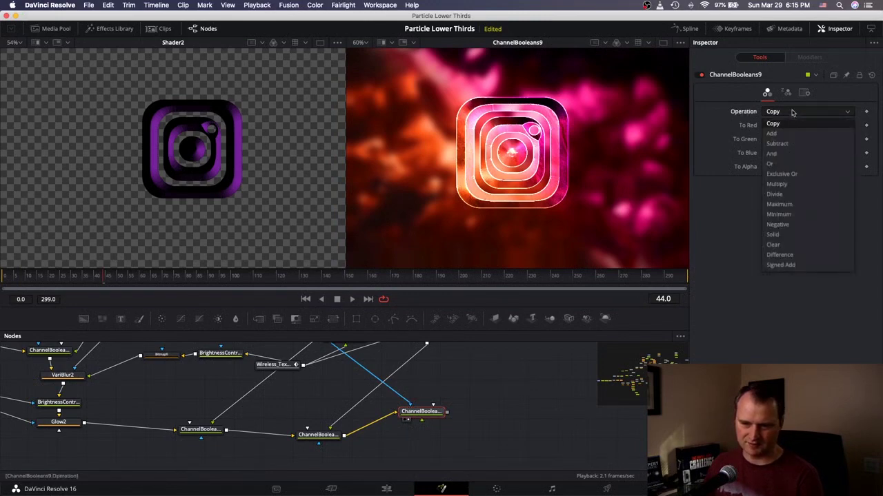
{"action": "left_click", "coordinate": [777, 143]}
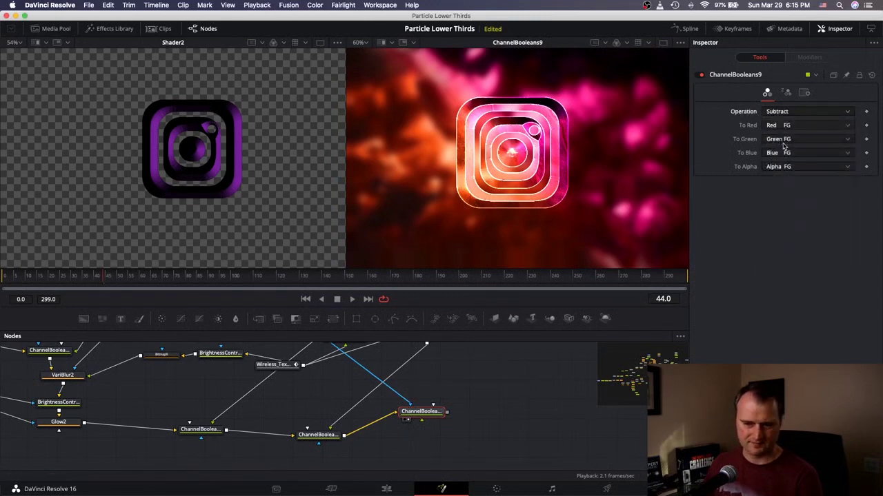
{"action": "left_click", "coordinate": [803, 94]}
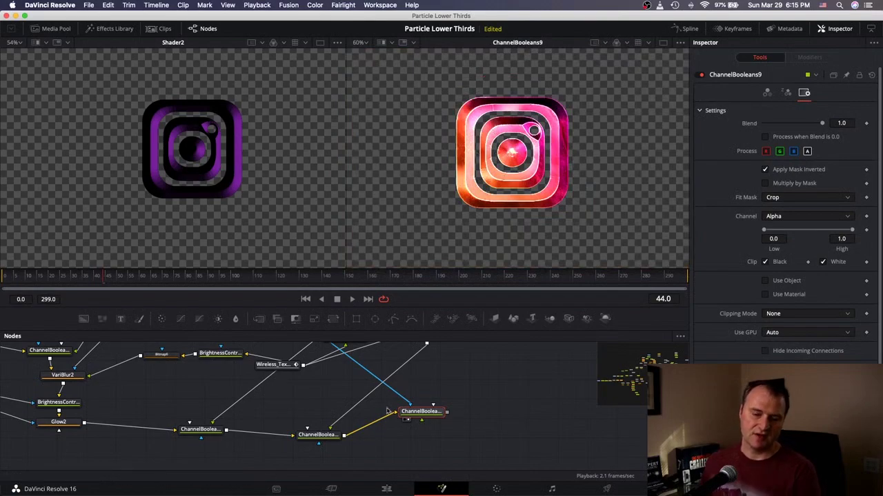
Set BrightnessContrast3's Brightness to -0.2 and try a Glow strength of 0.669 on Glow2
{"action": "left_click", "coordinate": [49, 408]}
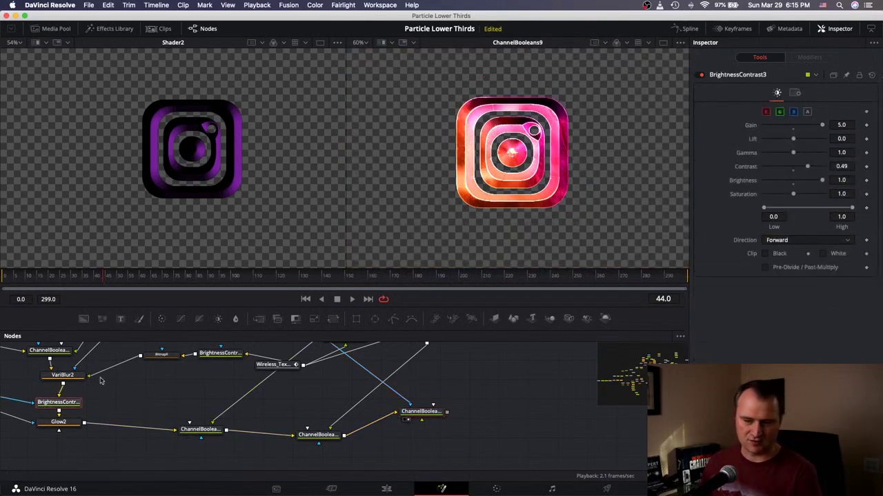
{"action": "left_click", "coordinate": [61, 424]}
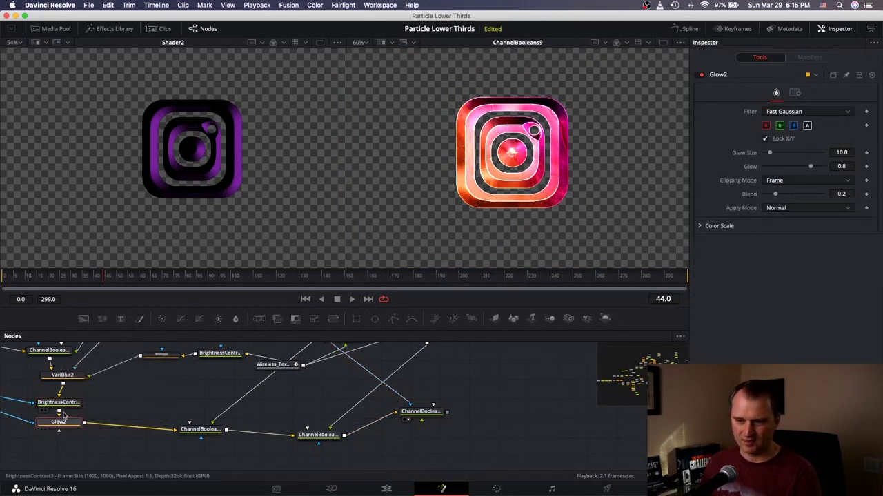
{"action": "left_click", "coordinate": [65, 407]}
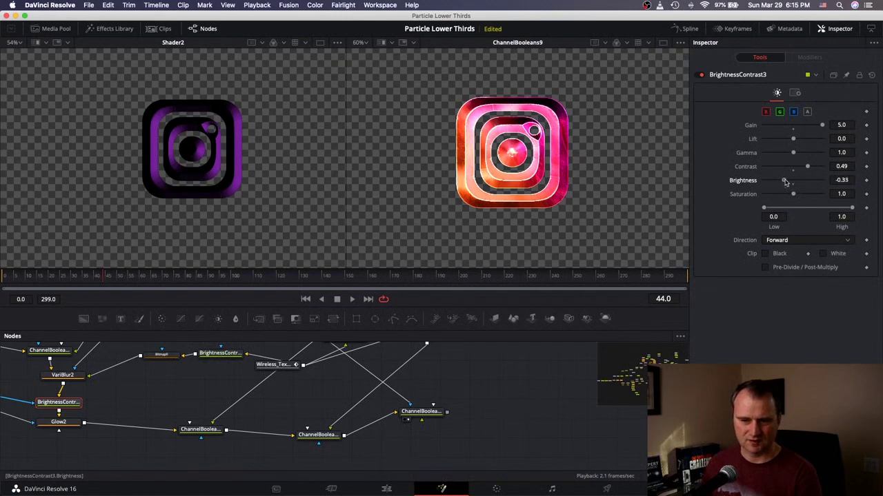
{"action": "left_click_drag", "start_coordinate": [789, 181], "coordinate": [783, 180]}
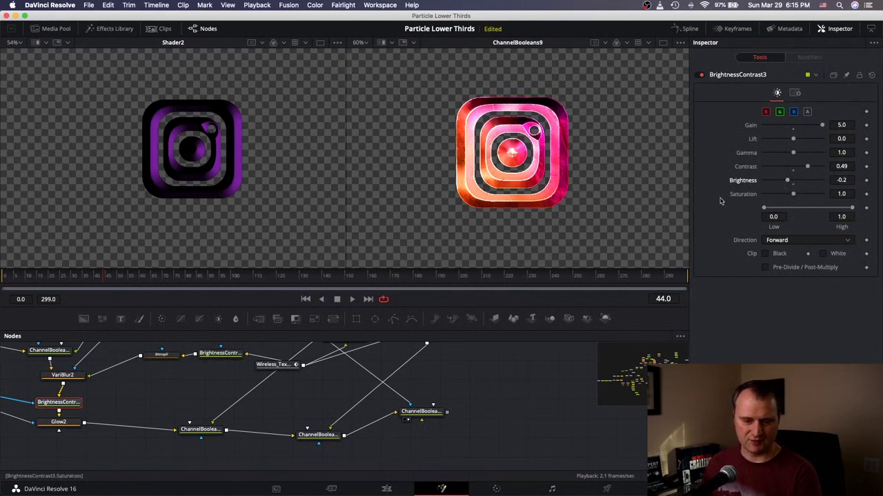
{"action": "left_click", "coordinate": [56, 423]}
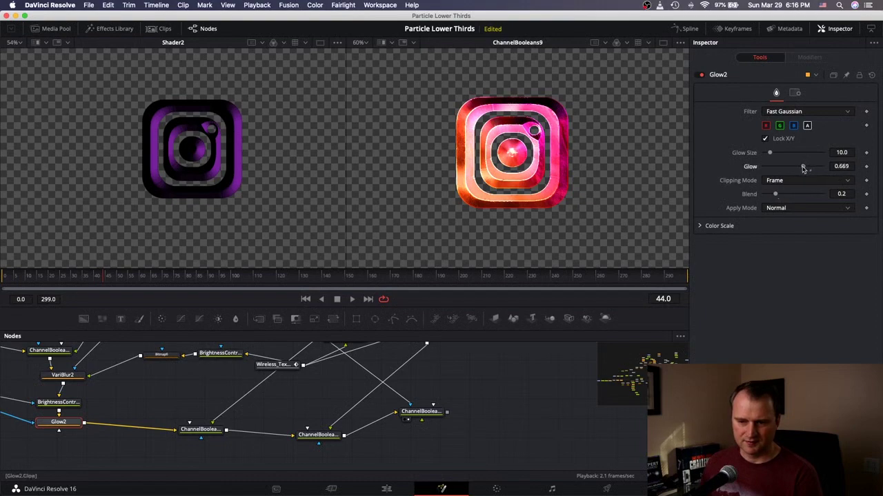
{"action": "left_click_drag", "start_coordinate": [802, 169], "coordinate": [790, 171]}
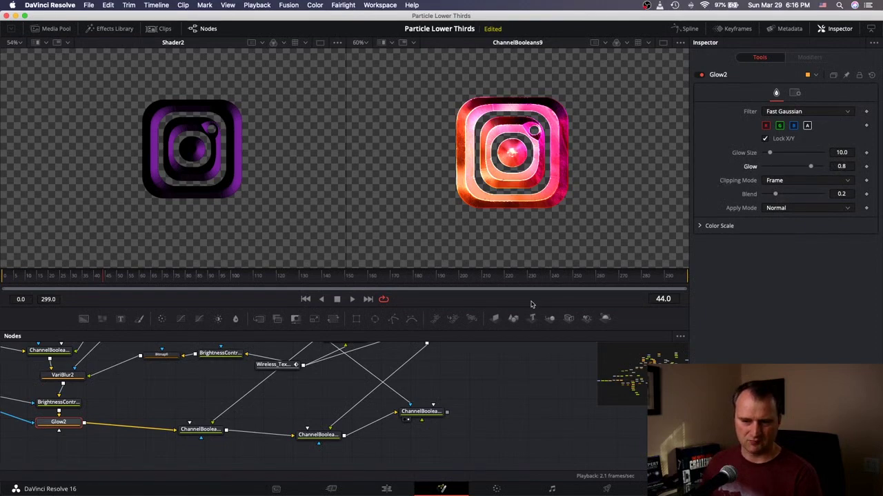
Move Gamut3 closer to MediaIn2 and insert a BrightnessContrast node between Gamut3 and the two ColorCorrector branches
{"action": "scroll", "coordinate": [127, 413], "scroll_direction": "left", "scroll_amount": 10}
{"action": "scroll", "coordinate": [127, 413], "scroll_direction": "up", "scroll_amount": 2}
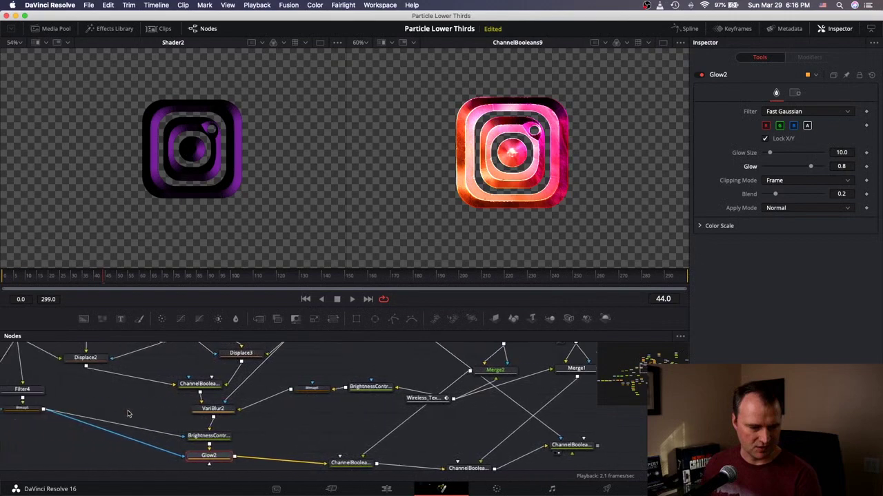
{"action": "scroll", "coordinate": [127, 414], "scroll_direction": "left", "scroll_amount": 4}
{"action": "scroll", "coordinate": [127, 414], "scroll_direction": "up", "scroll_amount": 3}
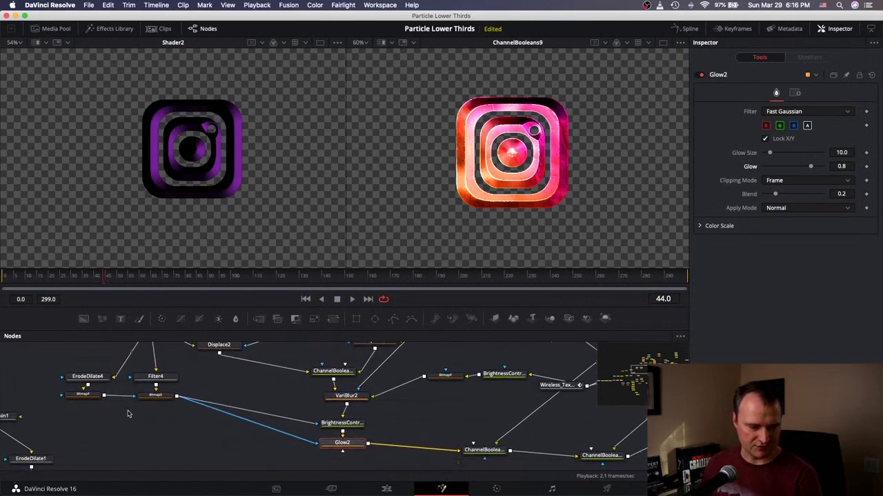
{"action": "scroll", "coordinate": [127, 413], "scroll_direction": "up", "scroll_amount": 2}
{"action": "scroll", "coordinate": [127, 414], "scroll_direction": "right", "scroll_amount": 2}
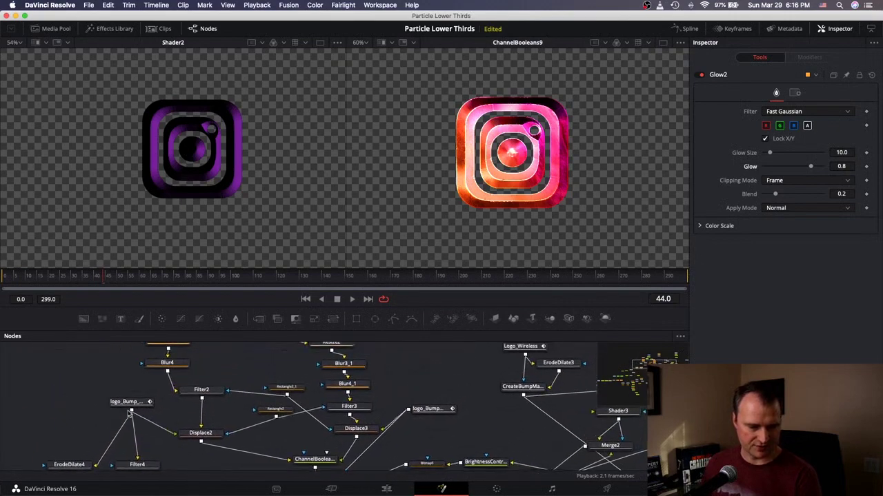
{"action": "scroll", "coordinate": [126, 414], "scroll_direction": "up", "scroll_amount": 2}
{"action": "scroll", "coordinate": [127, 414], "scroll_direction": "right", "scroll_amount": 1}
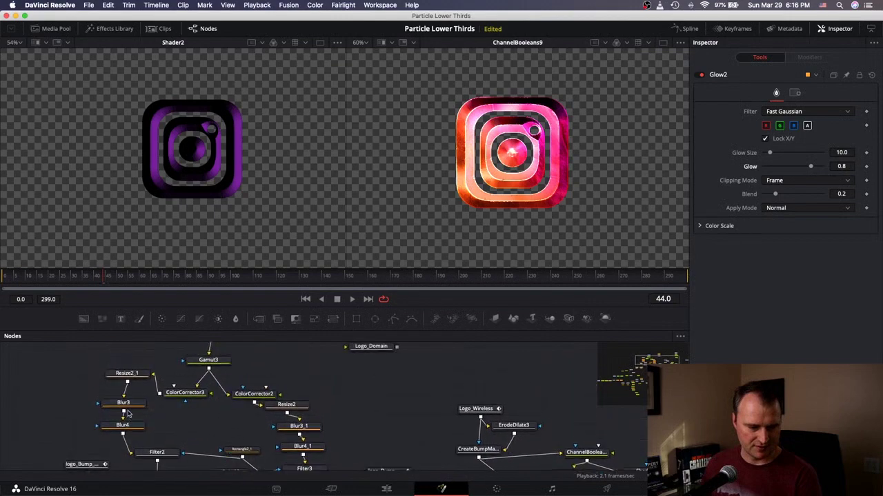
{"action": "scroll", "coordinate": [127, 414], "scroll_direction": "right", "scroll_amount": 1}
{"action": "scroll", "coordinate": [127, 414], "scroll_direction": "down", "scroll_amount": 2}
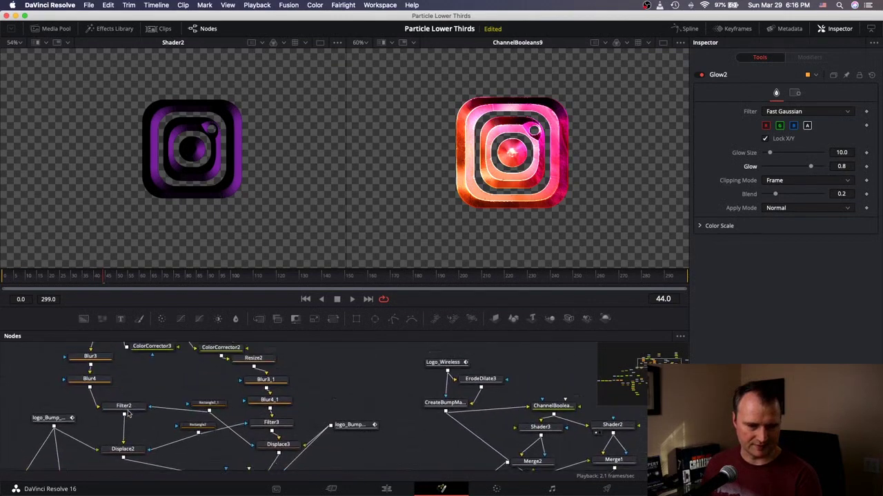
{"action": "scroll", "coordinate": [127, 414], "scroll_direction": "up", "scroll_amount": 2}
{"action": "scroll", "coordinate": [128, 414], "scroll_direction": "up", "scroll_amount": 1}
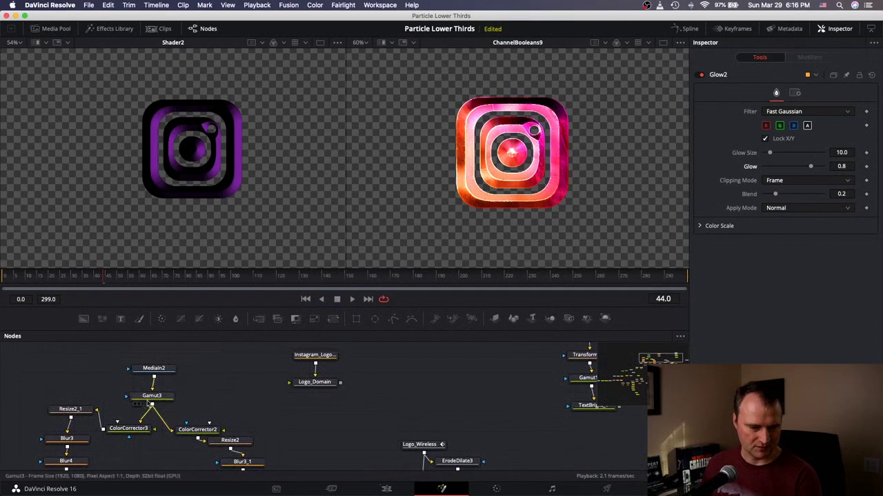
{"action": "left_click", "coordinate": [153, 368]}
{"action": "scroll", "coordinate": [155, 386], "scroll_direction": "up", "scroll_amount": 1}
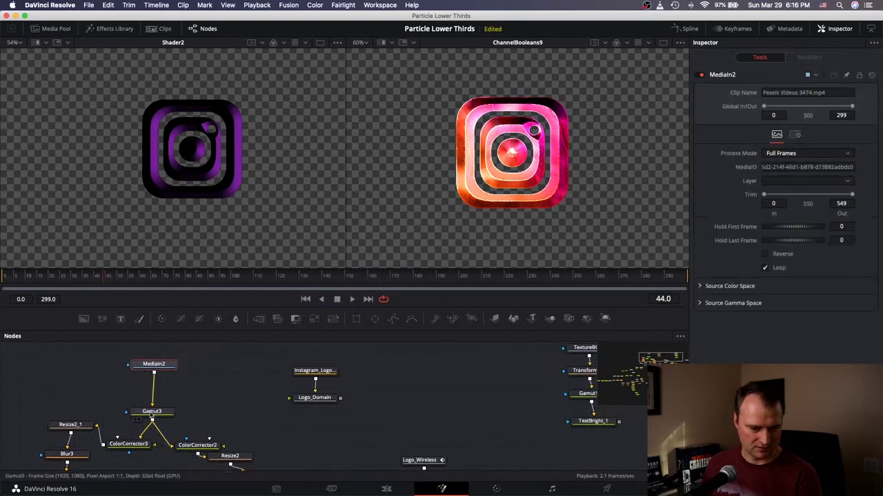
{"action": "left_click_drag", "start_coordinate": [155, 396], "coordinate": [156, 393]}
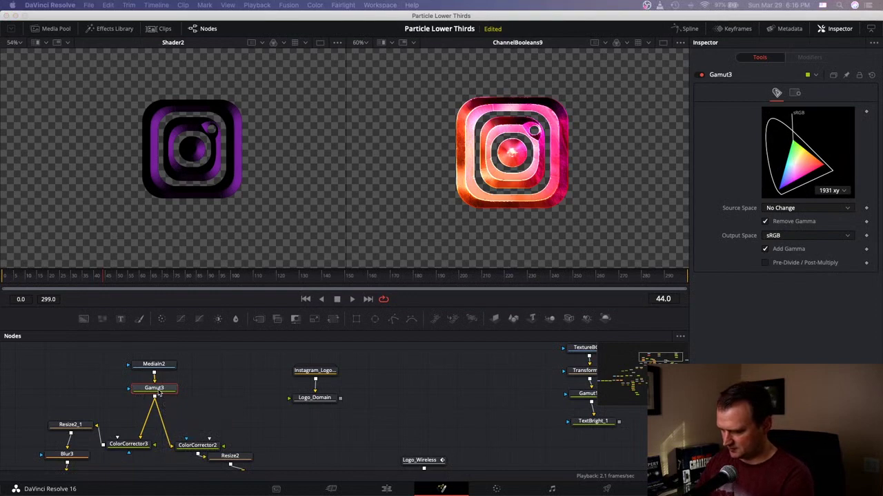
{"action": "key", "text": "ctrl+v"}
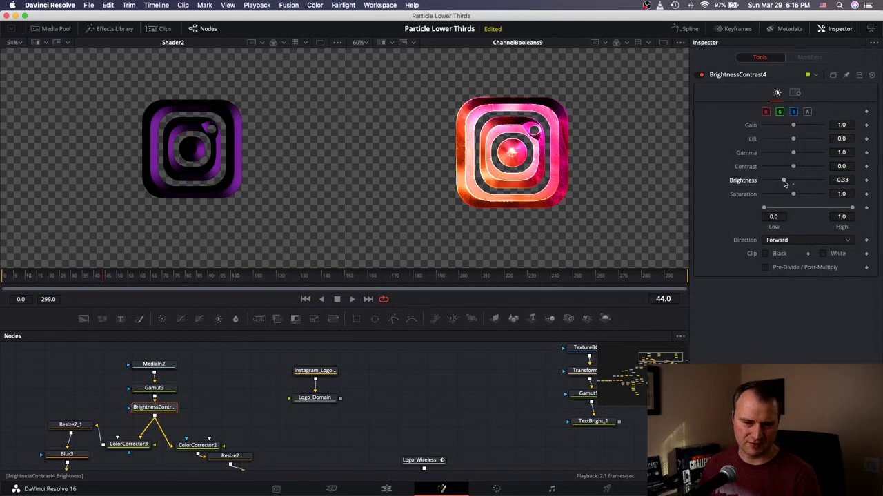
Show BrightnessContrast4 in the first viewer and set its Contrast to 0.17, Brightness to 0.0 and Gain to 0.72
{"action": "left_click_drag", "start_coordinate": [793, 167], "coordinate": [798, 168]}
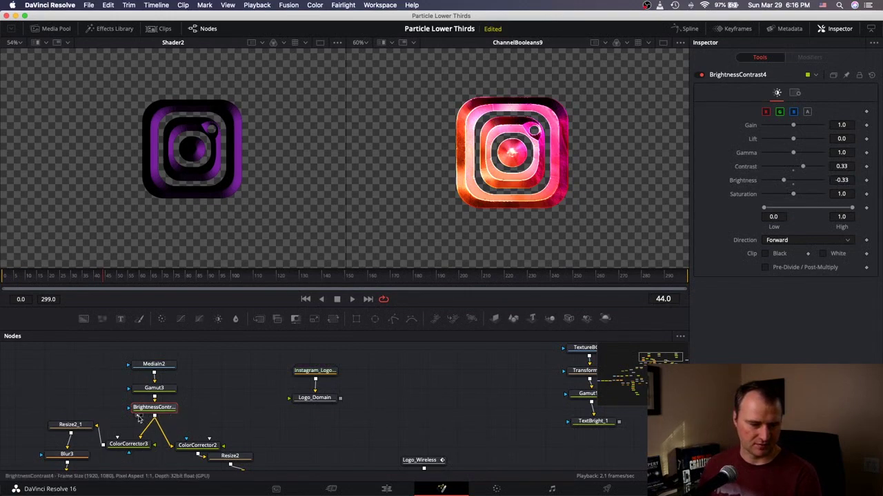
{"action": "key", "text": "1"}
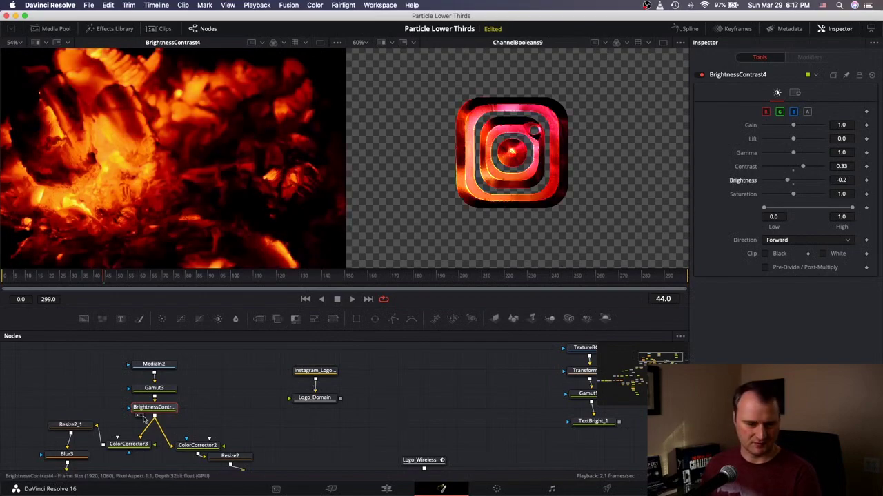
{"action": "left_click_drag", "start_coordinate": [803, 168], "coordinate": [798, 167]}
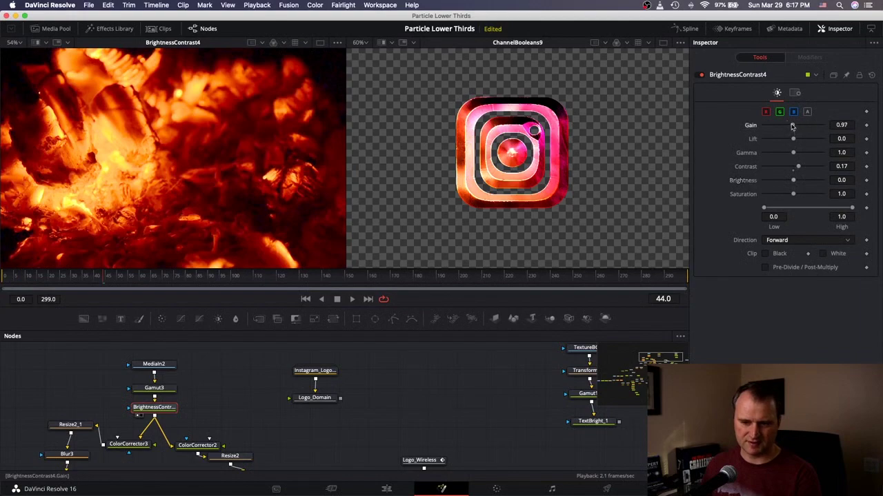
{"action": "left_click_drag", "start_coordinate": [792, 125], "coordinate": [789, 126]}
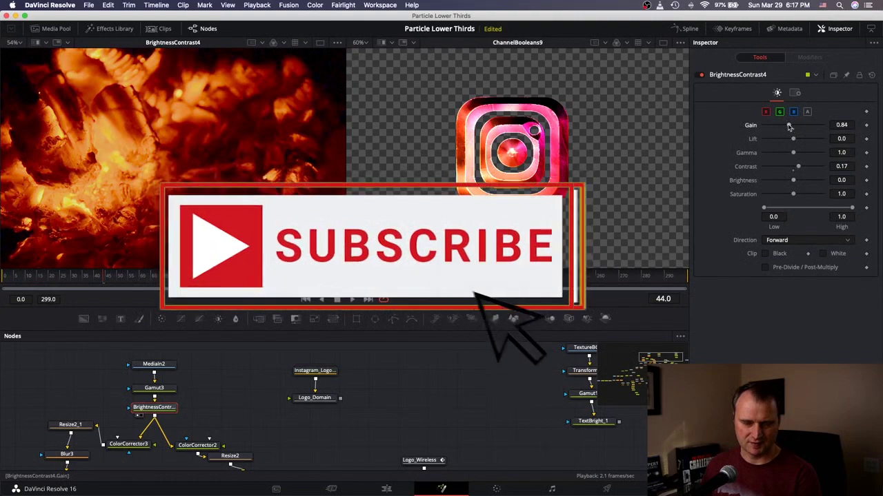
{"action": "left_click_drag", "start_coordinate": [789, 126], "coordinate": [785, 127]}
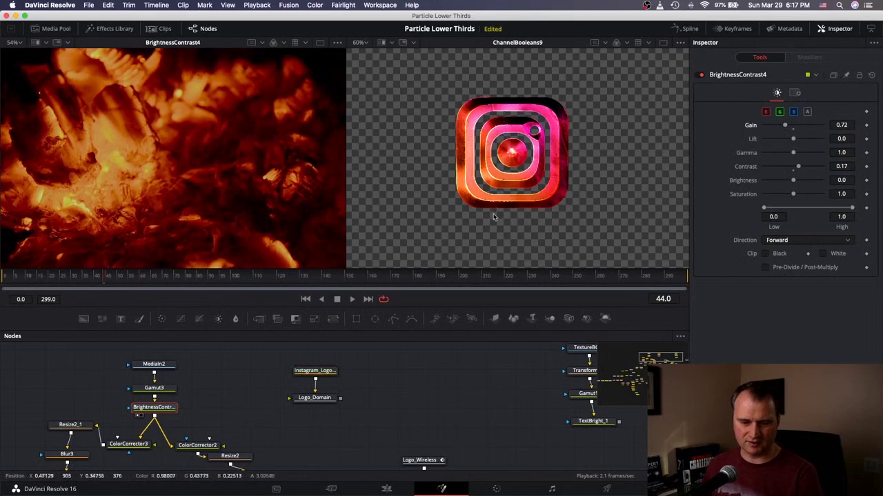
Set Rectangle1's Height to 0.388 inside the Instagram_Logo_Outline group, then close the group
{"action": "double_click", "coordinate": [316, 370]}
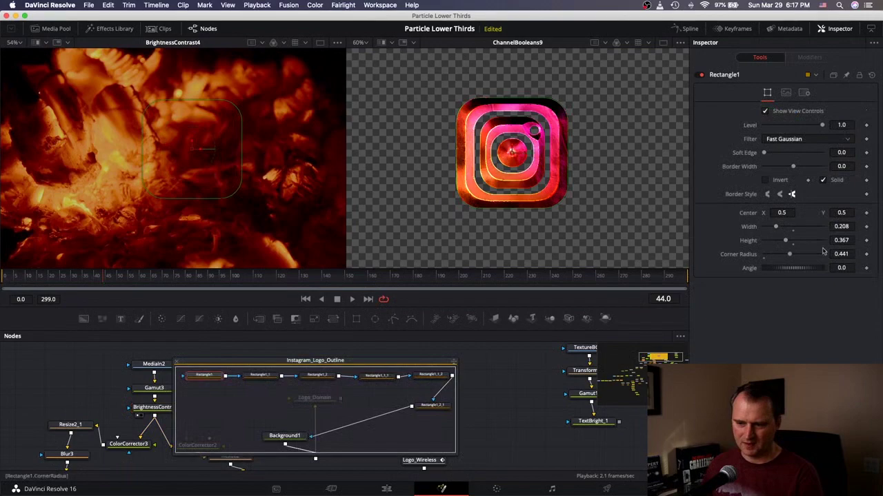
{"action": "left_click_drag", "start_coordinate": [842, 241], "coordinate": [852, 241]}
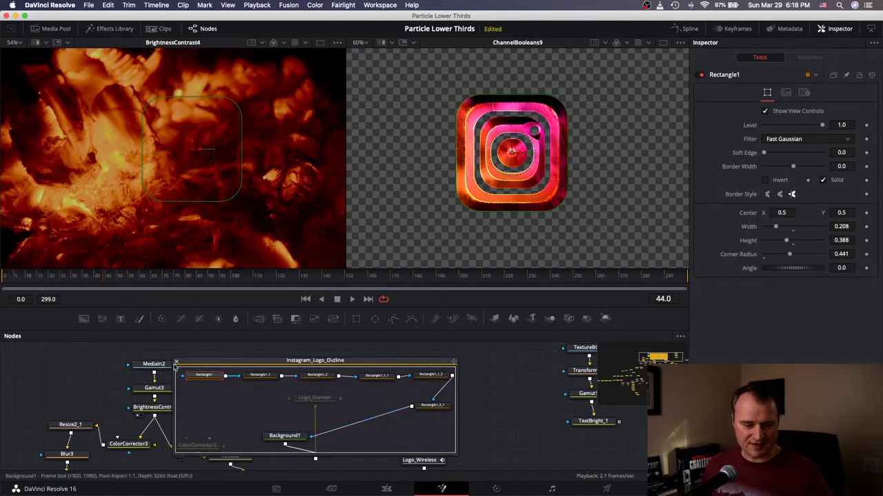
{"action": "left_click", "coordinate": [176, 362]}
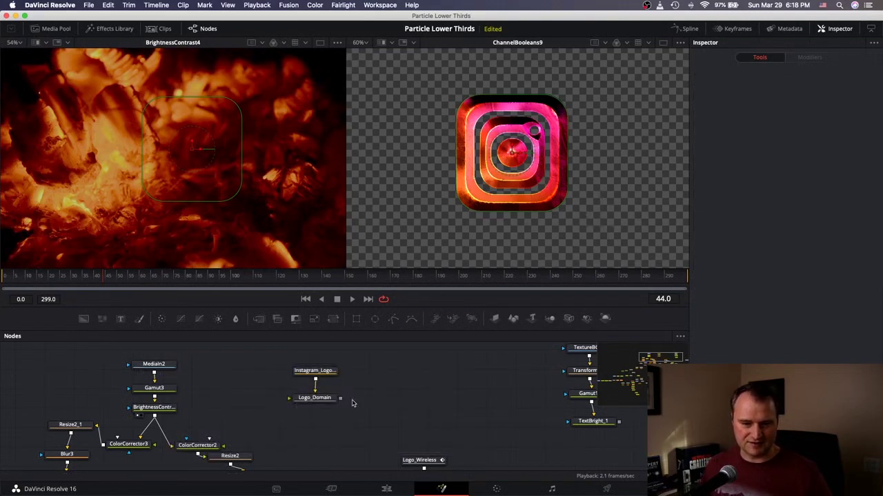
{"action": "scroll", "coordinate": [351, 404], "scroll_direction": "down", "scroll_amount": 10}
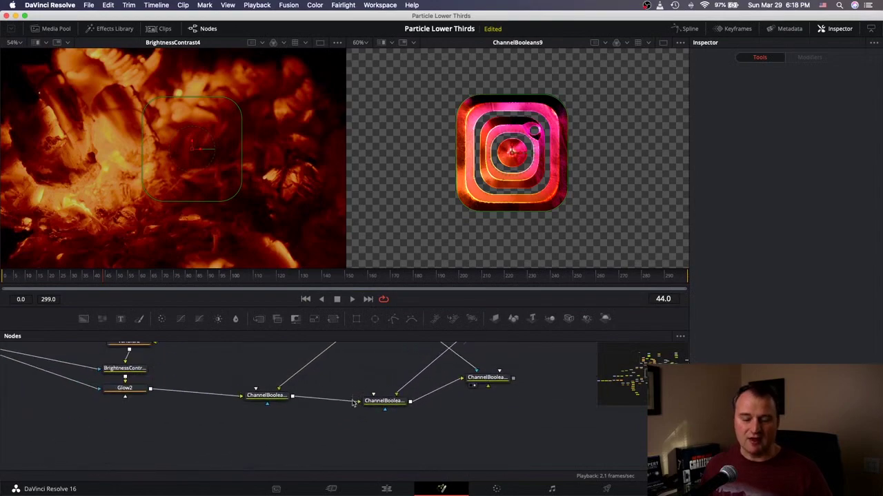
{"action": "scroll", "coordinate": [352, 403], "scroll_direction": "up", "scroll_amount": 2}
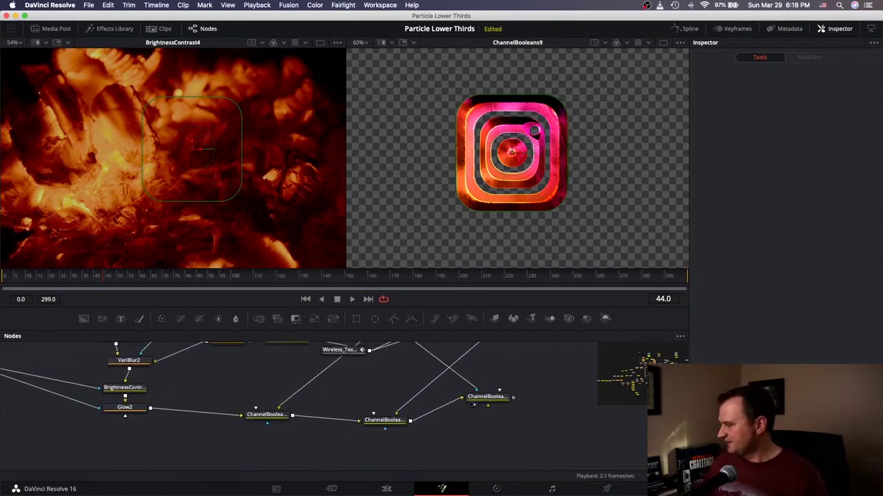